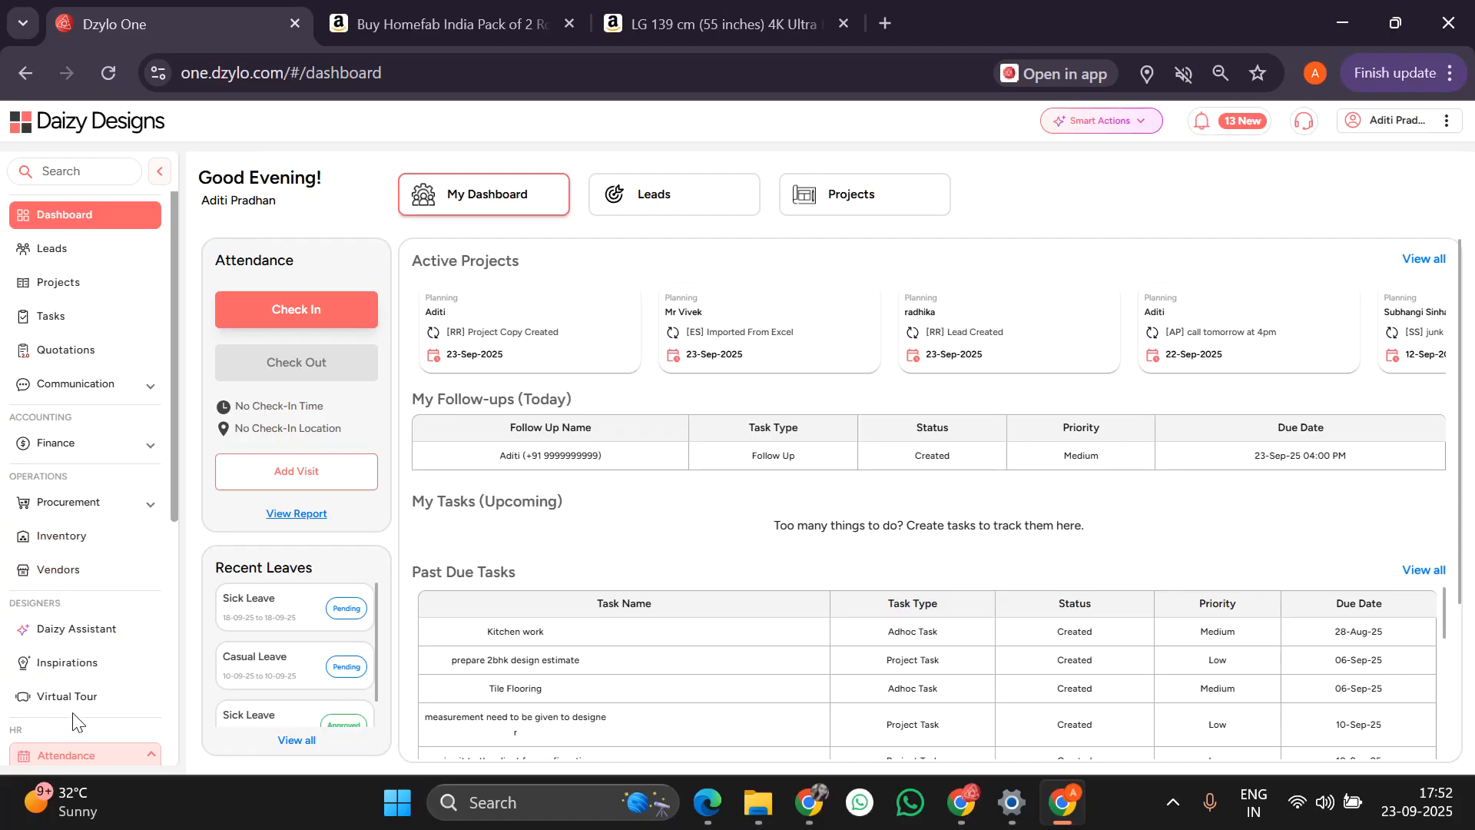
Open the projects list and try to open the first project in it.
left_click(35, 286)
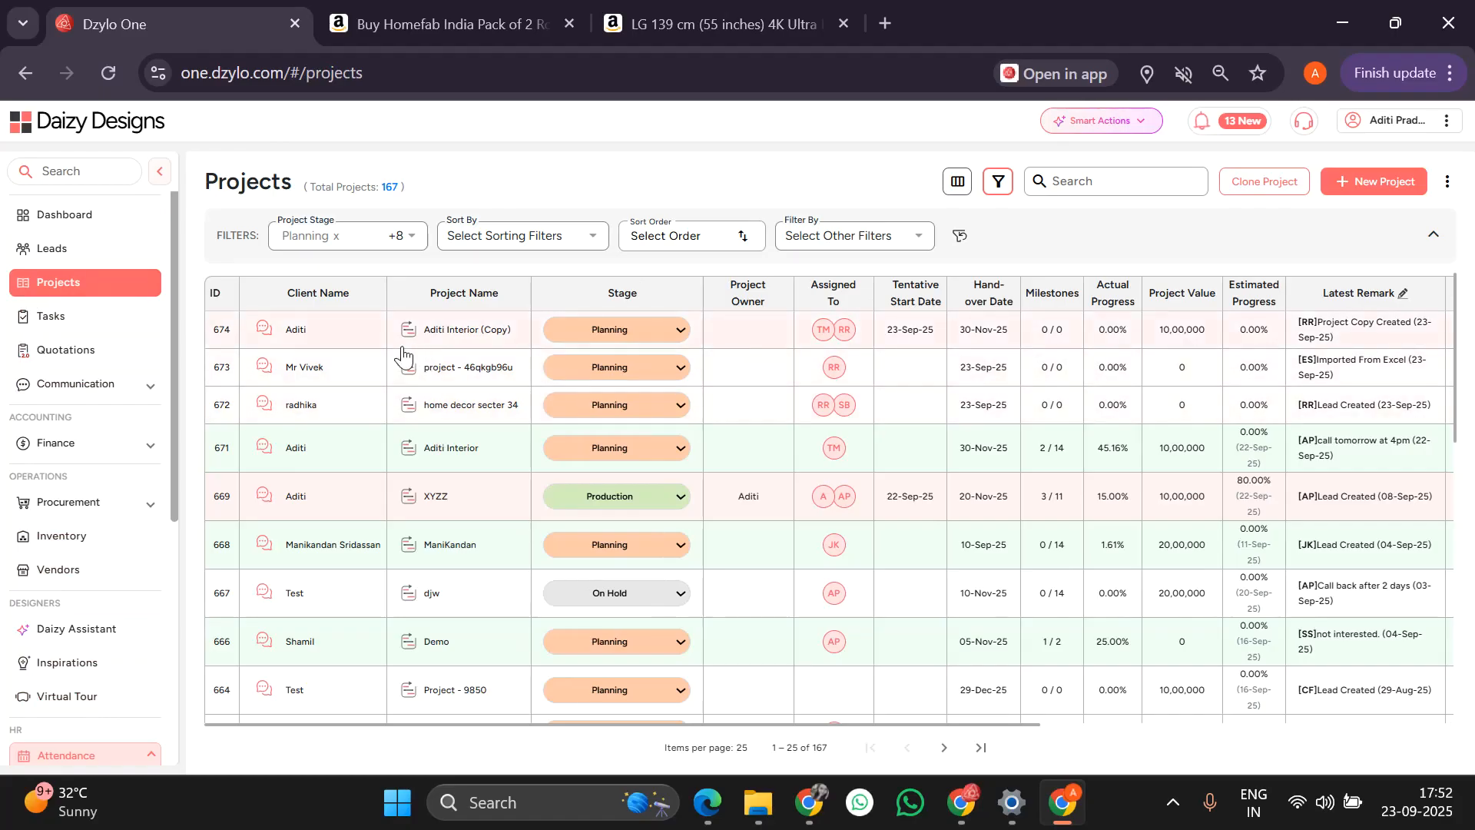
left_click(349, 338)
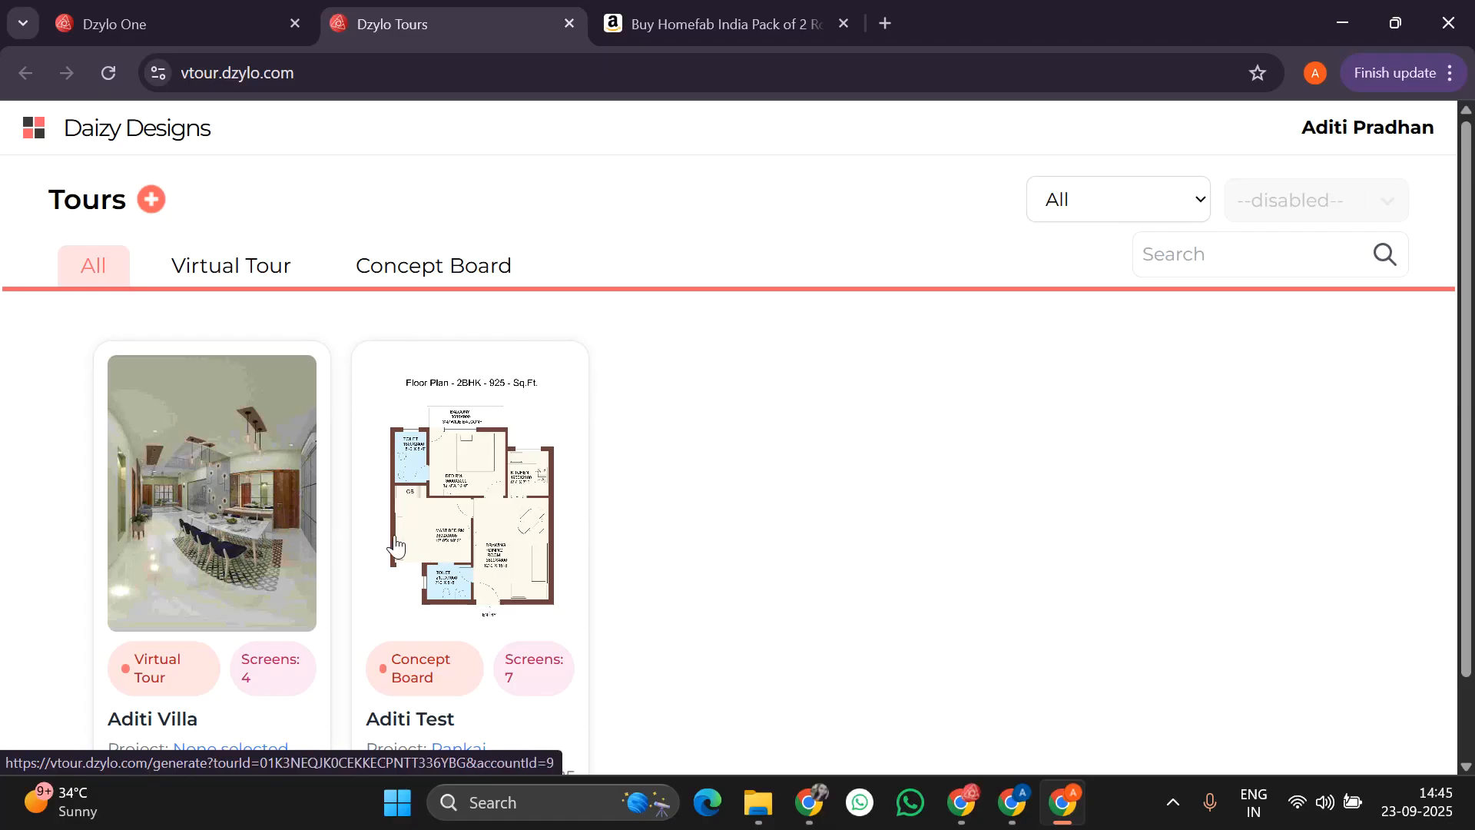
Create a new virtual tour named with the account holder's first name followed by "Priject".
scroll(193, 573, "down", 1)
scroll(193, 572, "up", 1)
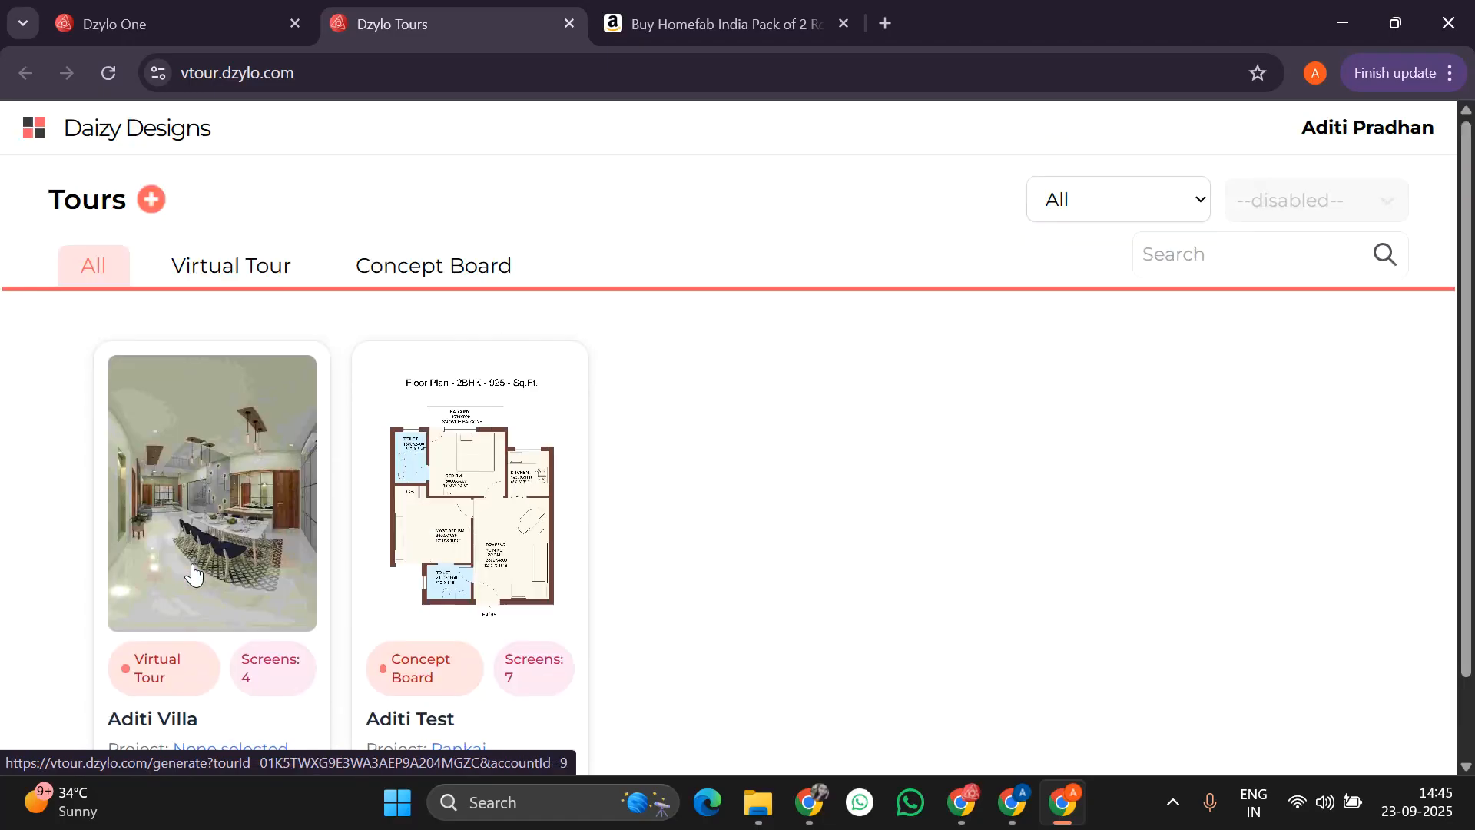
left_click(147, 201)
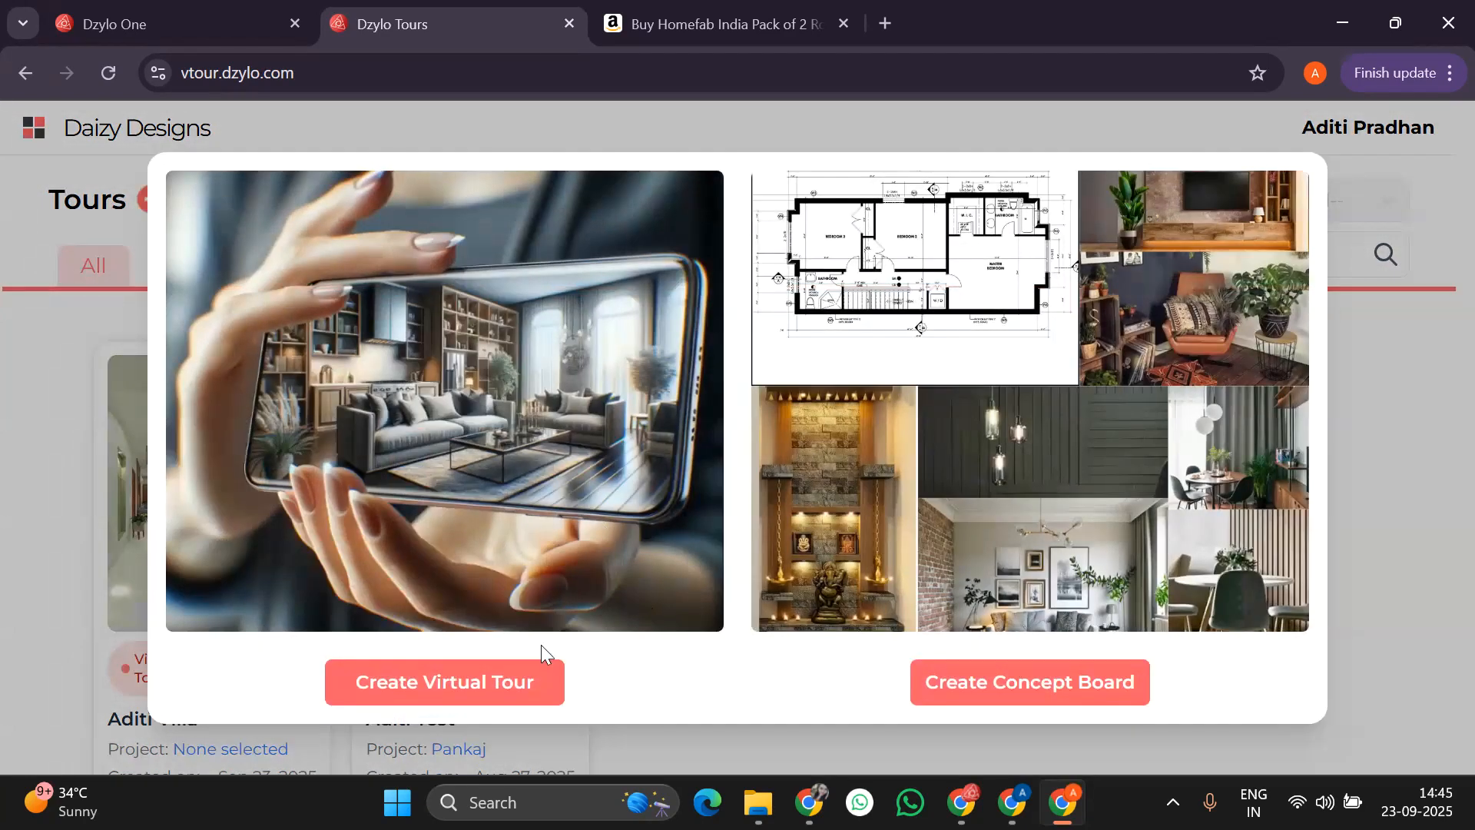
left_click(478, 678)
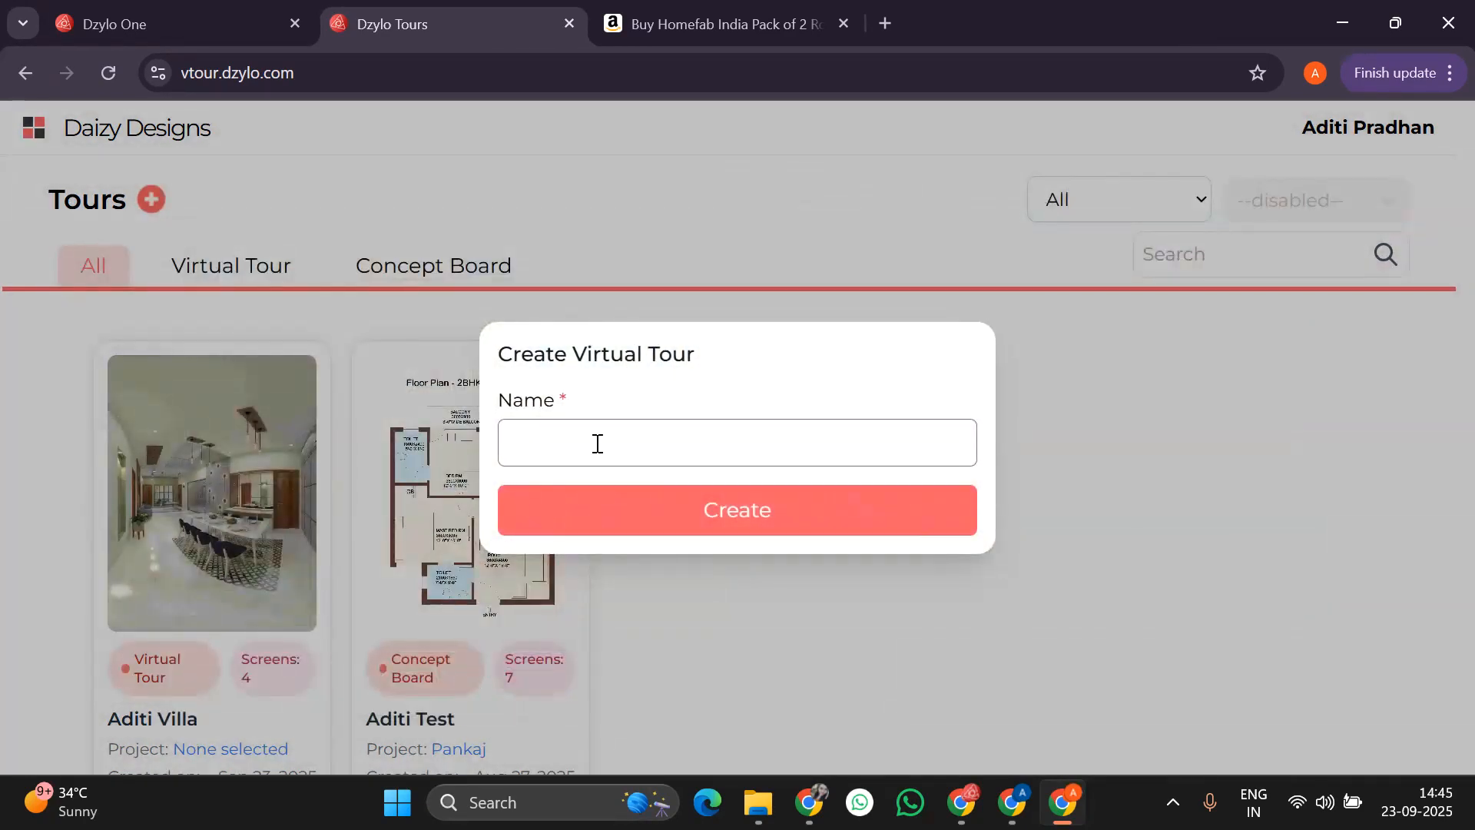
left_click(559, 448)
type("Adi")
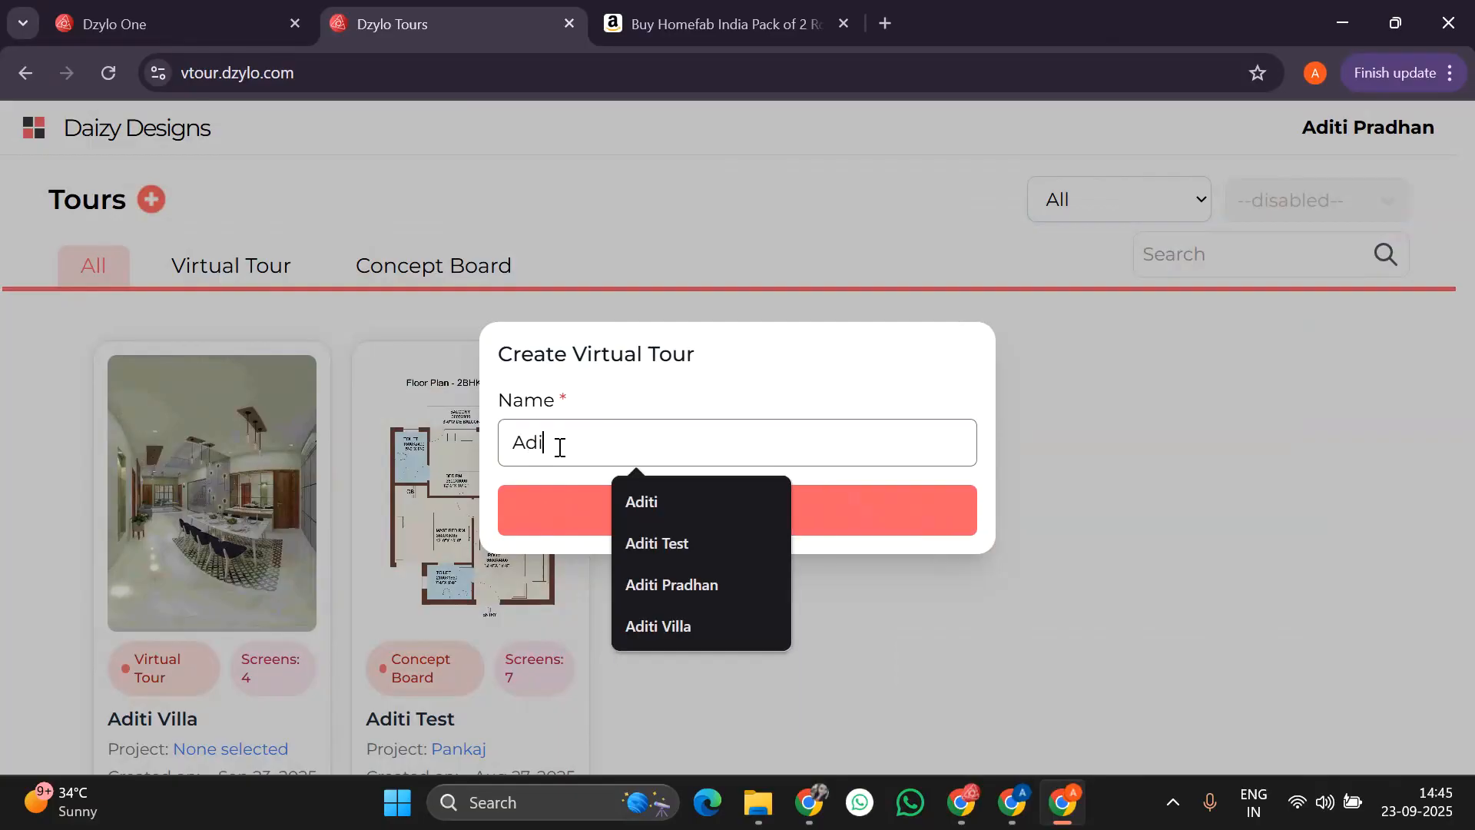
type("ti Prijext")
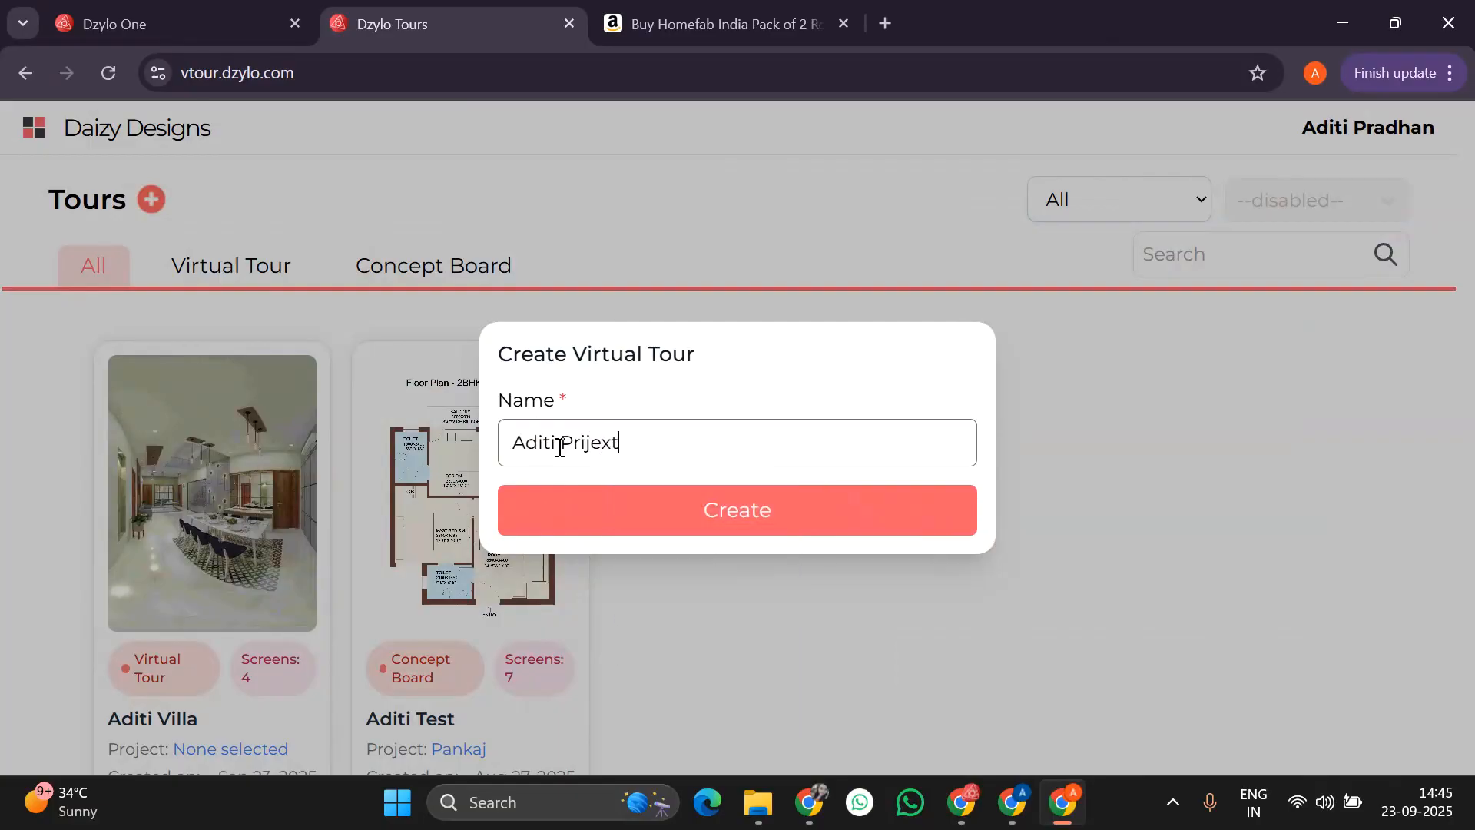
key("BackSpace")
key("BackSpace")
key("BackSpace")
key("BackSpace")
key("BackSpace")
type("i")
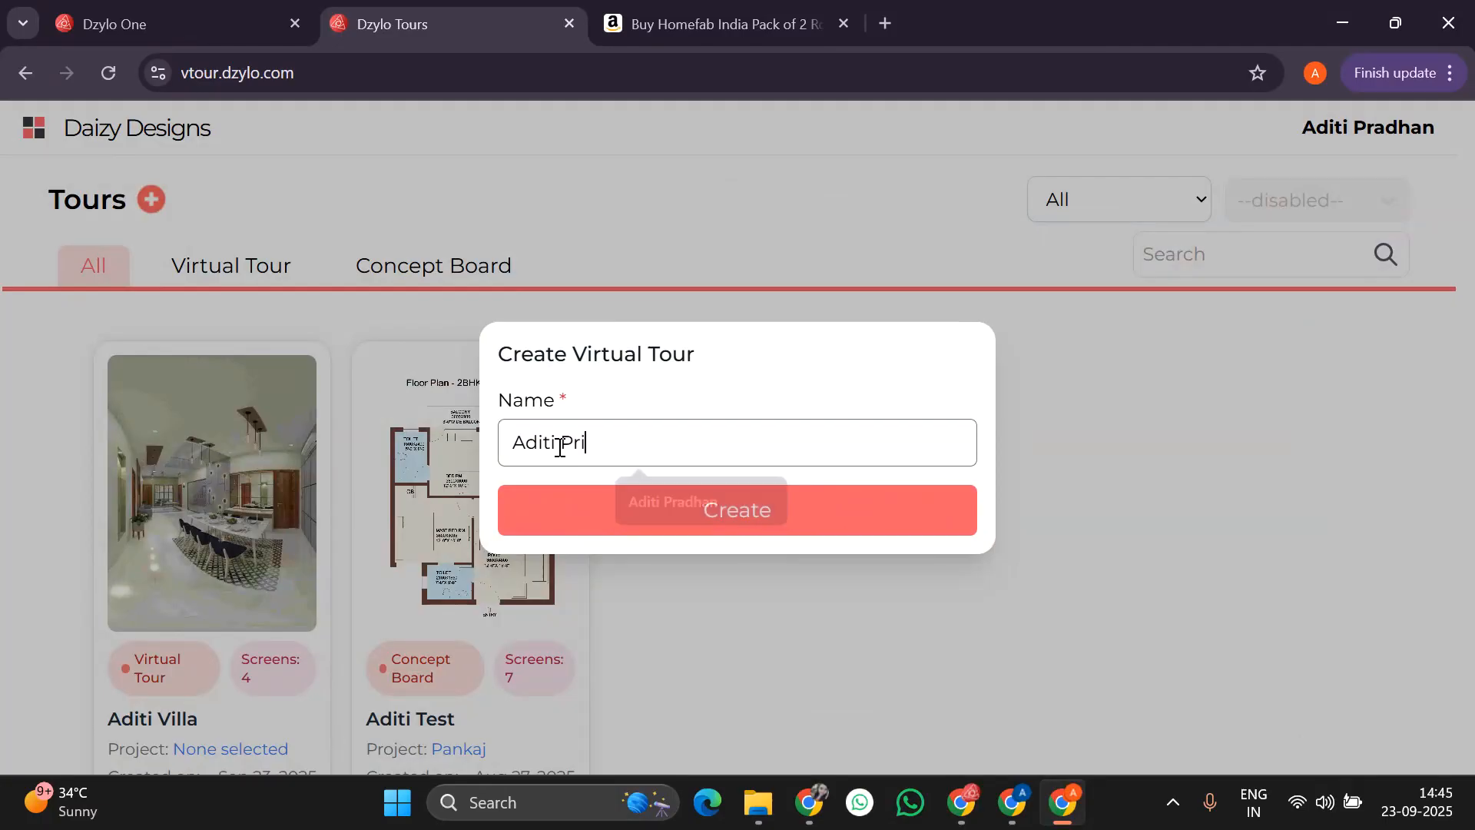
type("ject")
left_click(617, 513)
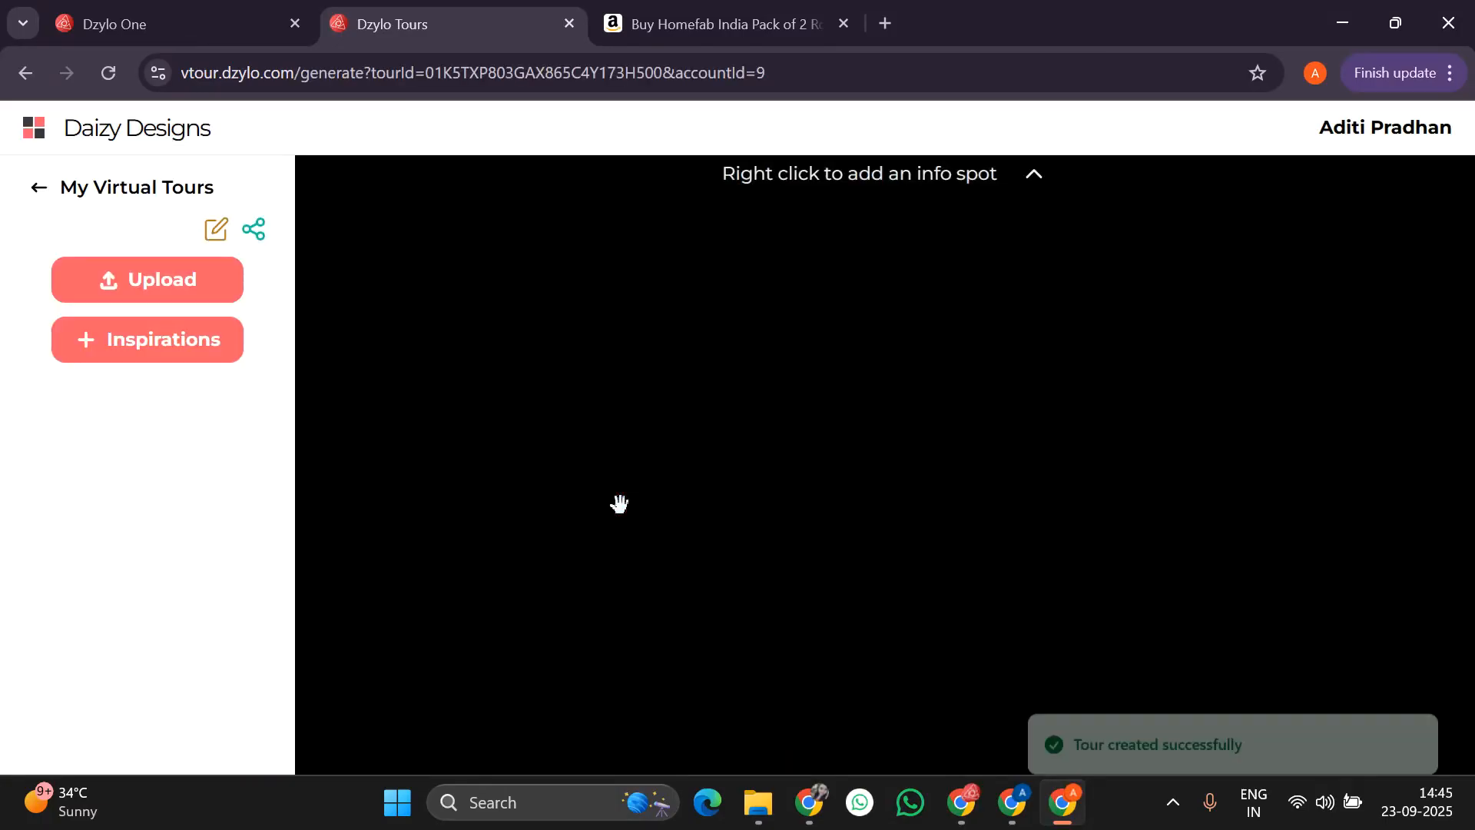
Upload lobby-dinning-render1.jpg from Downloads to the tour as a 360 degree image view.
left_click(182, 282)
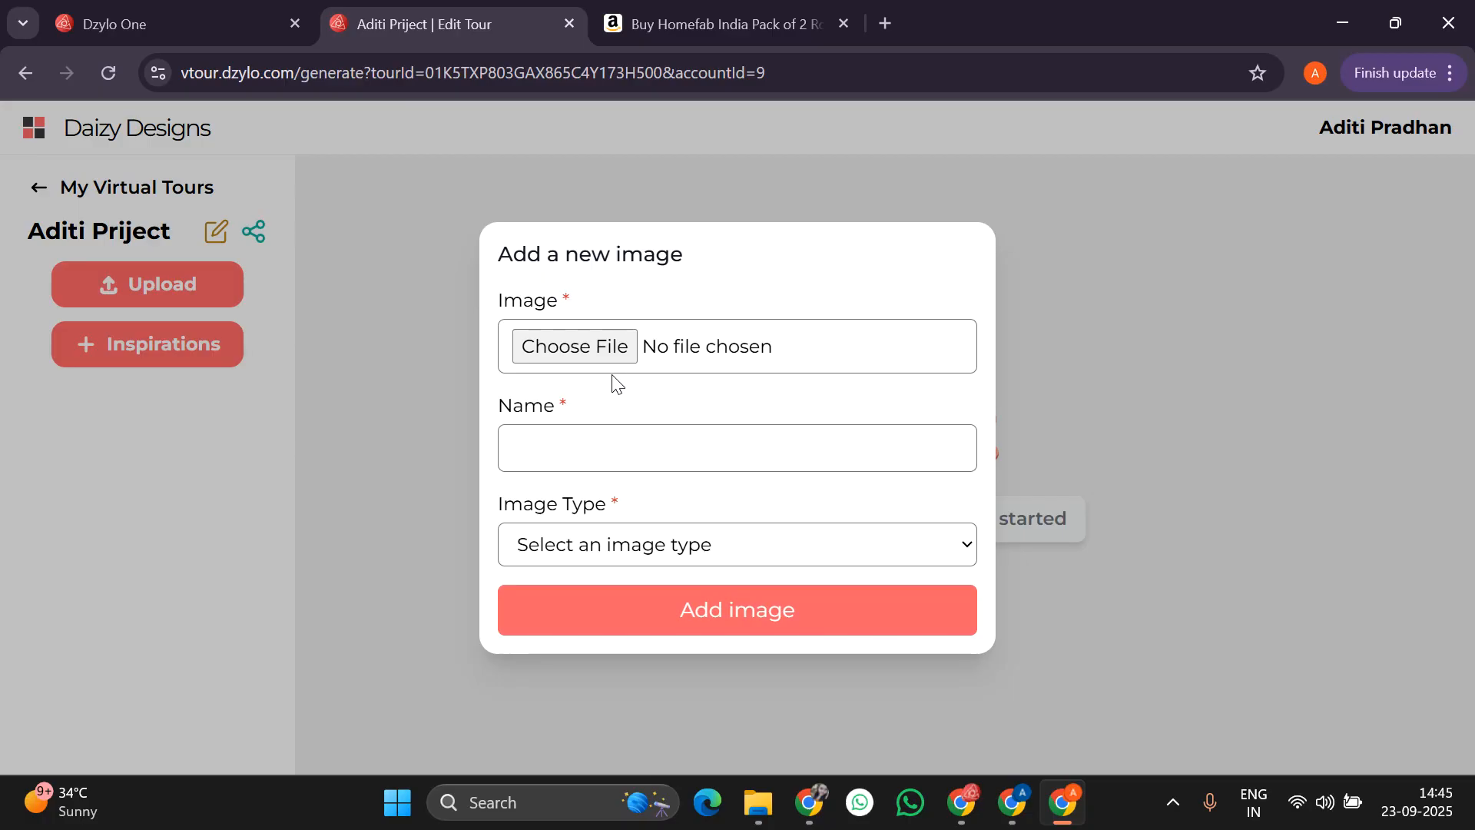
left_click(595, 348)
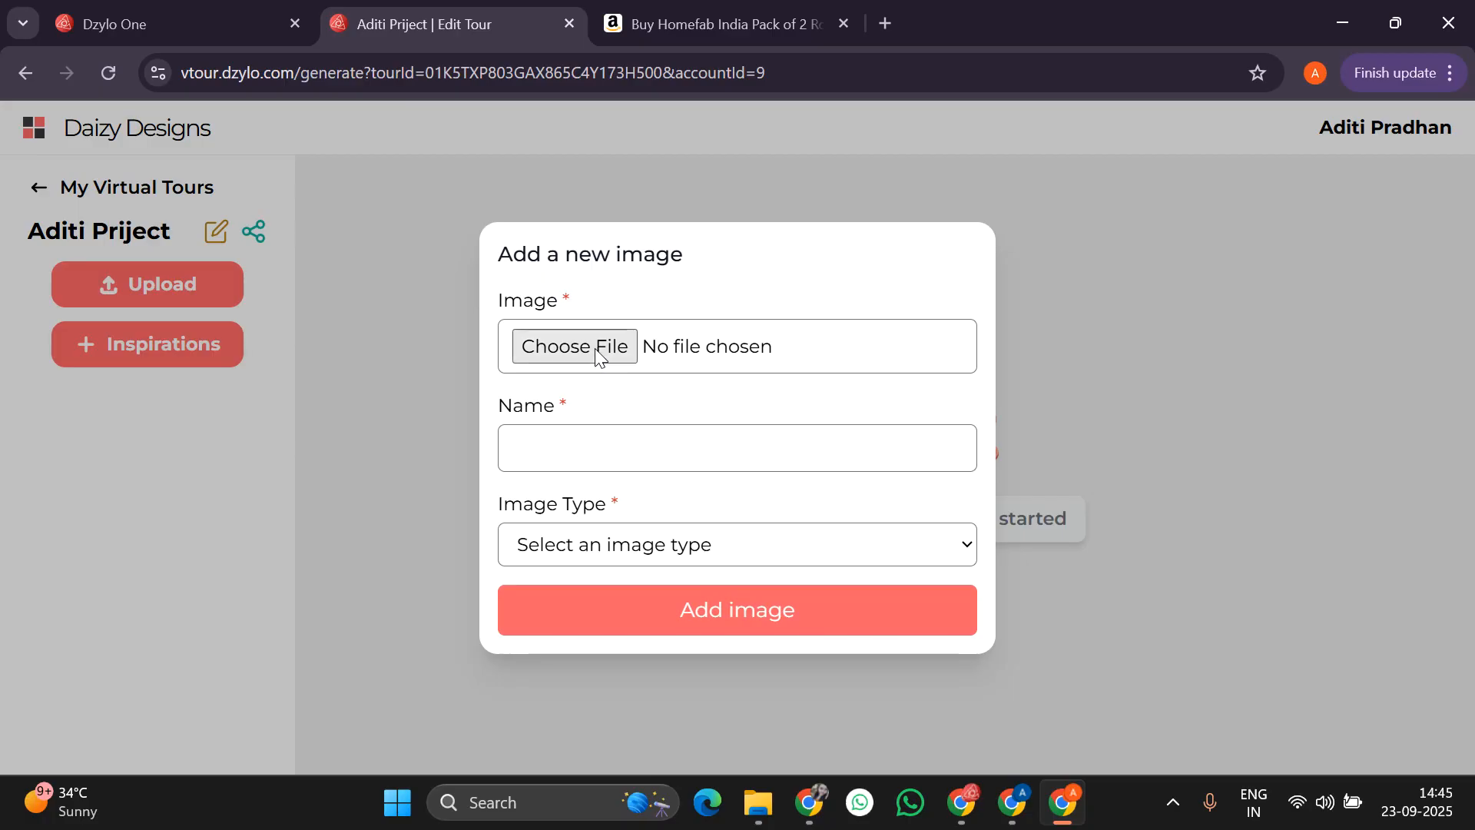
left_click(393, 229)
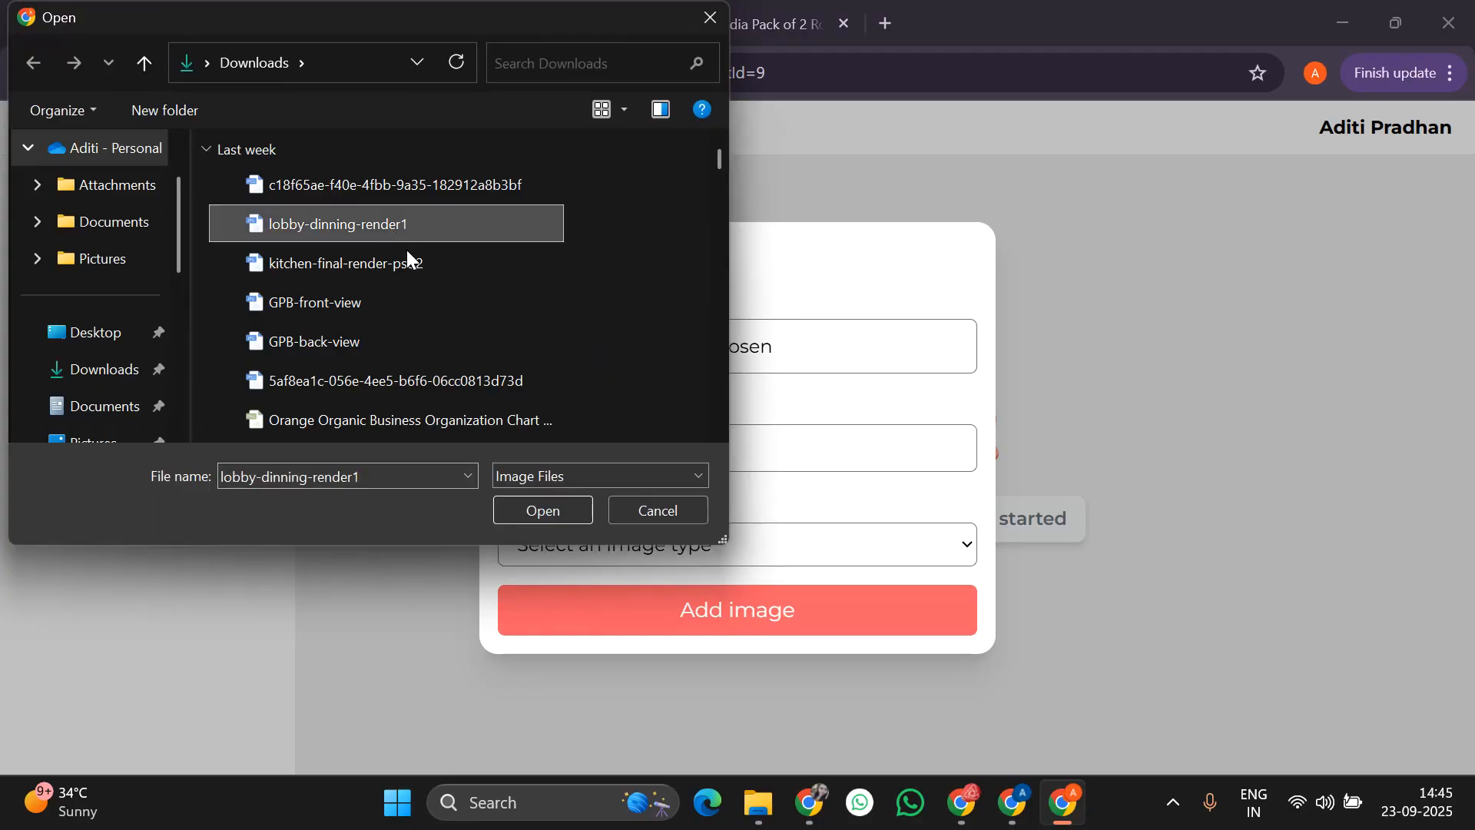
left_click(531, 511)
left_click(607, 544)
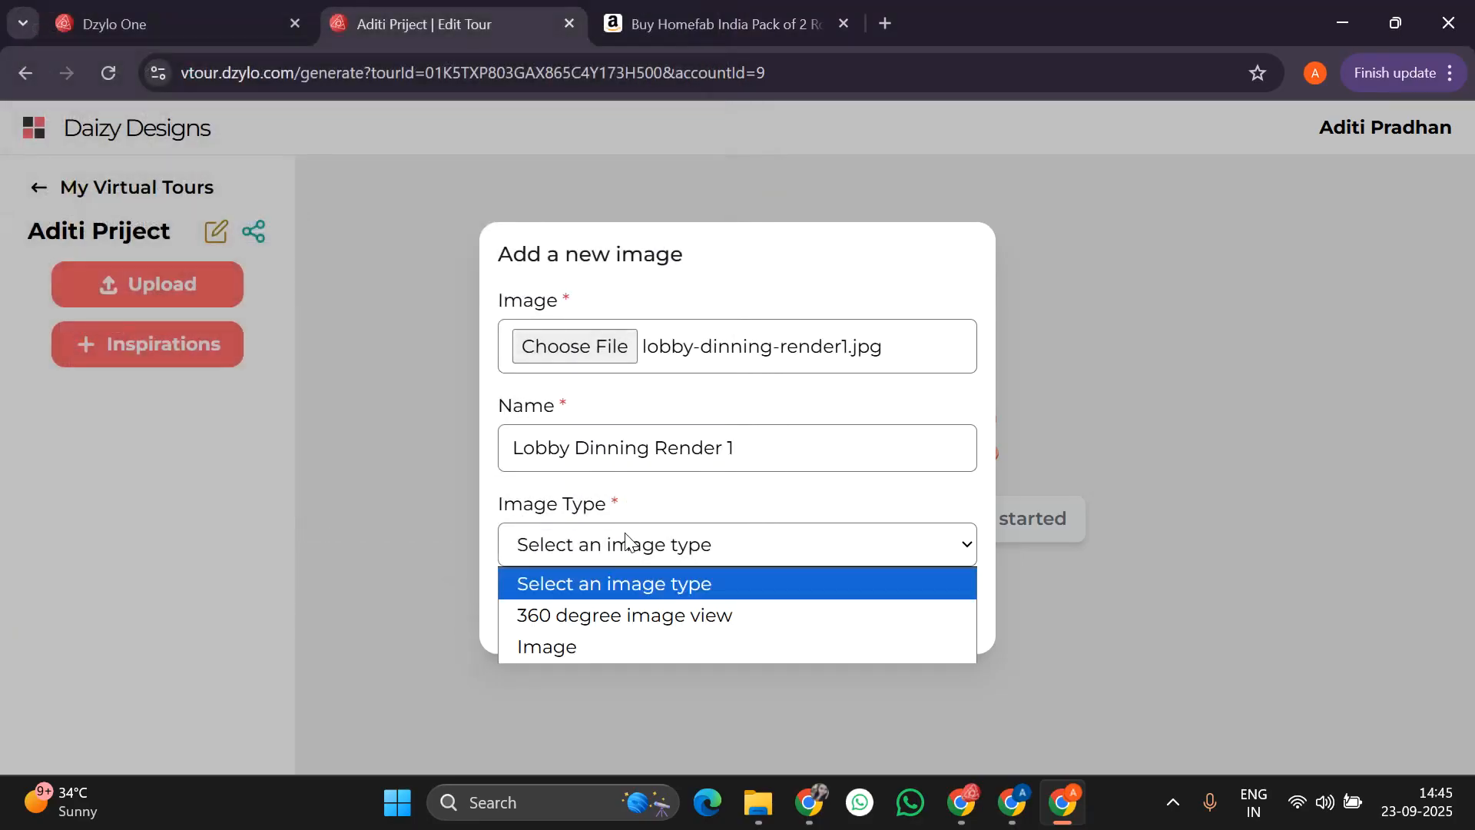
left_click(607, 616)
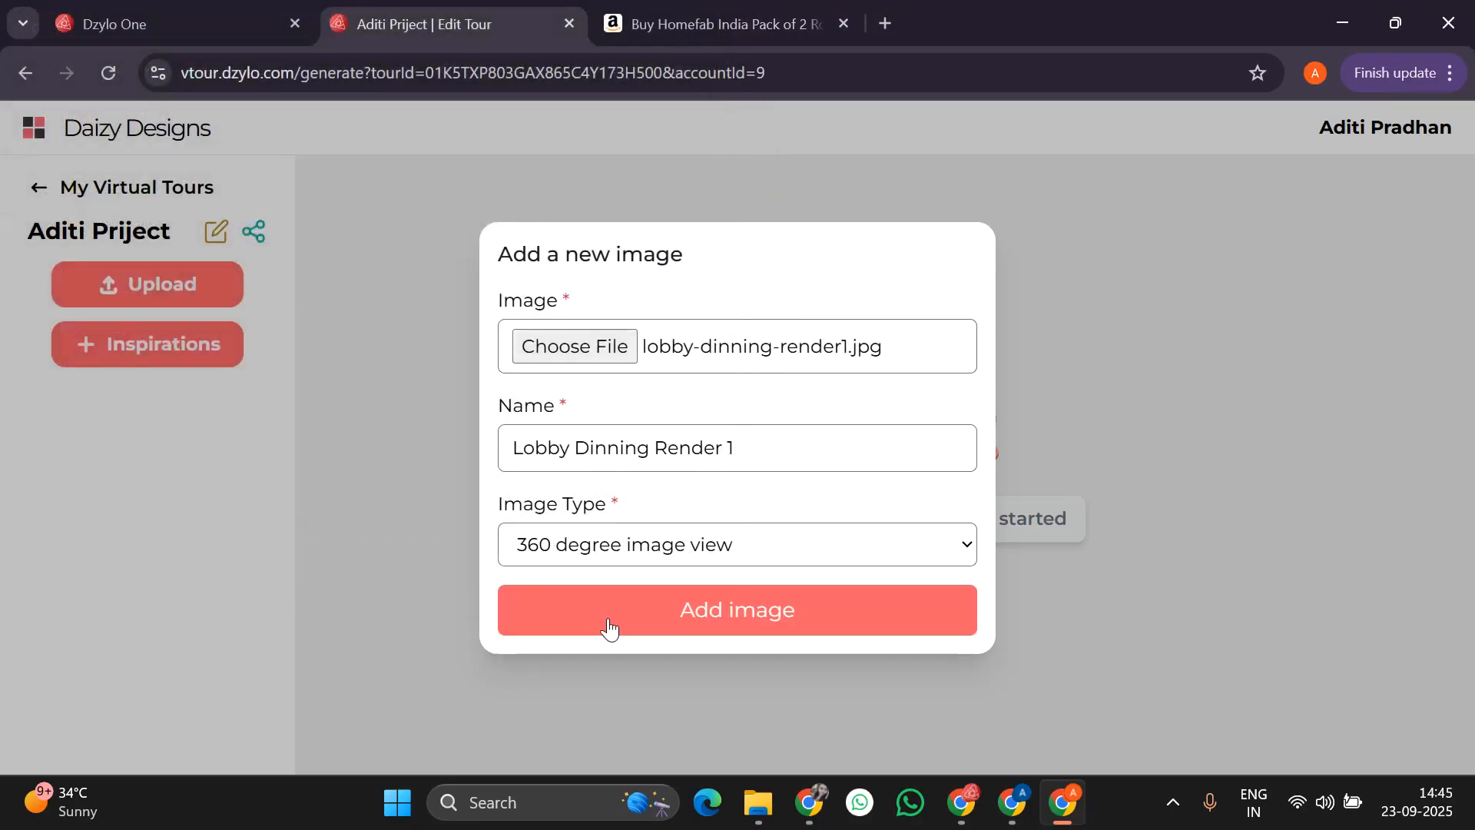
left_click(674, 616)
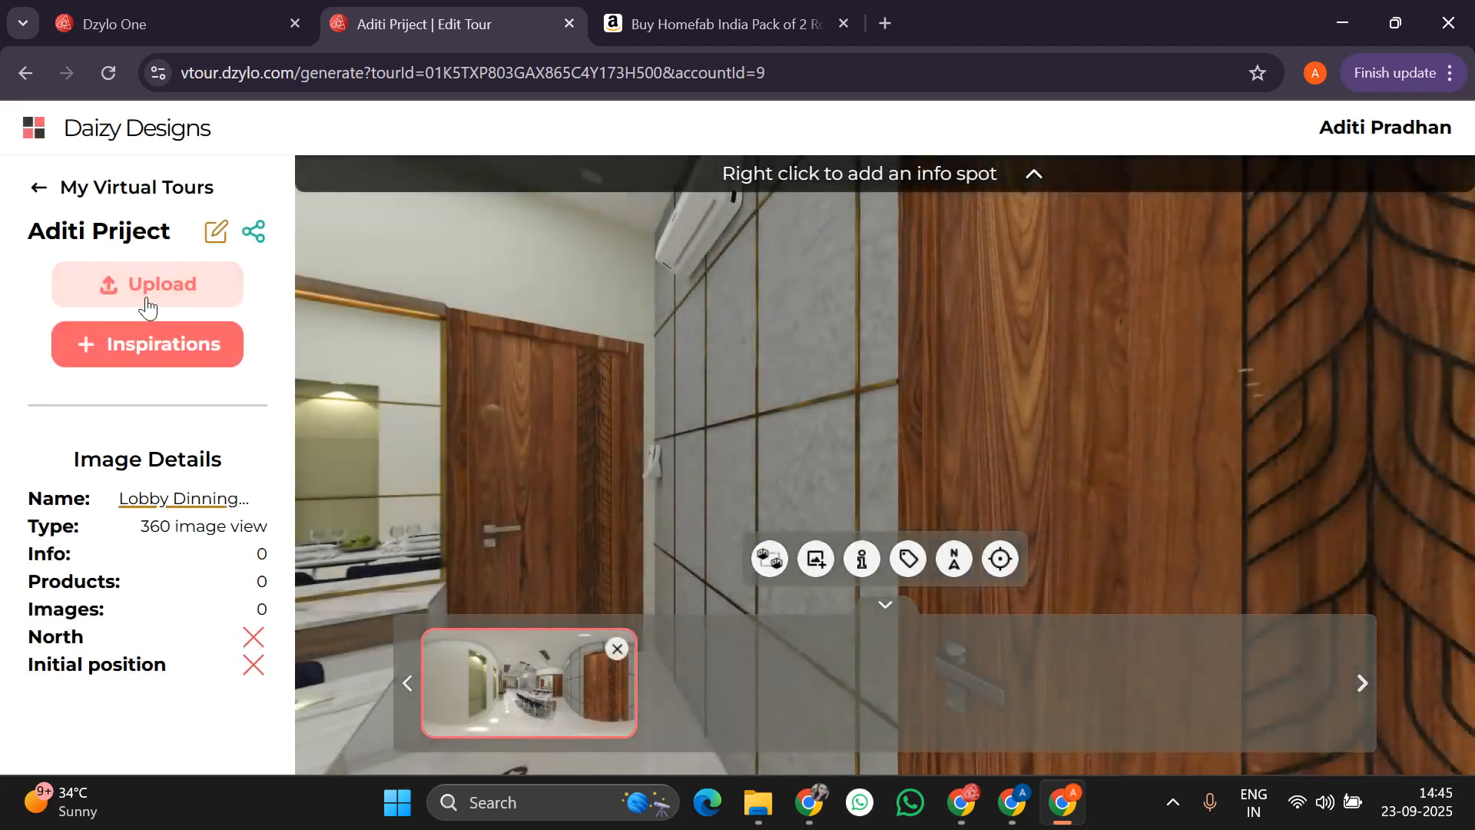
Upload kitchen-final-render-psd2.jpg from Downloads to the tour as a 360 degree image view.
left_click(156, 286)
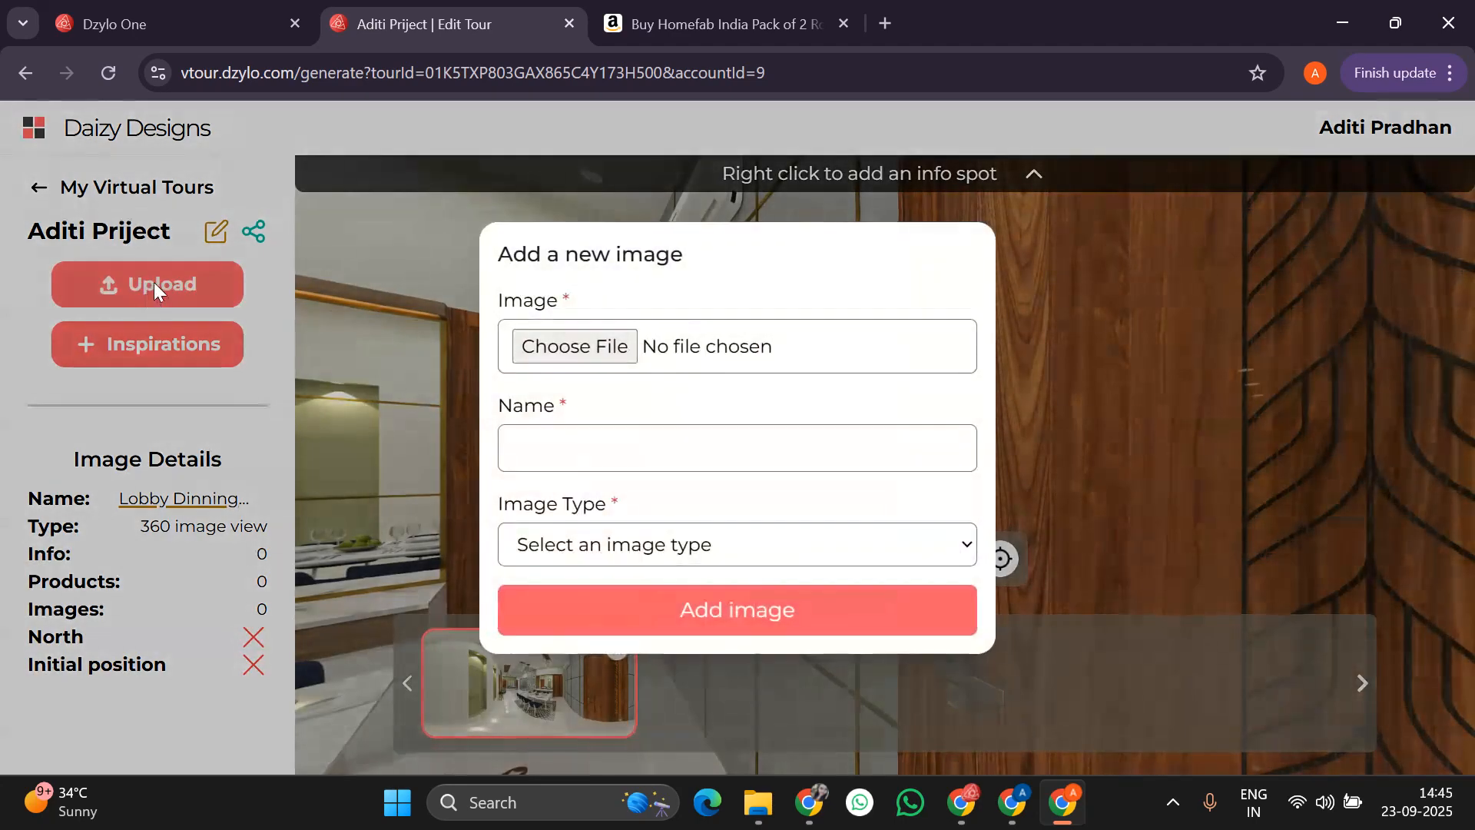
left_click(578, 350)
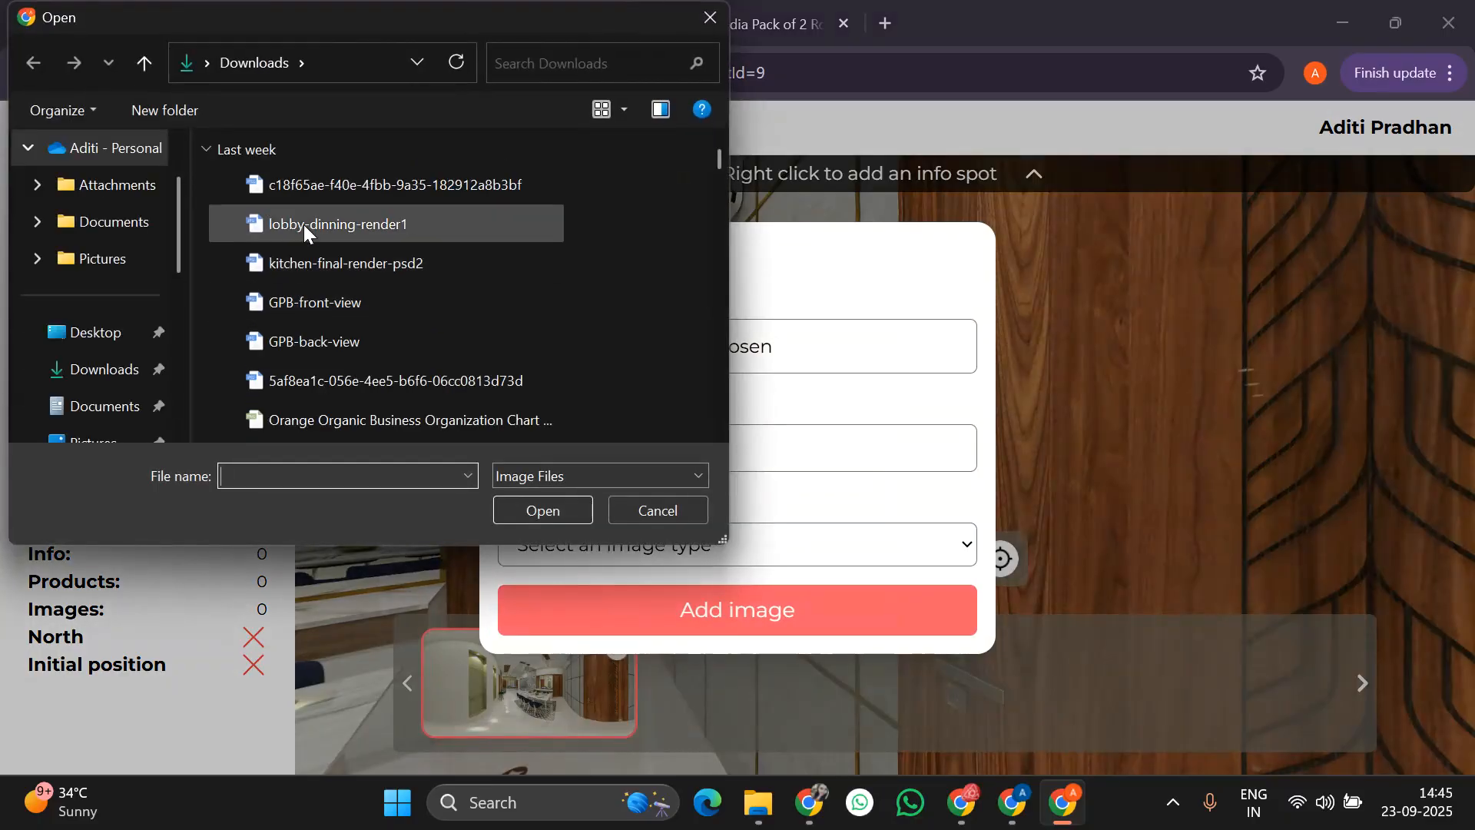
left_click(316, 259)
left_click(528, 513)
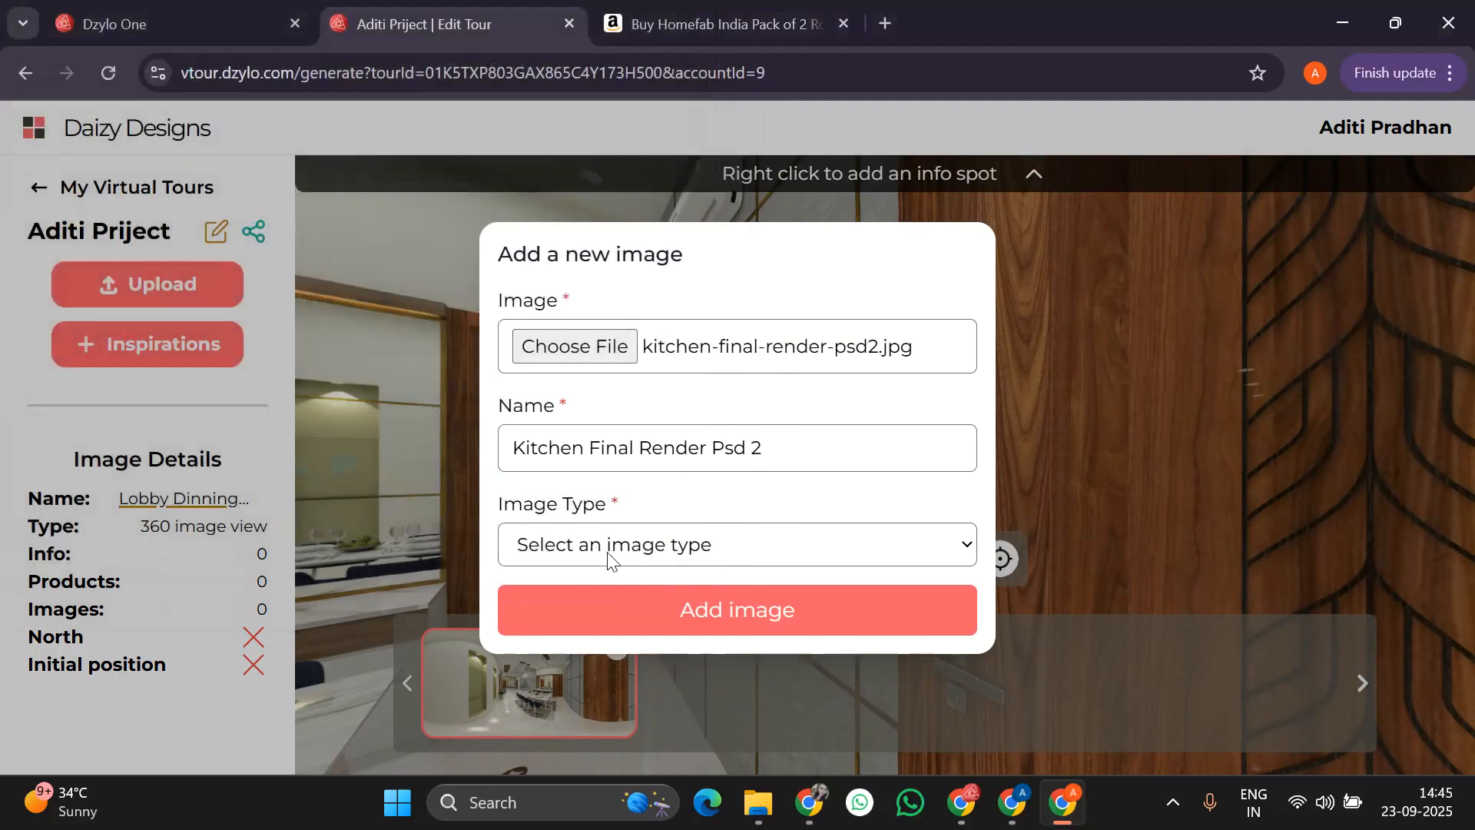
left_click(610, 555)
left_click(607, 611)
left_click(673, 612)
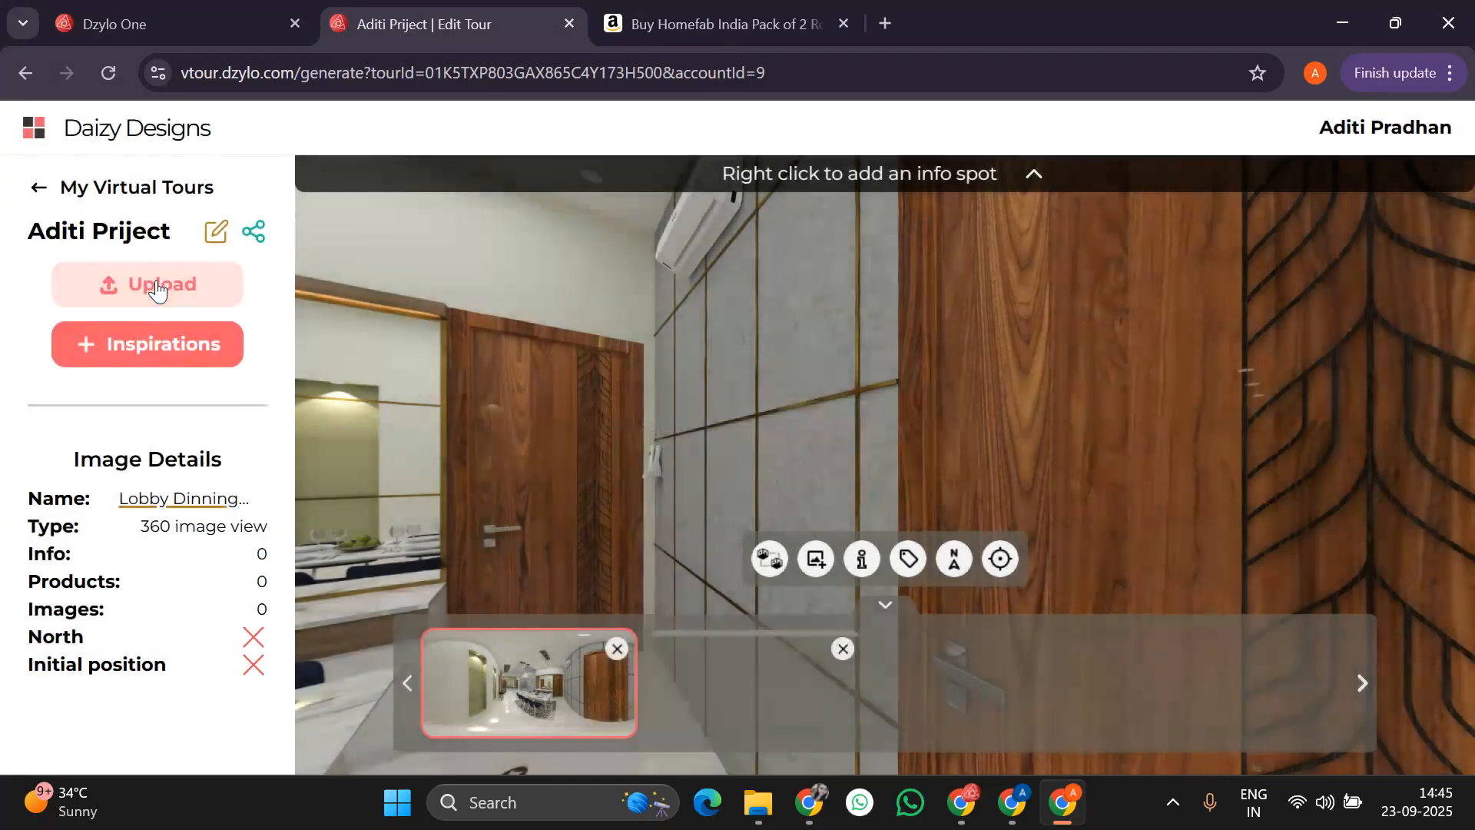
Upload GPB-front-view.jpg from Downloads to the tour as a 360 degree image view.
left_click(155, 283)
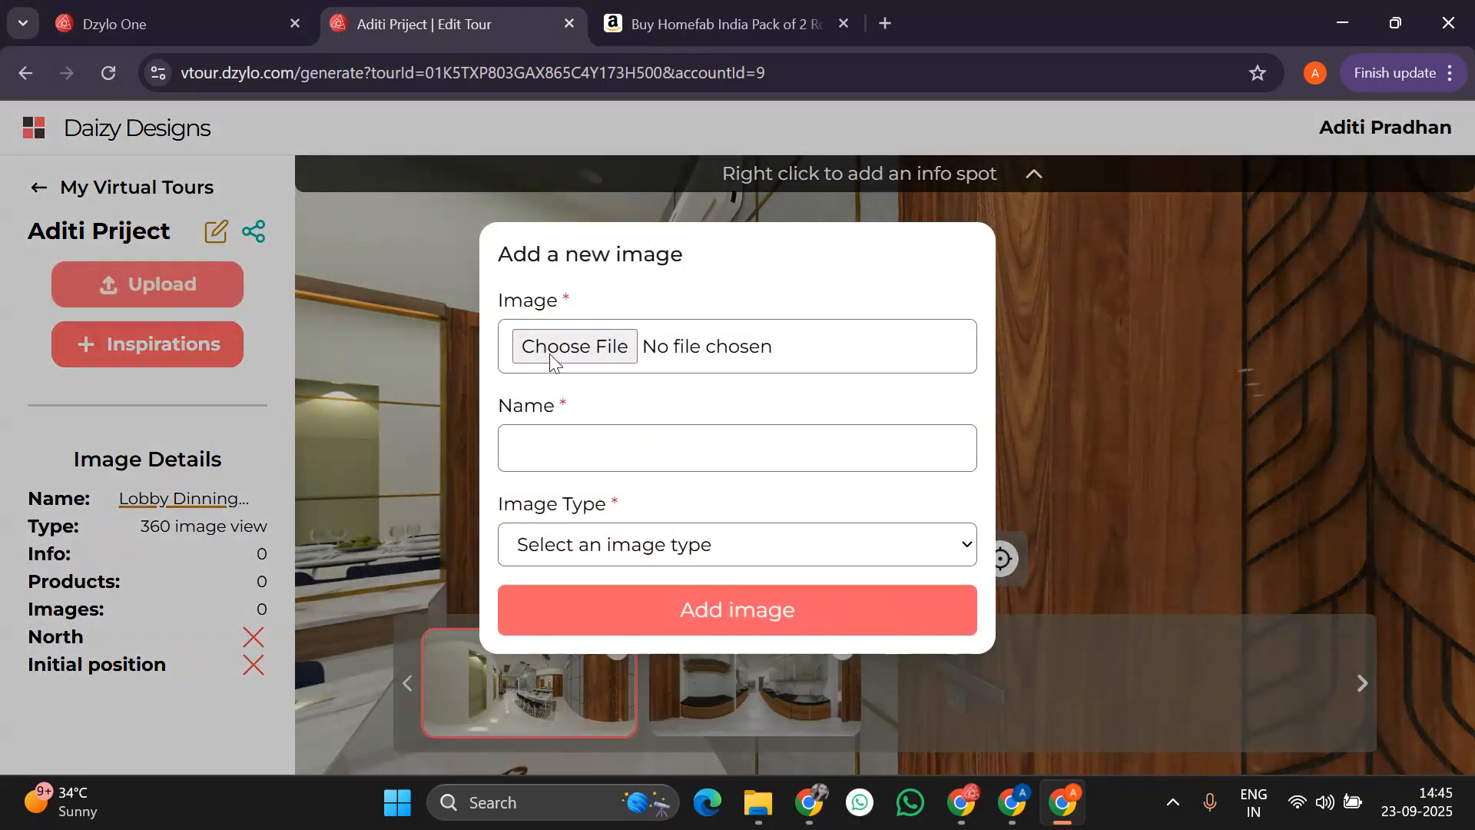
left_click(554, 350)
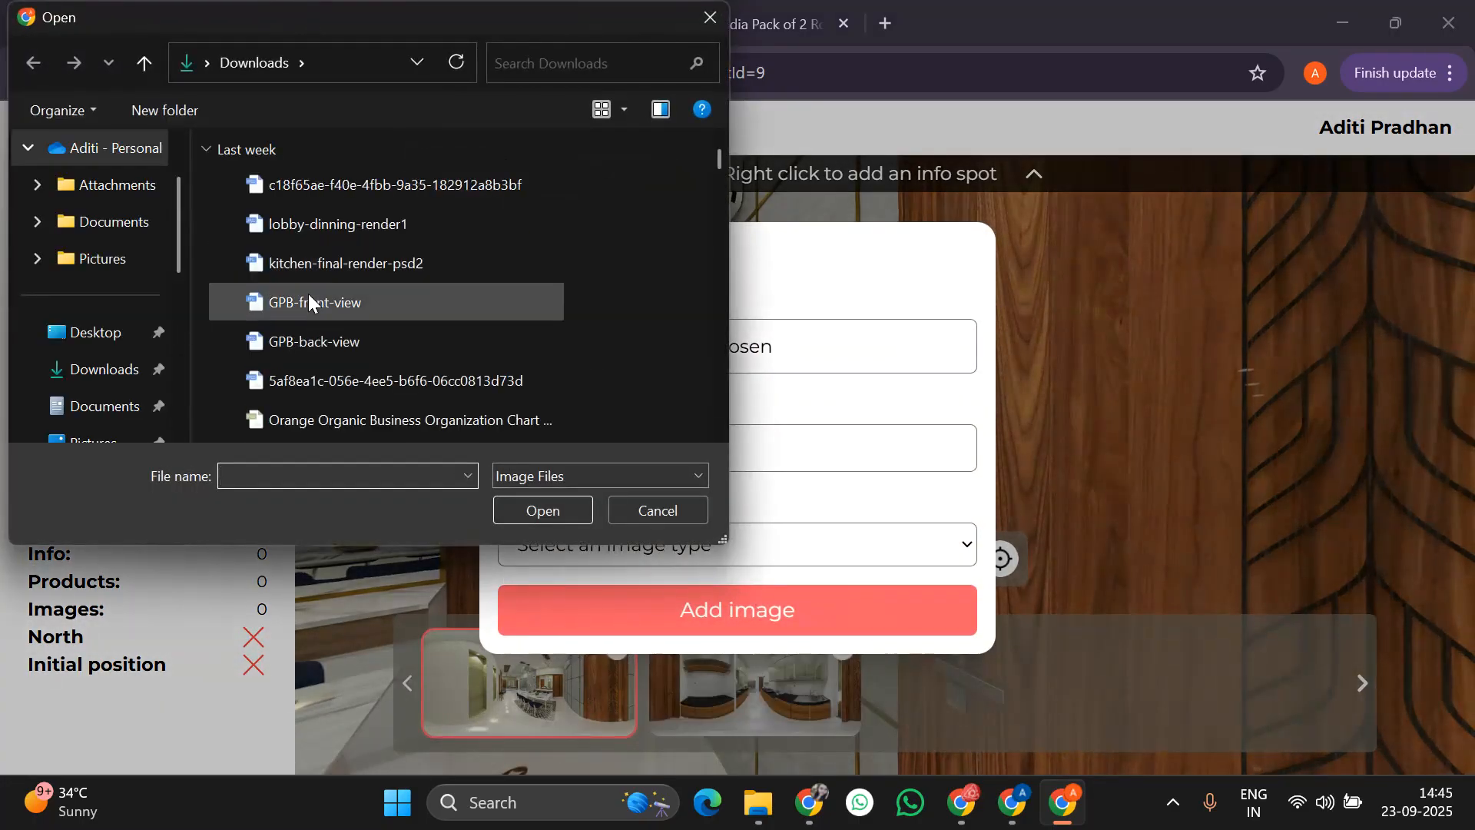
left_click(310, 306)
left_click(535, 509)
left_click(606, 538)
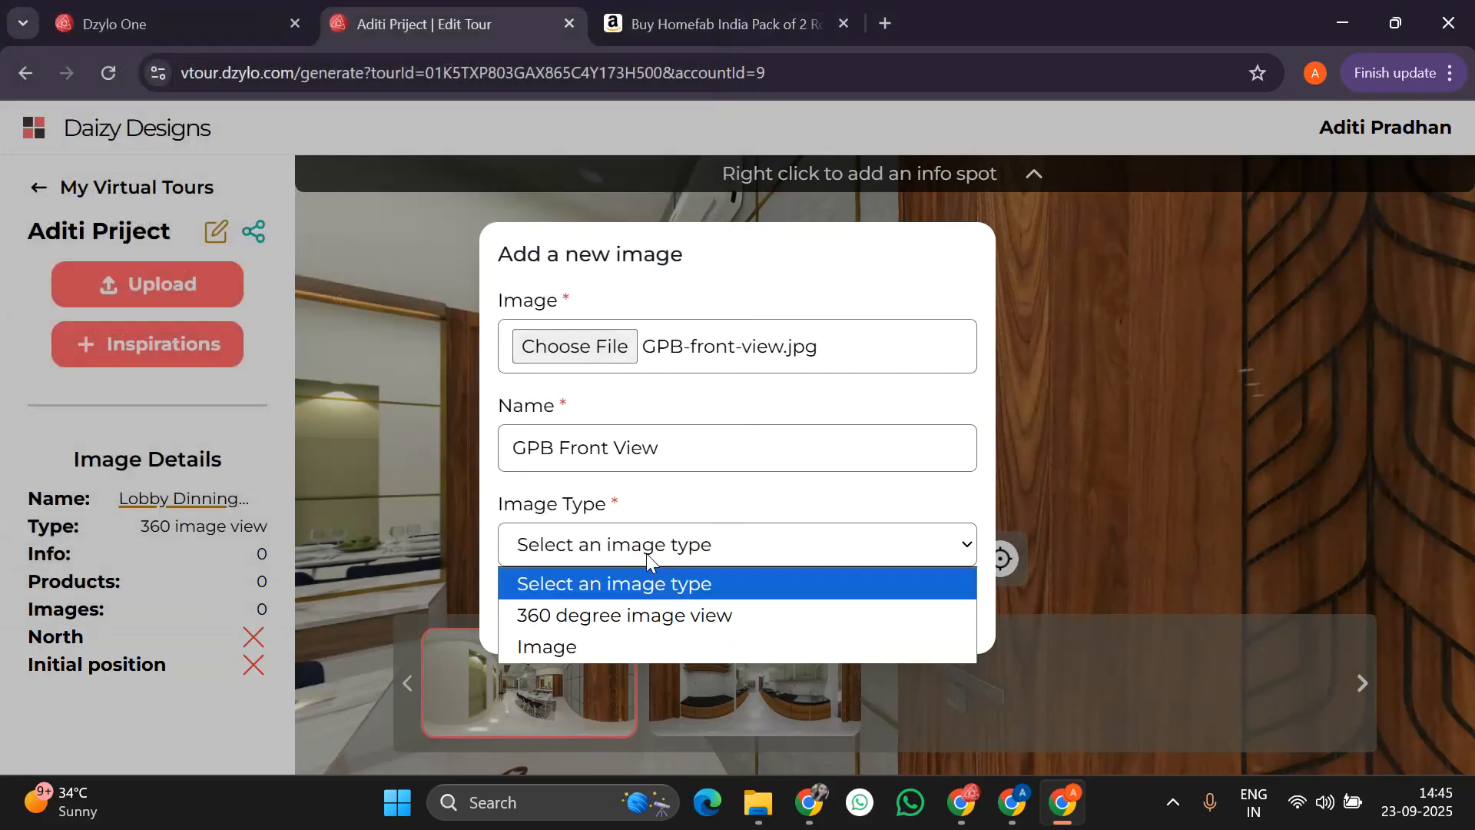
left_click(638, 614)
left_click(639, 610)
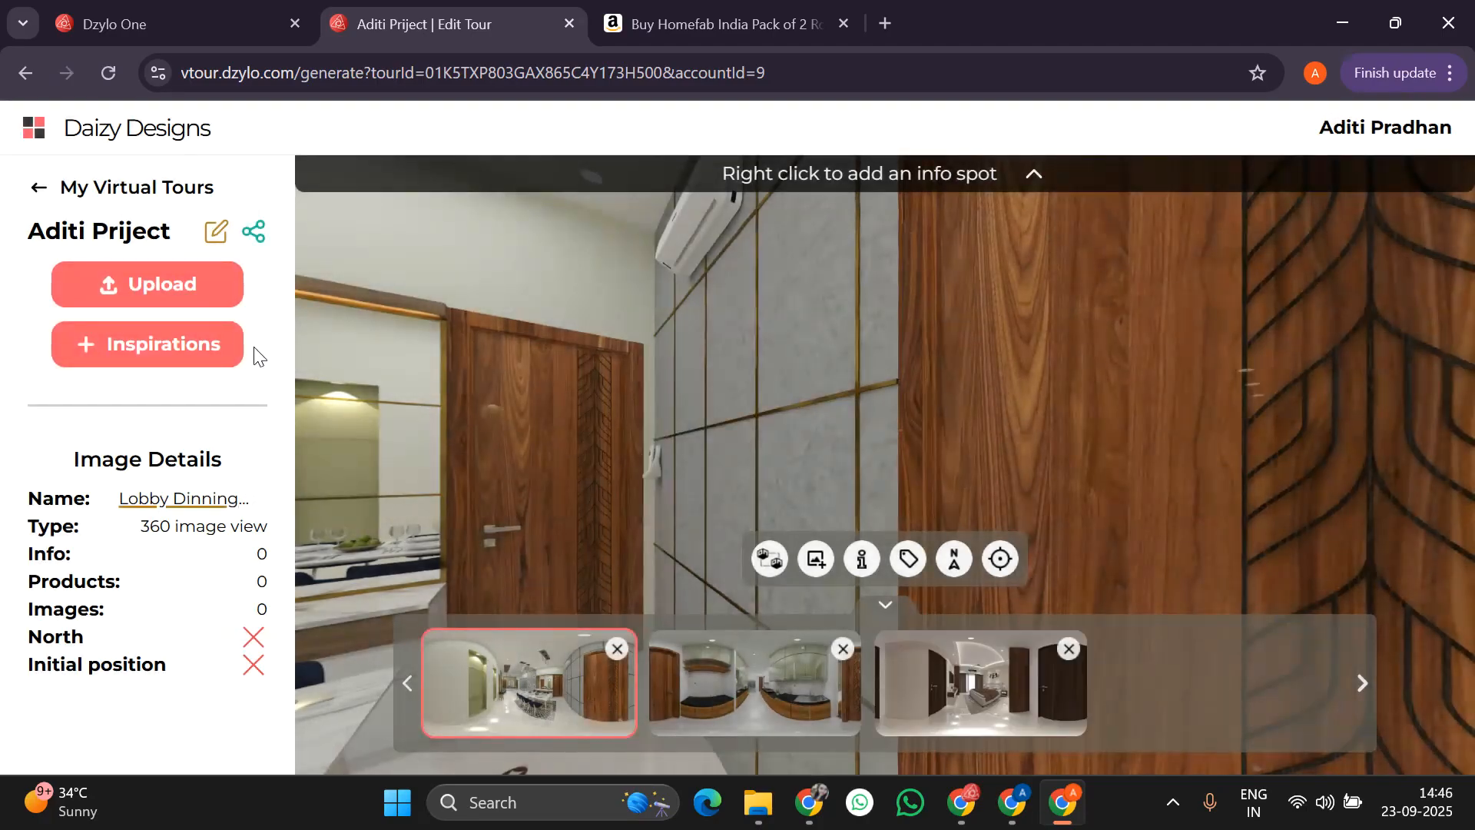
Upload GPB-back-view.jpg from Downloads to the tour as a 360 degree image view.
left_click(187, 285)
left_click(556, 347)
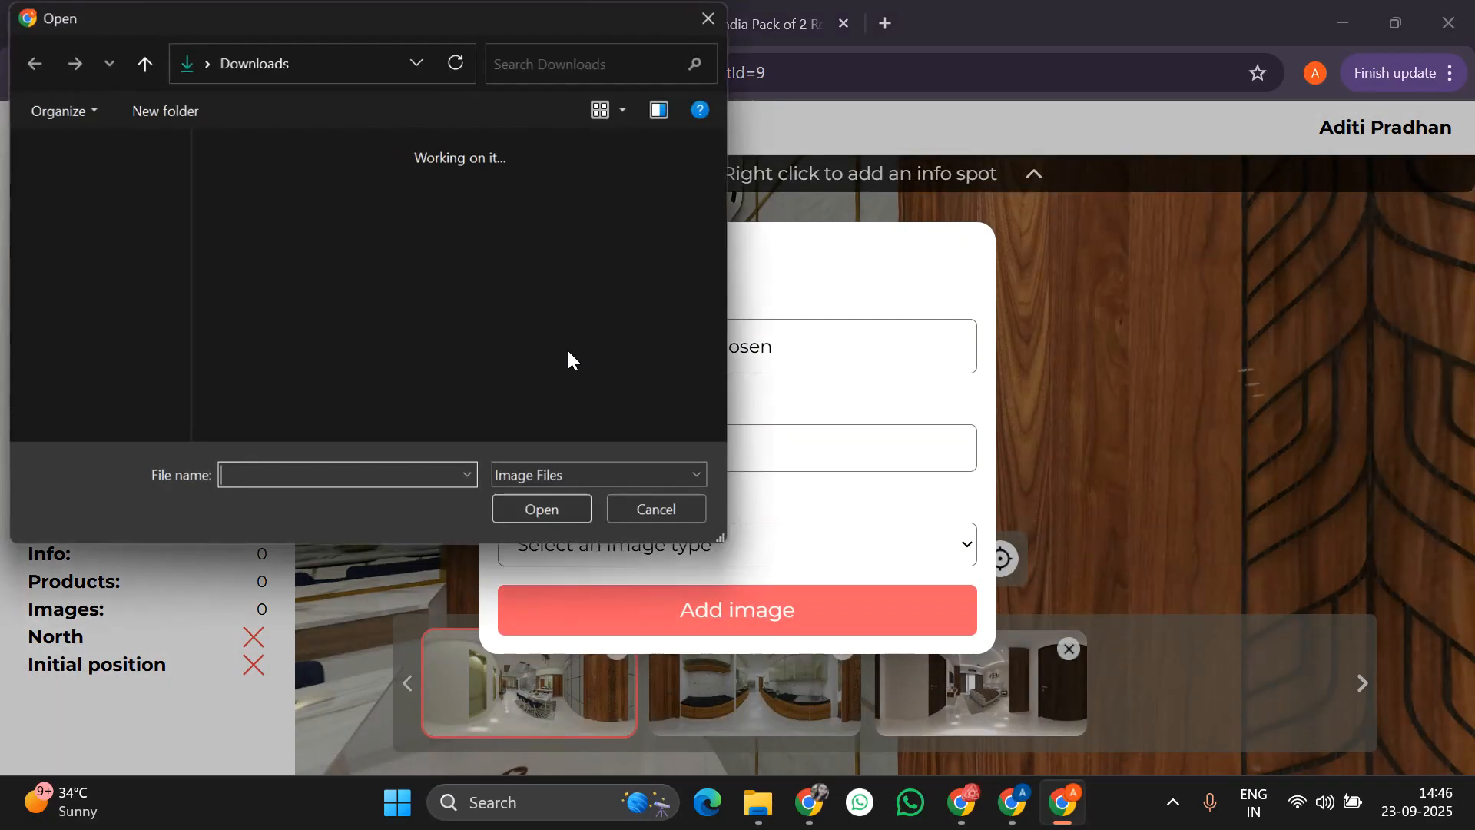
left_click(325, 338)
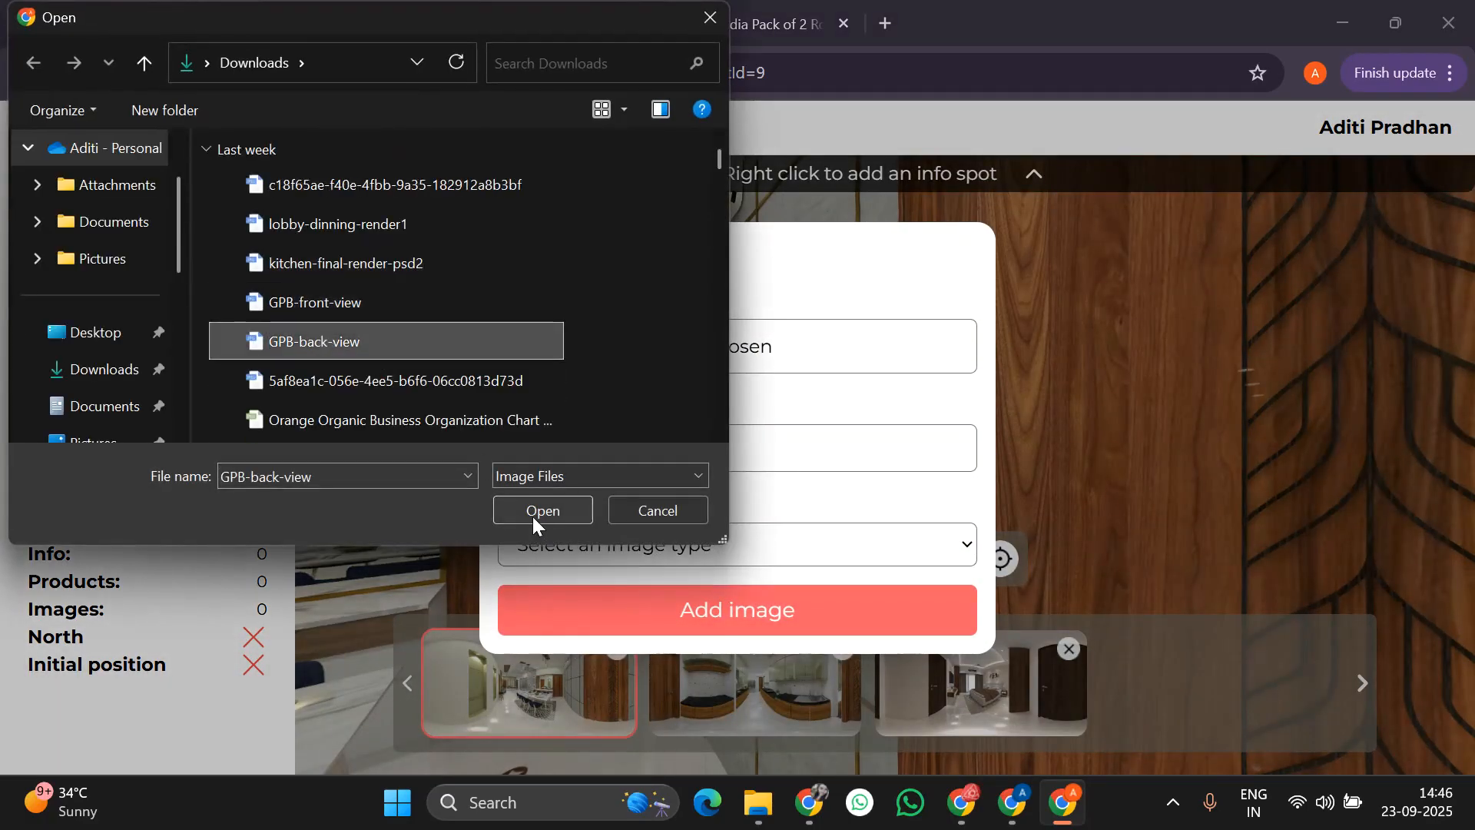
left_click(545, 513)
left_click(691, 554)
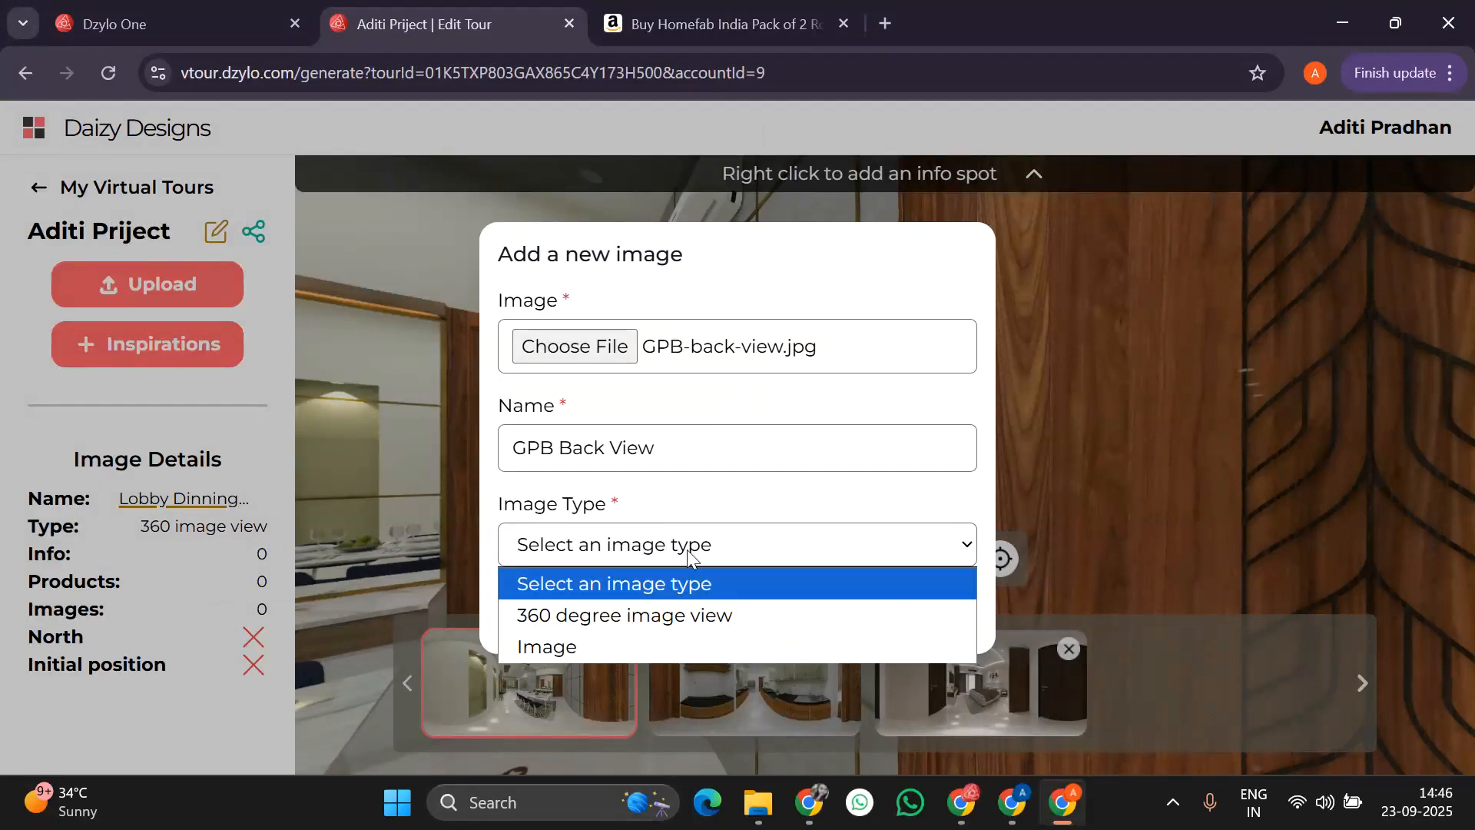
left_click(659, 612)
left_click(688, 626)
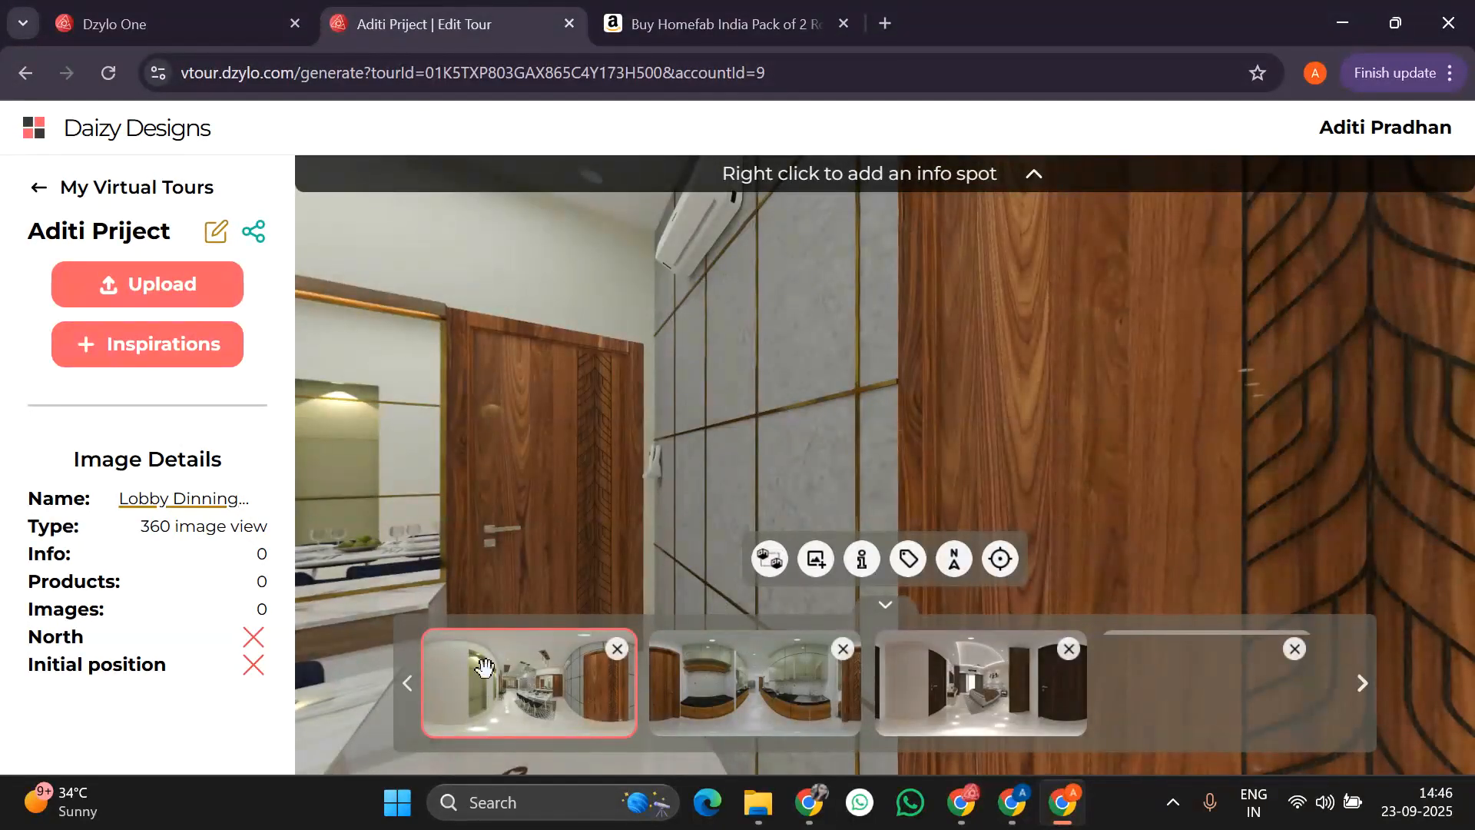
View the lobby dining, kitchen, GPB front and GPB back scenes in turn, then return to the lobby dining scene.
left_click(549, 694)
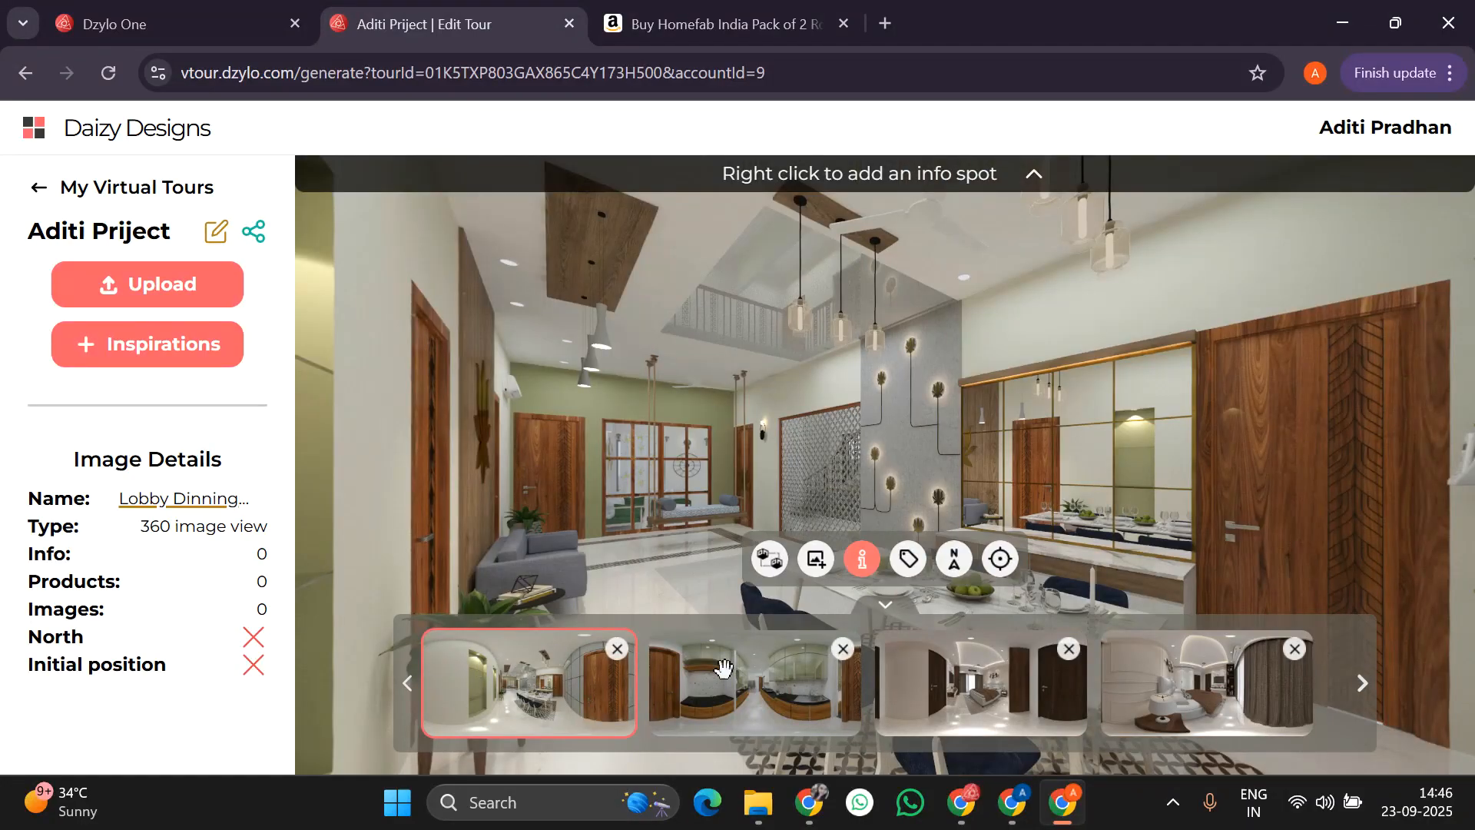
left_click(753, 666)
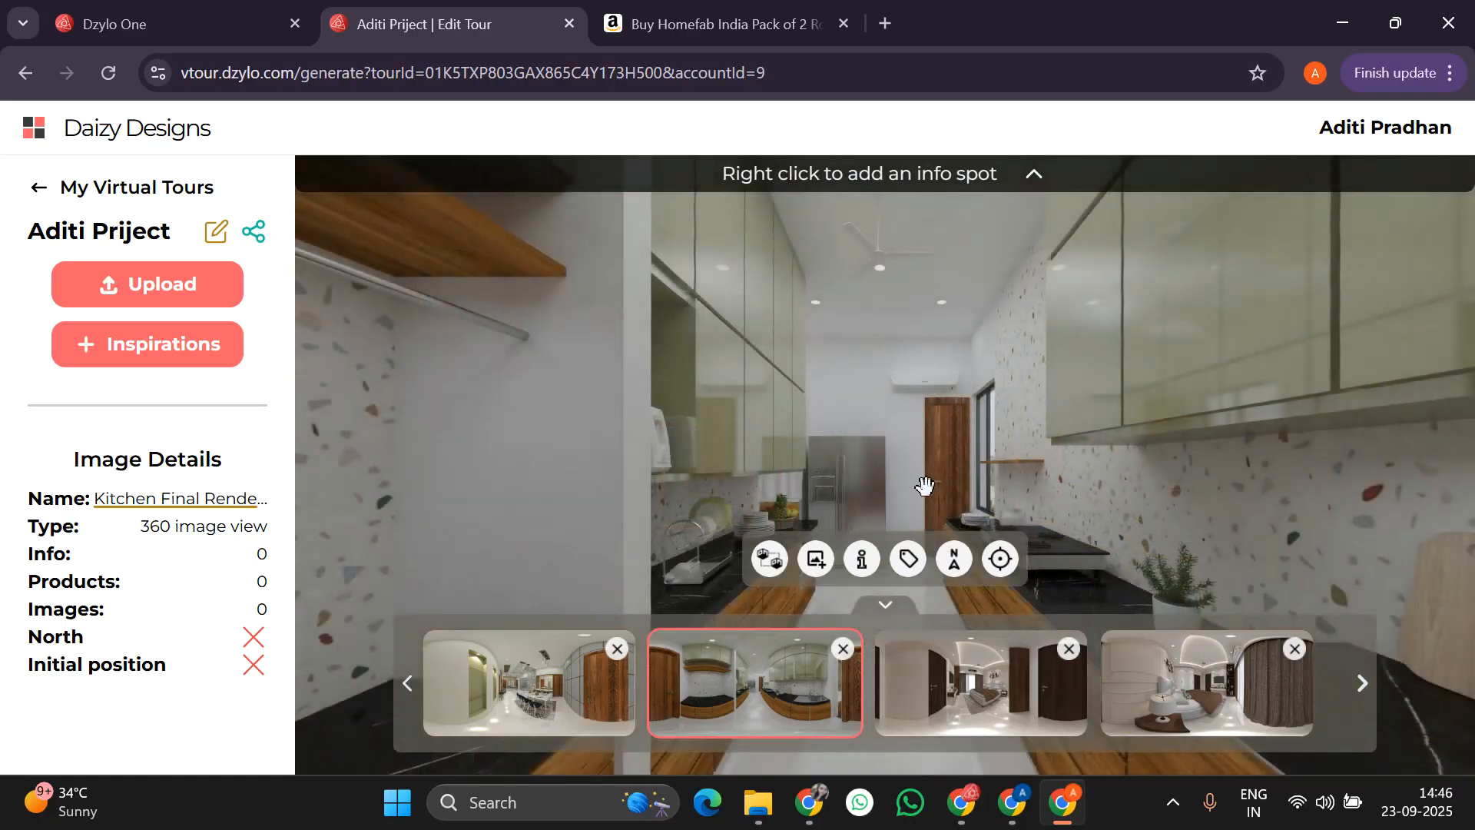
left_click(975, 684)
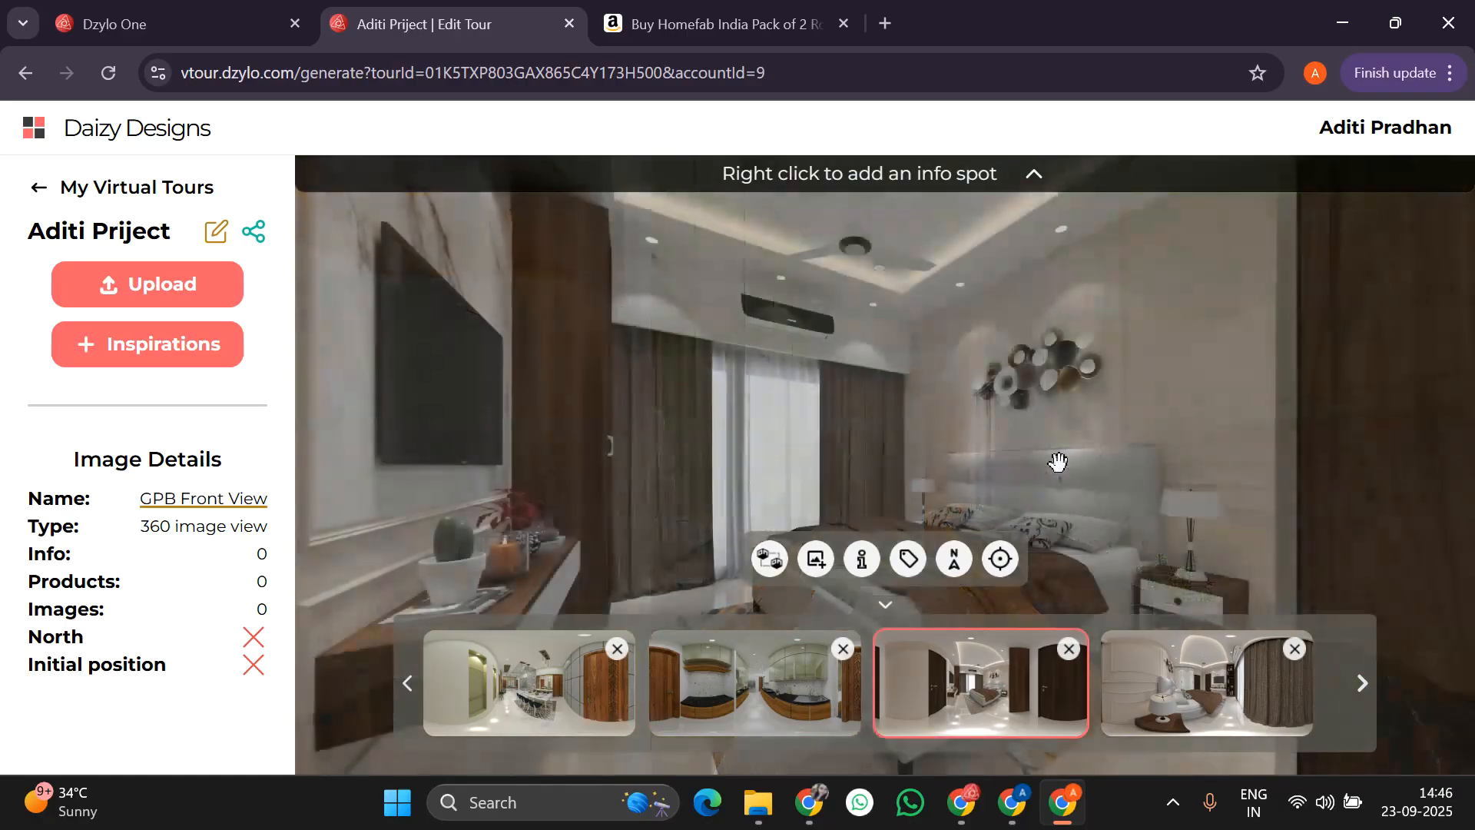
left_click(1222, 710)
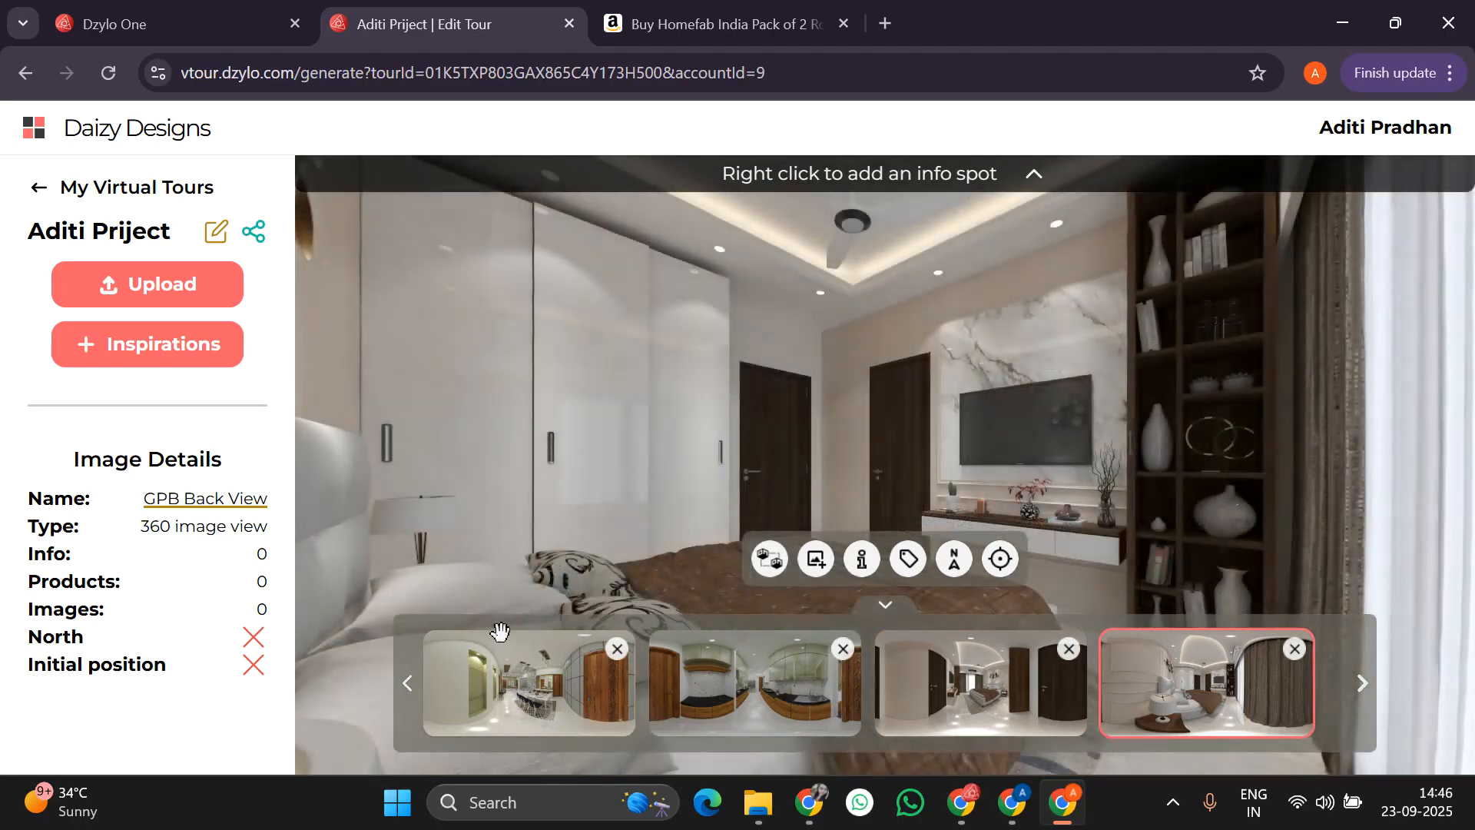
left_click(536, 726)
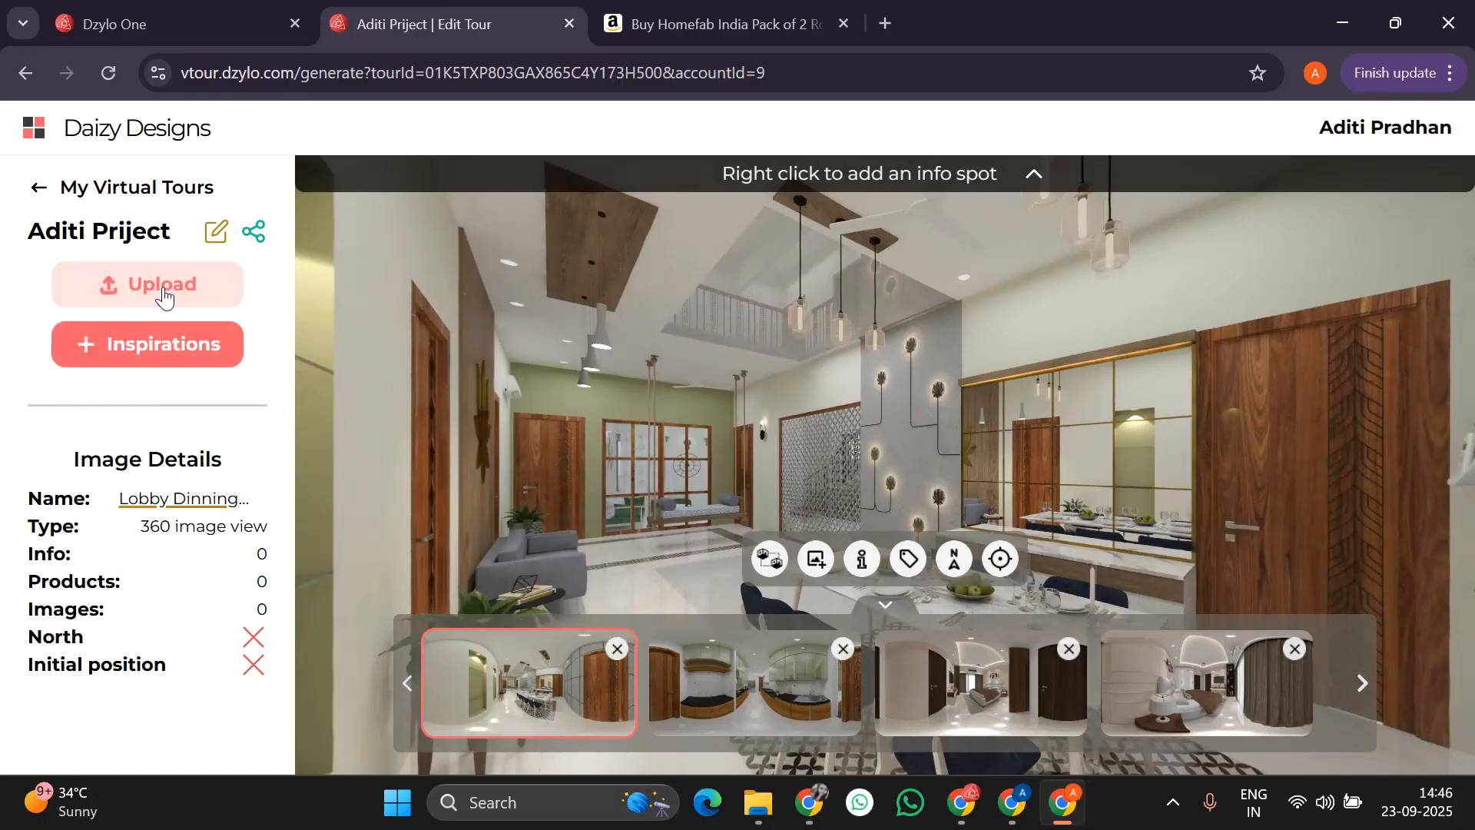
Edit the tour's details, correcting the second word of its name to "Project".
left_click(216, 231)
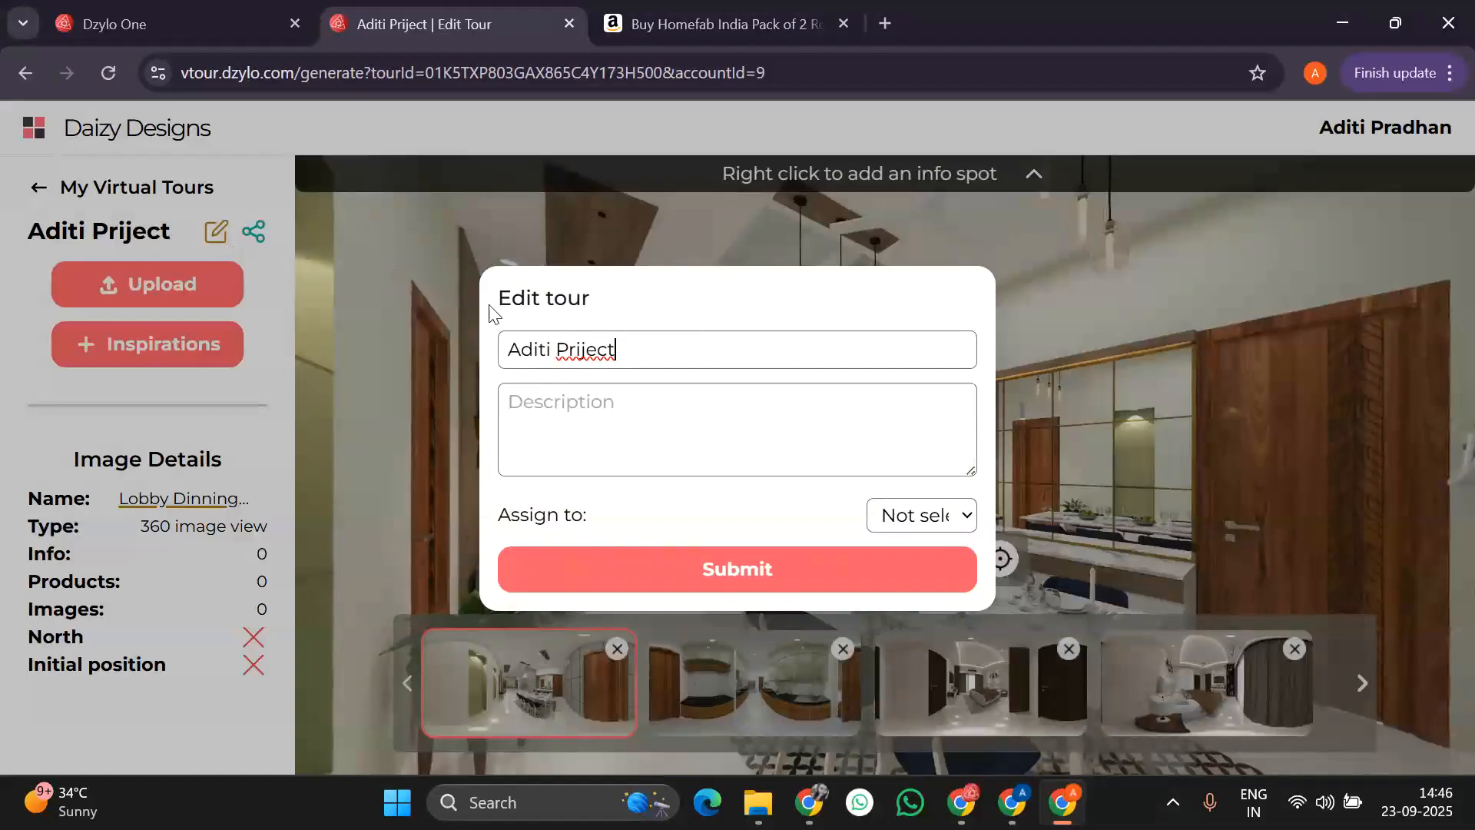
left_click(612, 347)
key("BackSpace")
key("BackSpace")
key("BackSpace")
key("BackSpace")
key("BackSpace")
type("o")
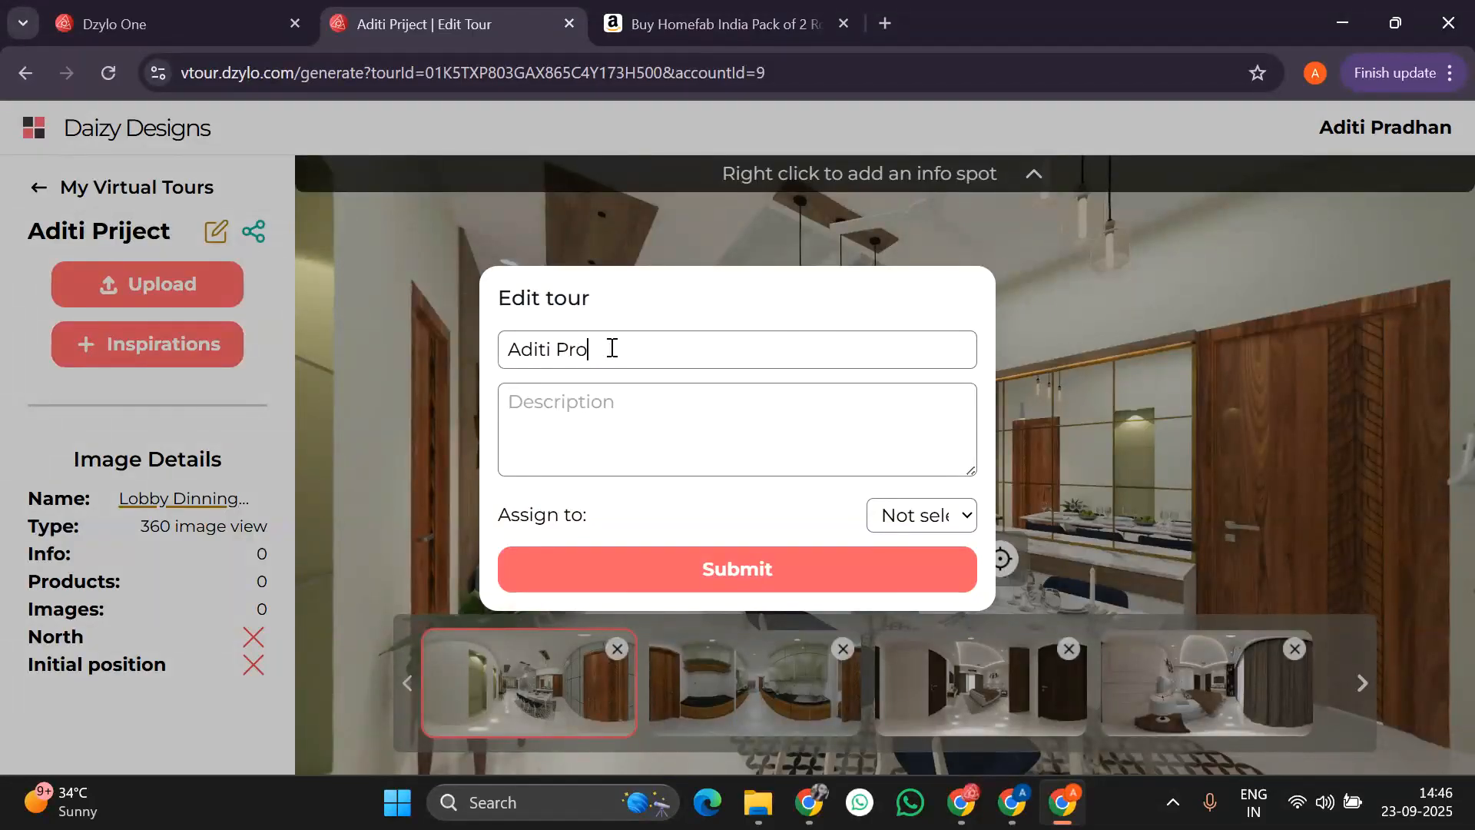
type("ject")
Review the tour's assignment options without choosing one, and submit the edited tour details.
left_click(664, 428)
left_click(914, 522)
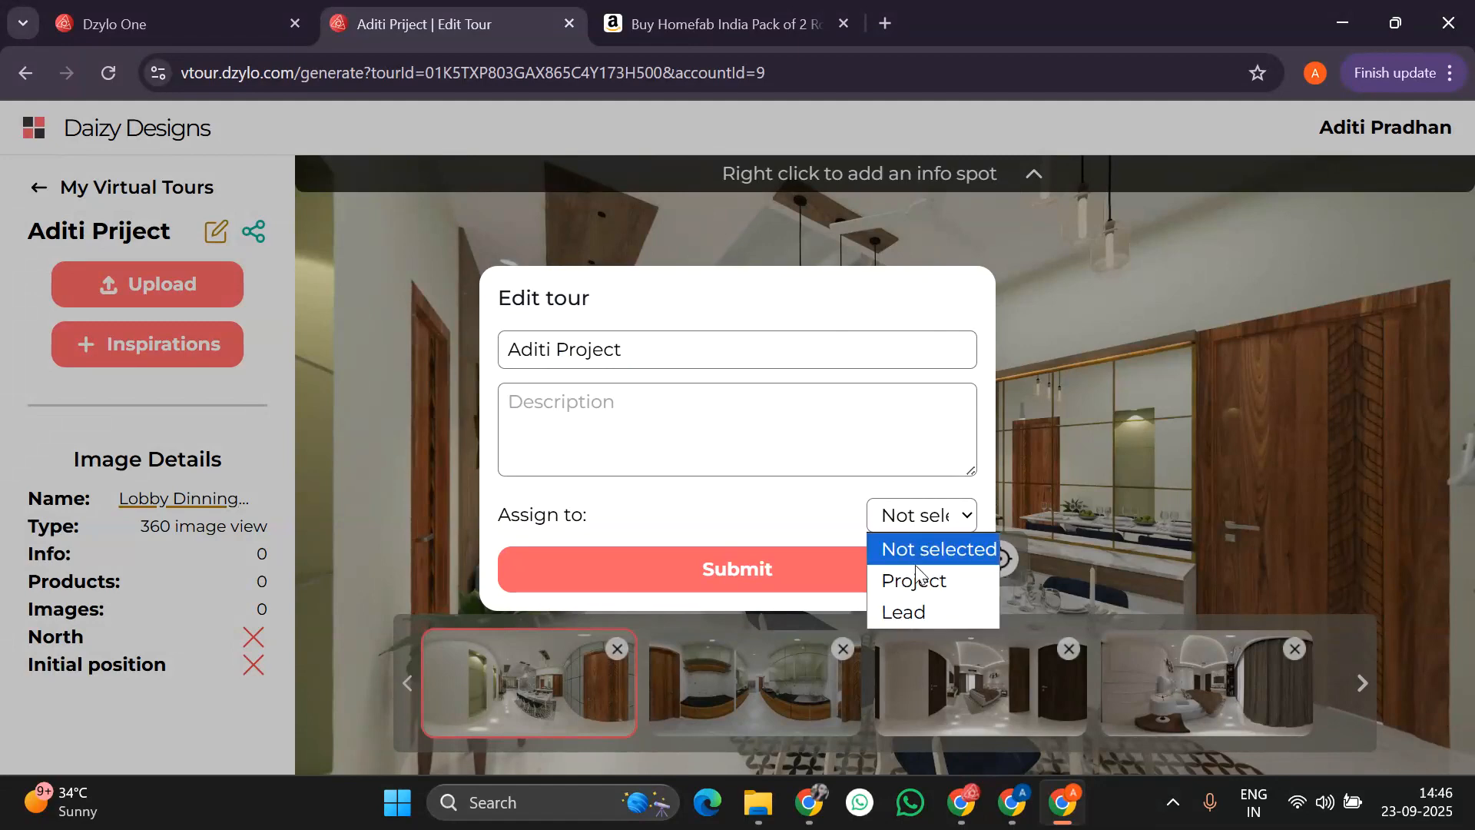
left_click(739, 513)
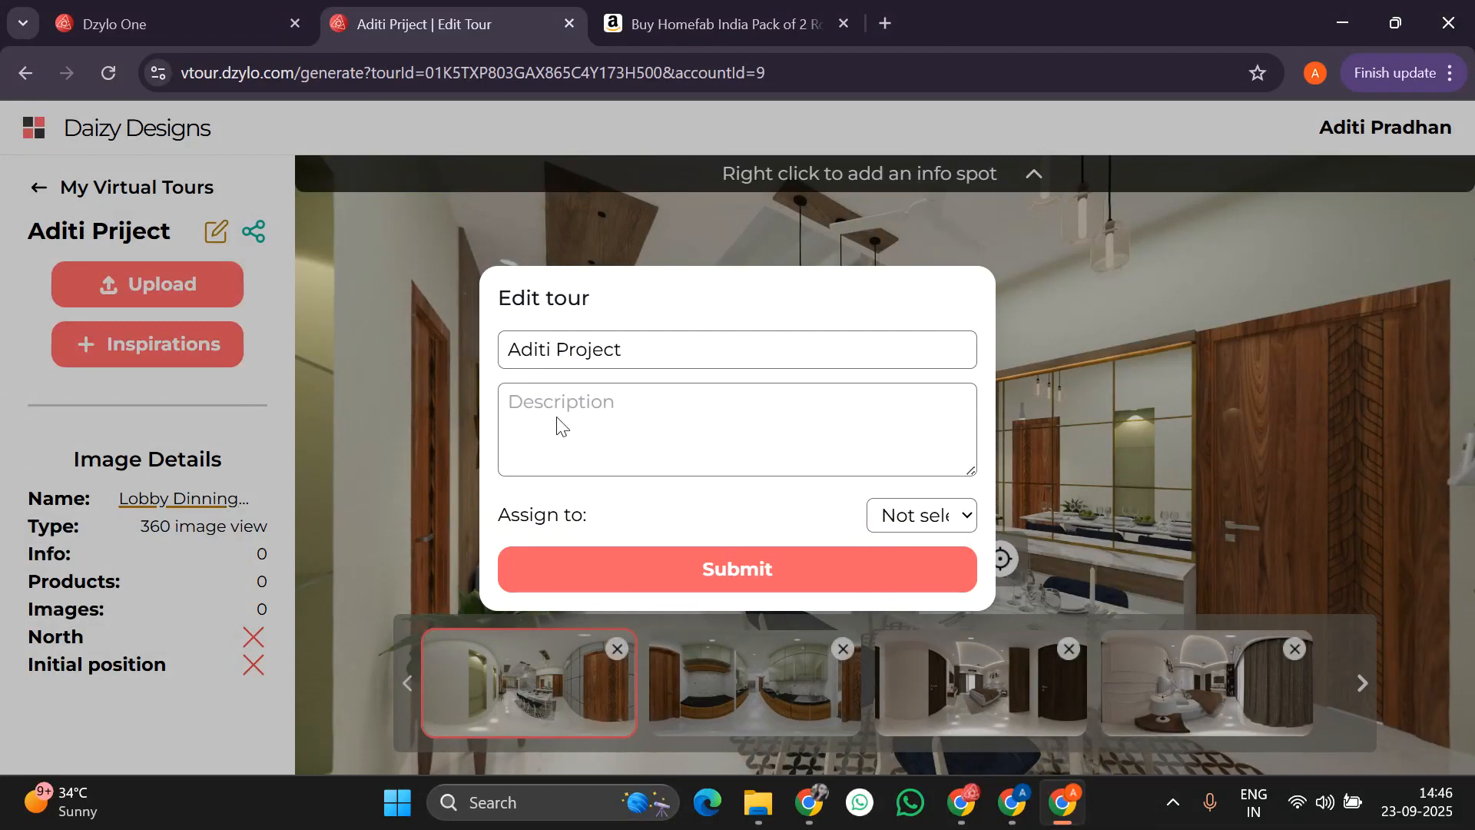
left_click(644, 557)
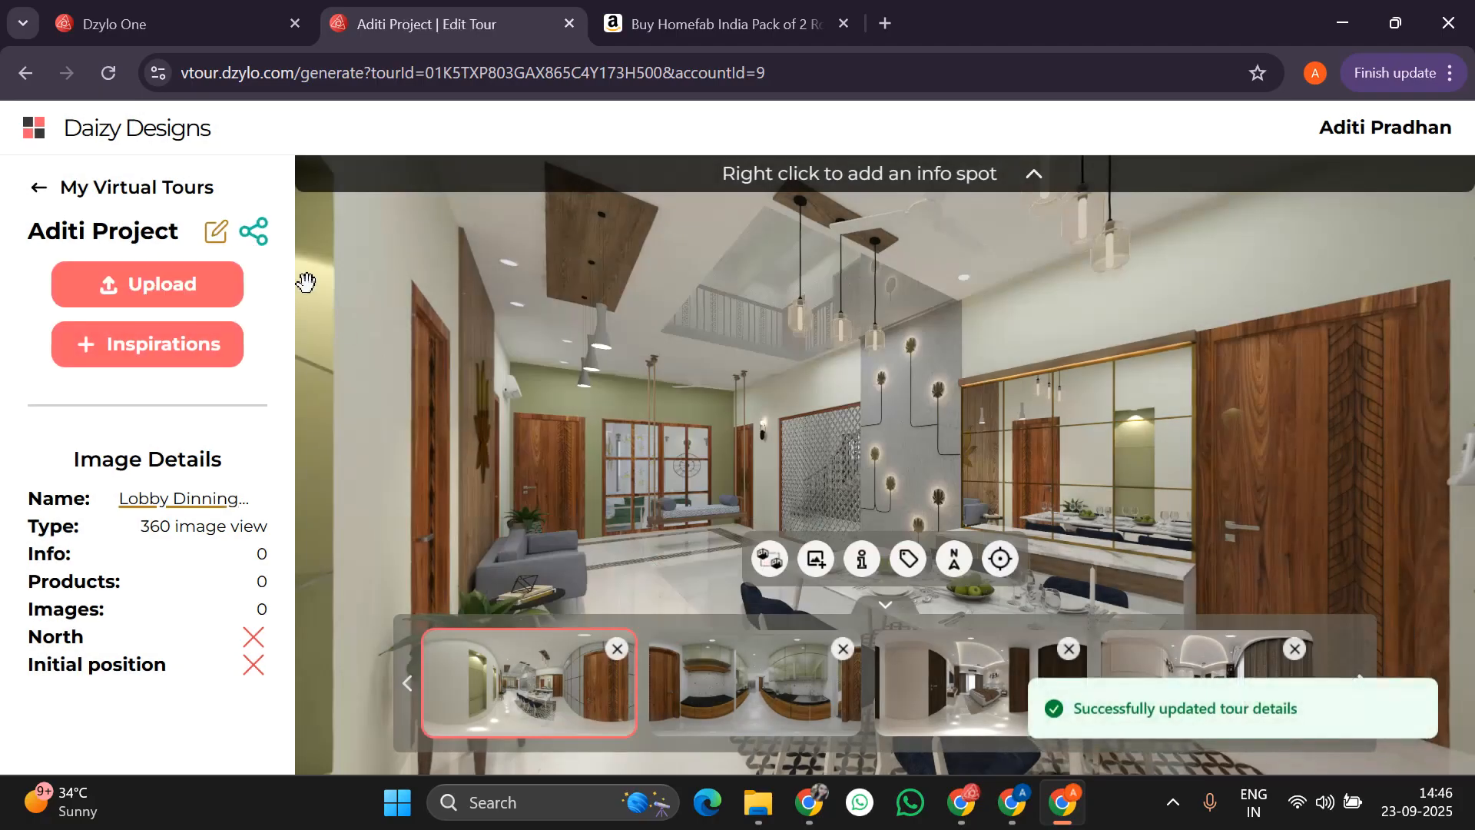
View the tour's share link and IFrame code, and browse the Global and Custom inspiration image collections.
left_click(264, 241)
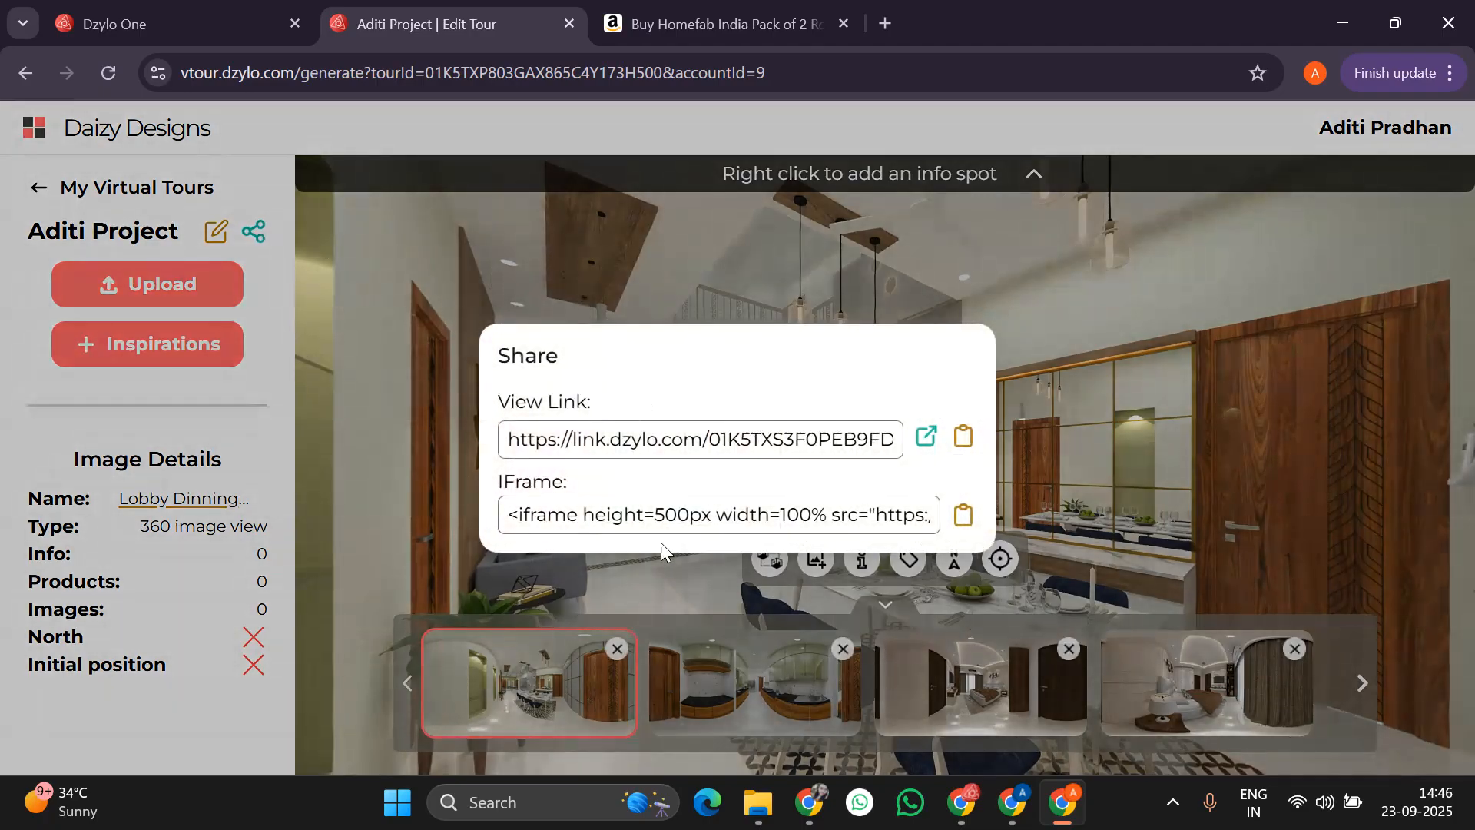
left_click(236, 132)
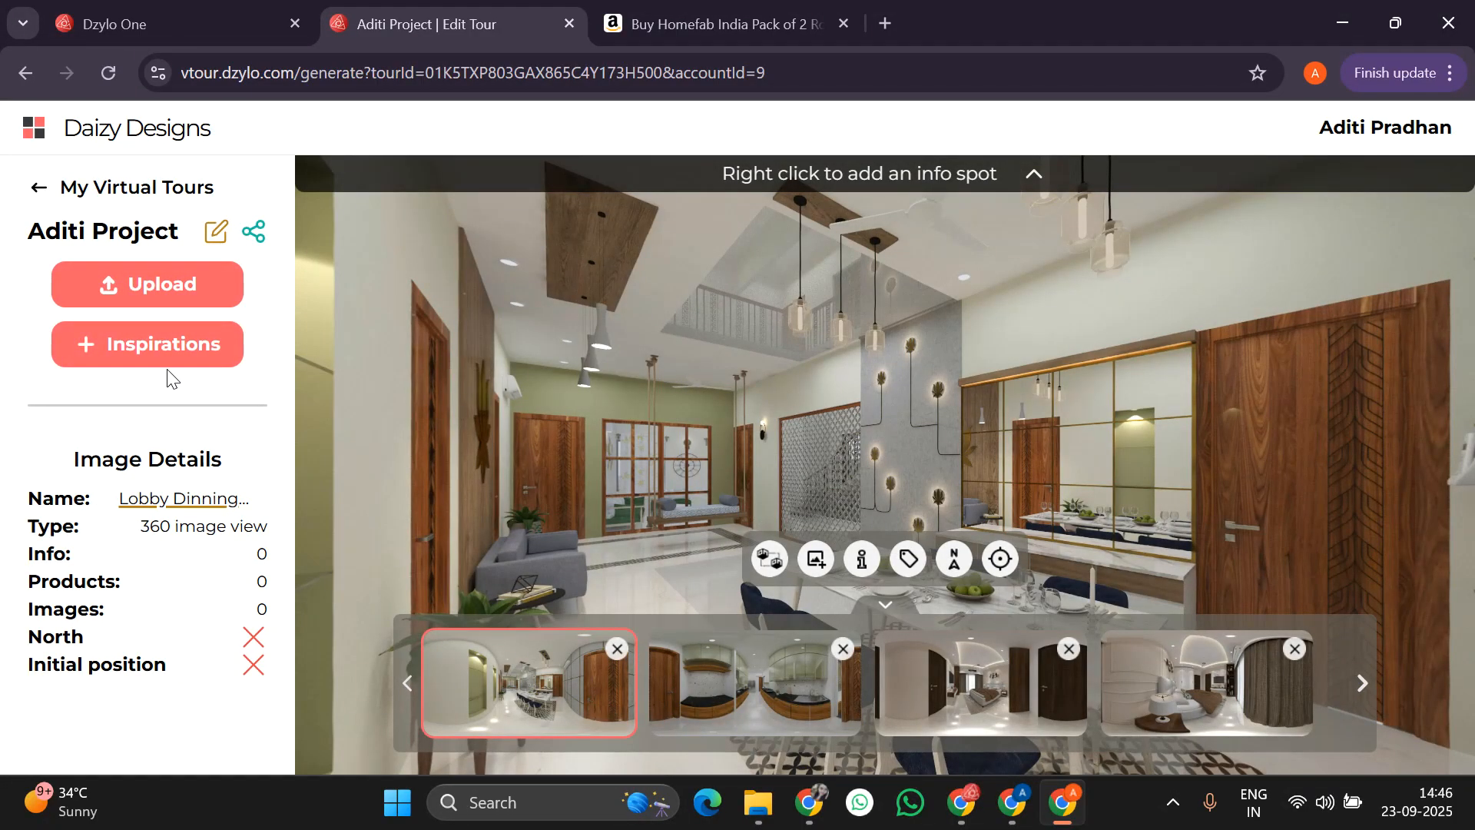
left_click(142, 348)
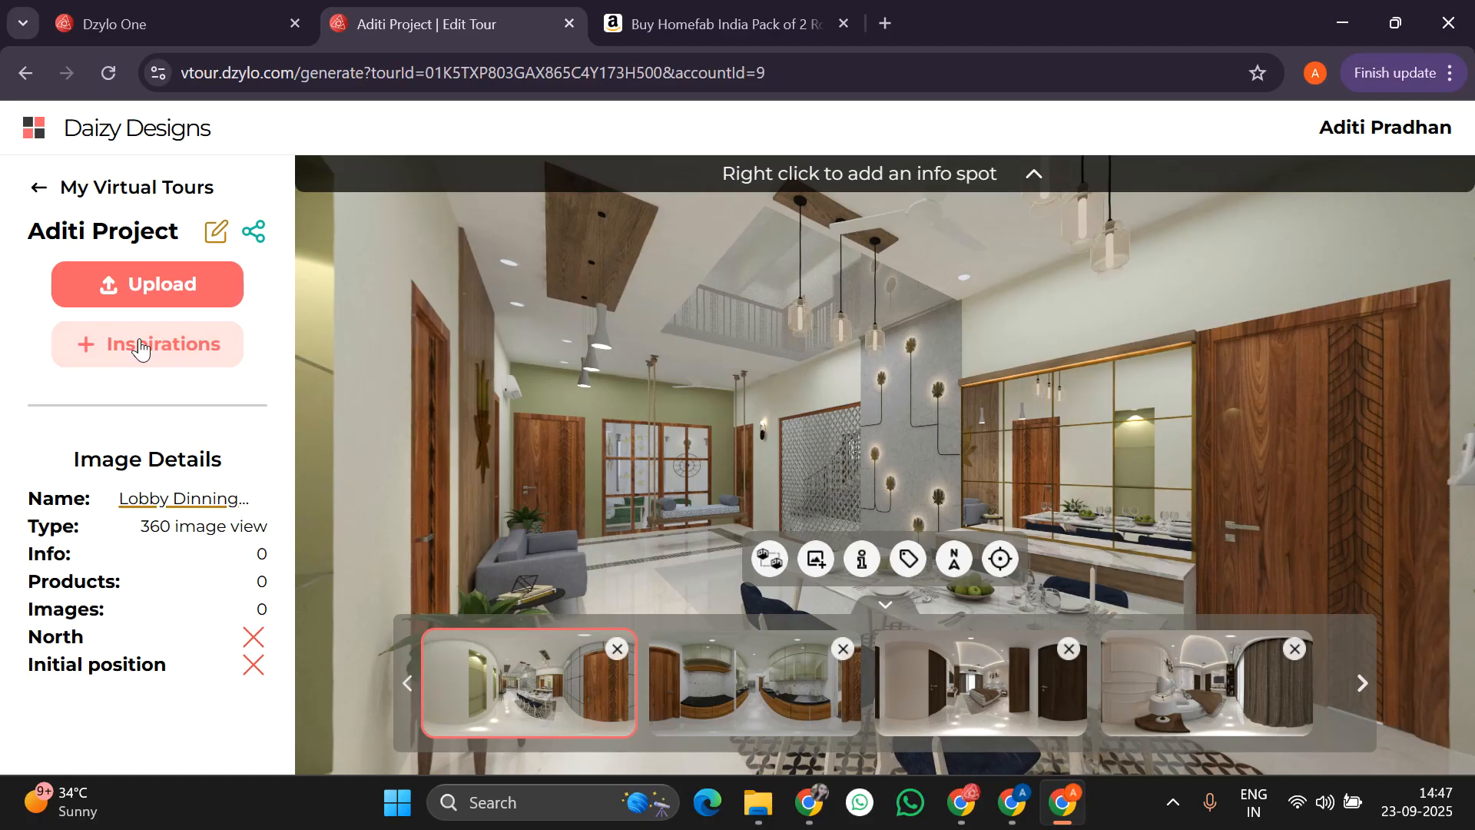
left_click(139, 348)
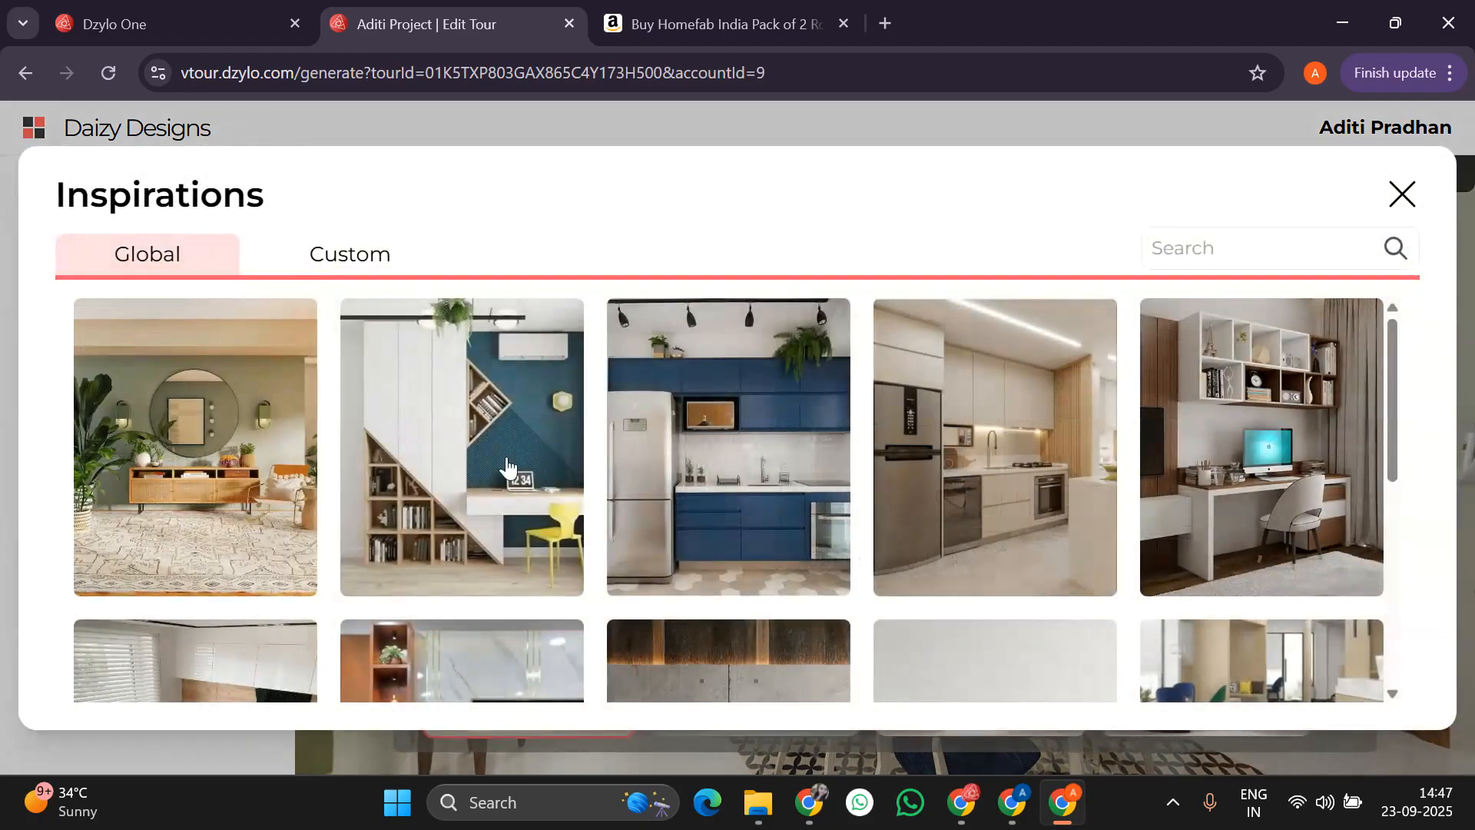
scroll(504, 464, "down", 5)
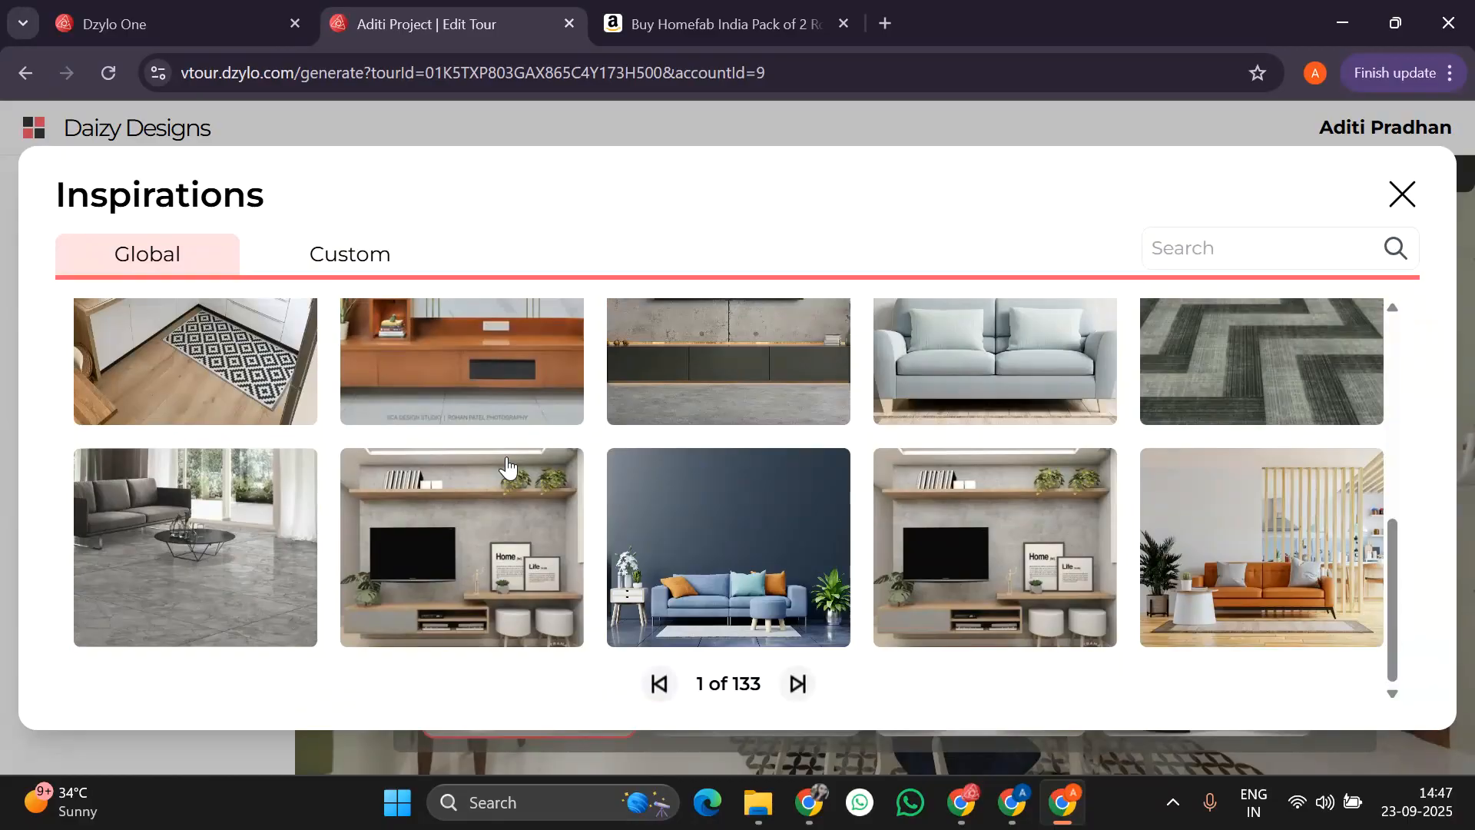
scroll(507, 464, "up", 10)
left_click(374, 254)
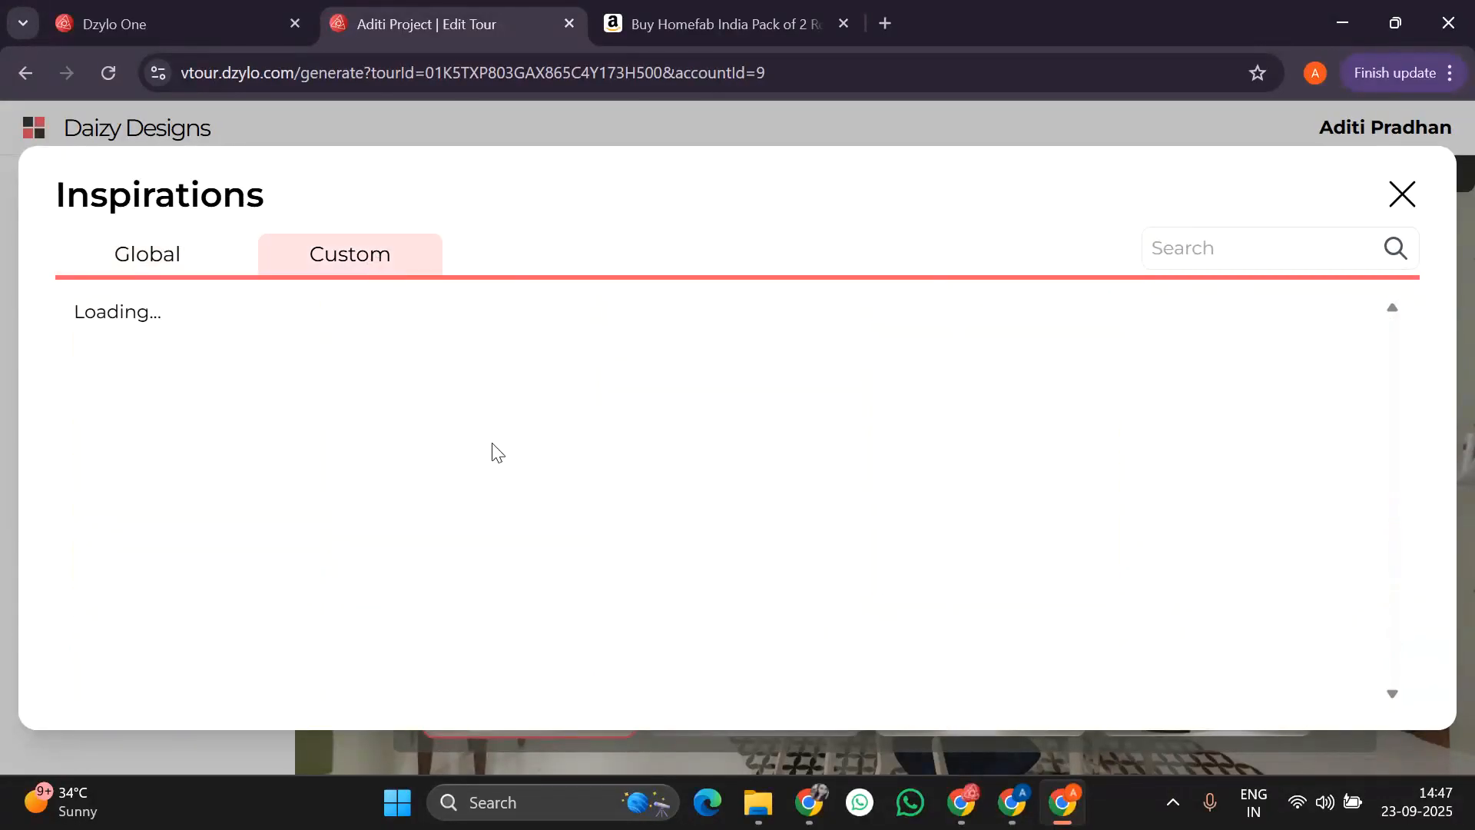
scroll(493, 450, "down", 6)
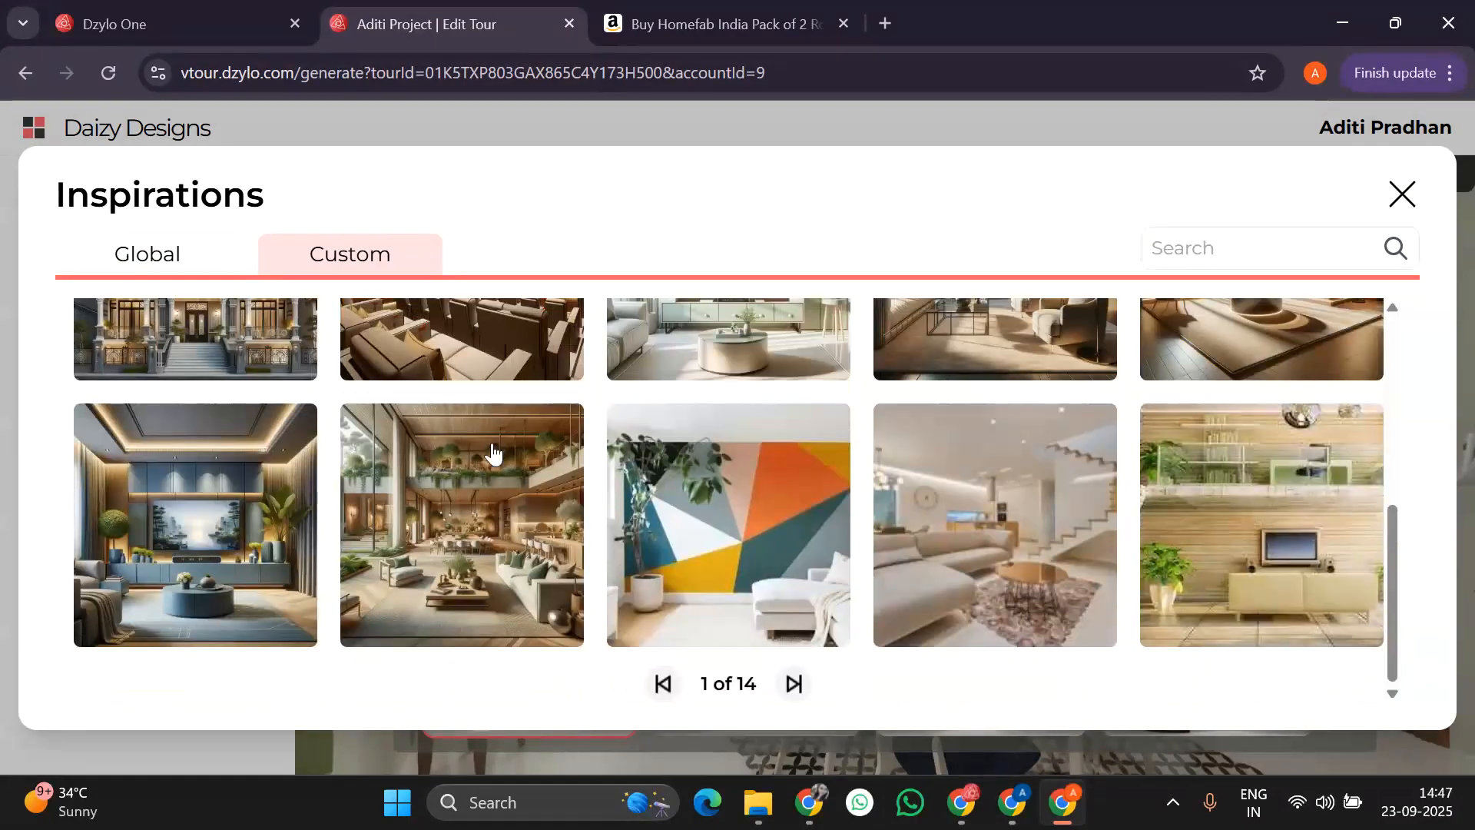
scroll(493, 451, "up", 6)
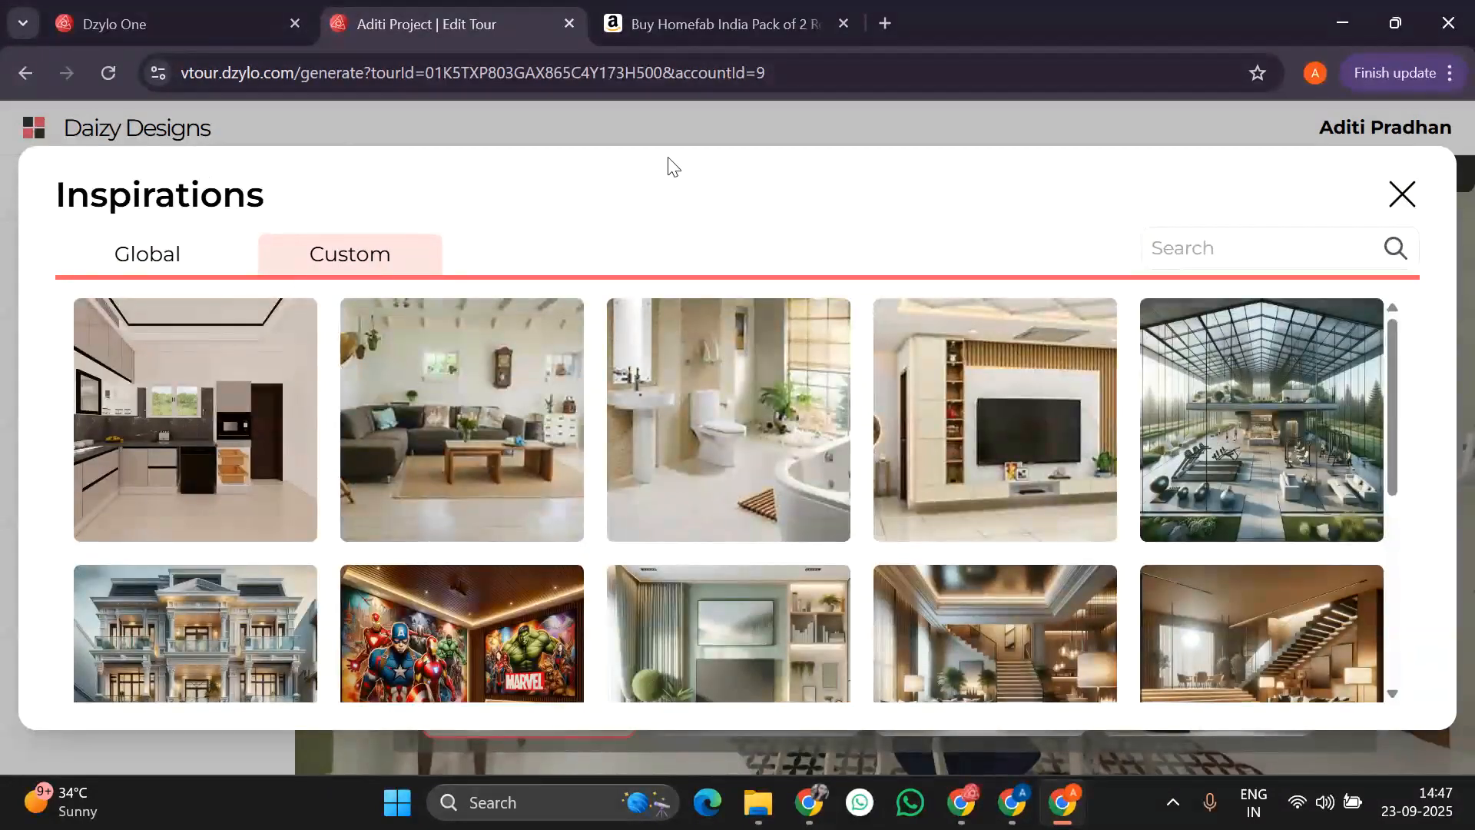
left_click(1400, 197)
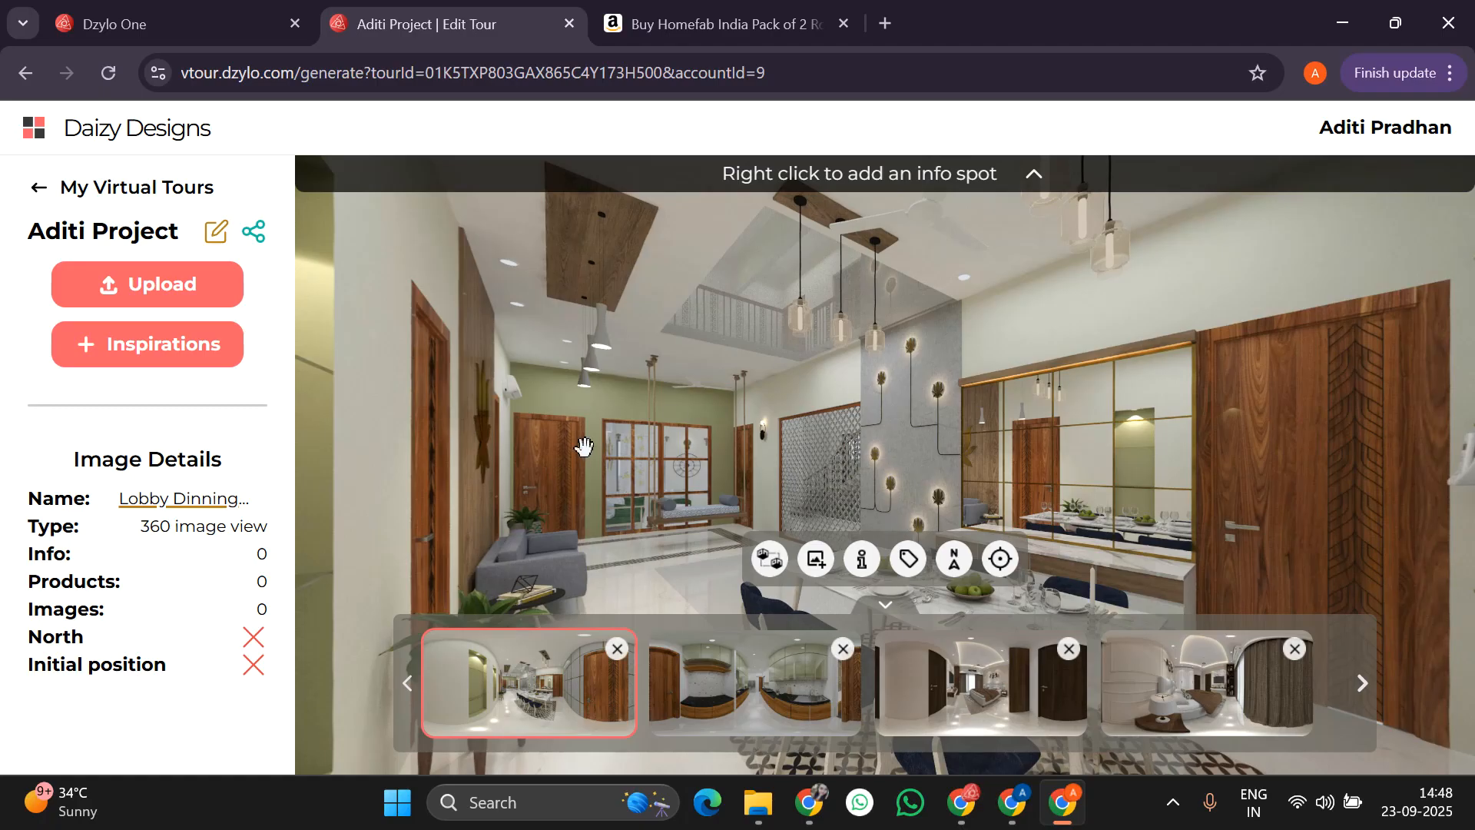
Set the initial position of the lobby dining scene in a wider view, aimed at the far seating area.
scroll(583, 447, "down", 3)
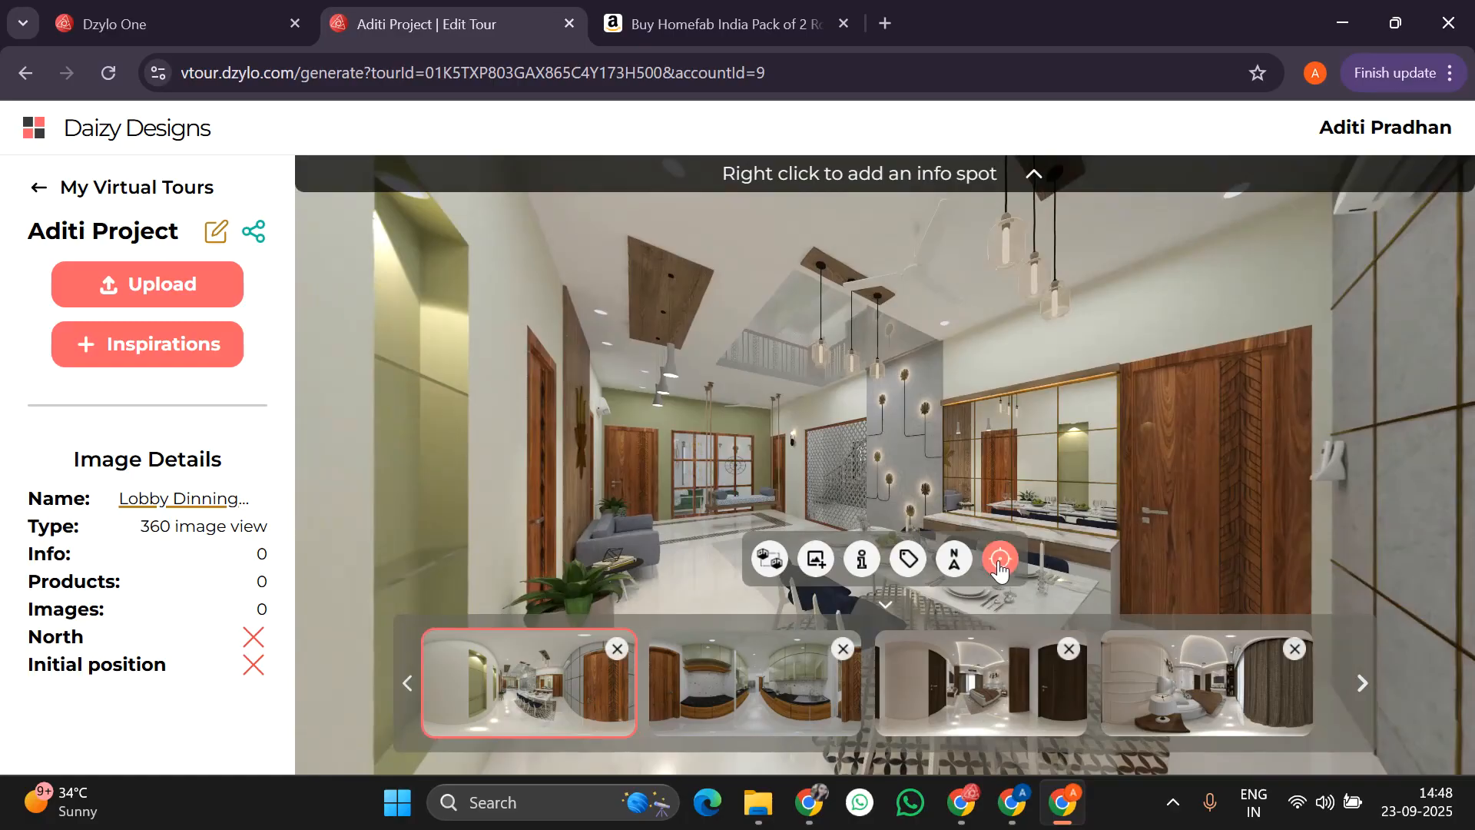
right_click(997, 562)
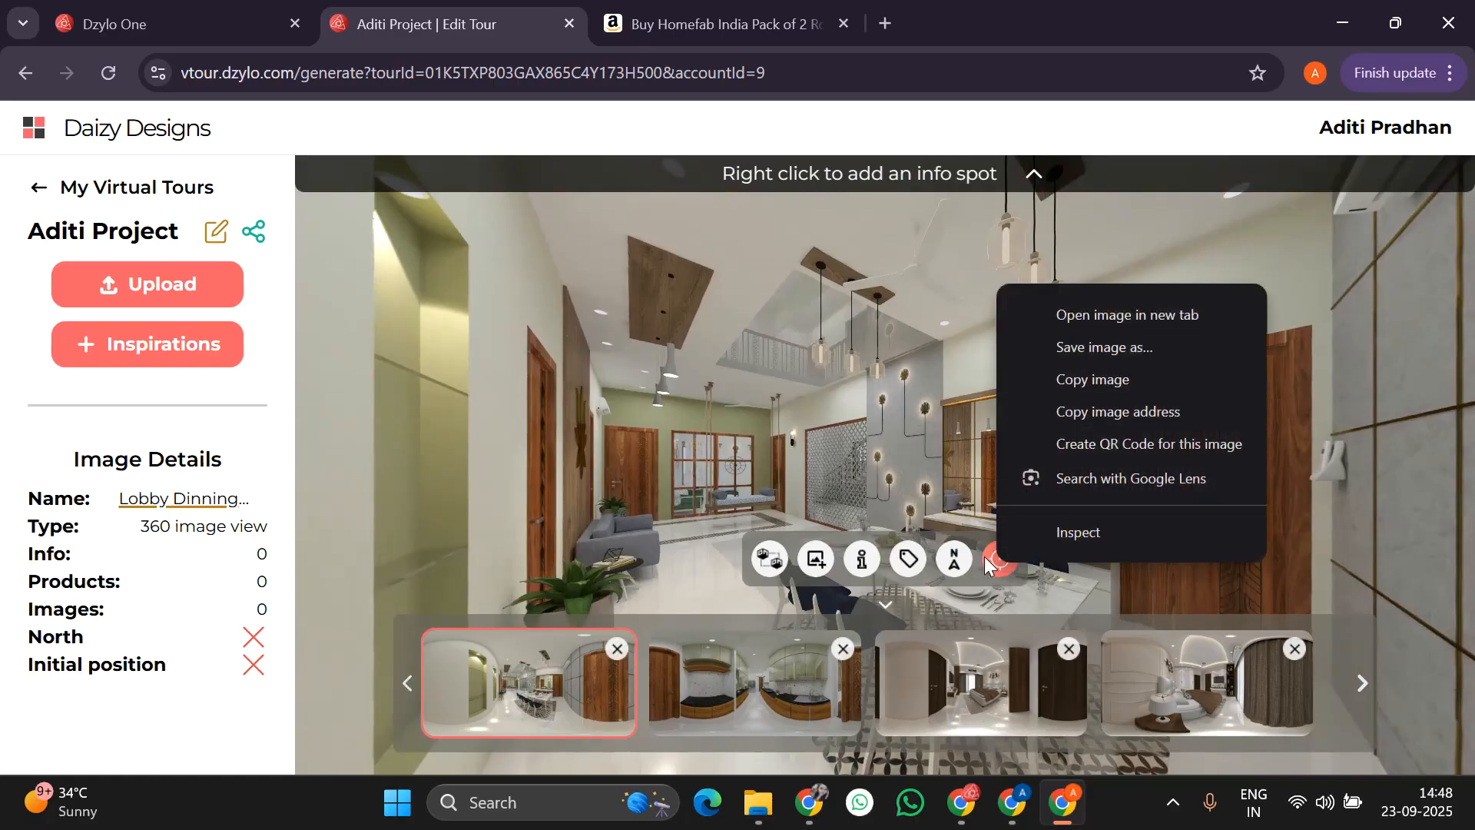
left_click(1007, 575)
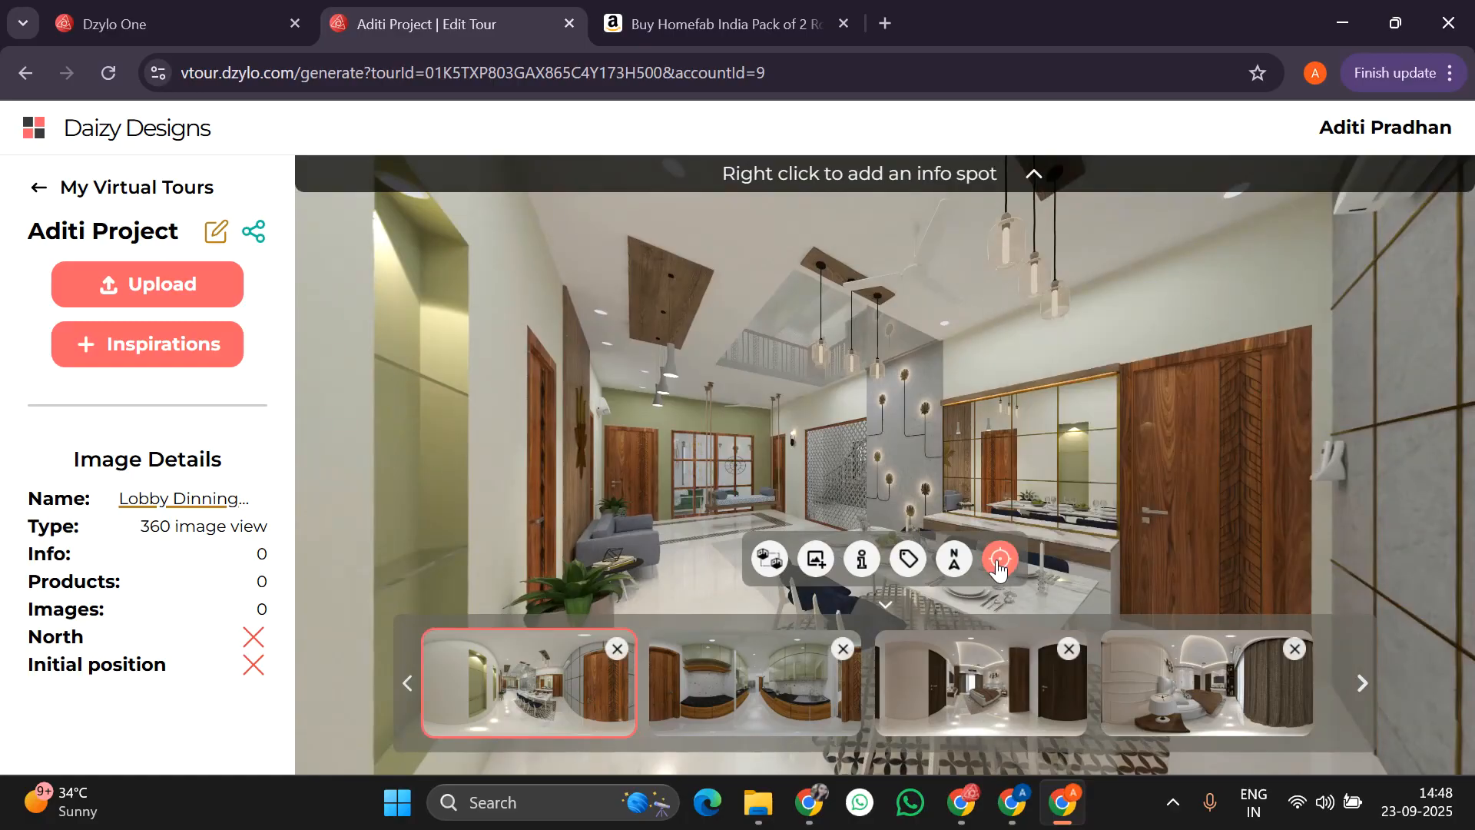
left_click(954, 559)
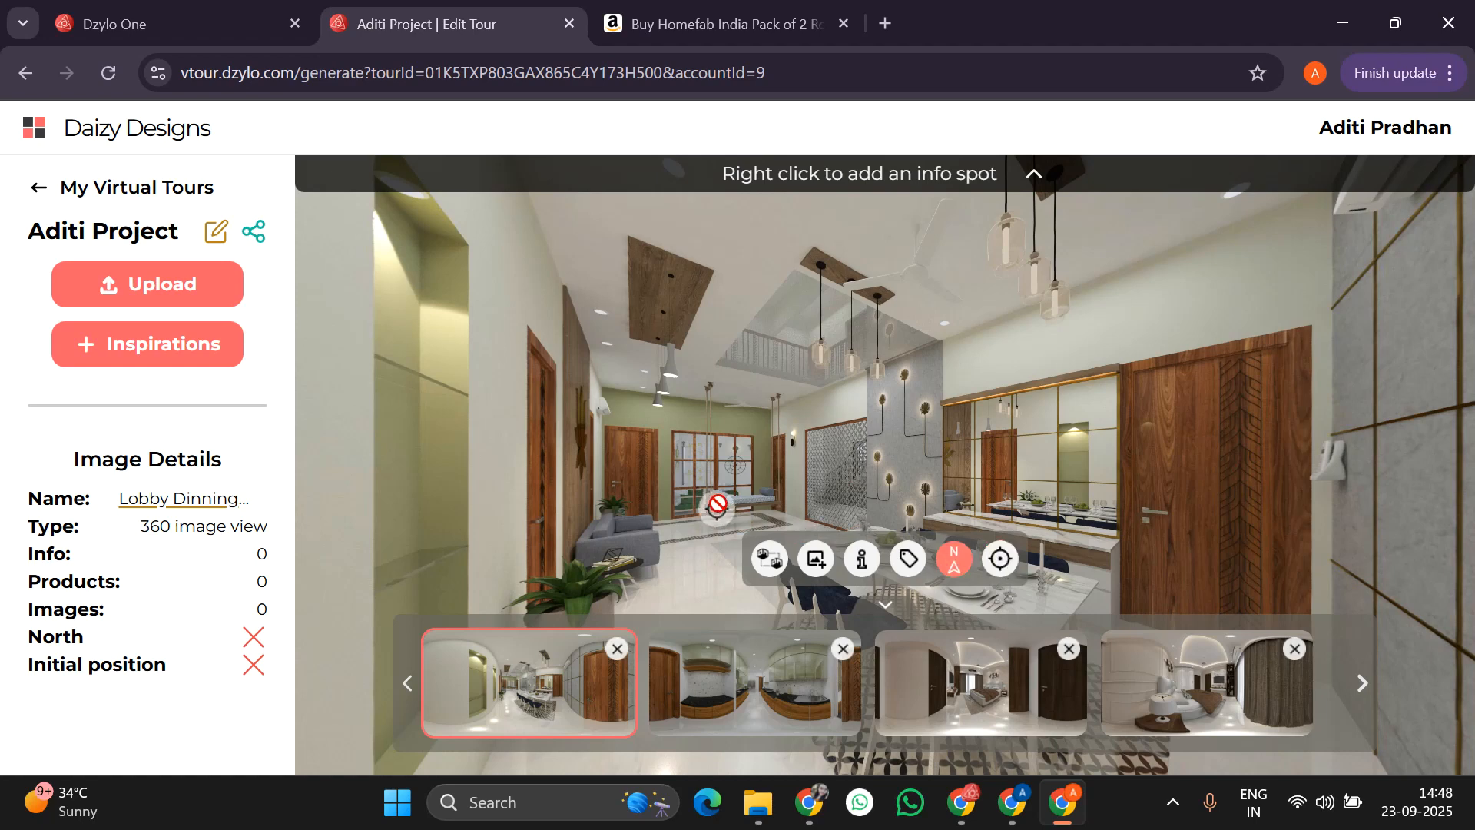
left_click(809, 487)
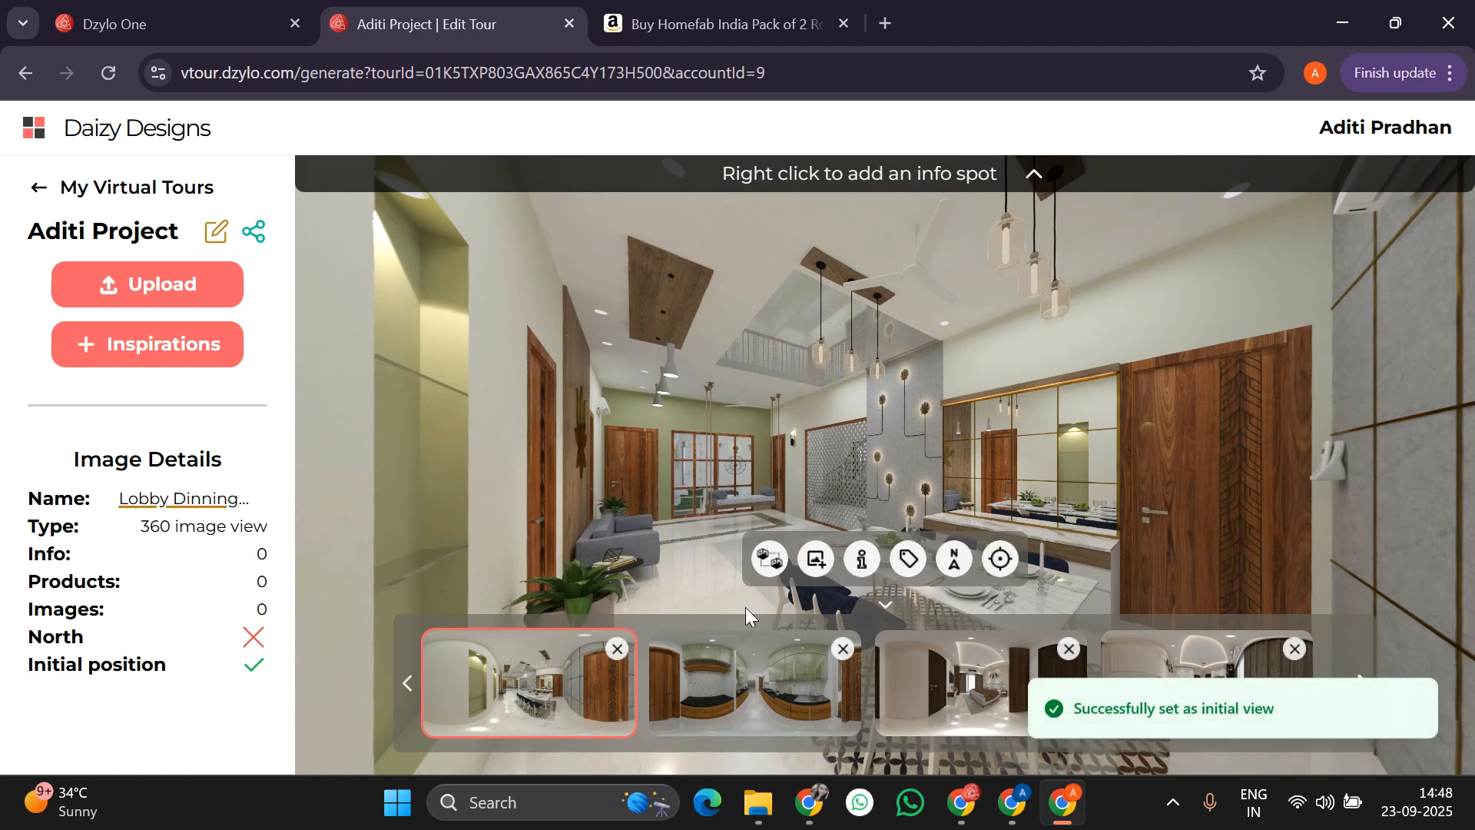
Place a 360 image connection named "Master Bedroom" on the large wooden door beside the mirrored wall, linked to GPB Front View.
left_click(769, 558)
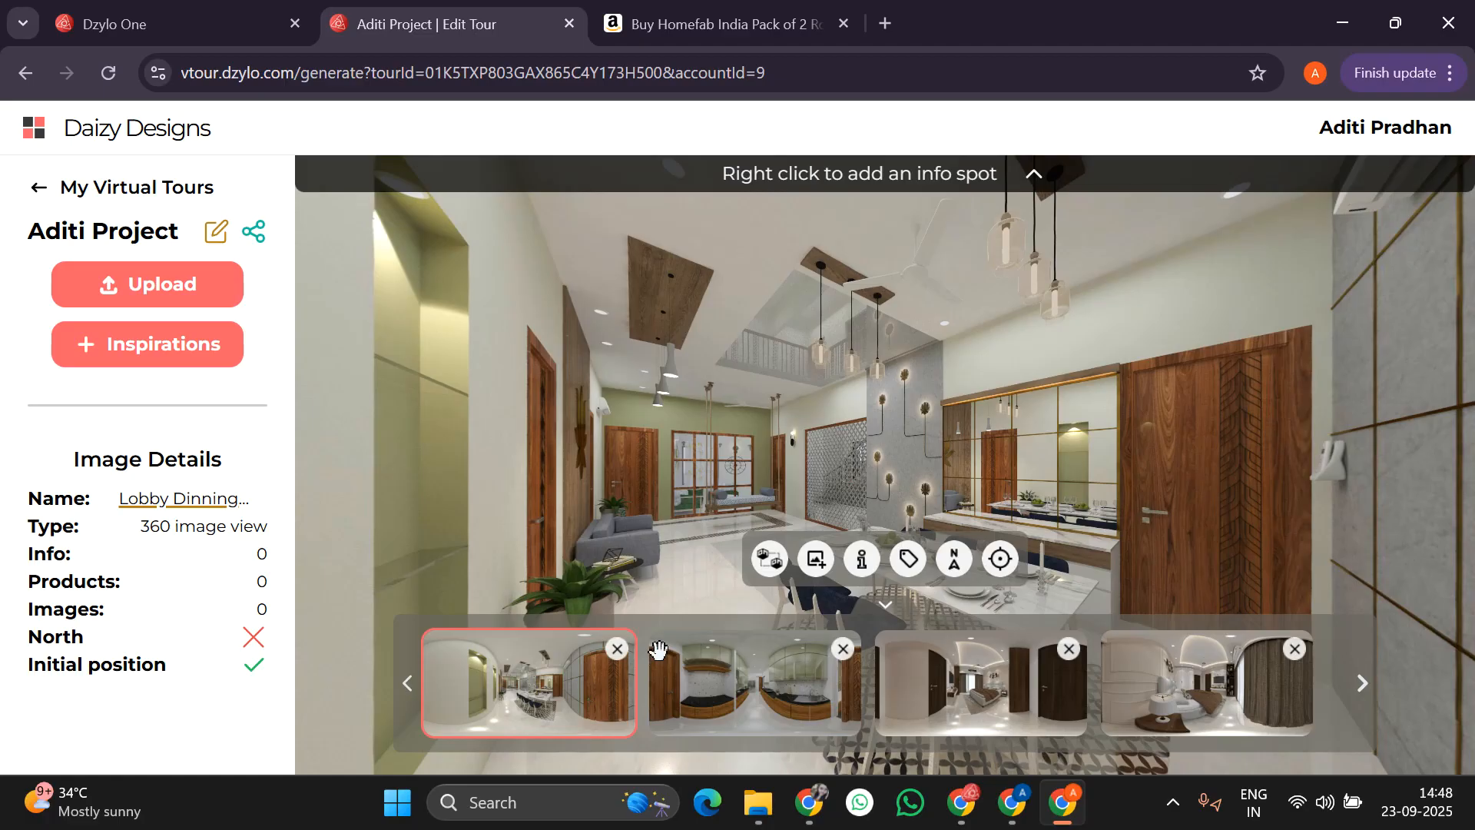
left_click(771, 560)
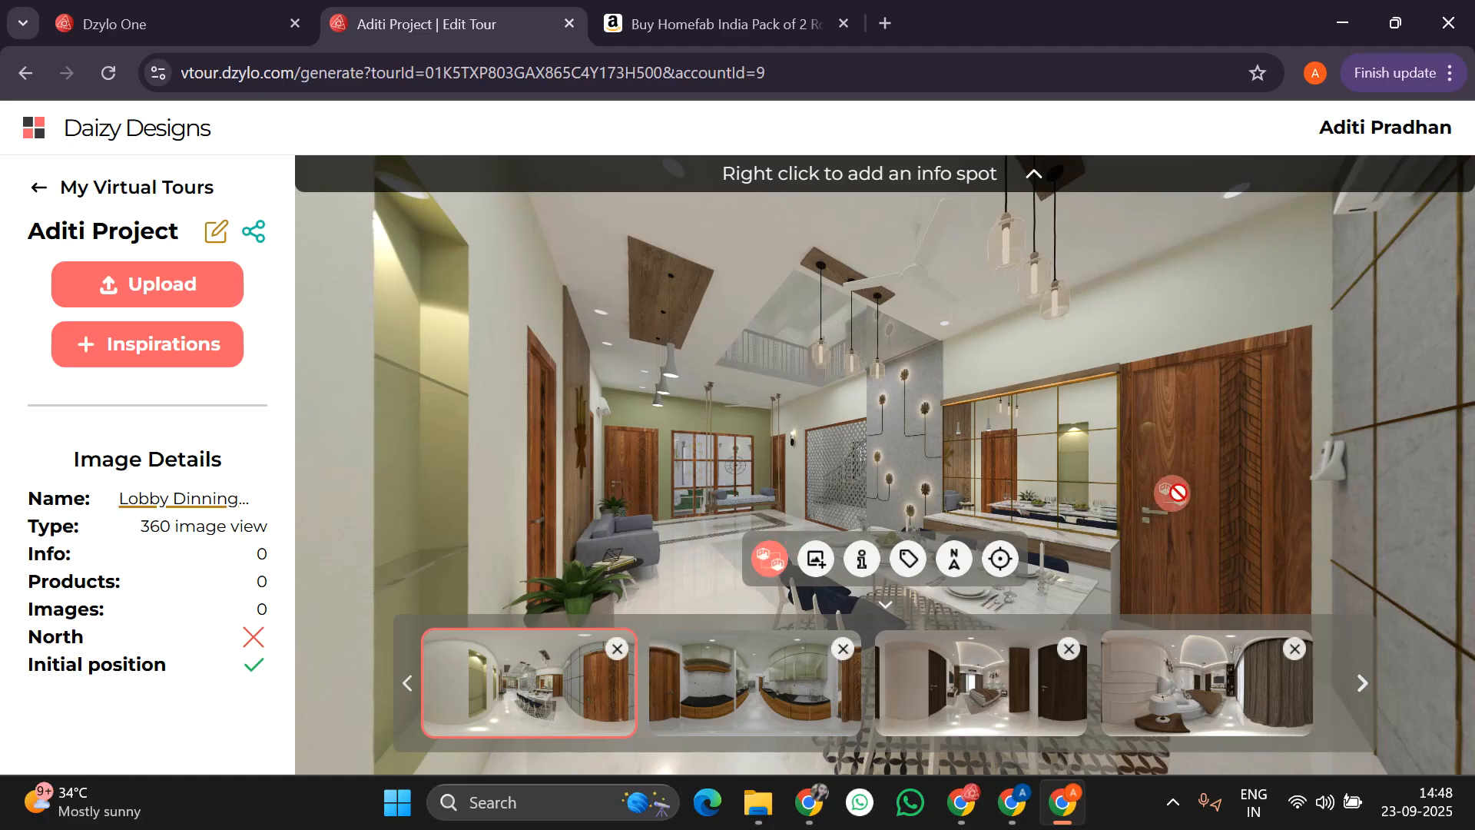
left_click(1186, 497)
type("M")
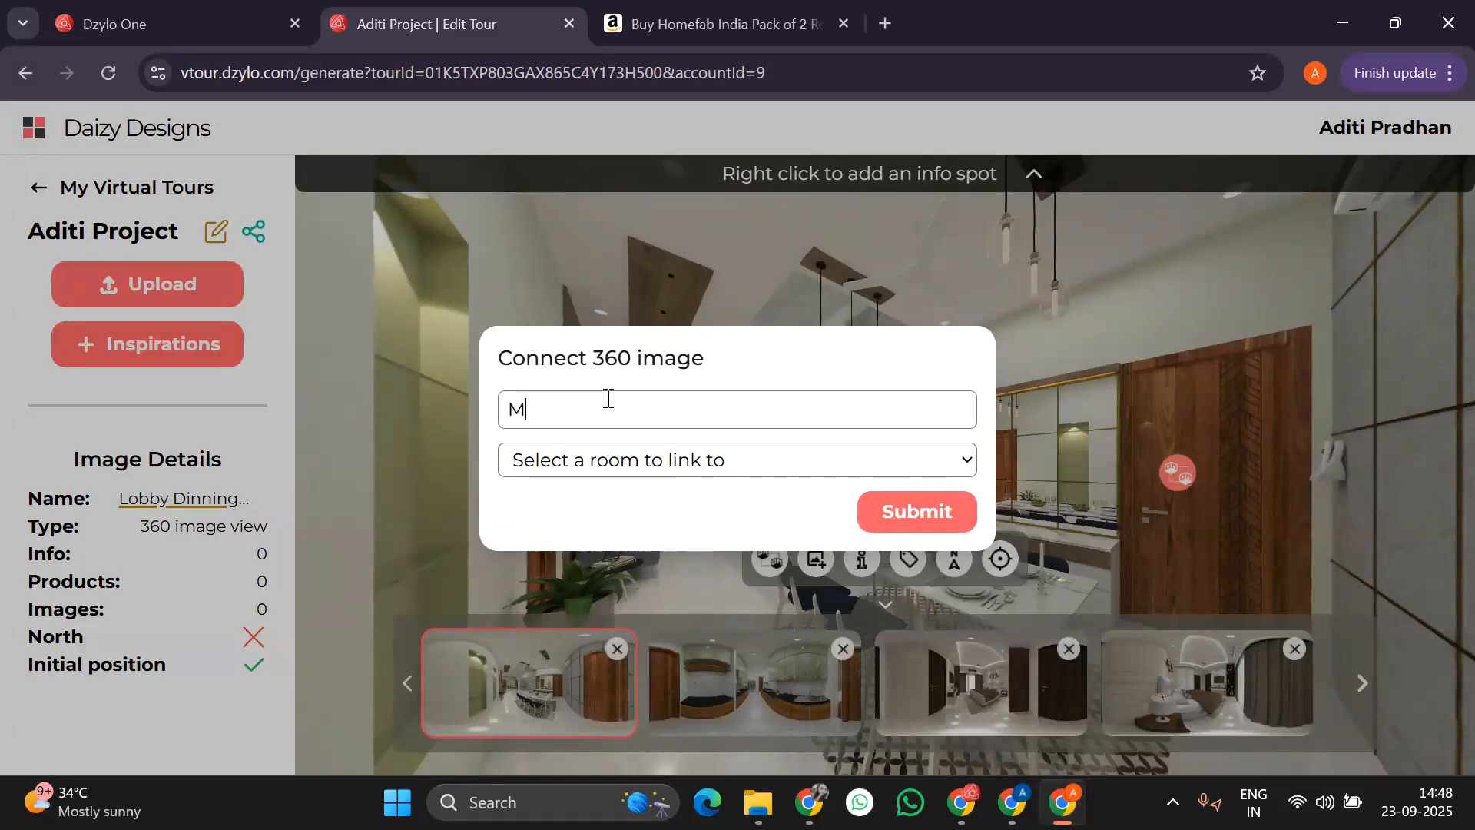
type("aster Bed")
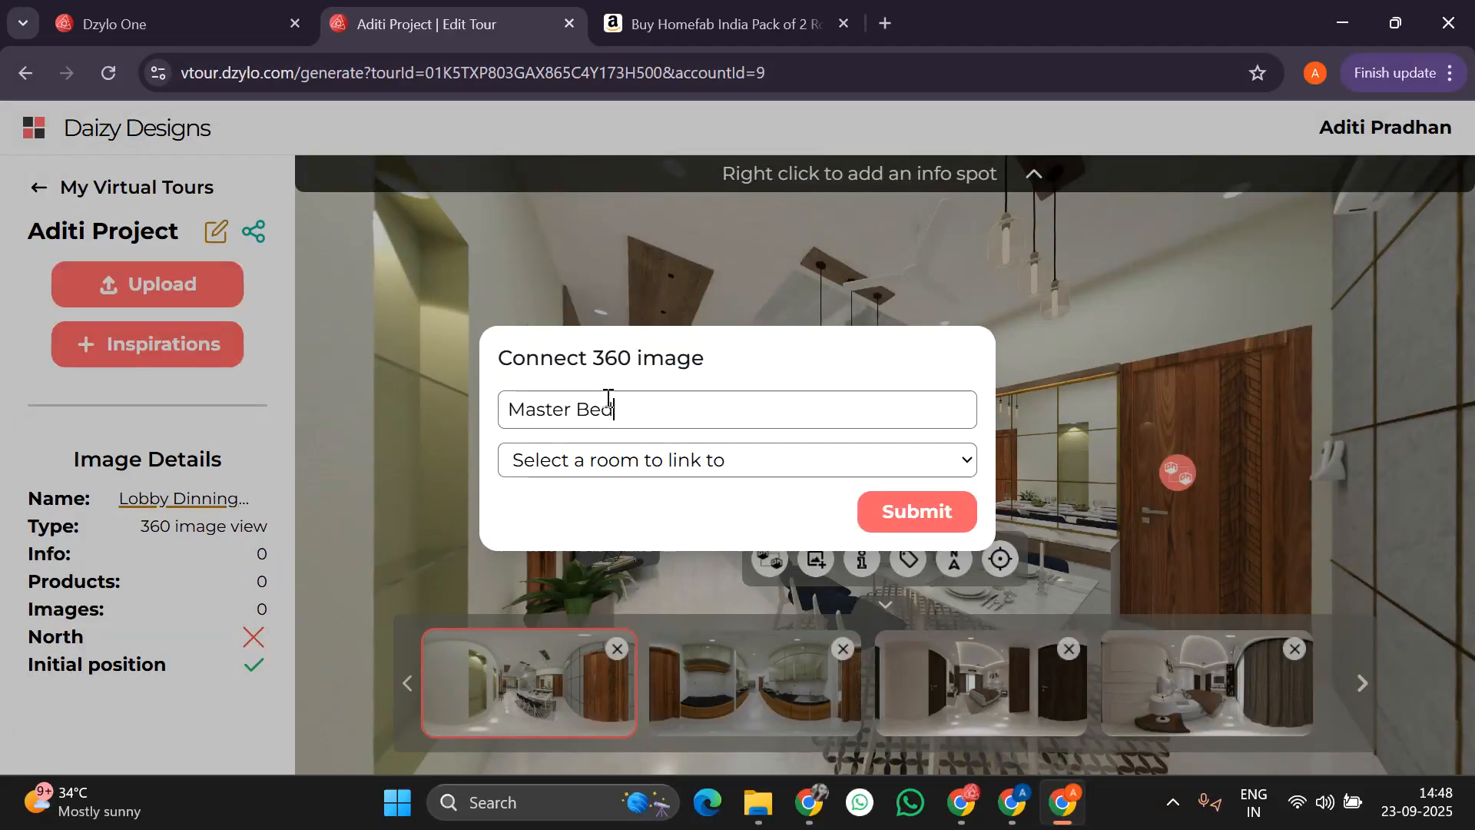
type("room")
left_click(612, 461)
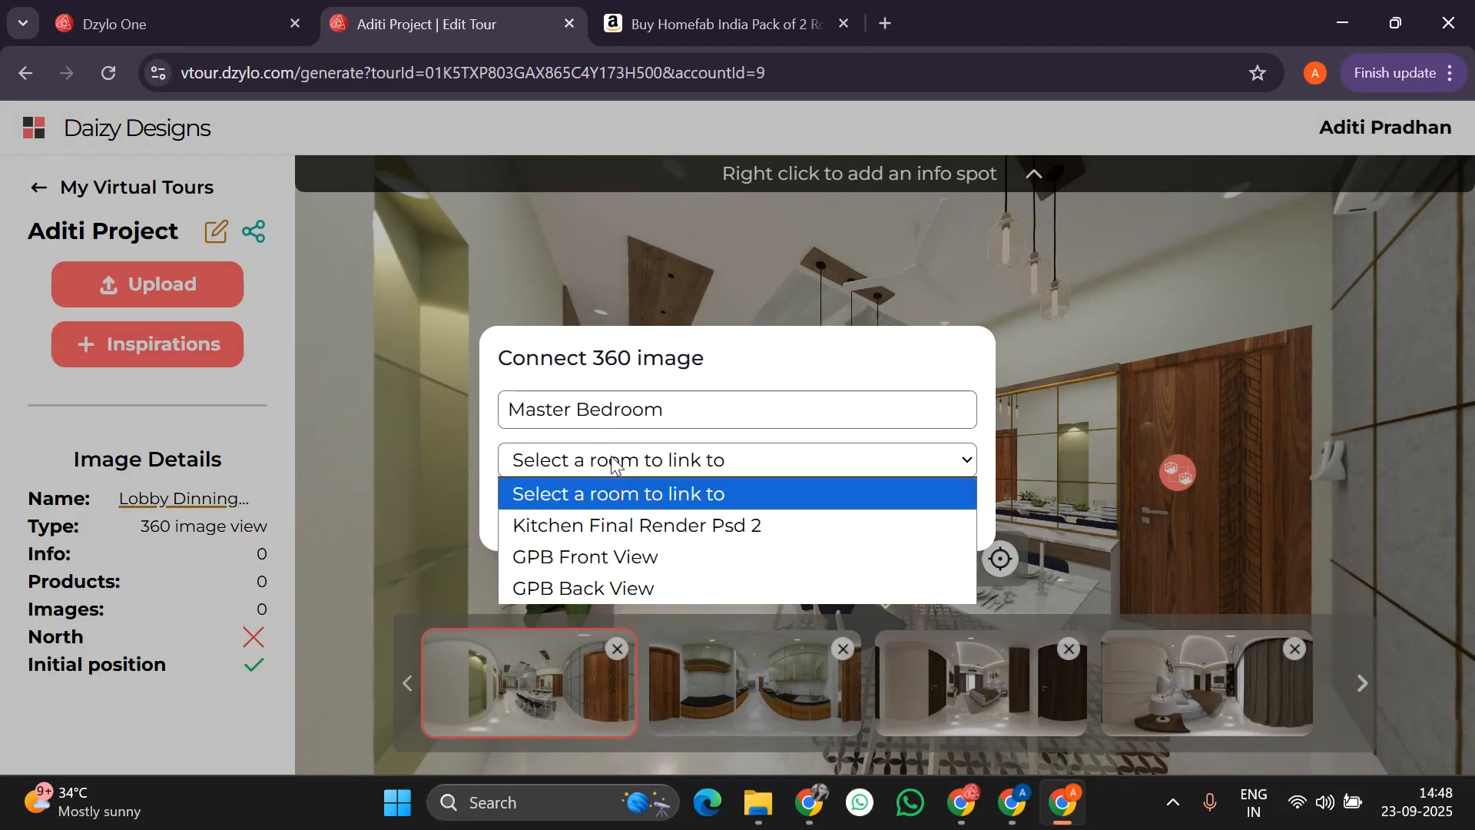
left_click(587, 556)
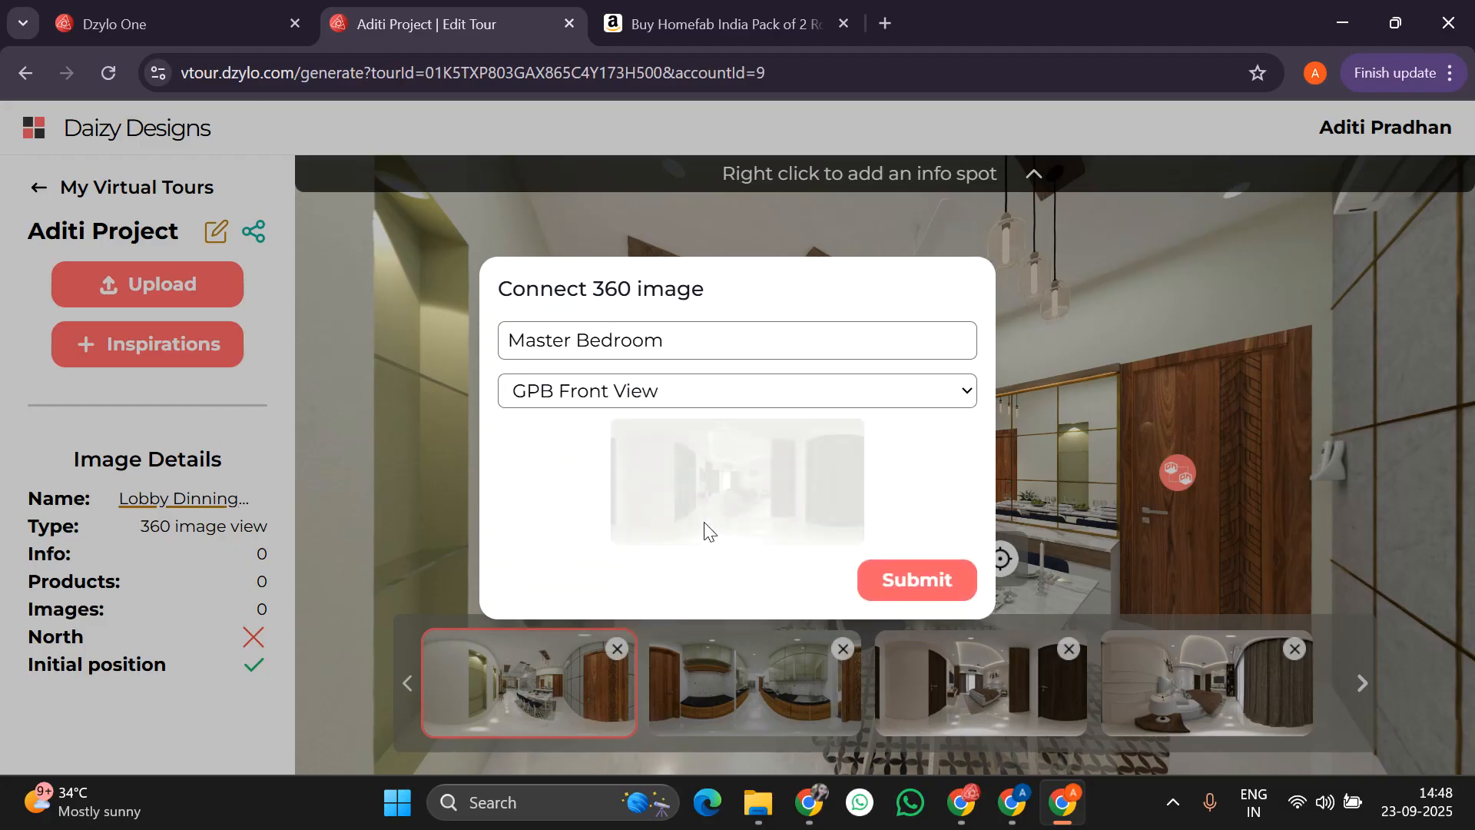
left_click(914, 587)
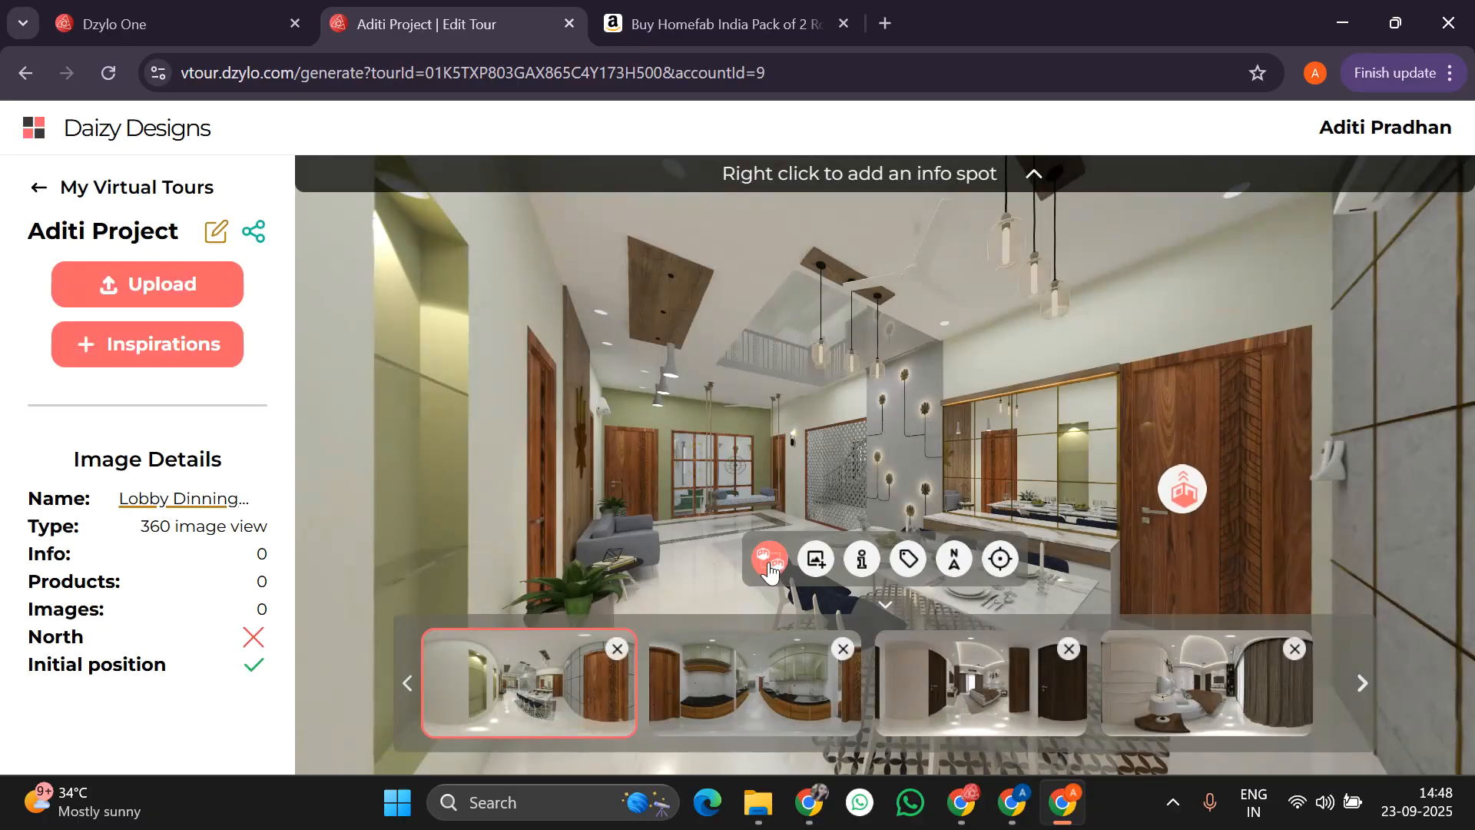
Place a 360 image connection named "Bedroom 2" on the far wooden door in the green wall, linked to GPB Back View.
left_click_drag(769, 559, 635, 478)
left_click(632, 407)
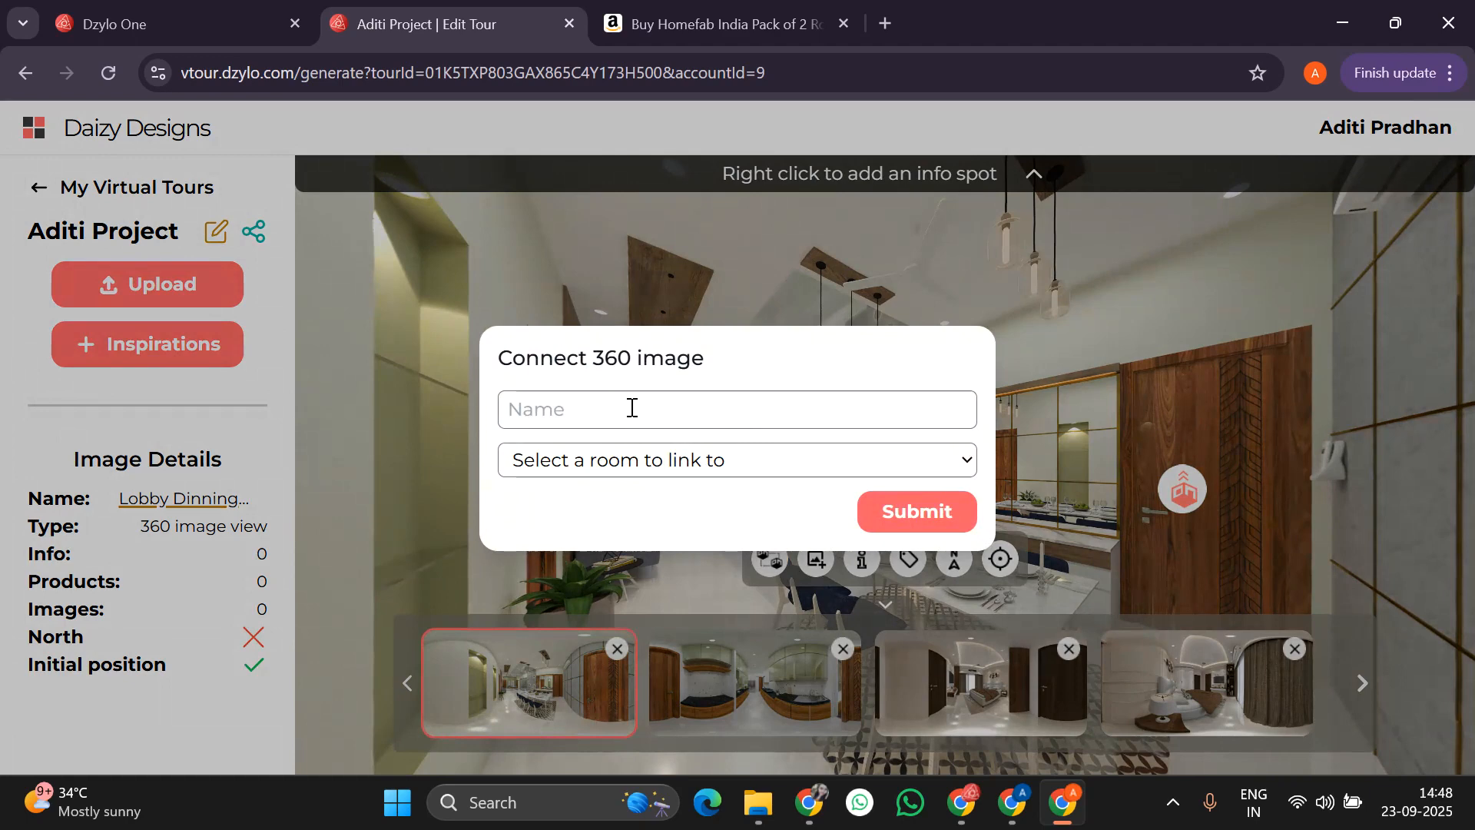
type("Bedroom 2")
left_click(635, 458)
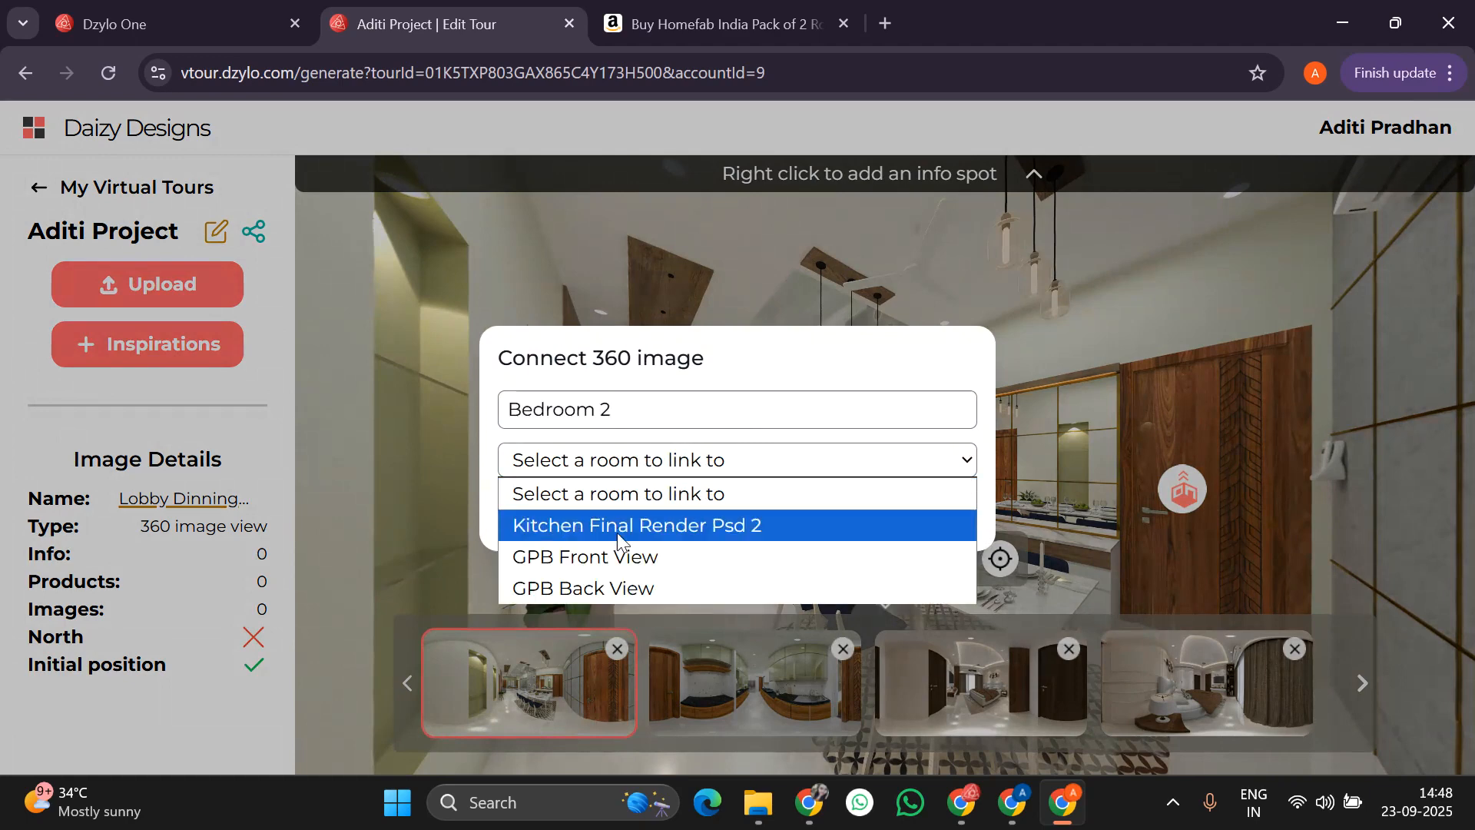
left_click(604, 578)
left_click(916, 581)
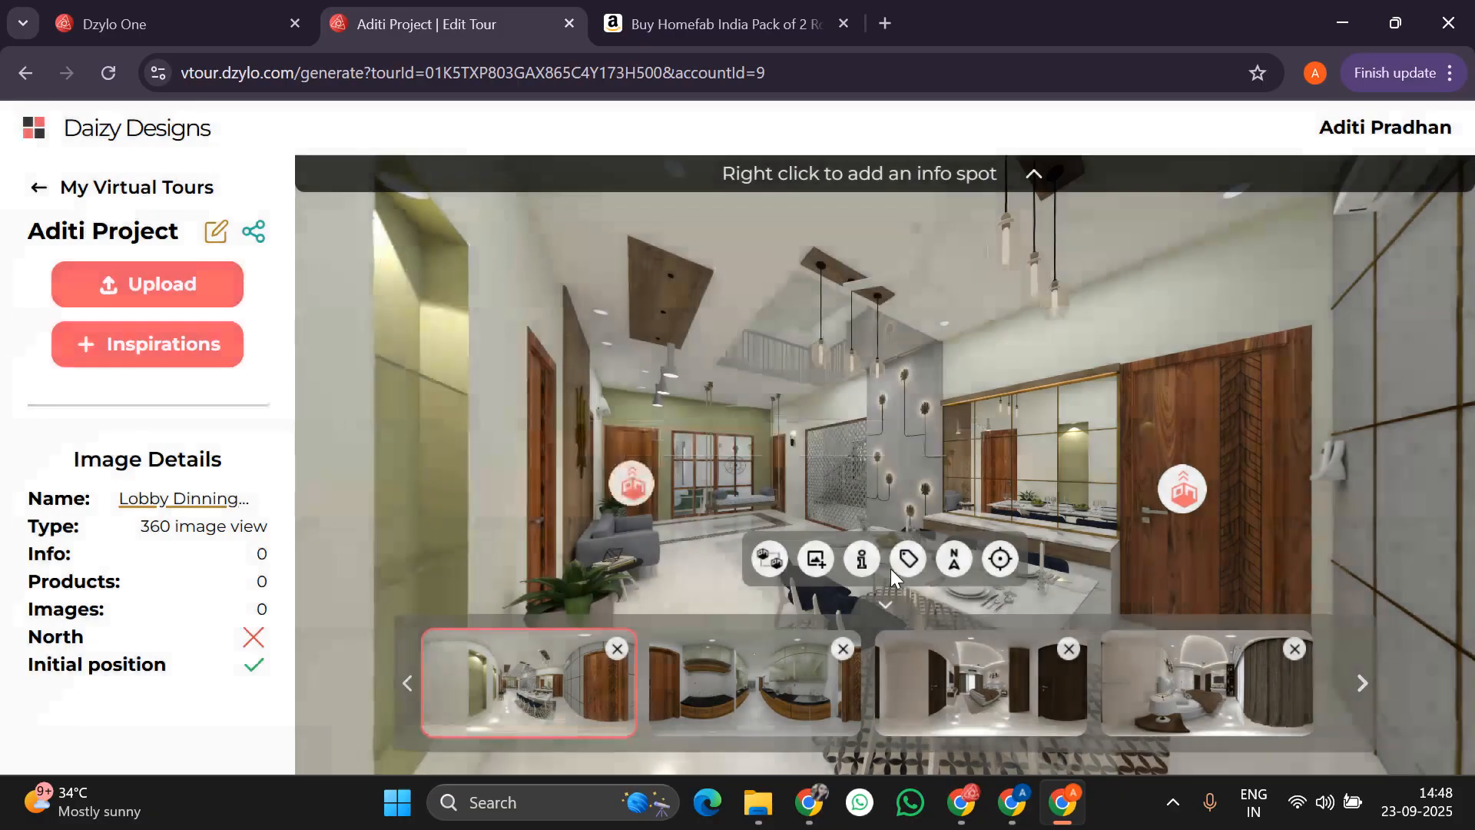
Place a 360 image connection named "Kitchen" on the narrow side door behind the plant, linked to Kitchen Final Render Psd 2.
left_click_drag(769, 558, 542, 458)
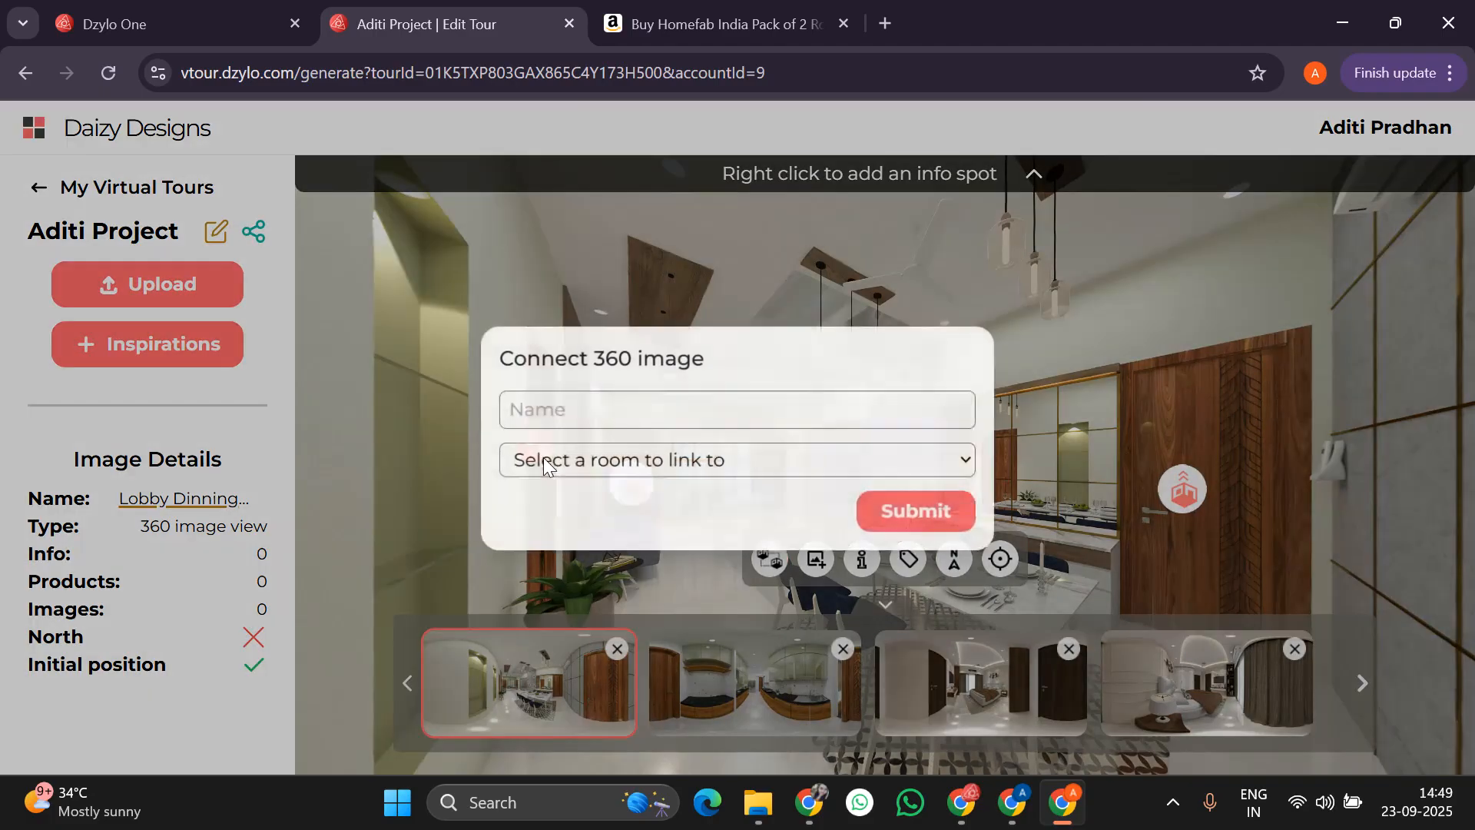
left_click(636, 413)
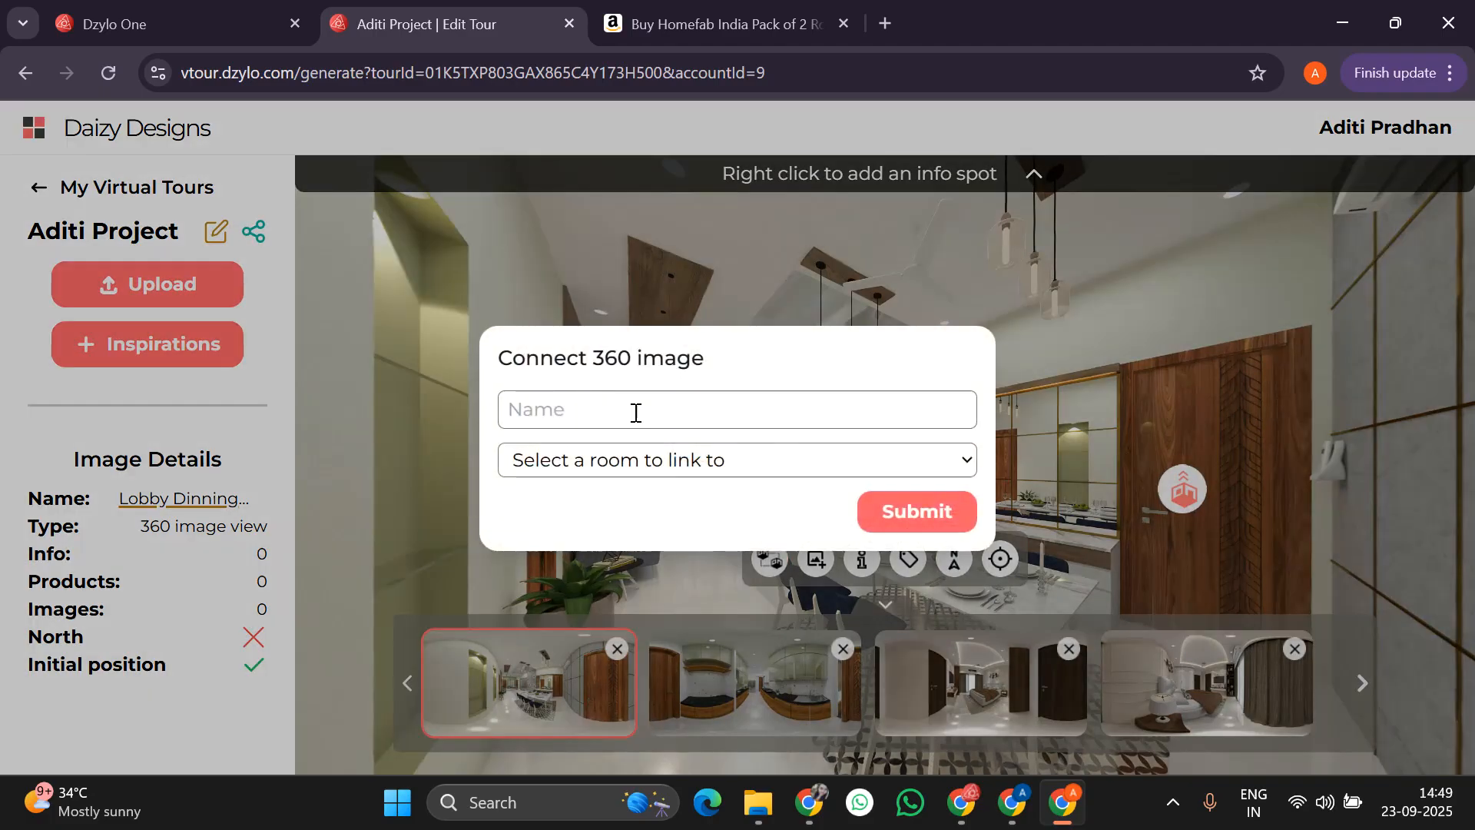
type("Kitchen")
left_click(626, 462)
left_click(622, 525)
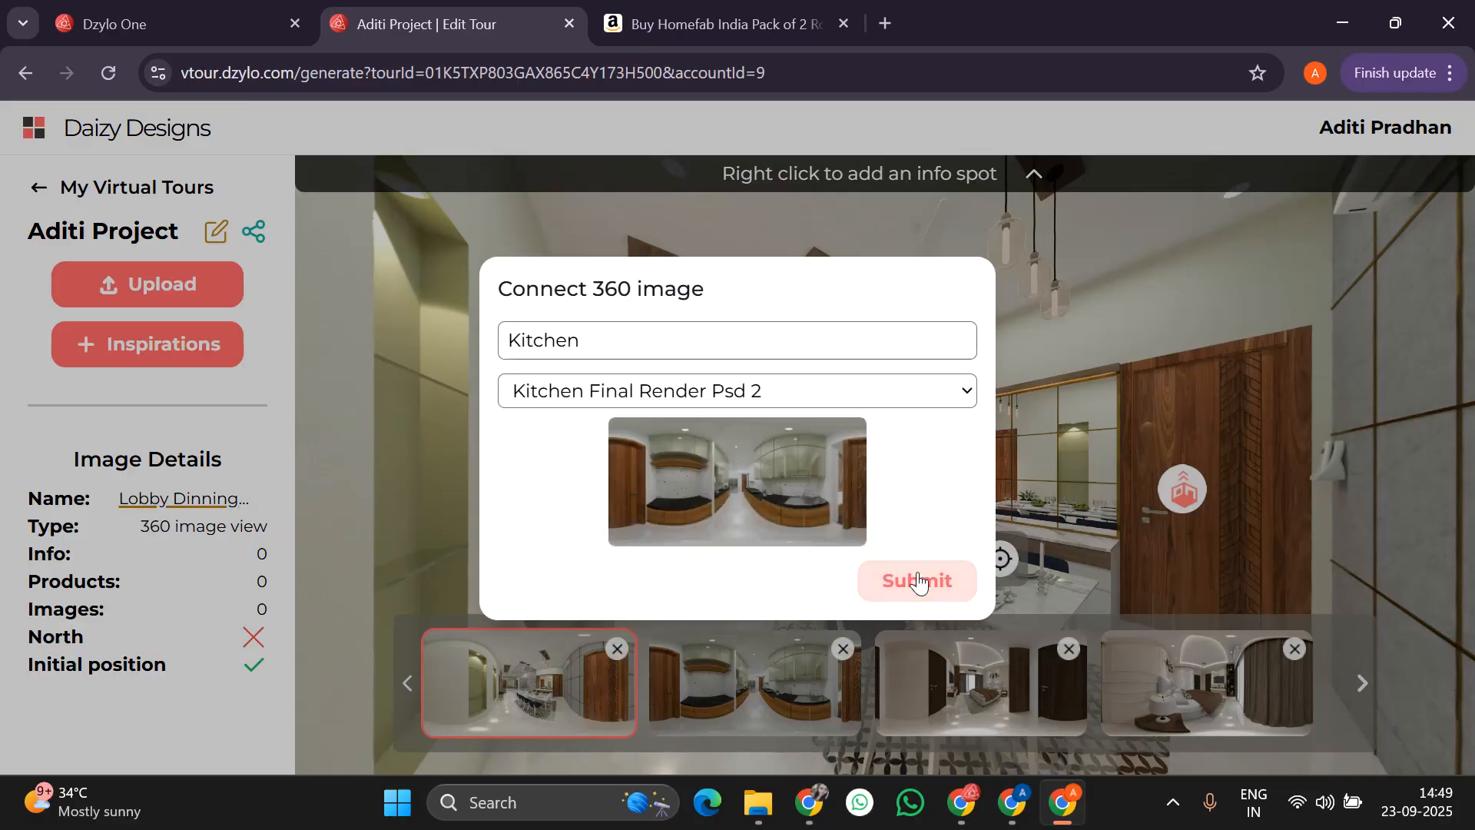
left_click(917, 581)
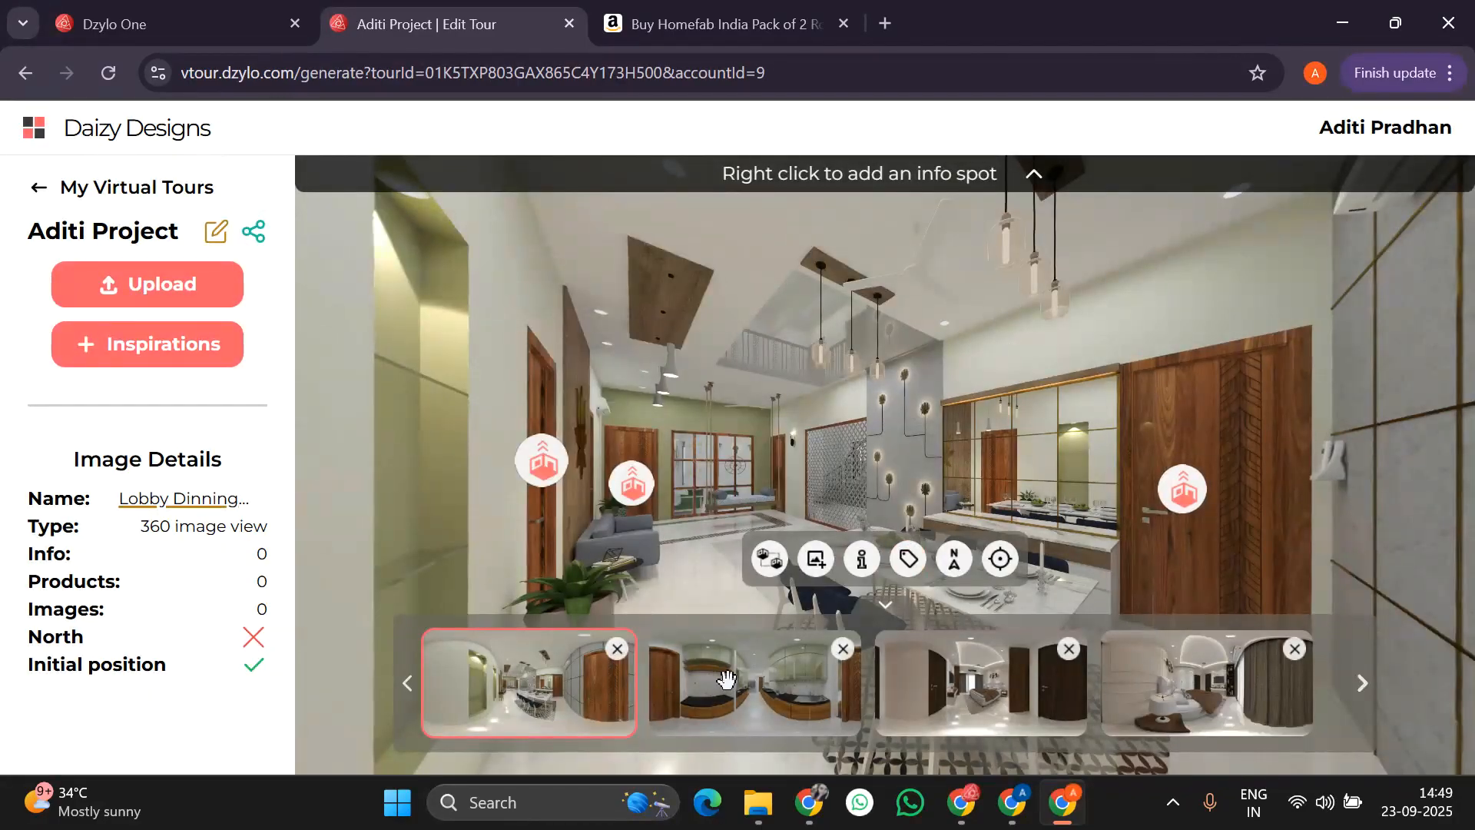
In the kitchen scene, place a connection named "Livining Room" on the far wooden door, linked to Lobby Dinning Render 1.
left_click(726, 678)
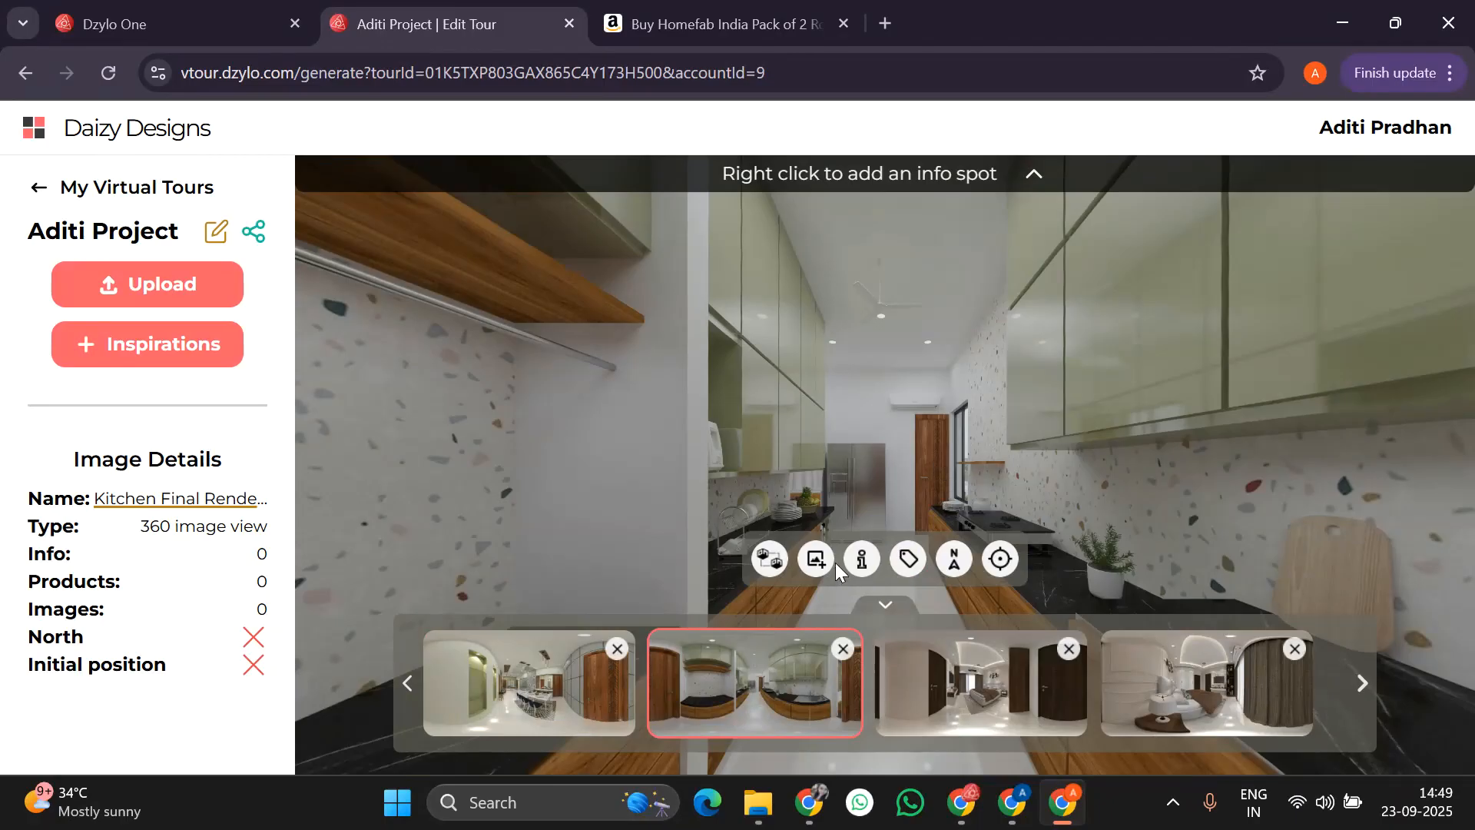
left_click(769, 559)
left_click(927, 469)
type("Li")
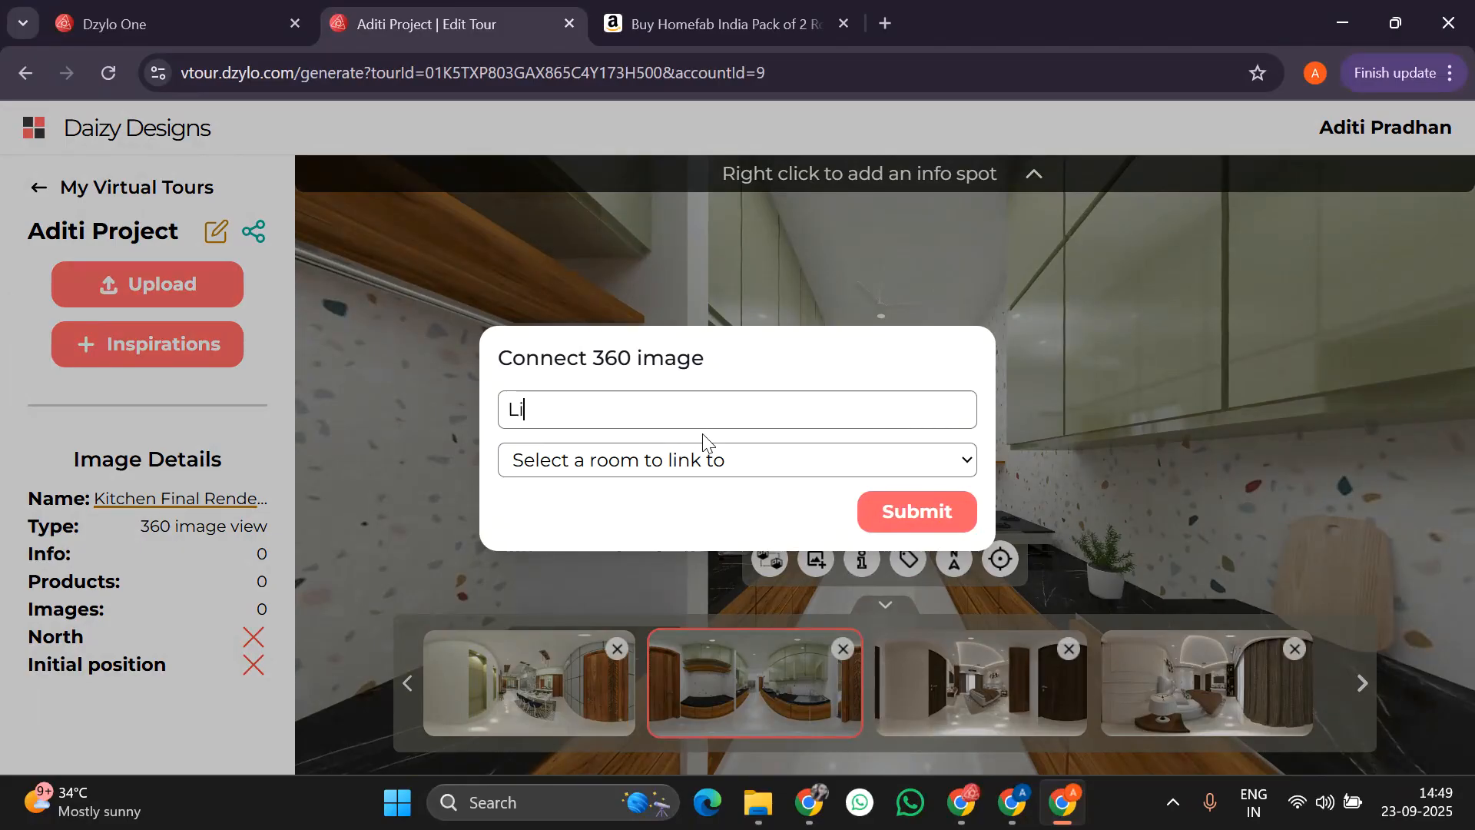
type("vining Room")
left_click(675, 461)
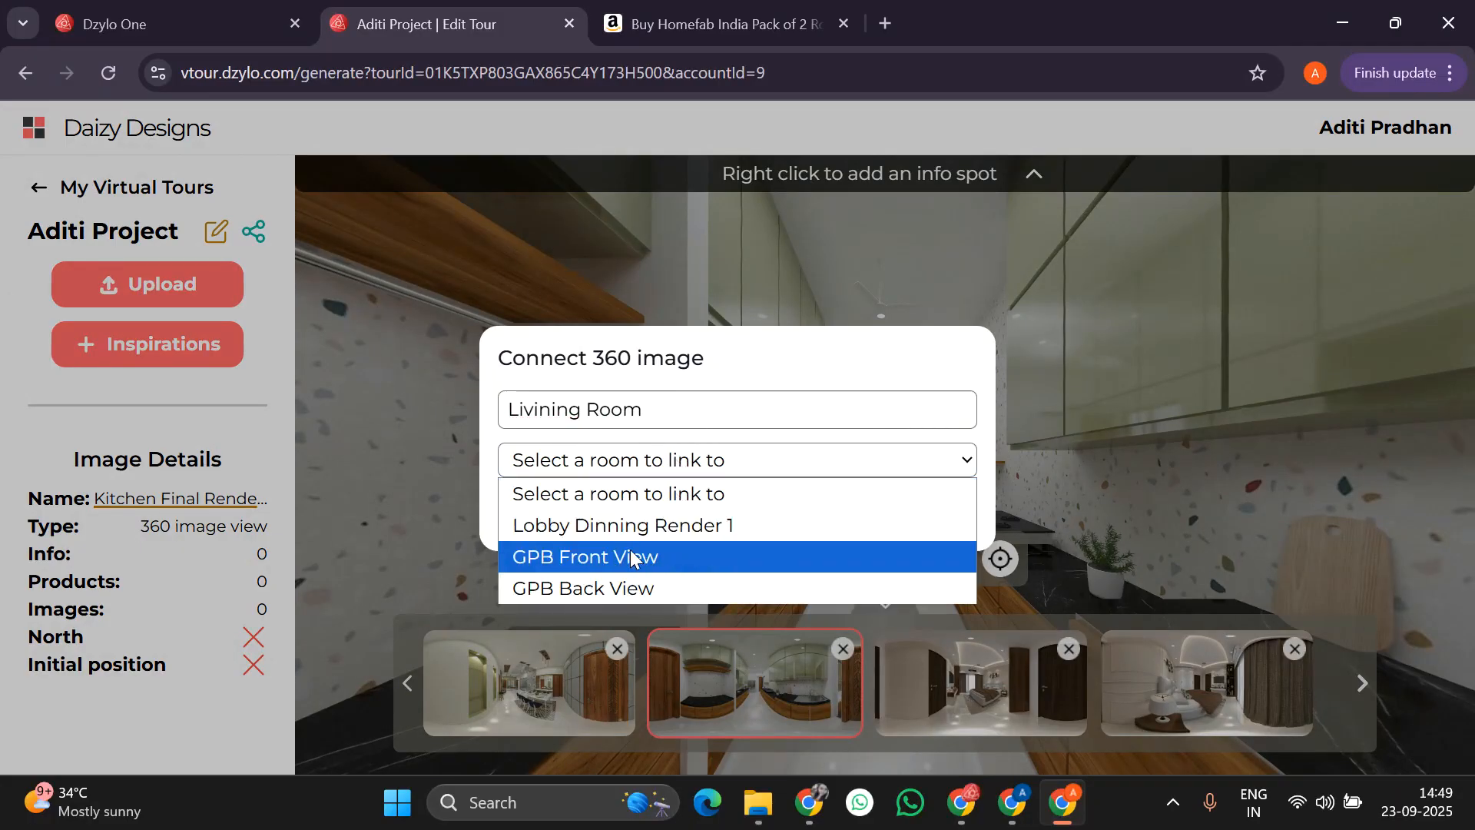
left_click(645, 524)
left_click(907, 569)
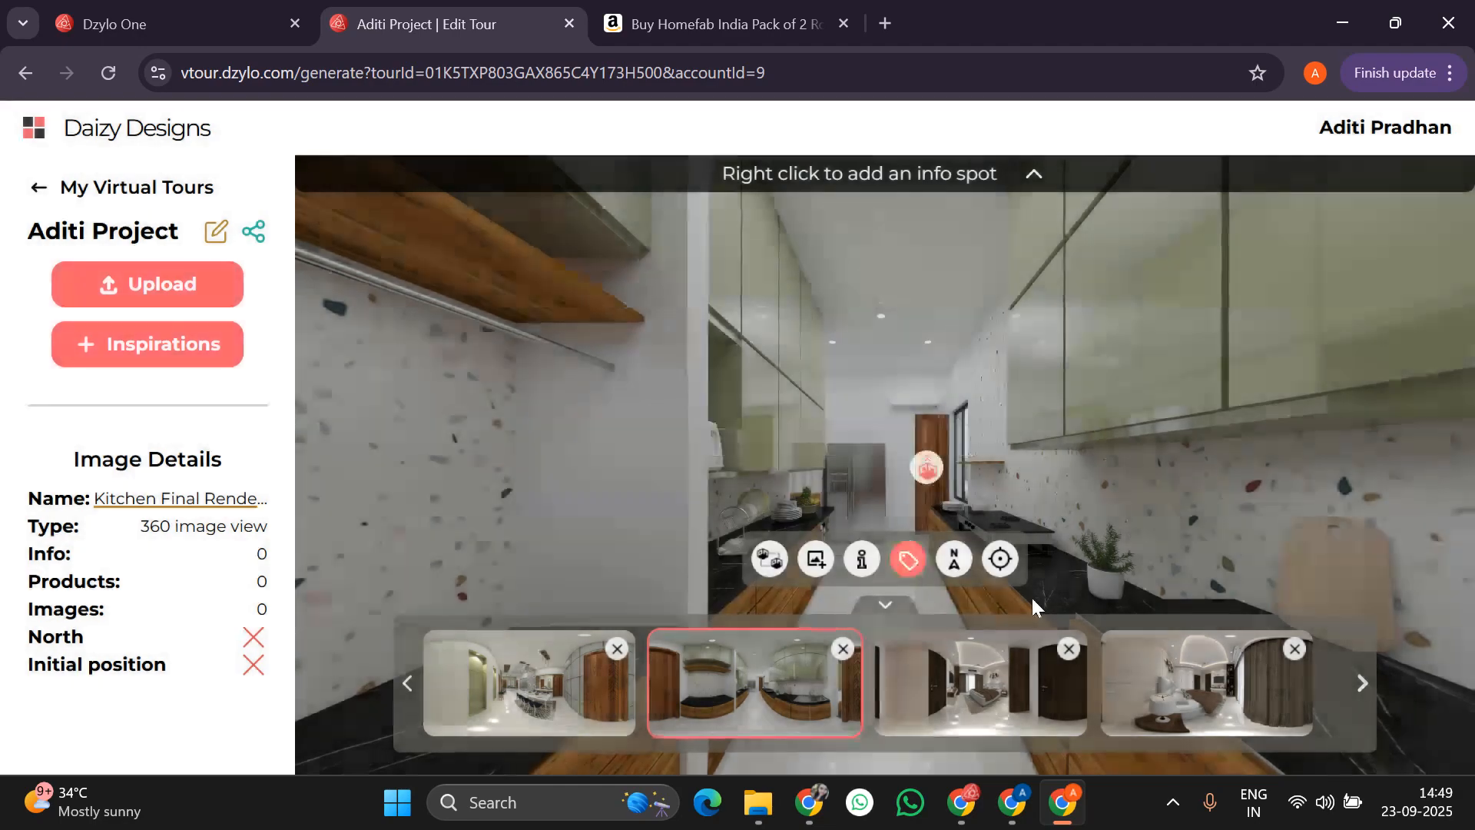
In the GPB Front View scene, place a 360 image connection named "Living Room" on the dark wooden door beside the TV wall, linked to Lobby Dinning Render 1.
left_click(889, 652)
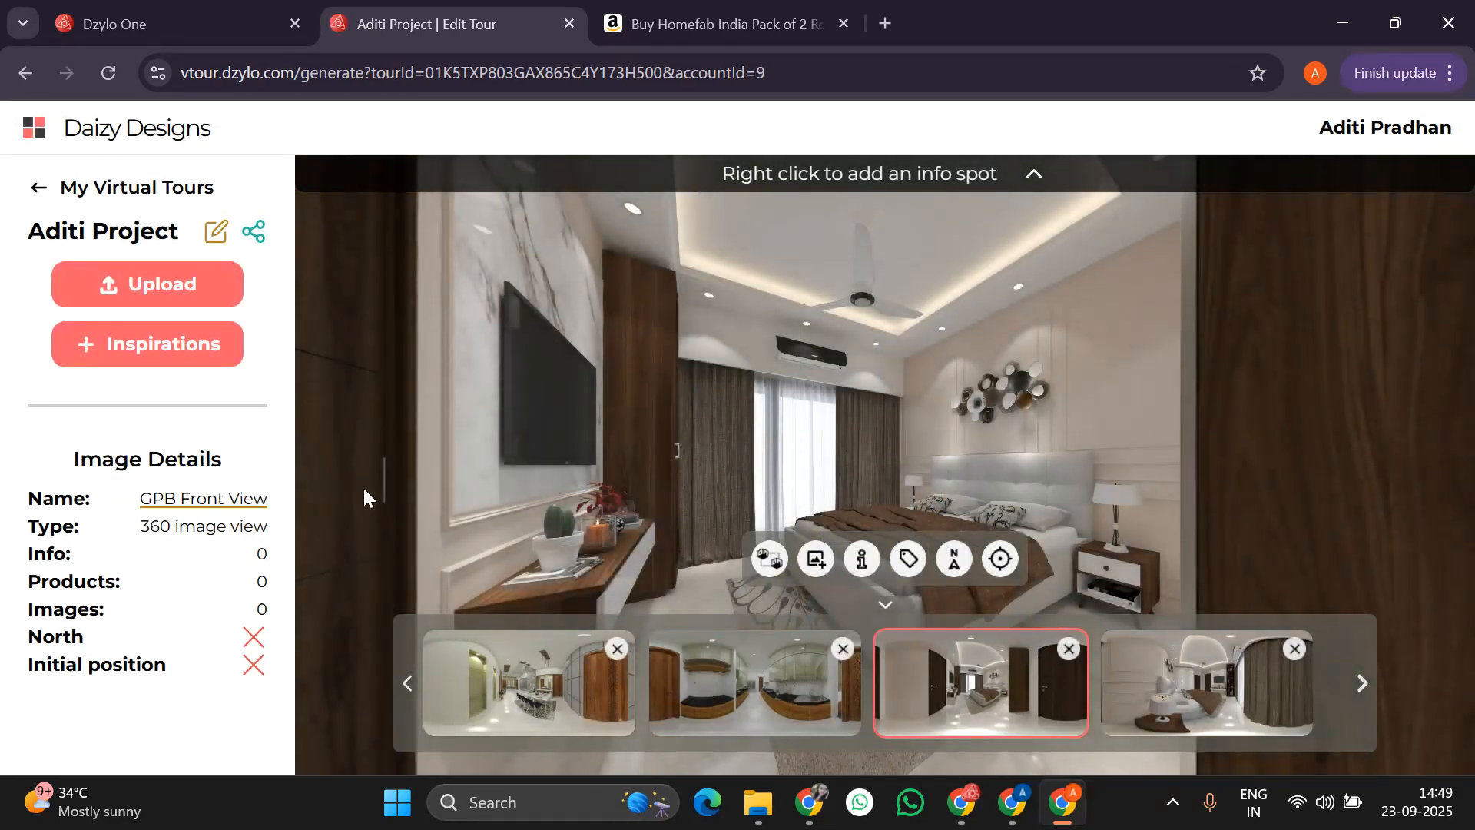
left_click(765, 565)
left_click(352, 450)
left_click(666, 397)
type("Liv")
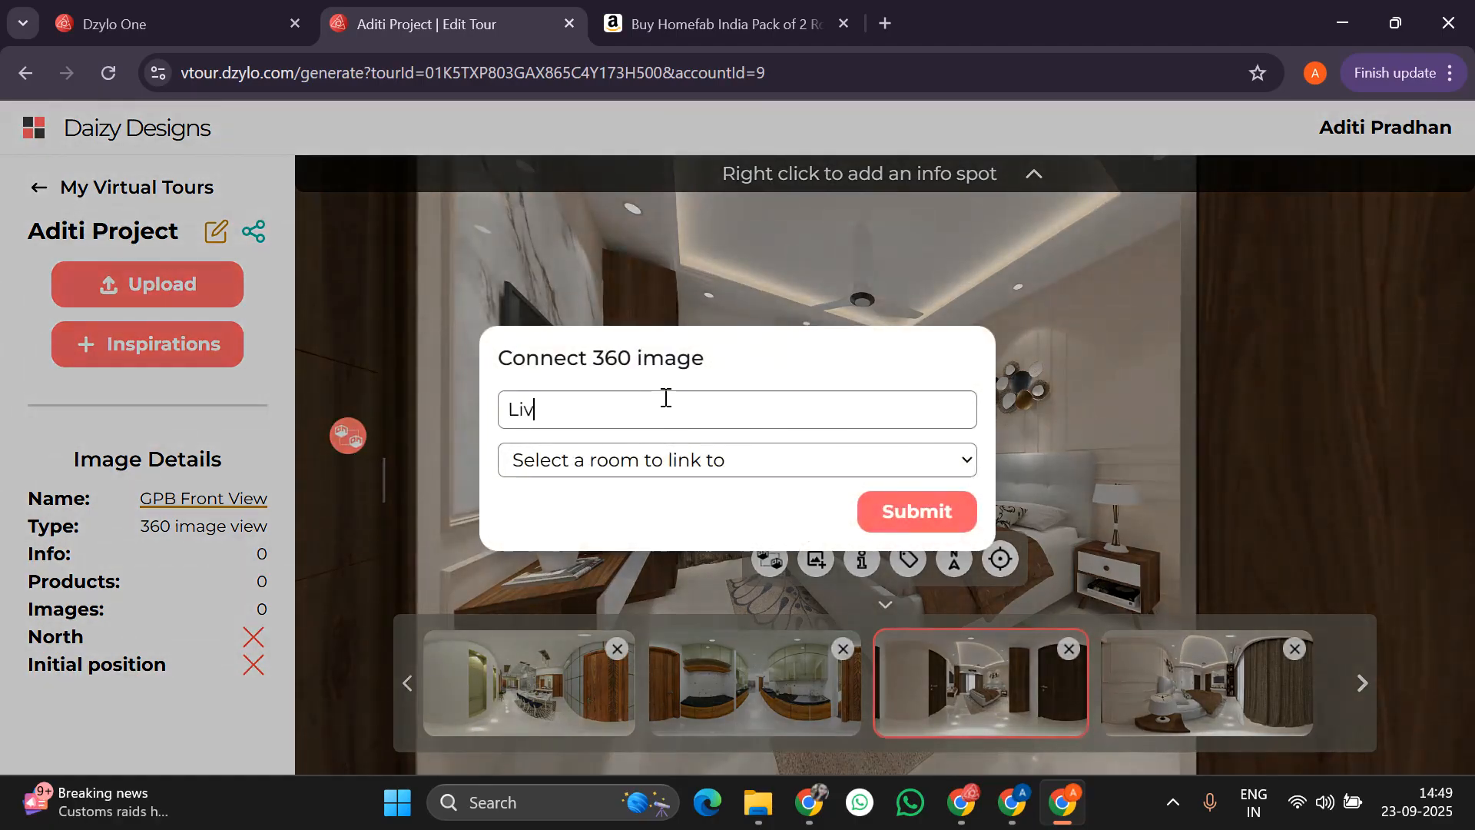
type("ing Room")
left_click(667, 461)
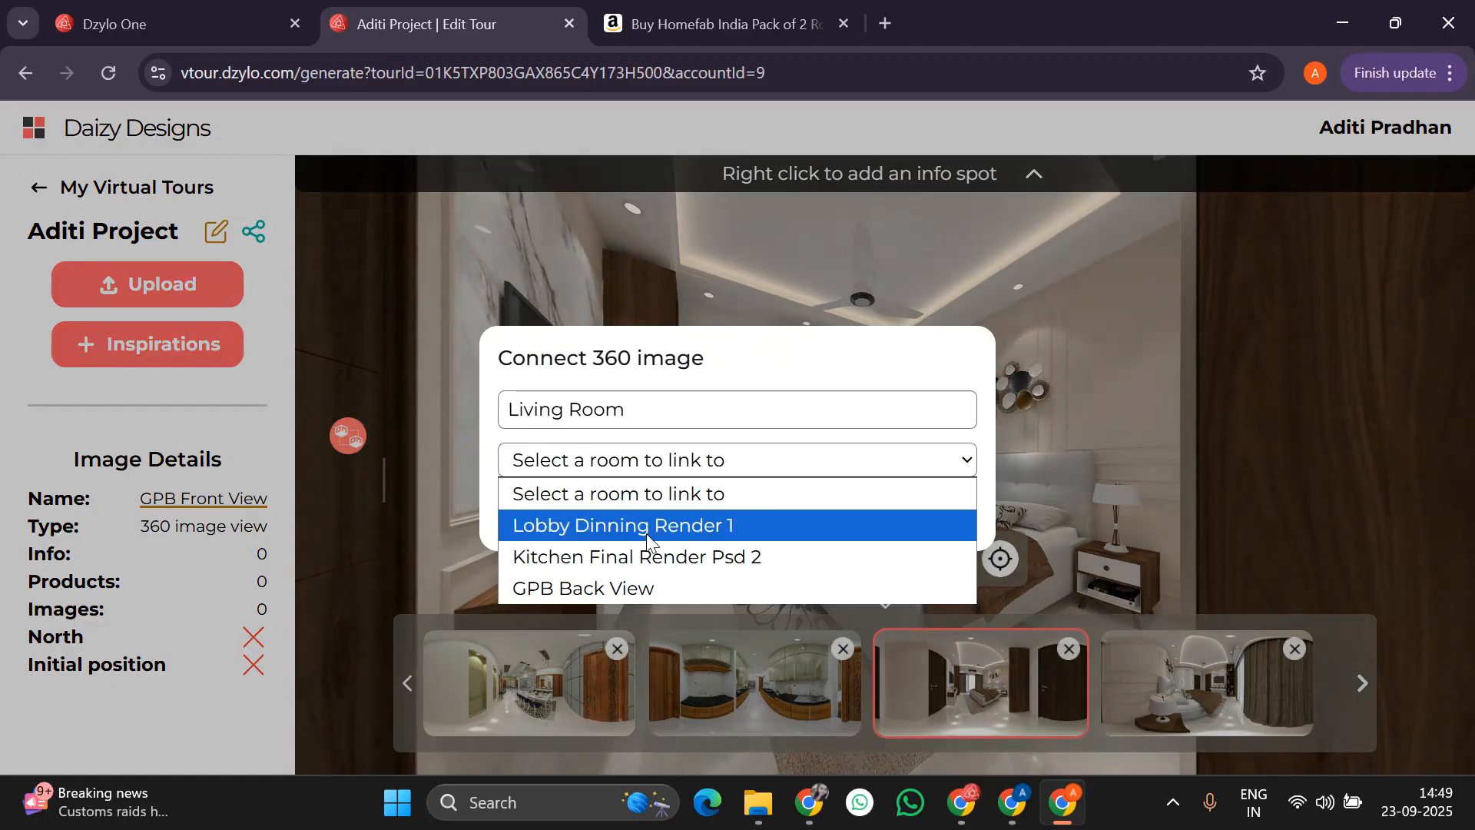
left_click(646, 525)
left_click(916, 576)
In the GPB Back View scene, place a connection named "Living Room" on the dark door beside the white wardrobe, linked to Lobby Dinning Render 1.
left_click(1247, 712)
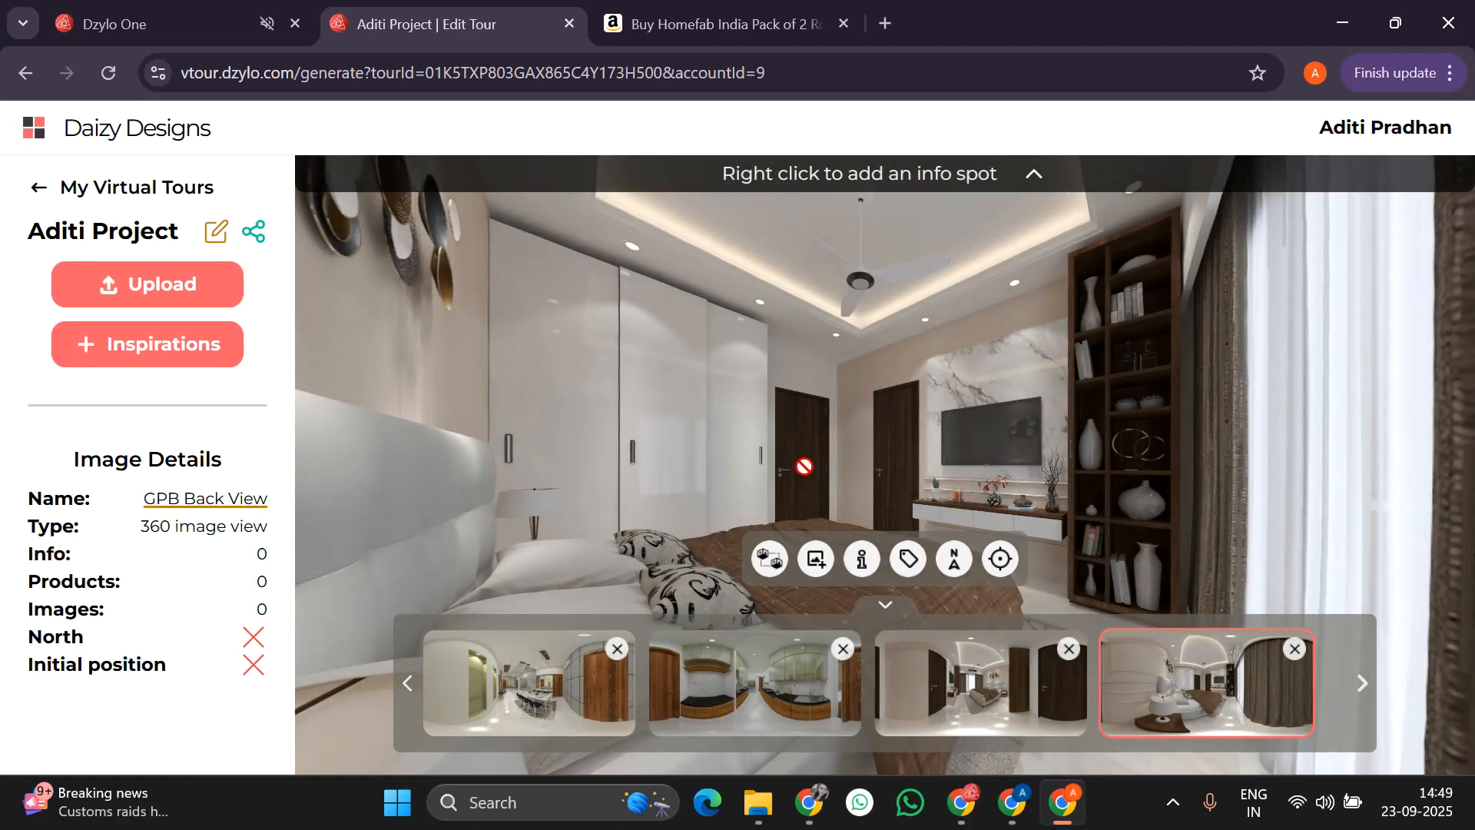
left_click(794, 368)
type("Li")
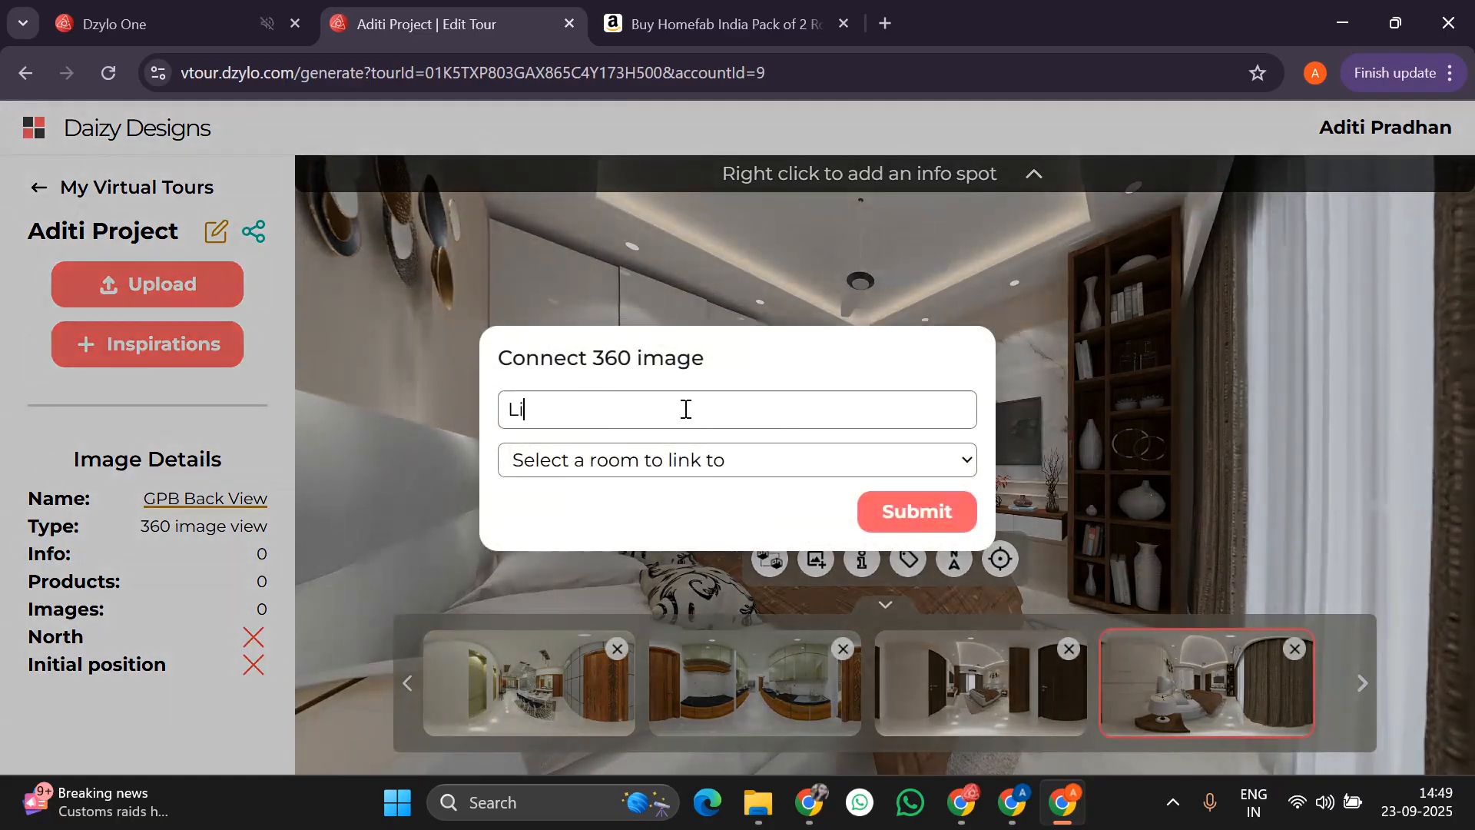
type("ving Room")
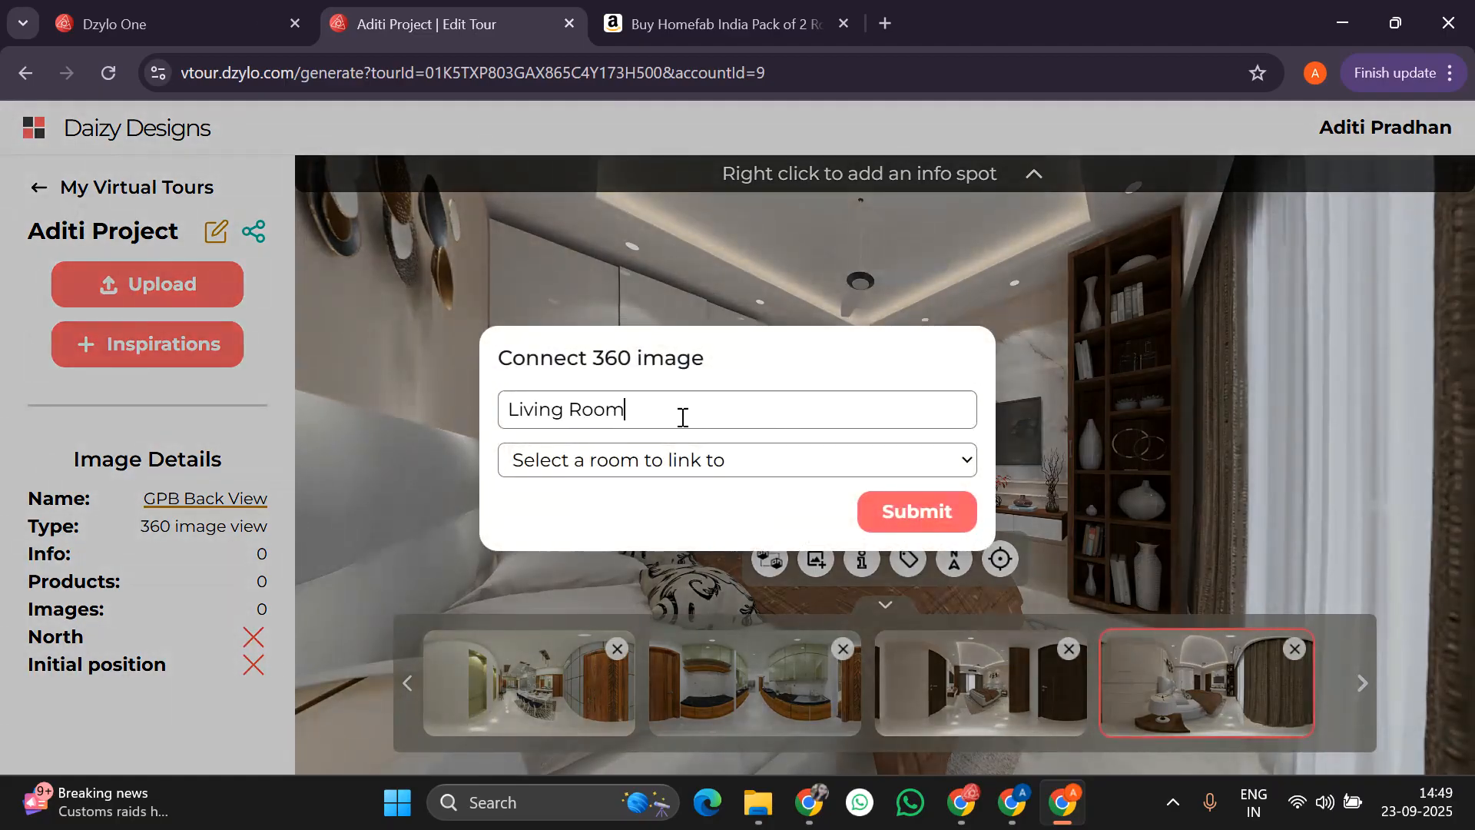
left_click(680, 461)
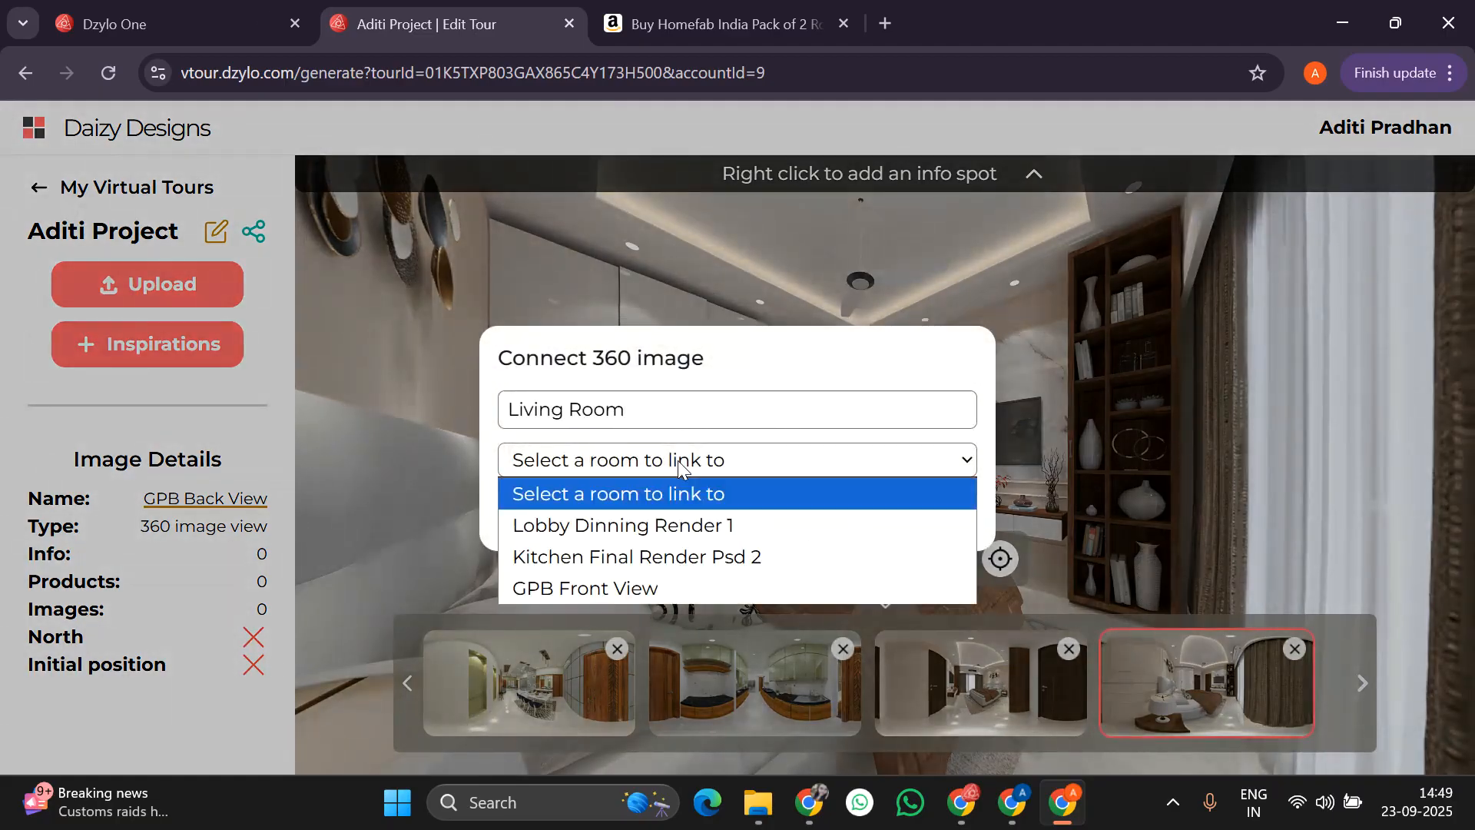
left_click(670, 534)
left_click(921, 578)
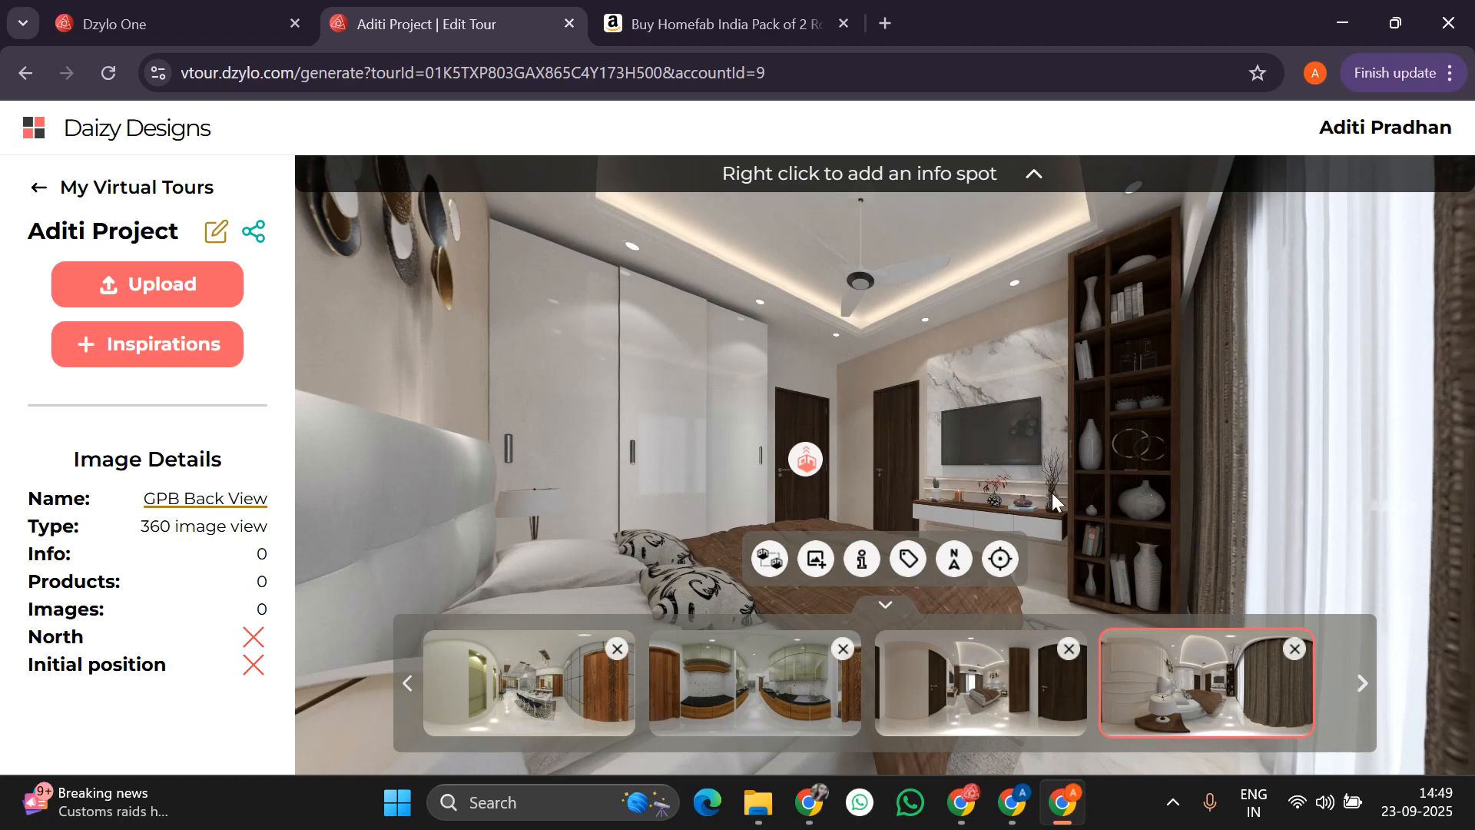
Add an information spot named "TV Unit" on the console below the TV, described as "Wood : Teak Wood" and "Dimension: 2x5 inch".
left_click_drag(862, 558, 974, 503)
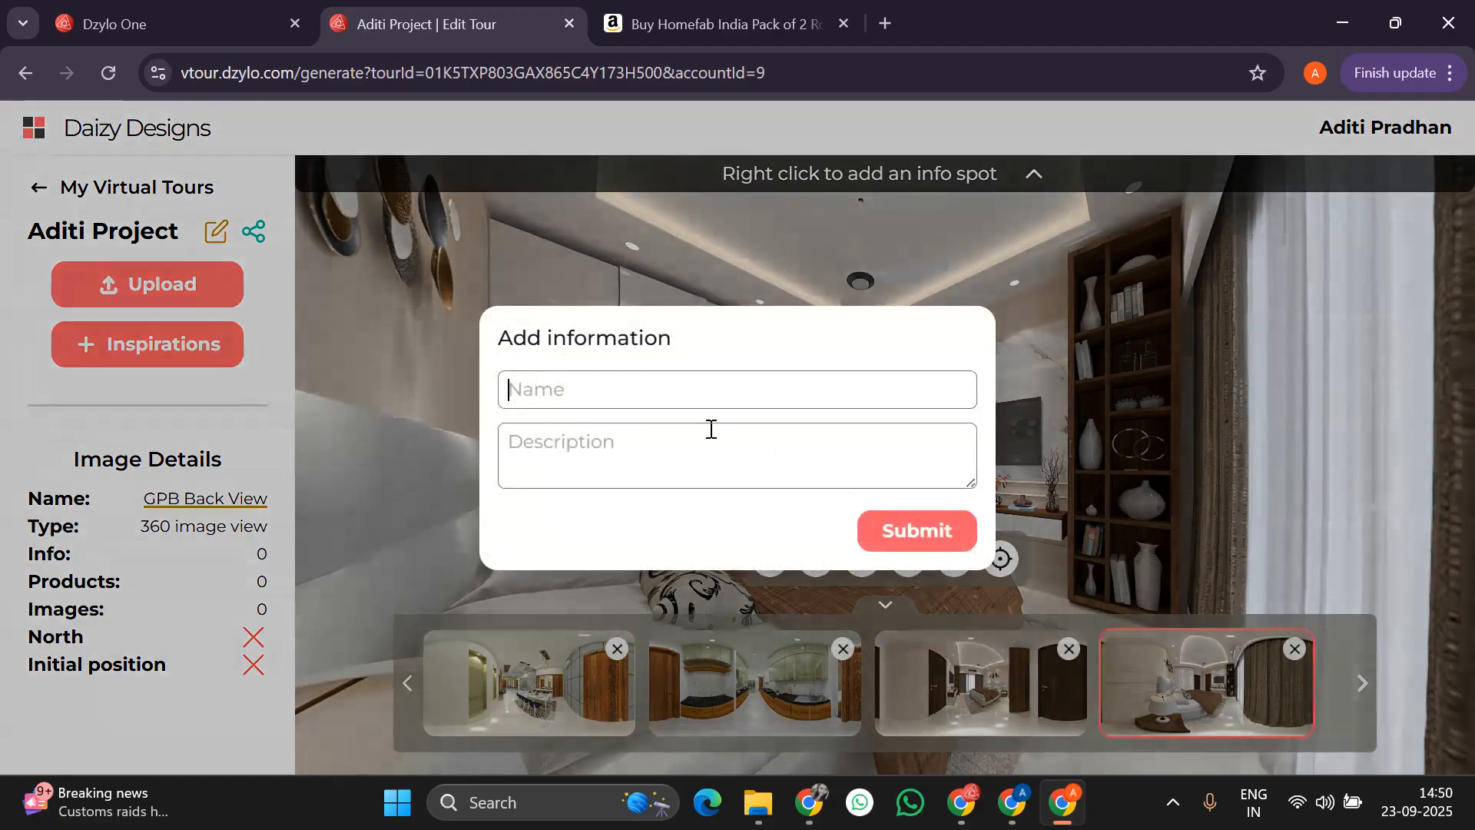
type("TV Unit")
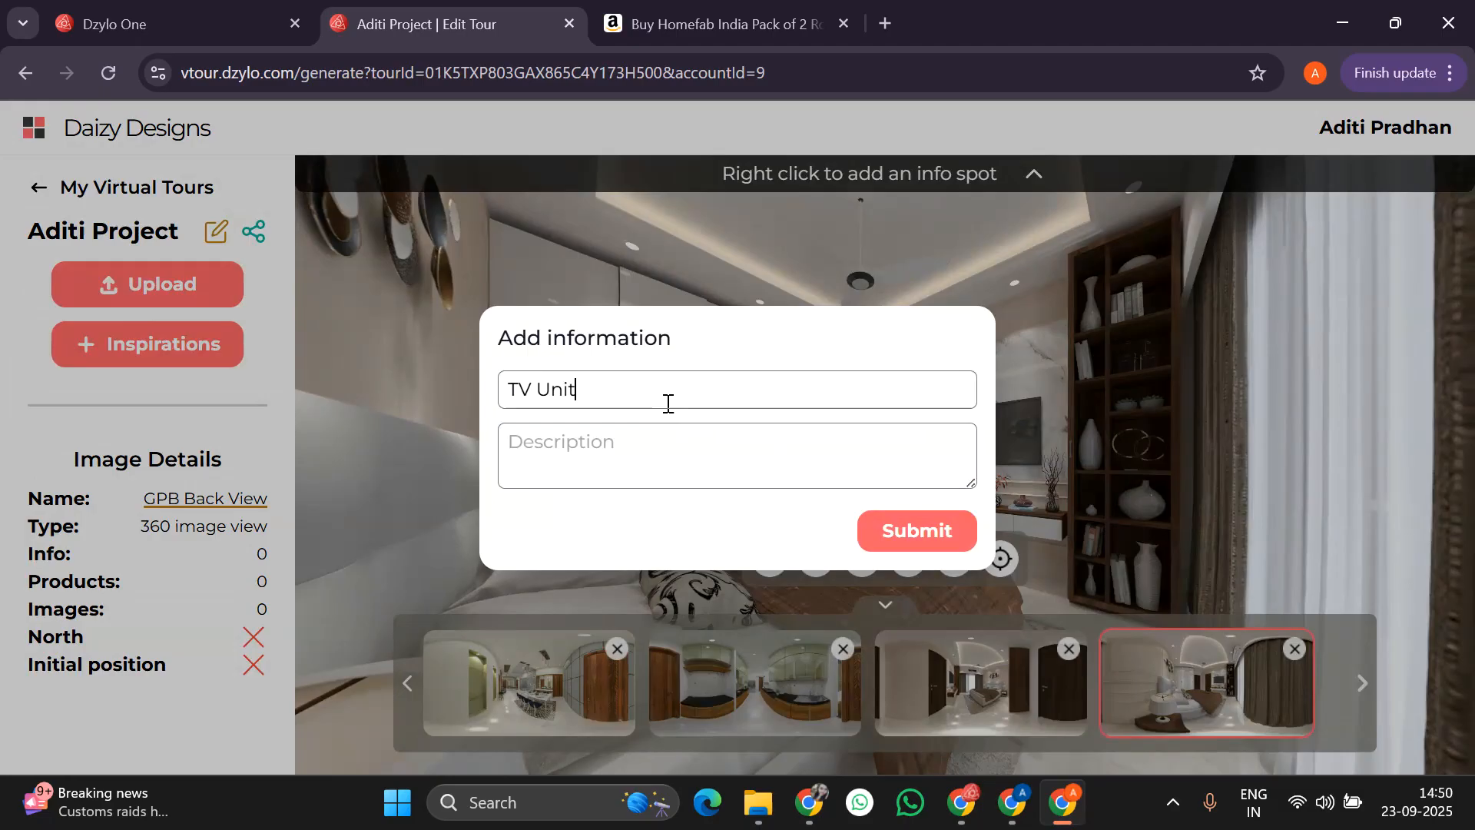
left_click(631, 446)
type("Wood : Teak Wook ")
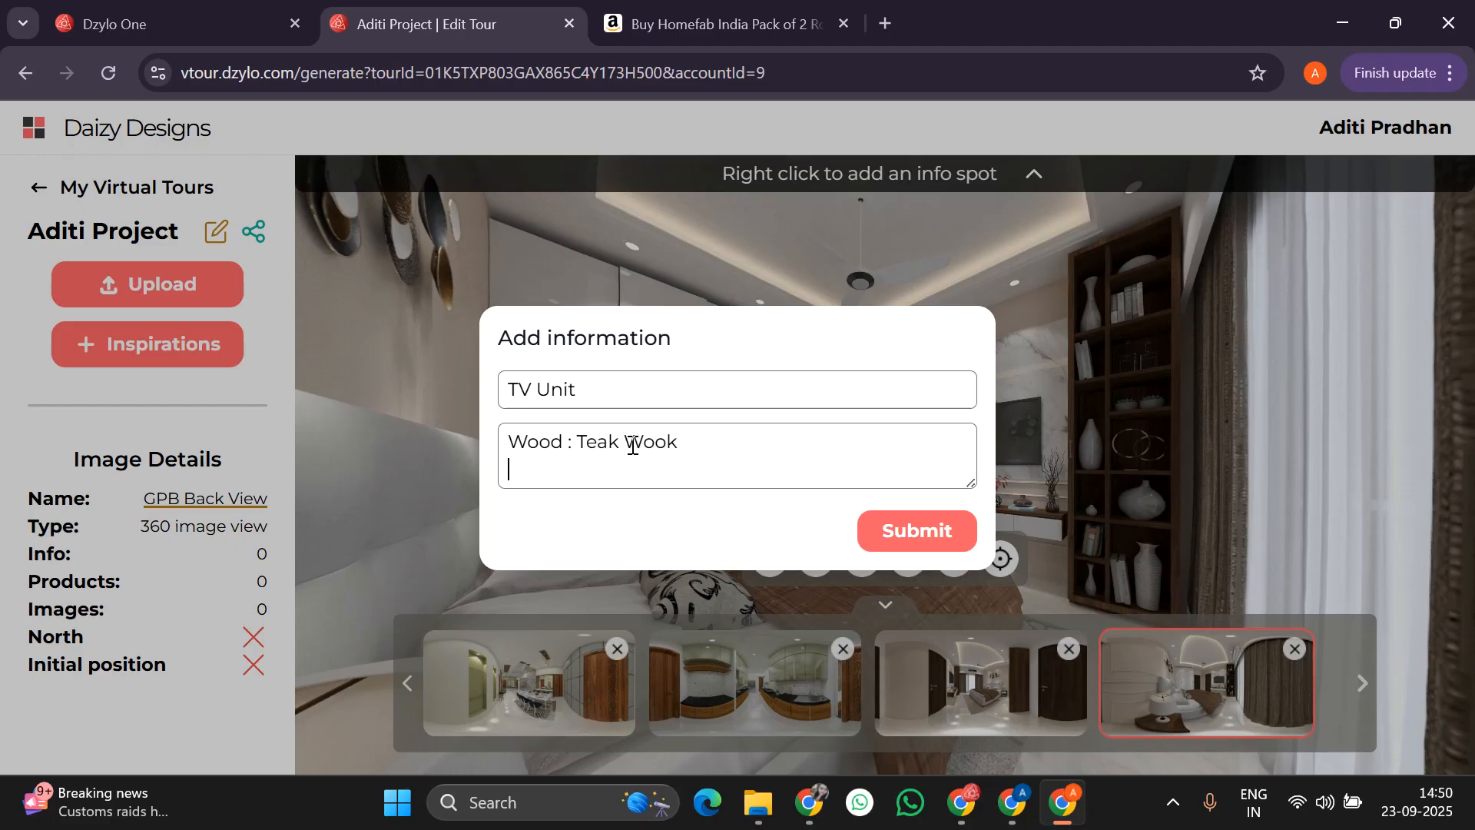
type("Dimension: 2")
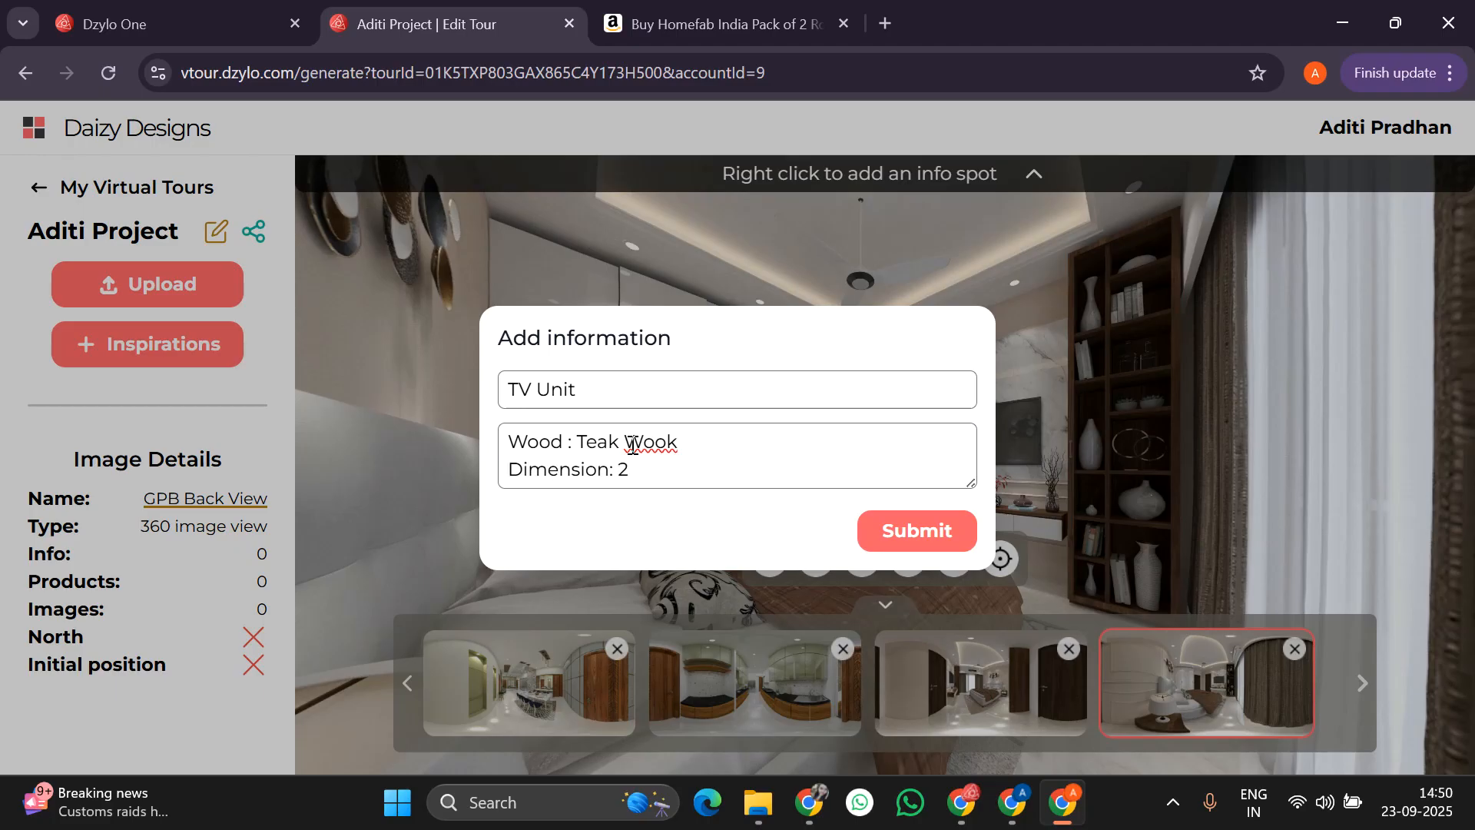
type("x5 inch")
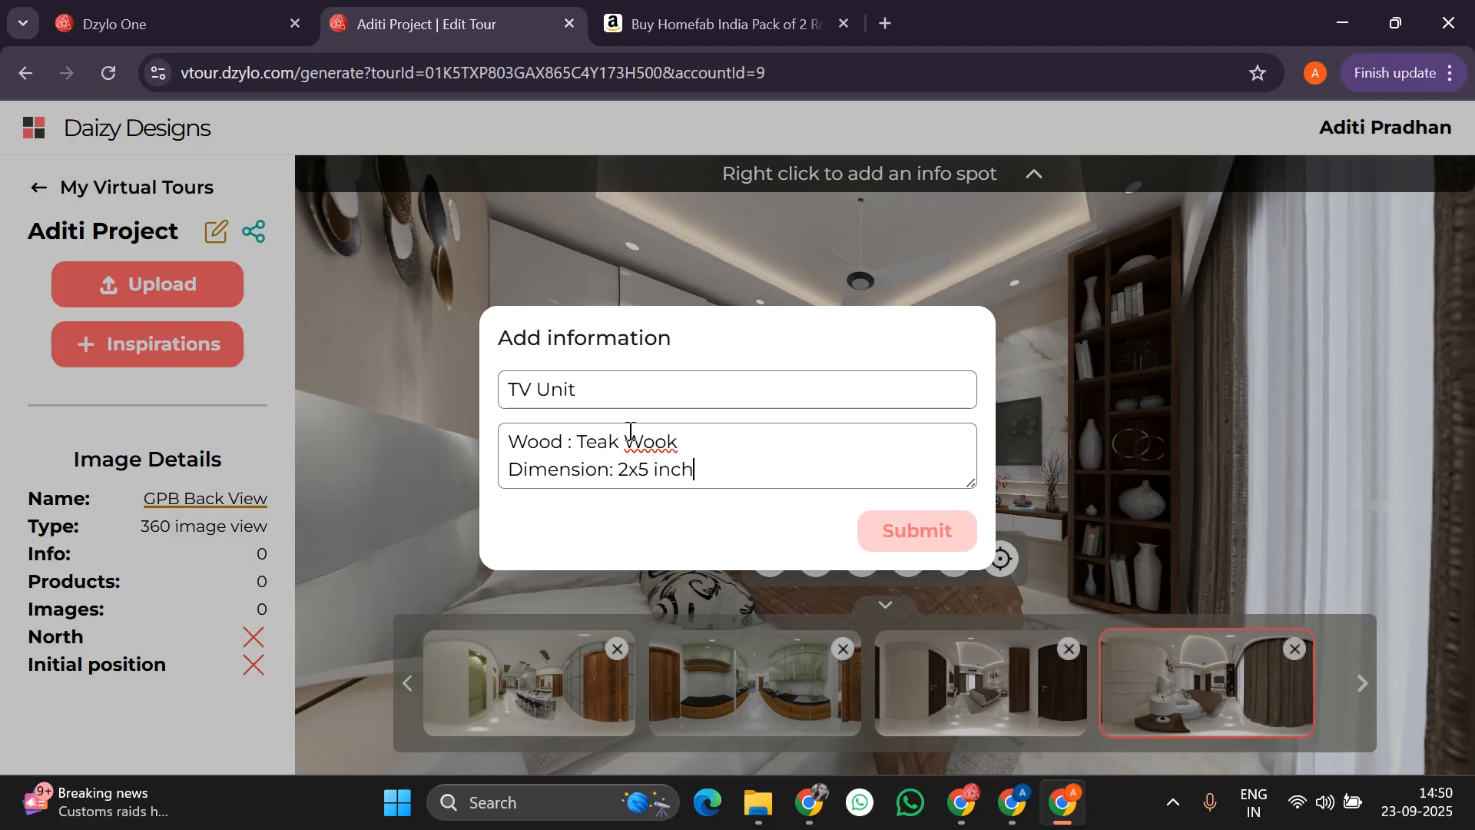
left_click(683, 443)
key("BackSpace")
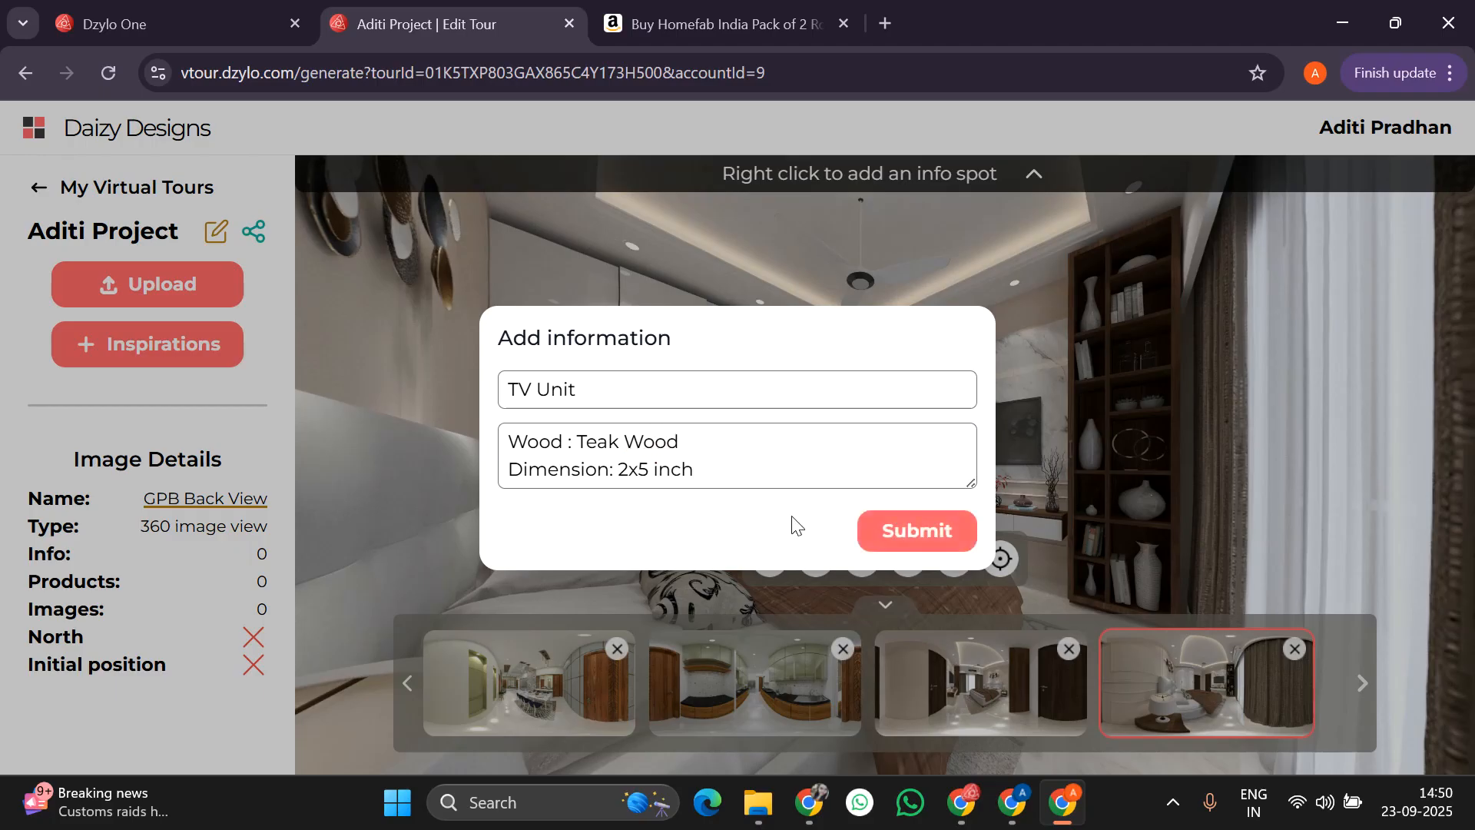
left_click(884, 527)
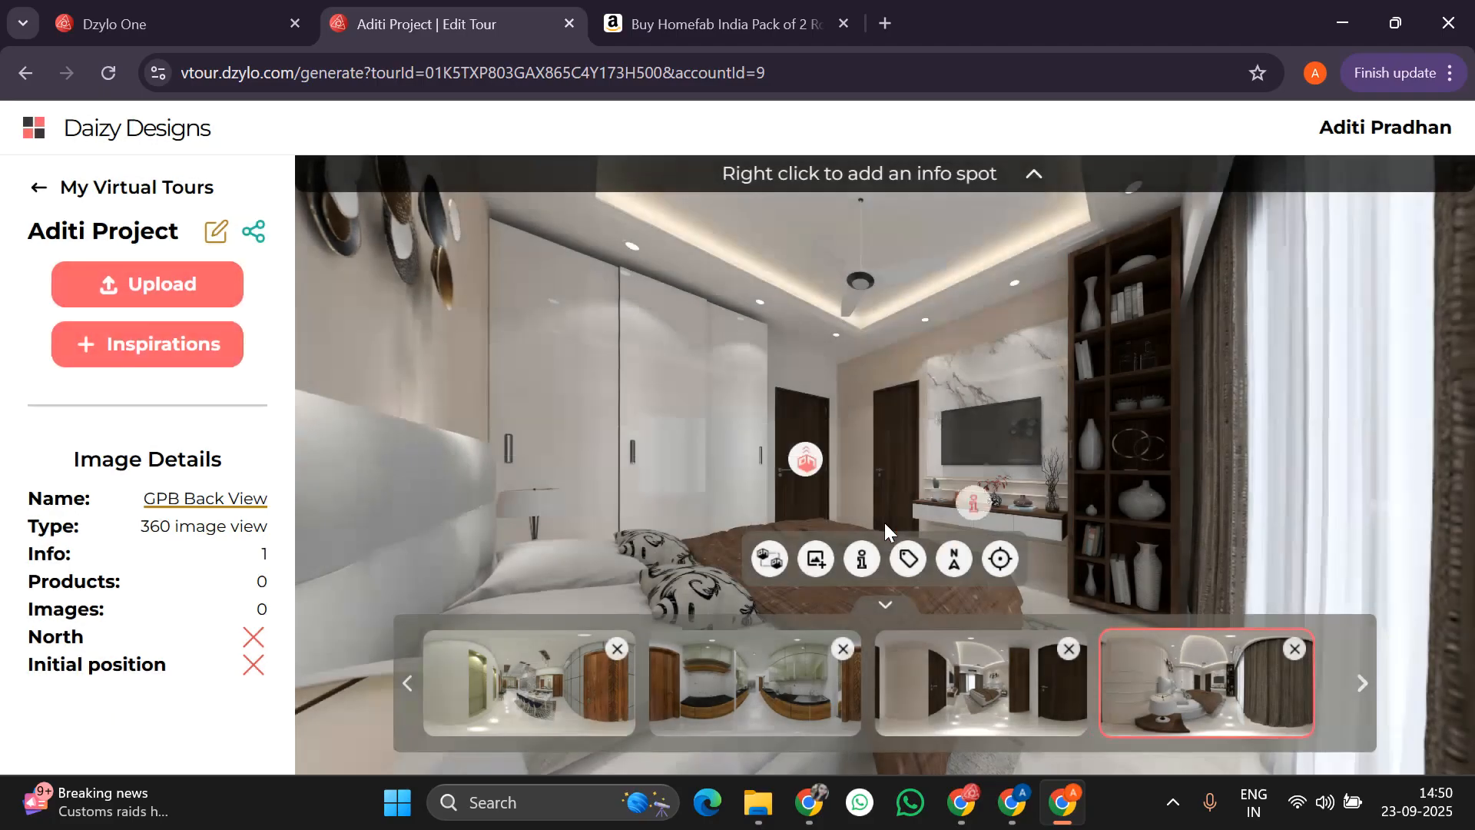
Place a product link named "Curtain" on the window curtain, described as "Curtain Link", using the address of the Amazon Homefab India curtain page.
left_click(910, 560)
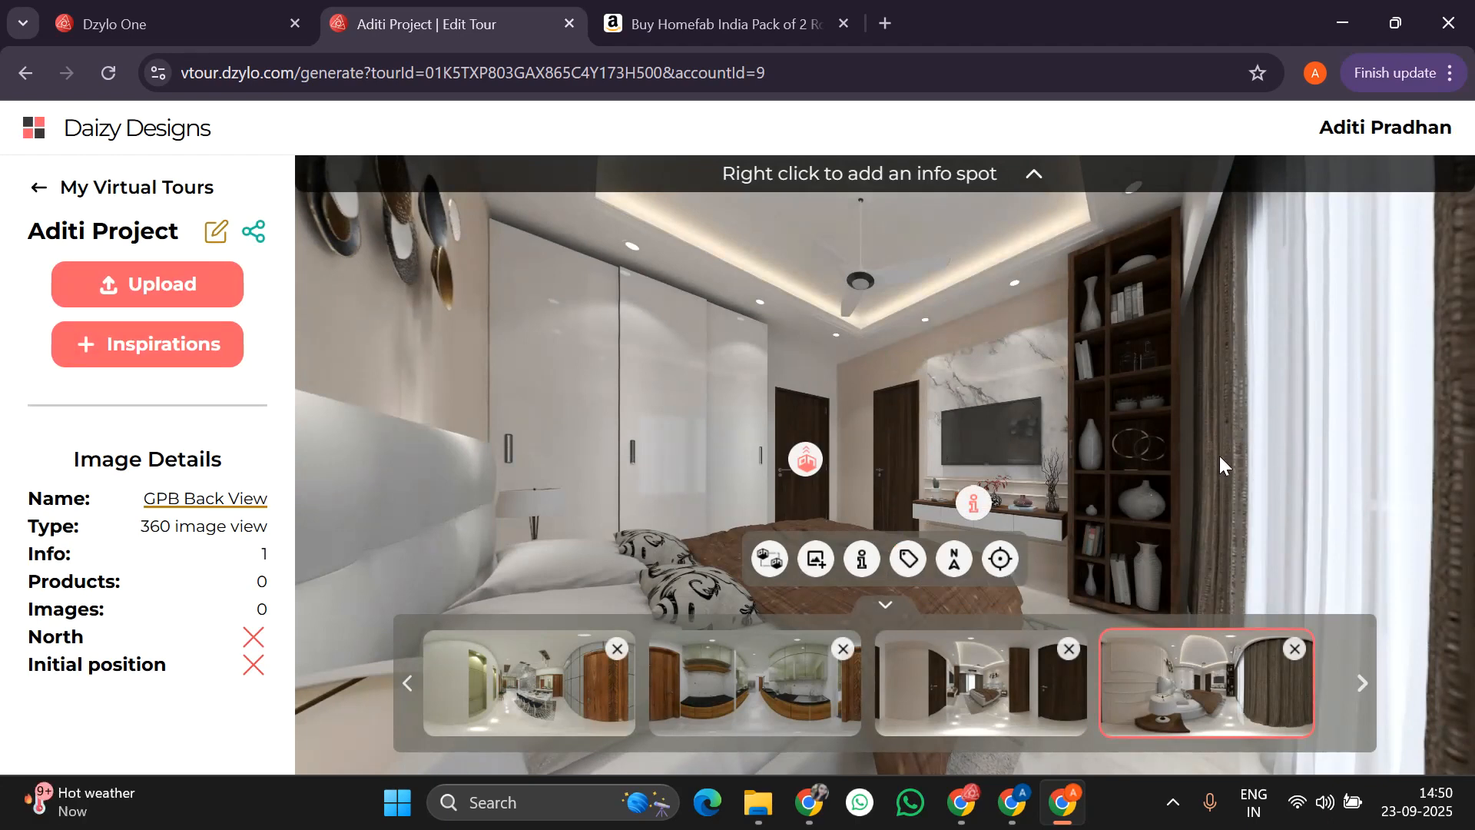
left_click(910, 560)
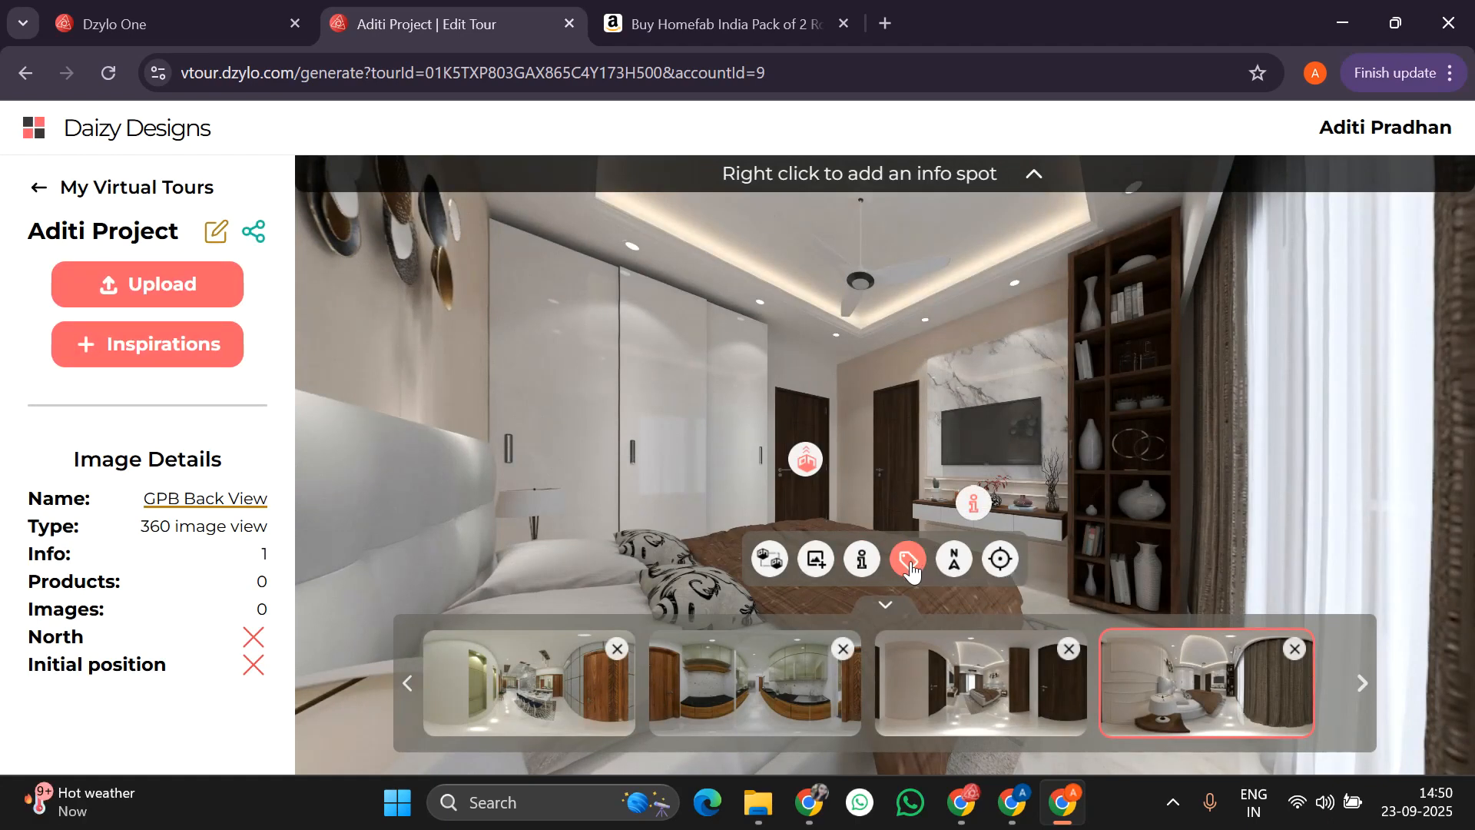
left_click(1306, 442)
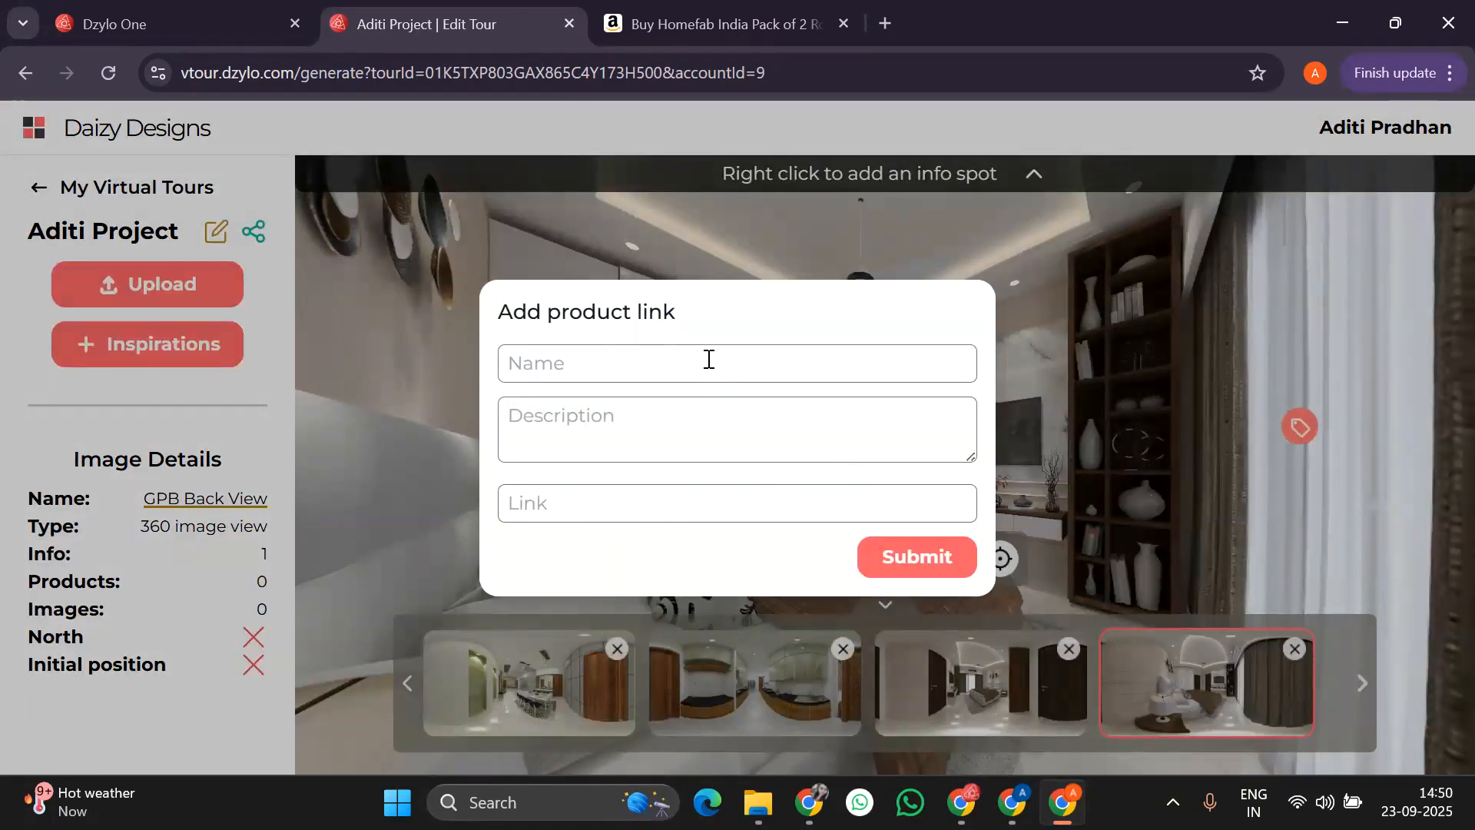
type("Cur")
type("Cu")
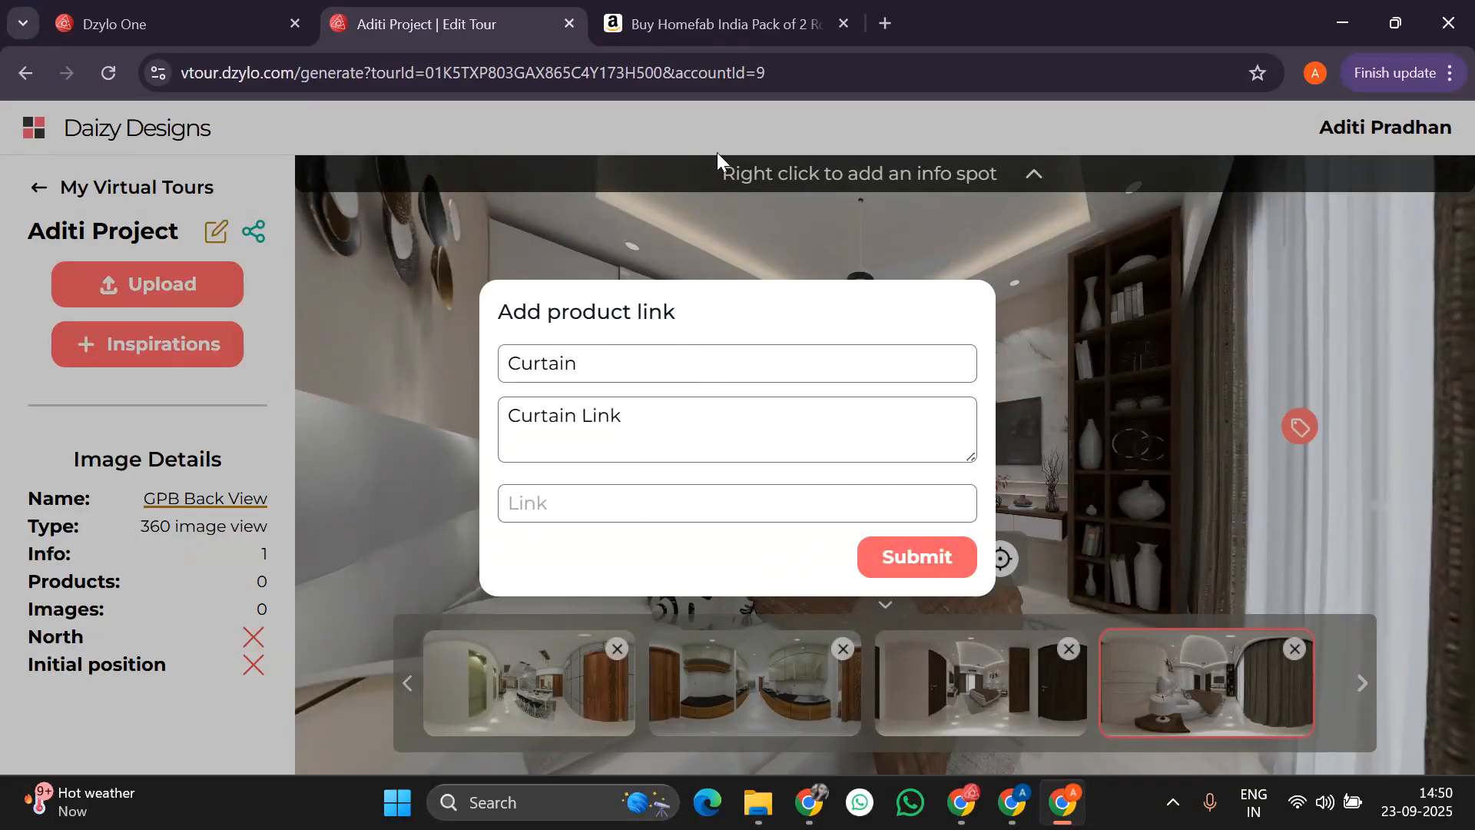
left_click(730, 19)
left_click(568, 76)
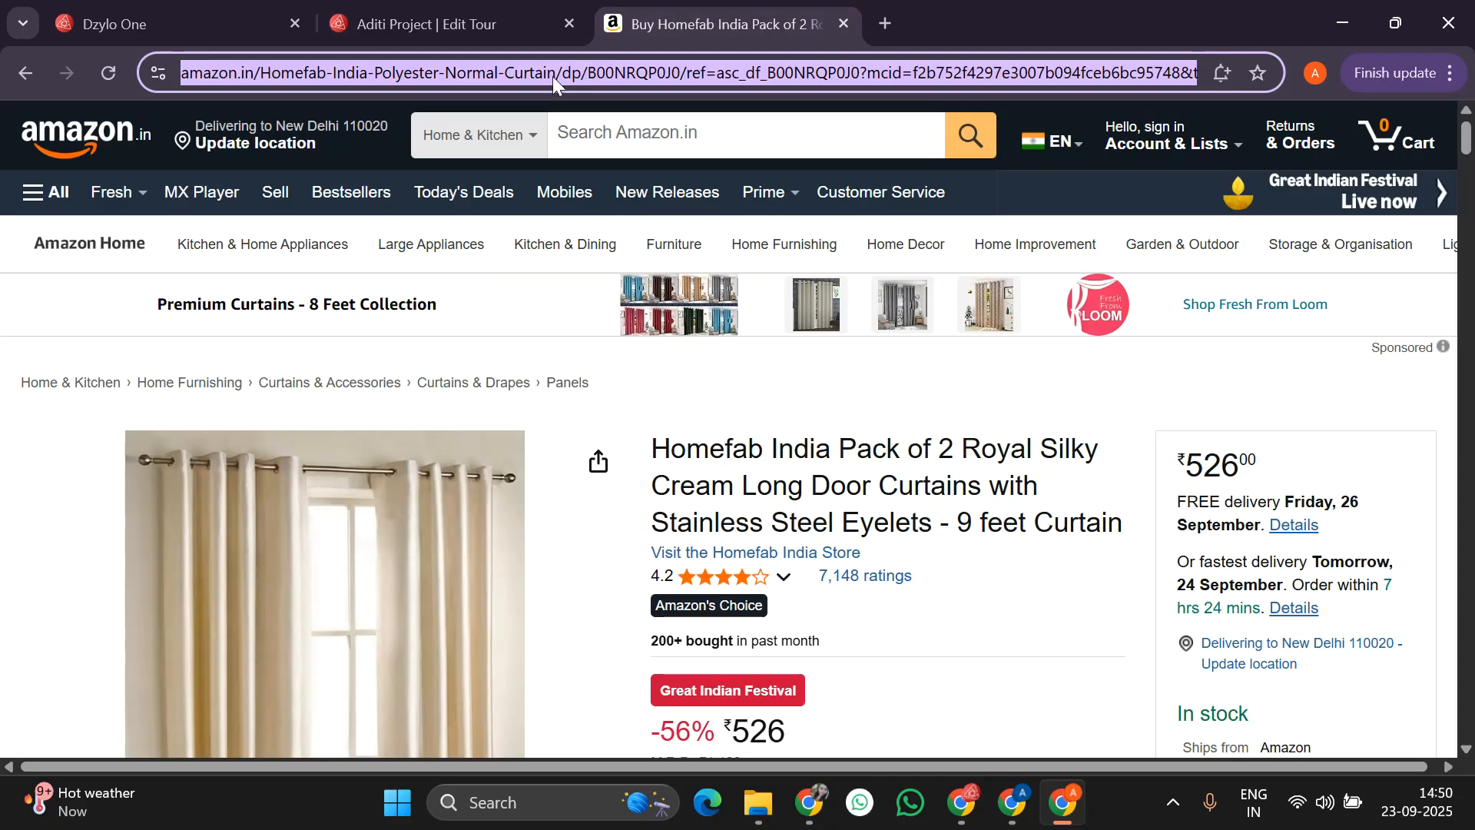
left_click(470, 17)
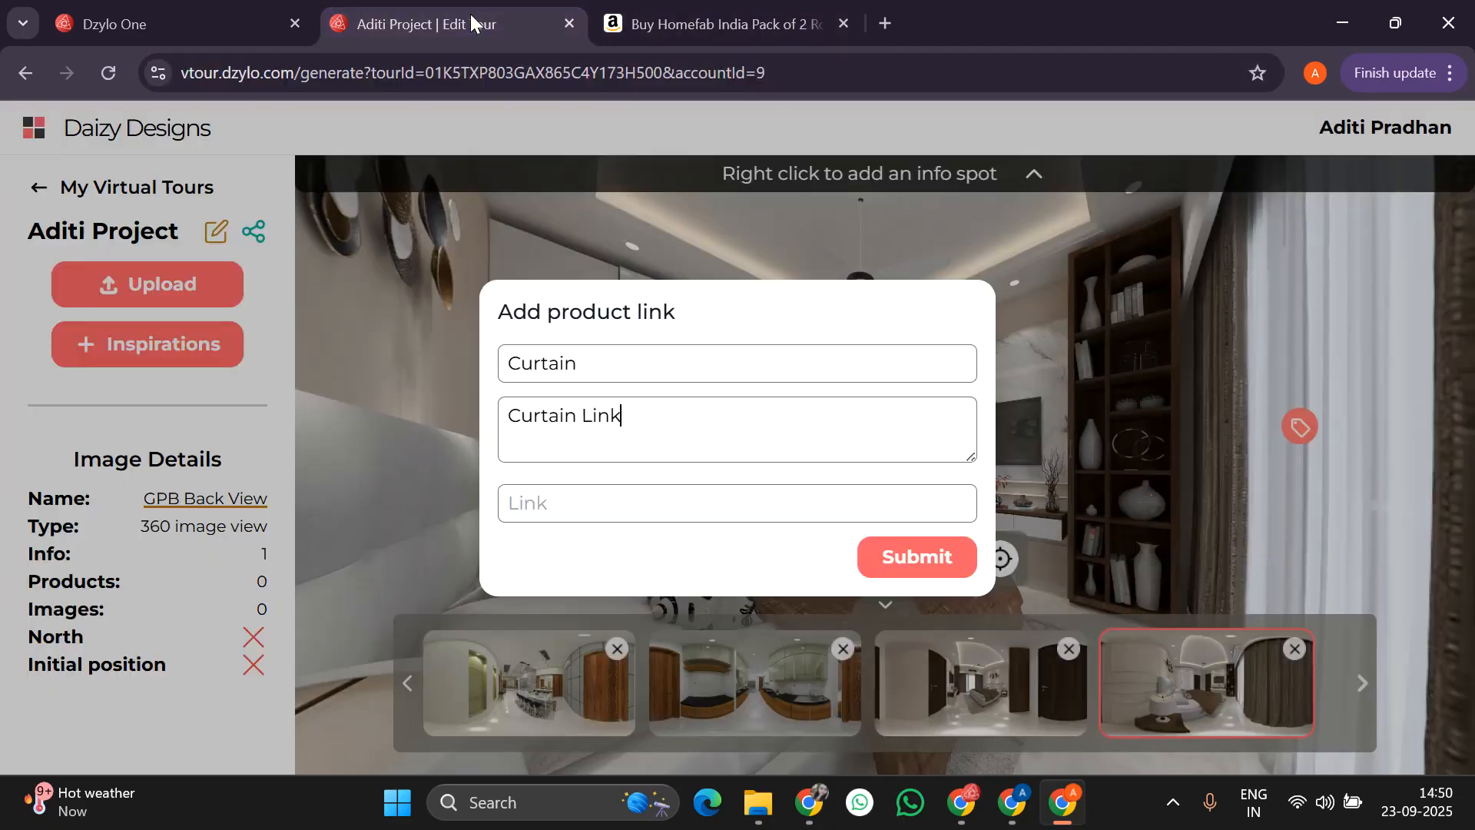
left_click(659, 494)
key("ctrl+v")
left_click(937, 574)
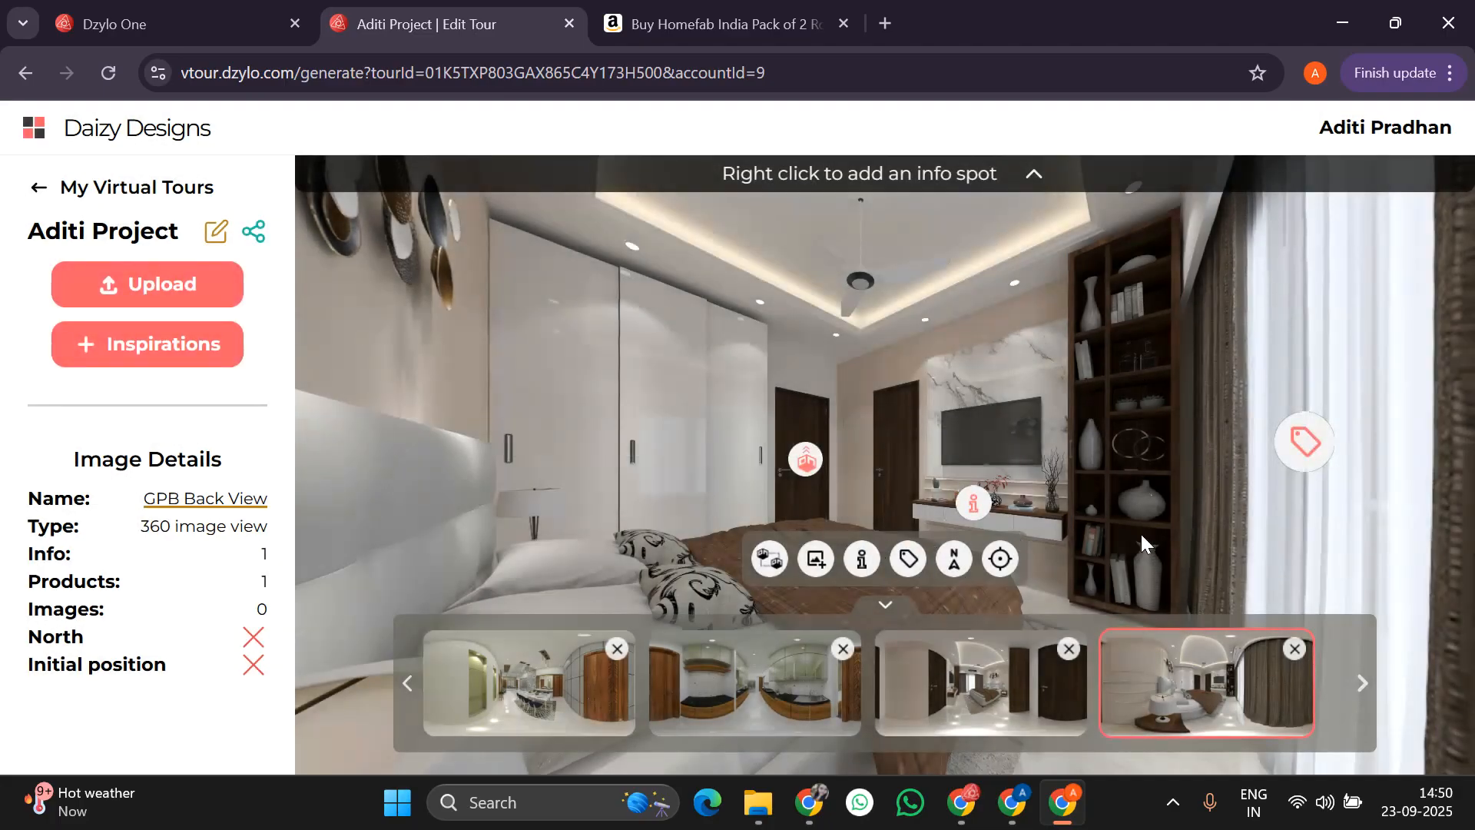
In the GPB Front View scene, add an information spot named "TV Unit" on the television, describing the wood as Teak and the size as 2x5.
left_click(976, 690)
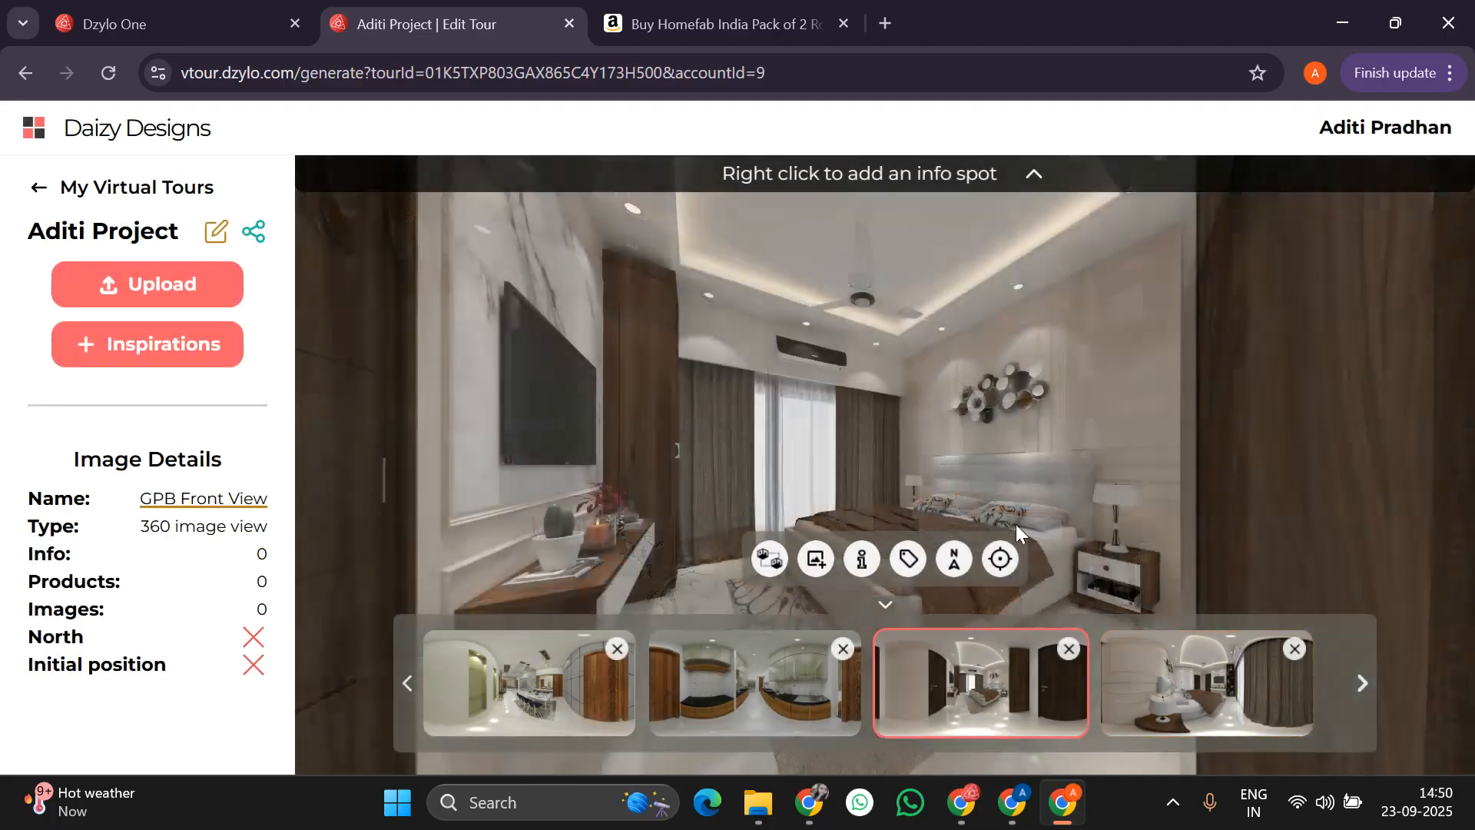
left_click(862, 561)
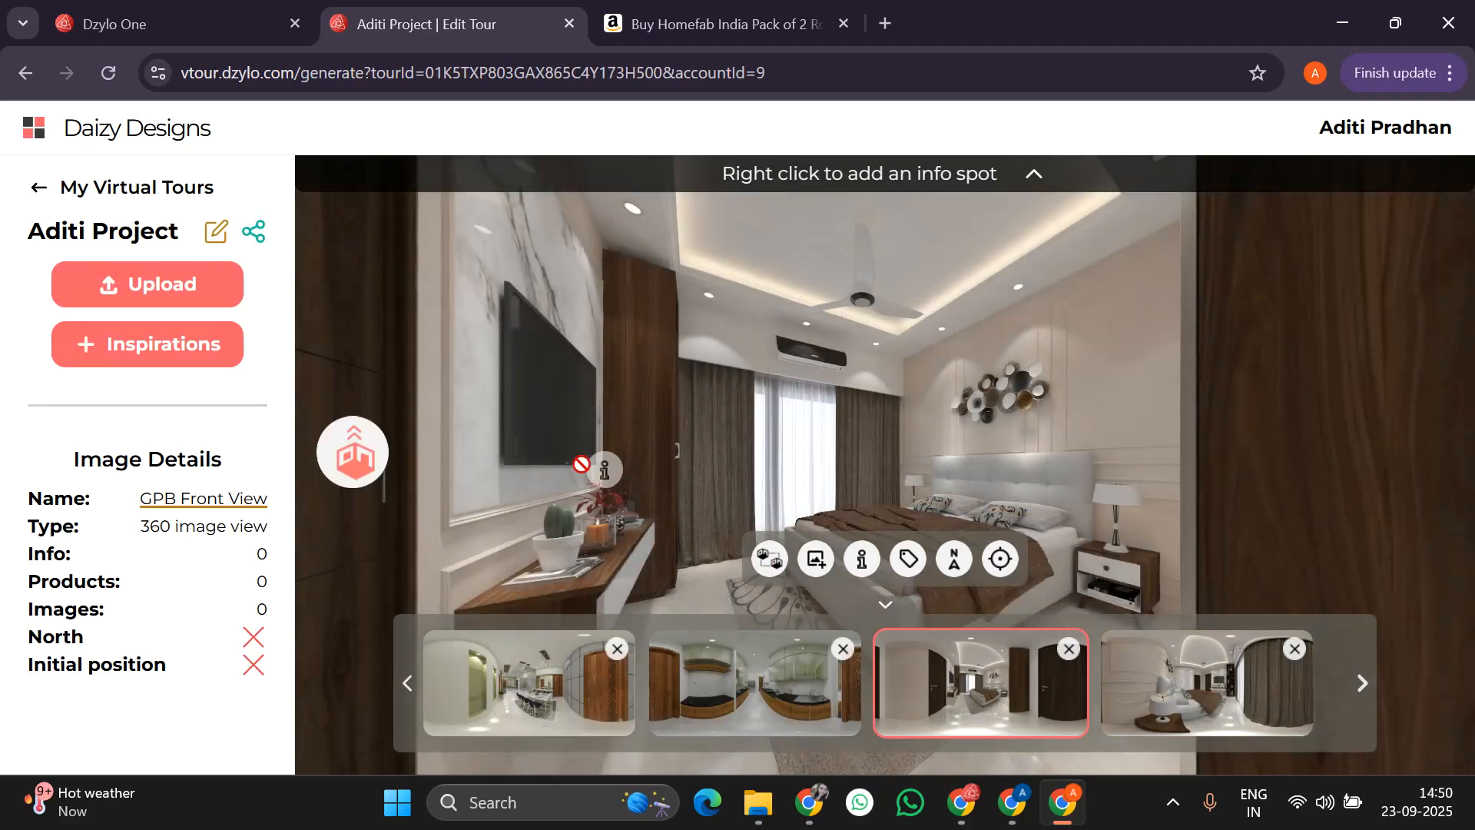
right_click(532, 416)
left_click(650, 403)
type("T")
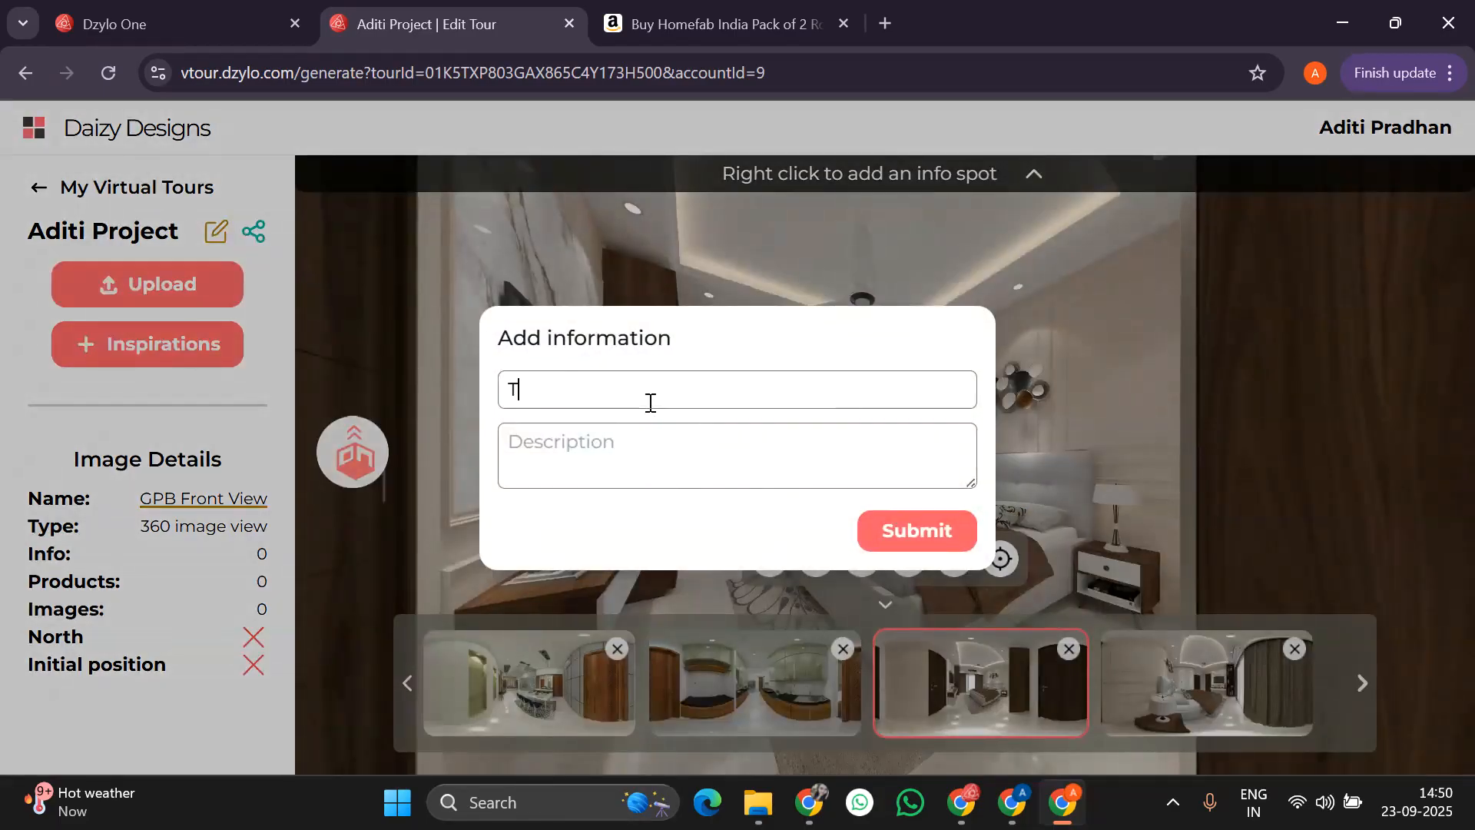
type("V Unit")
left_click(620, 444)
type("DE")
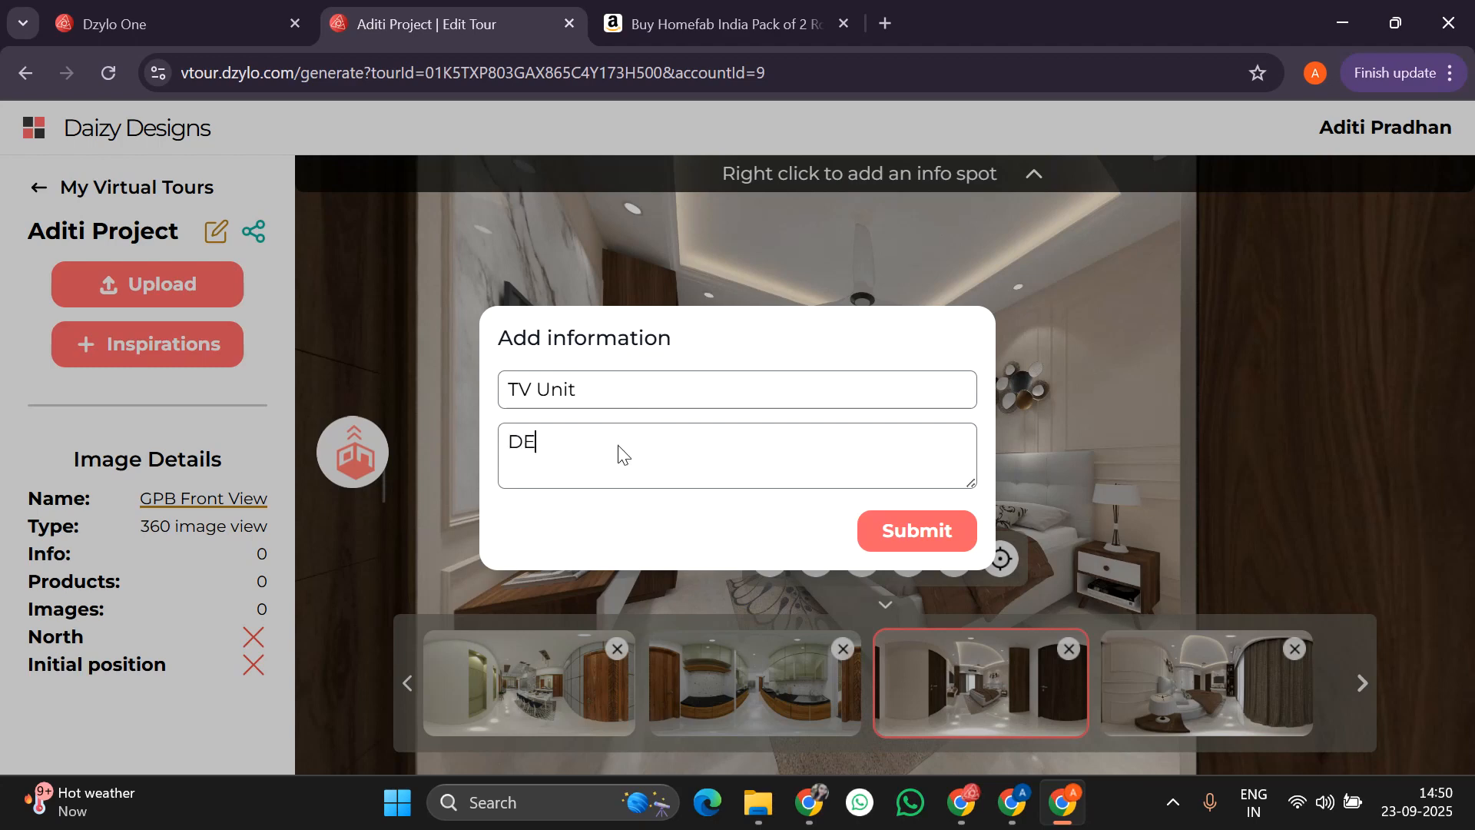
key("BackSpace")
key("BackSpace")
type("Wood: Teak")
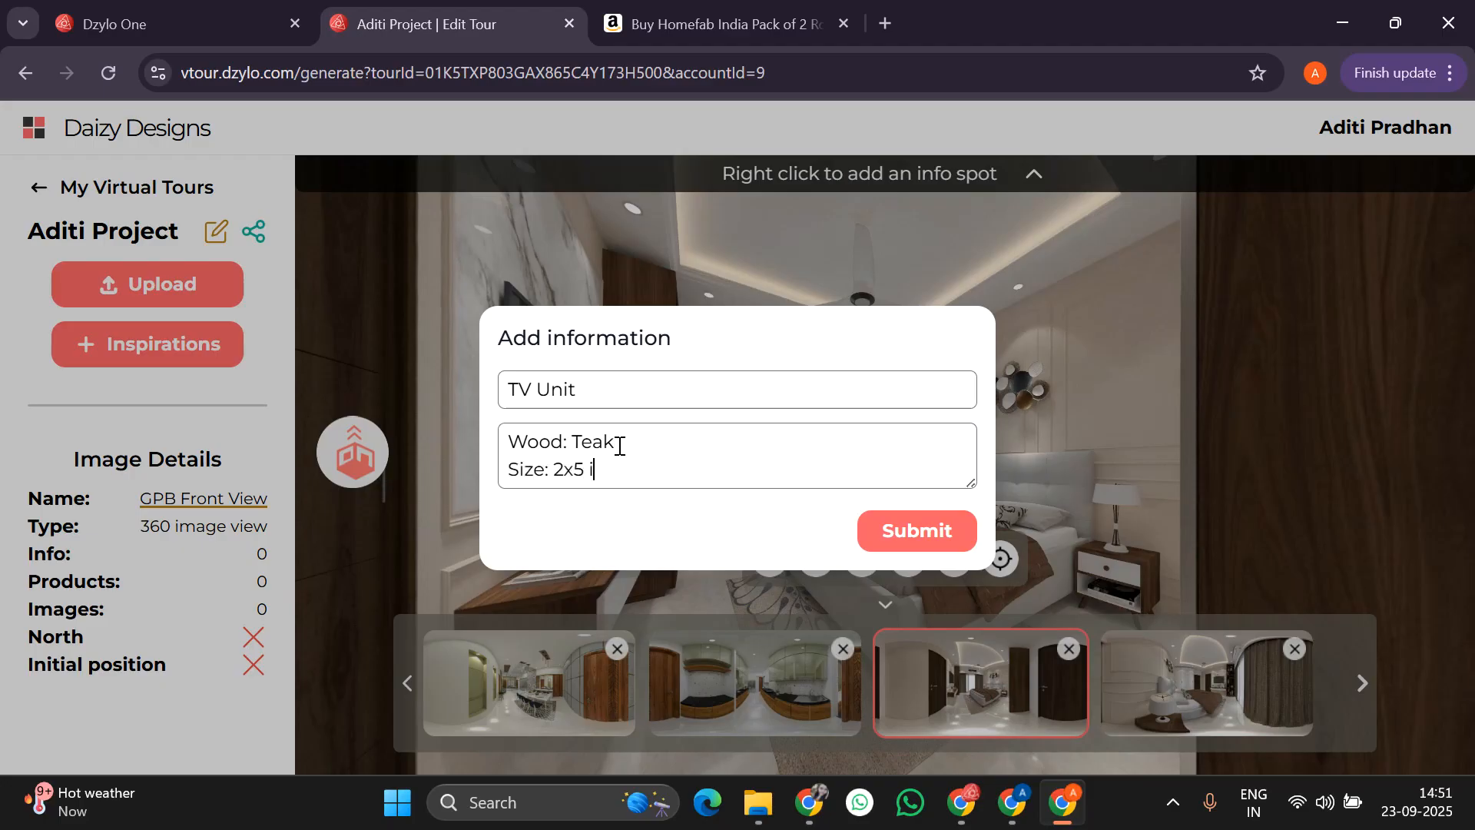
left_click(942, 530)
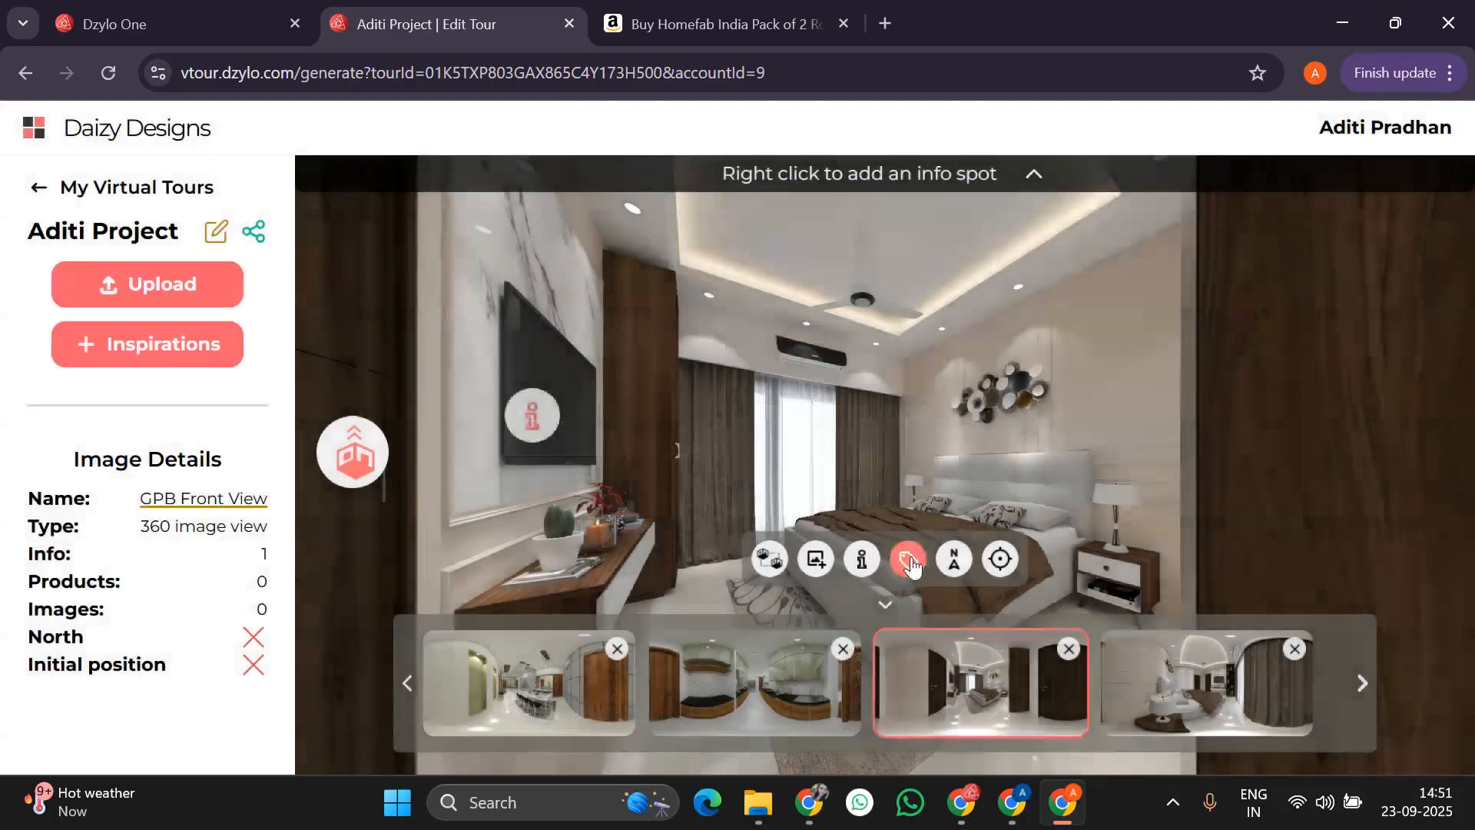
Place a product link named "Curtain" on the bedroom window, described as "Curtain link", using the Amazon curtain page's address.
left_click(907, 559)
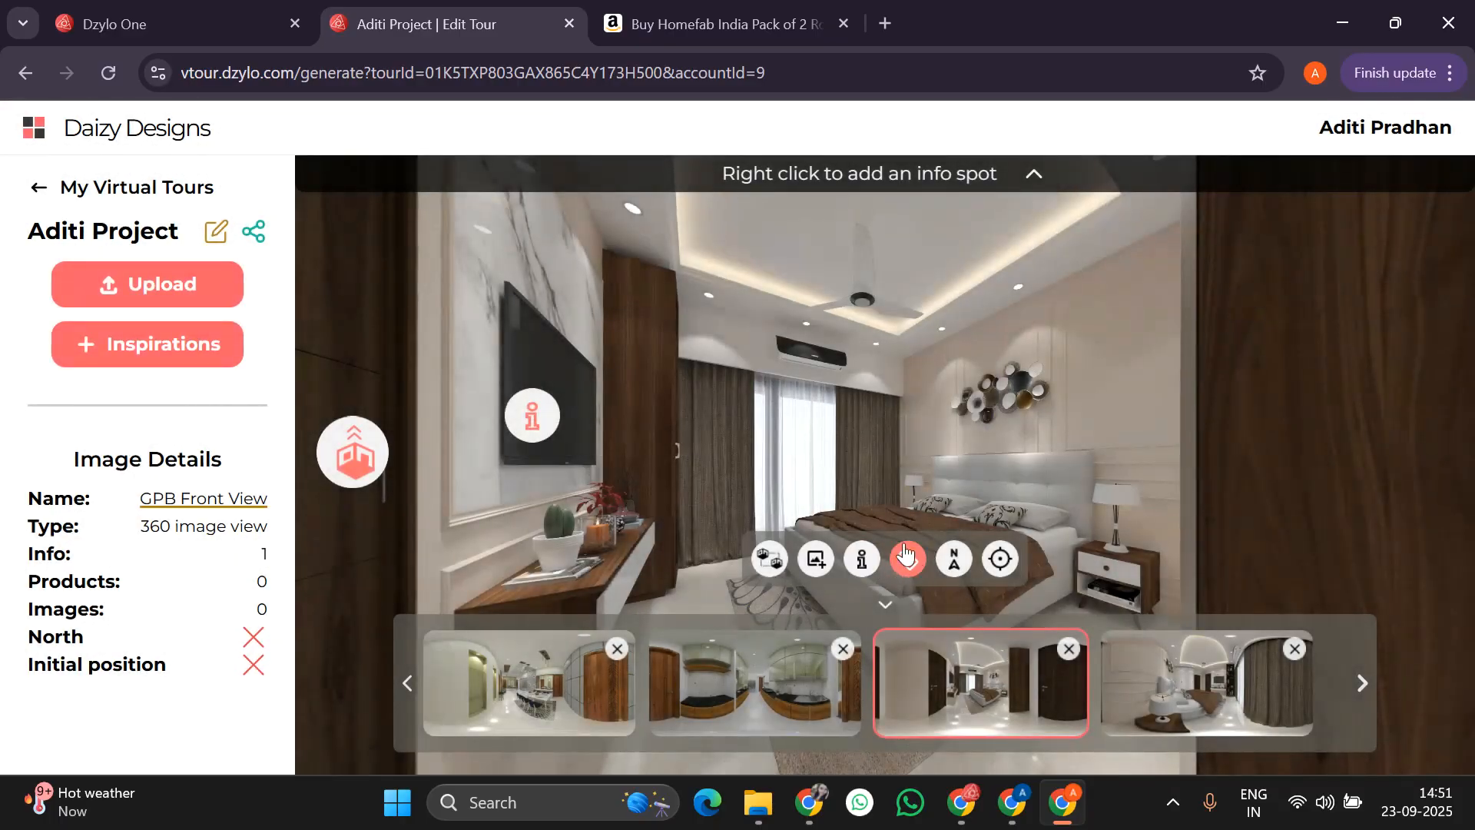
left_click(801, 461)
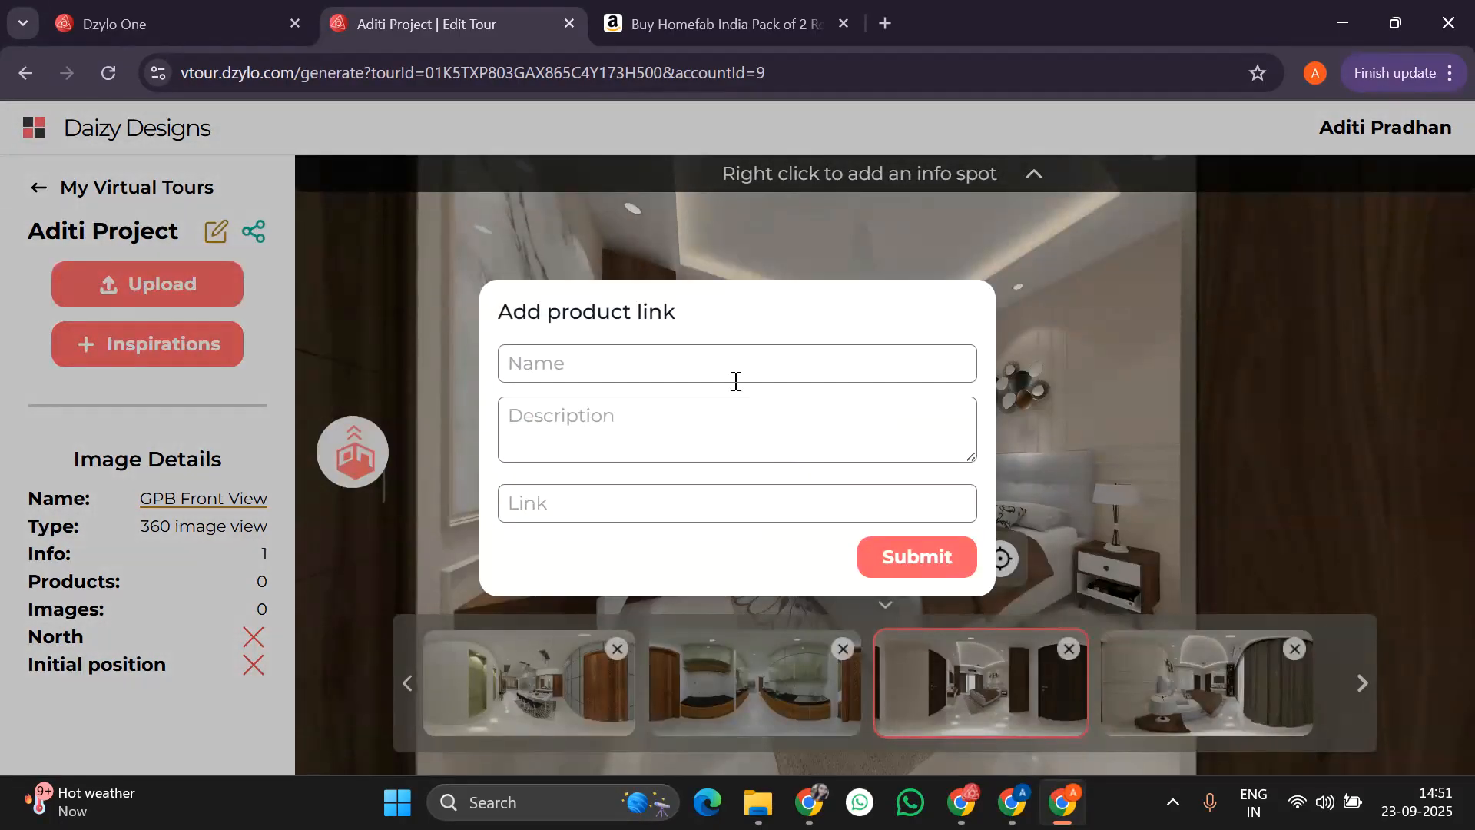
type("C")
type("Cut")
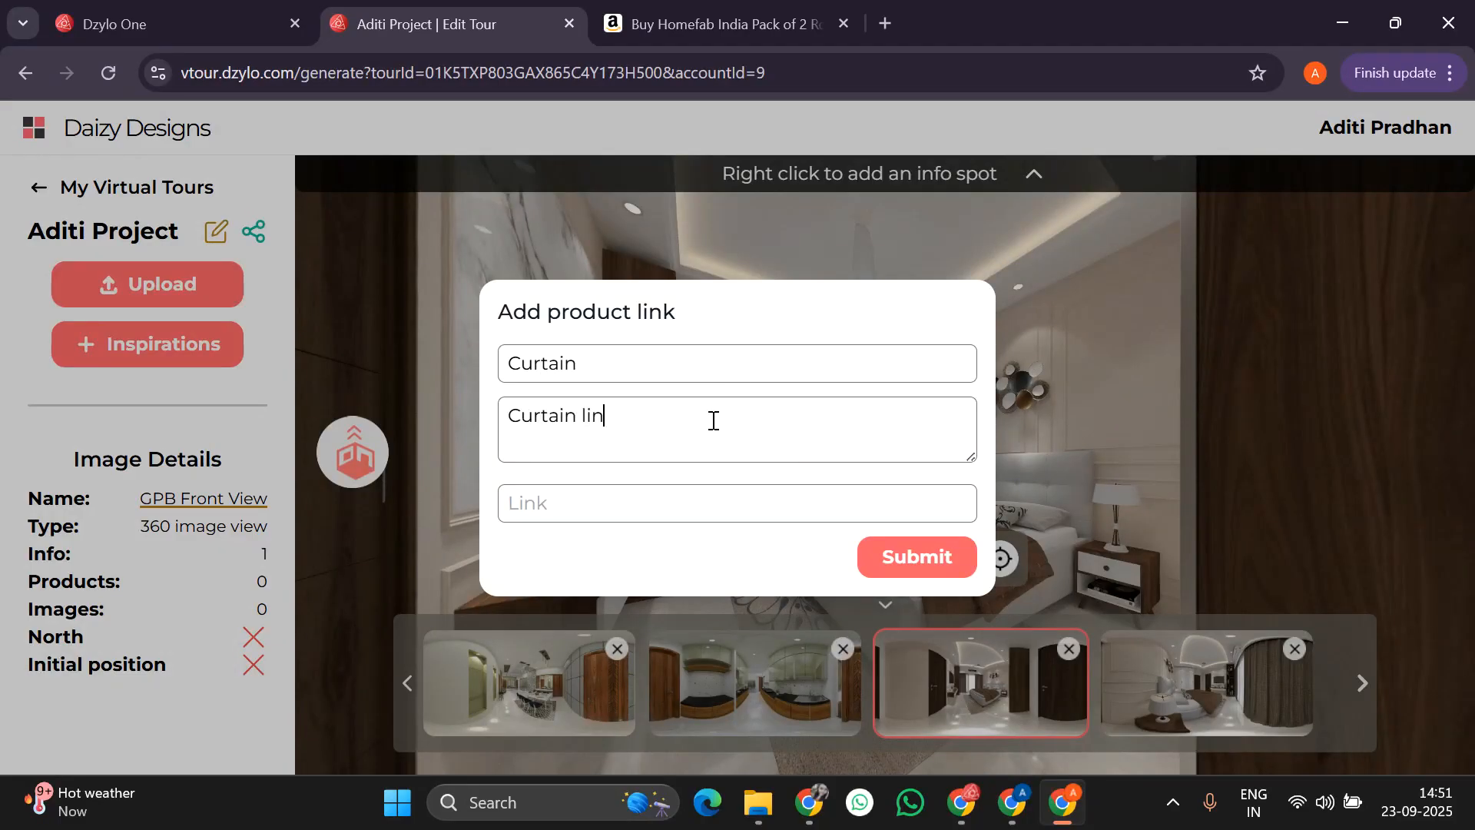
left_click(722, 23)
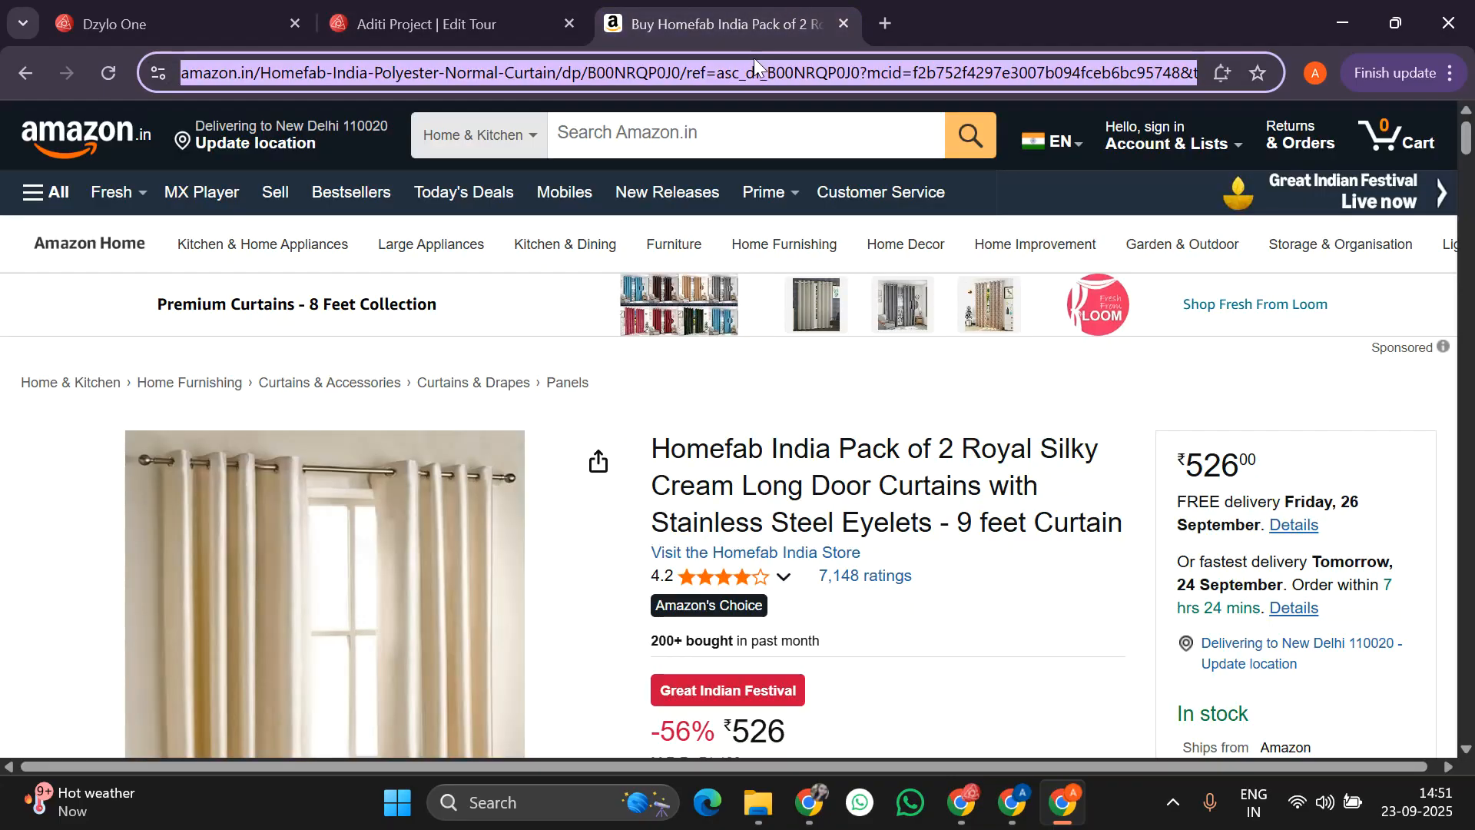
left_click(413, 11)
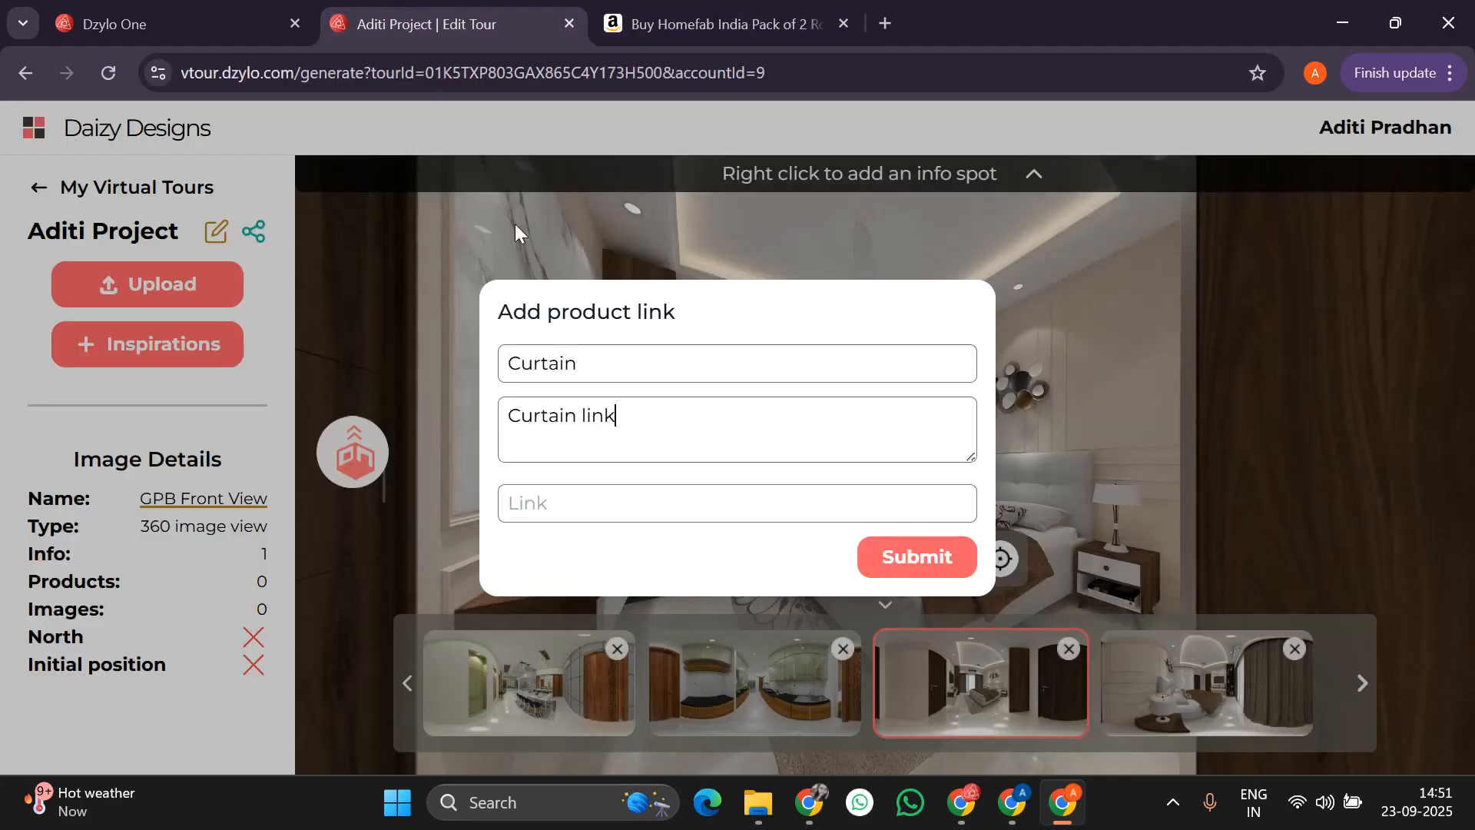
left_click(584, 506)
key("ctrl+v")
left_click(917, 556)
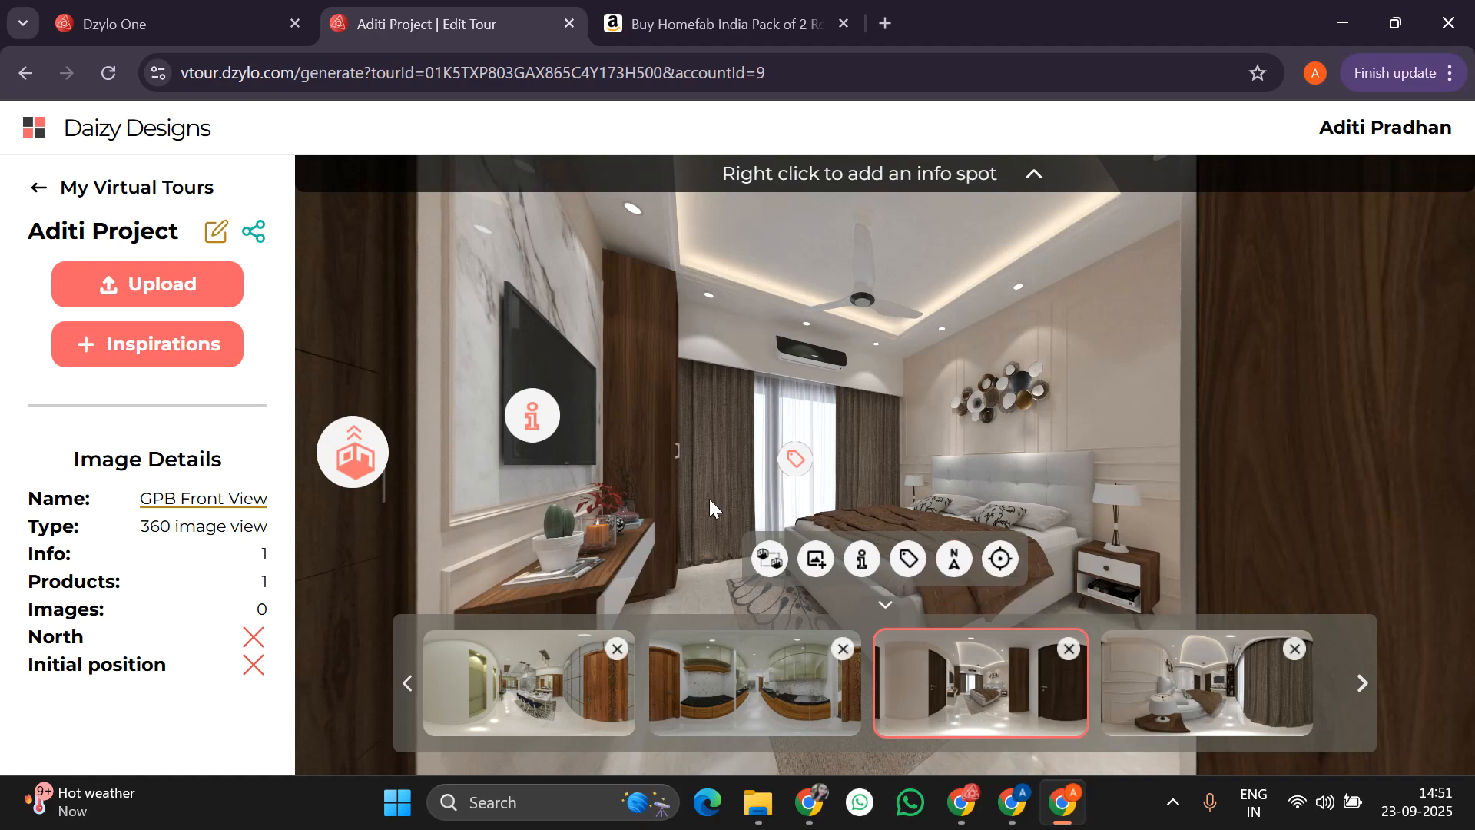
Set the north direction for the Lobby Dinning scene from the current view.
left_click(500, 688)
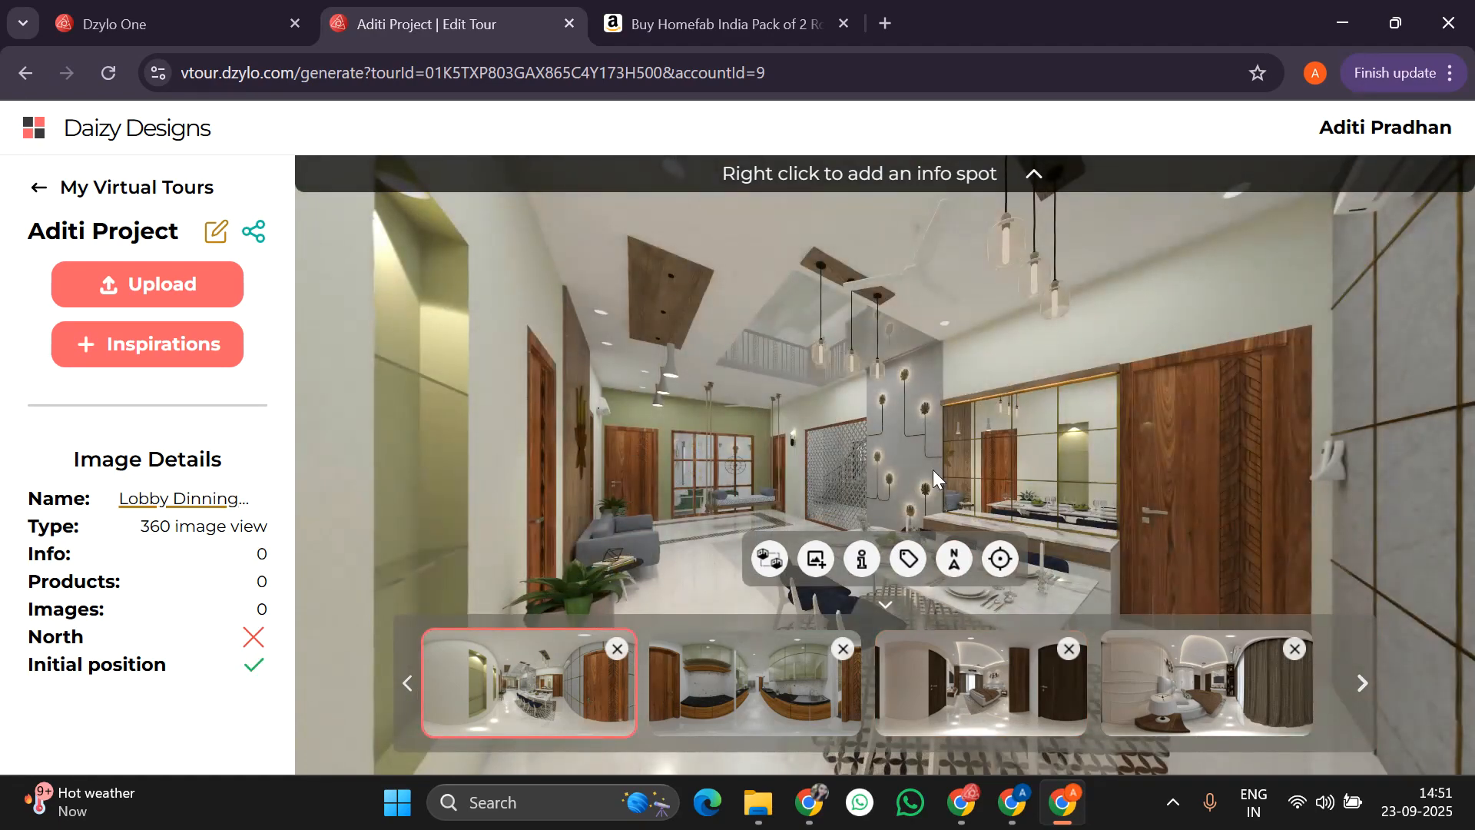
mouse_move(953, 559)
left_mouse_down()
mouse_move(725, 560)
mouse_move(708, 532)
mouse_move(853, 394)
mouse_move(855, 290)
mouse_move(952, 501)
mouse_move(727, 530)
mouse_move(704, 566)
mouse_move(717, 561)
left_mouse_up()
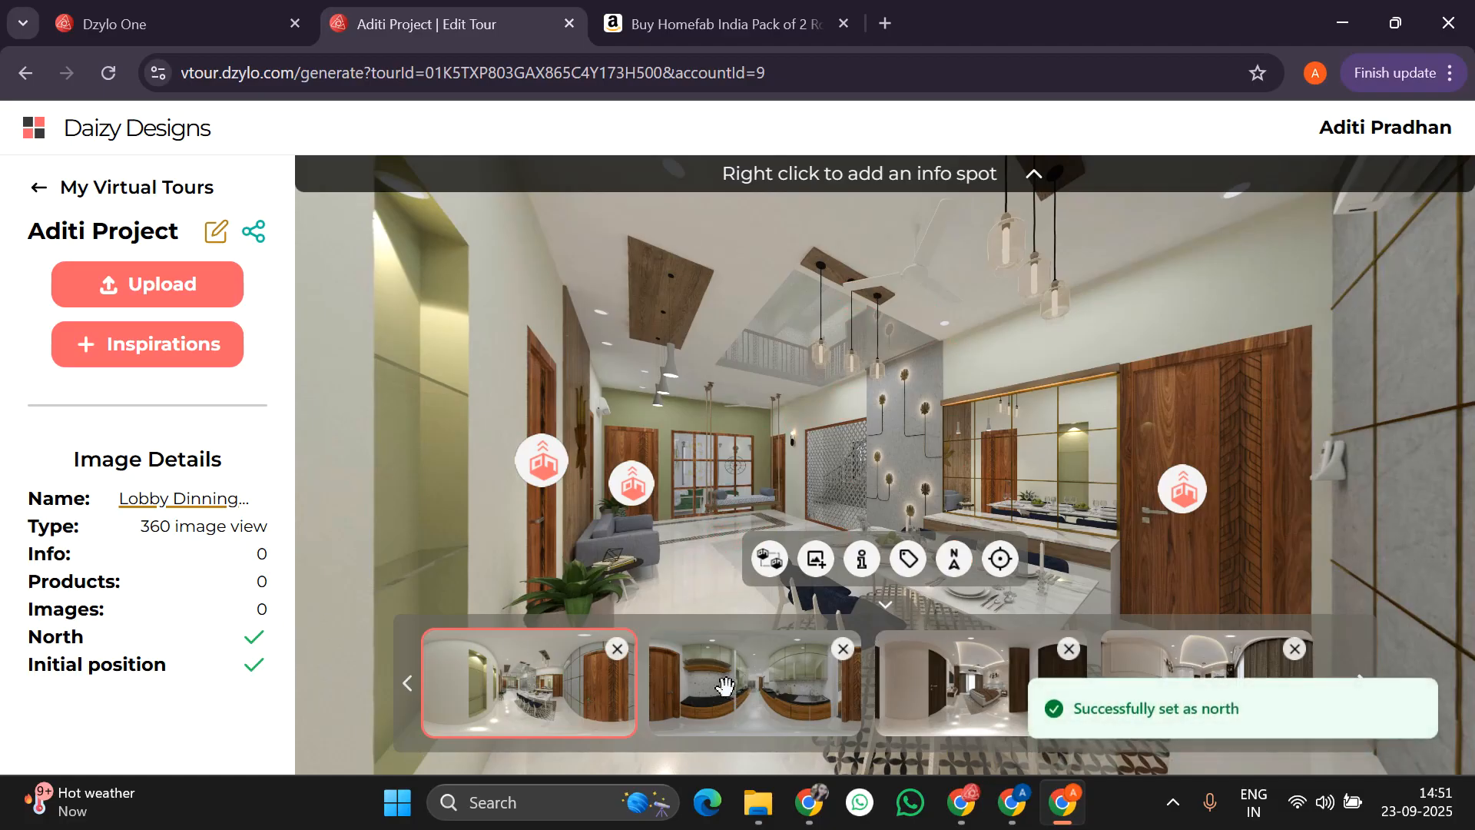
left_click(947, 701)
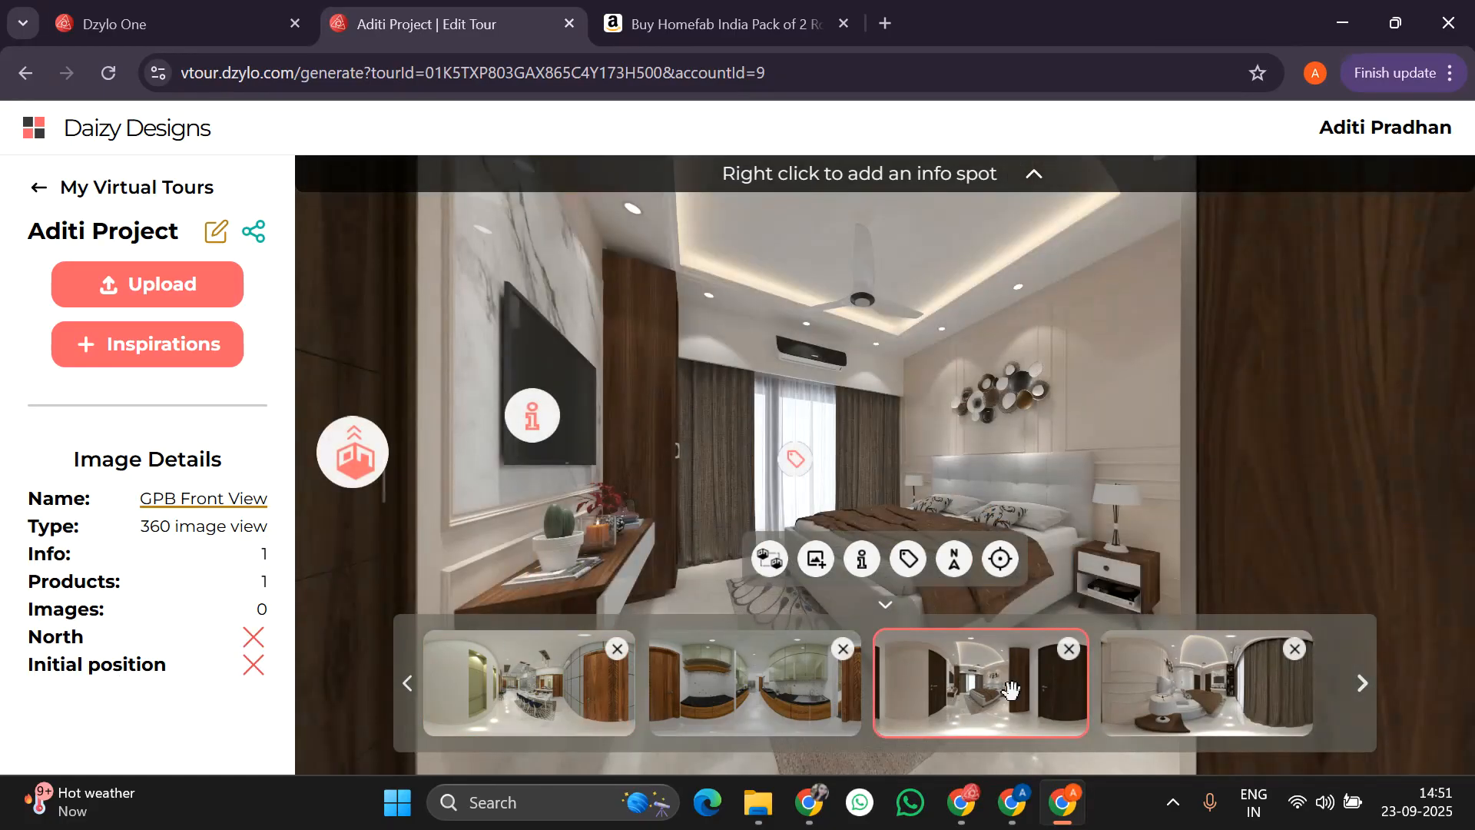
left_click(1212, 717)
left_click(774, 704)
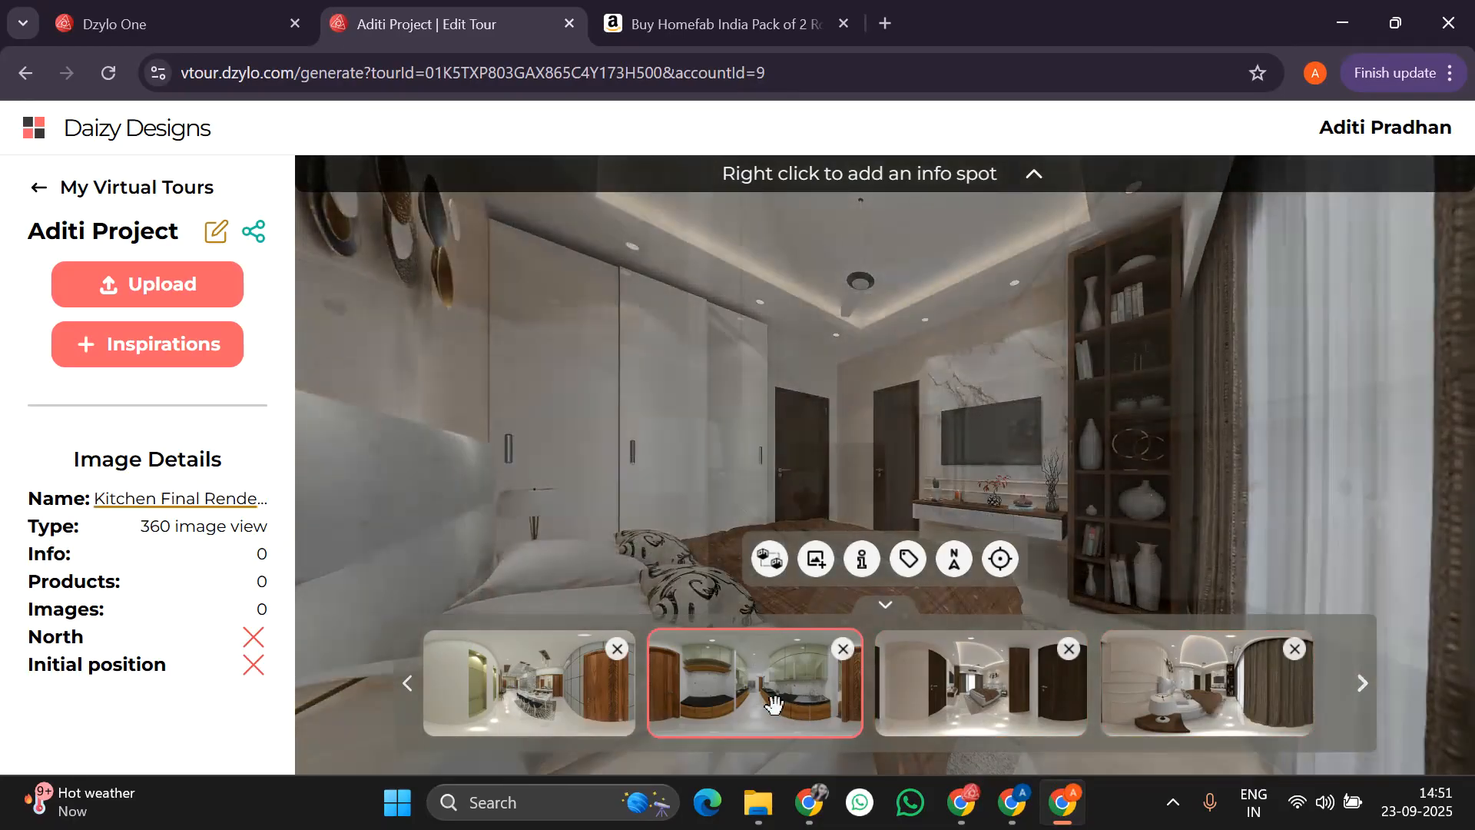
left_click(560, 699)
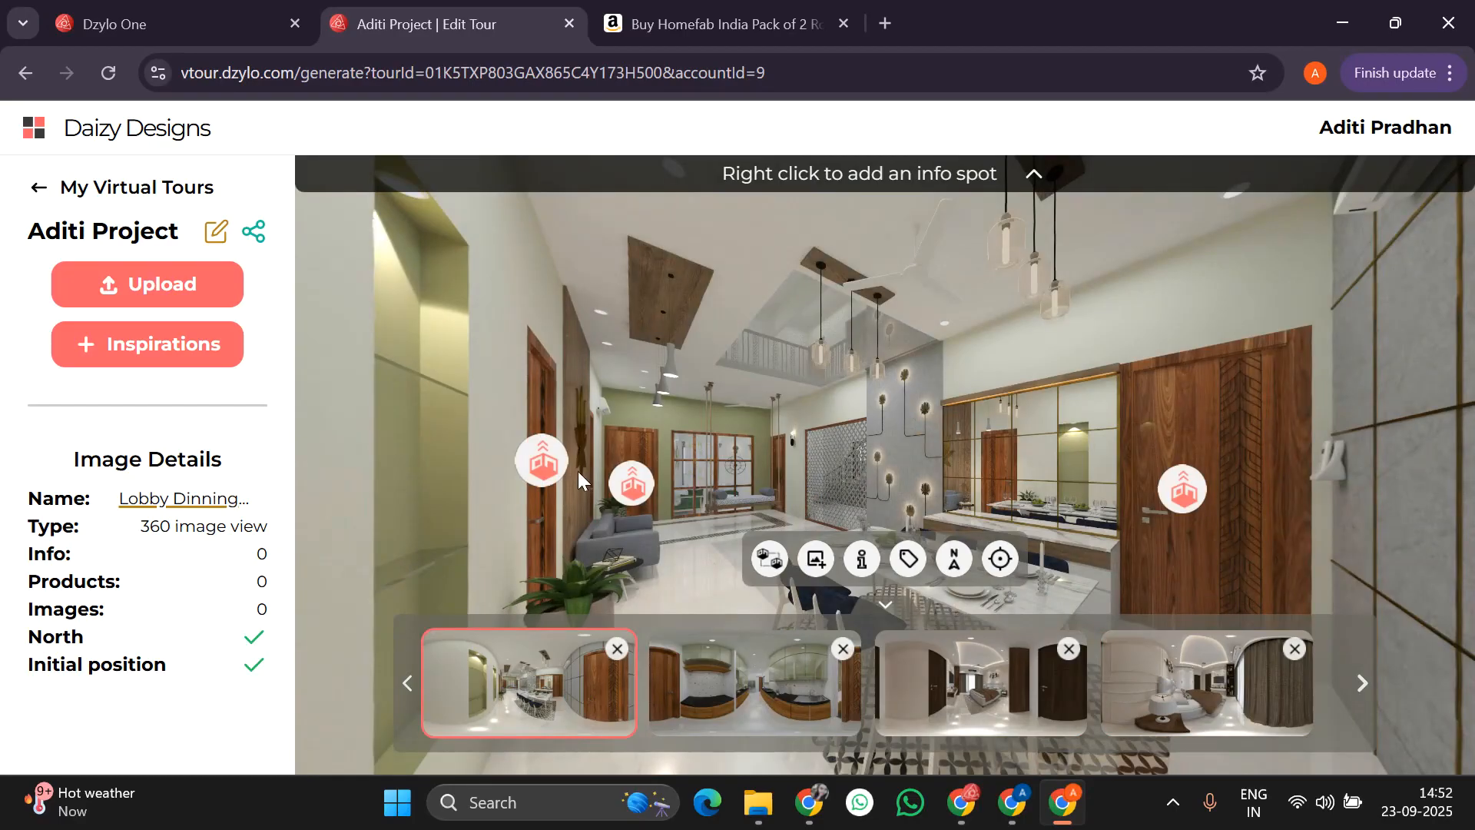
Copy the tour's view link from its sharing options and open it in a new browser tab.
left_click(254, 232)
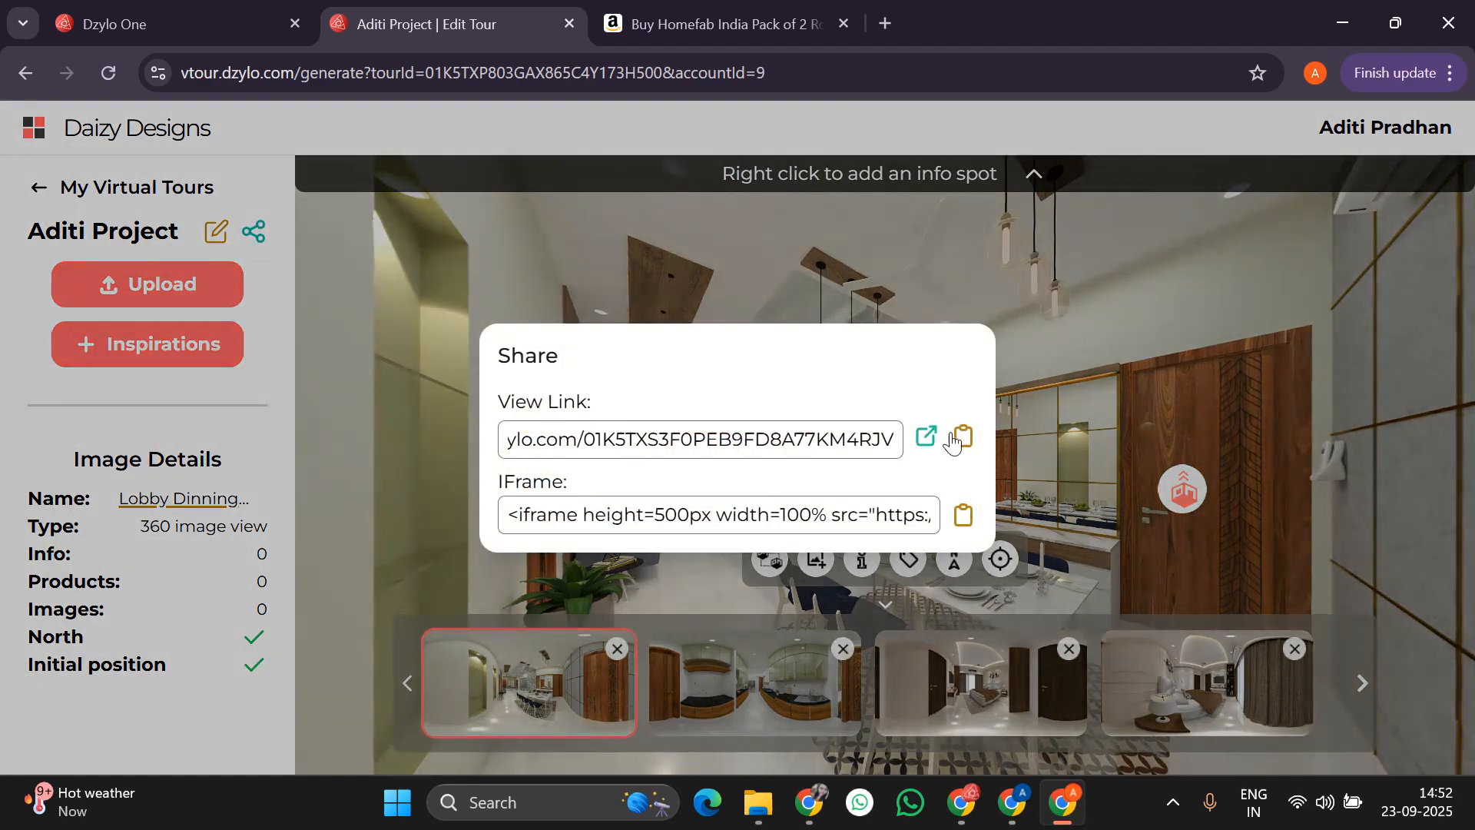
left_click(962, 436)
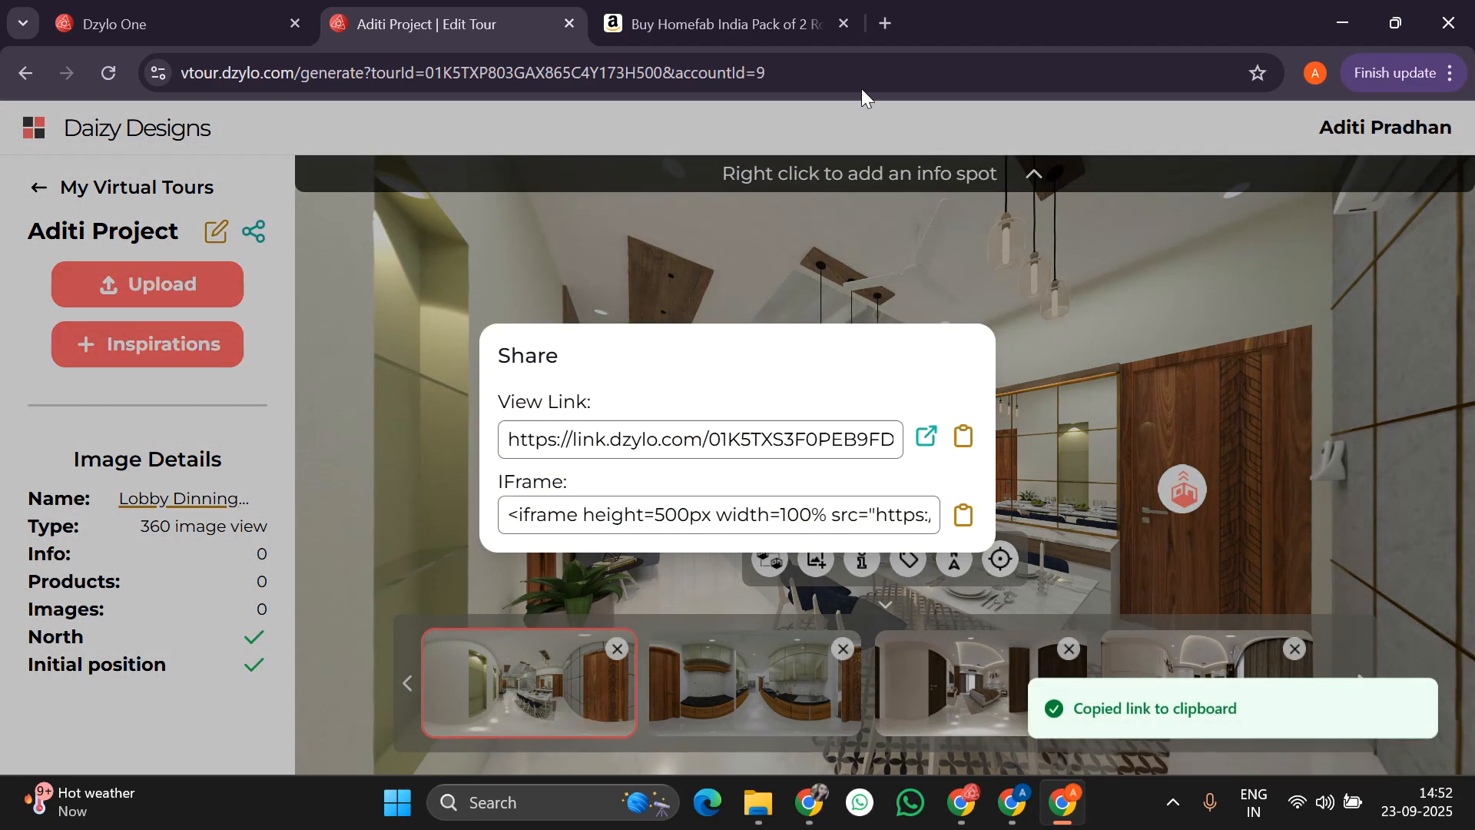
left_click(889, 27)
key("ctrl+v")
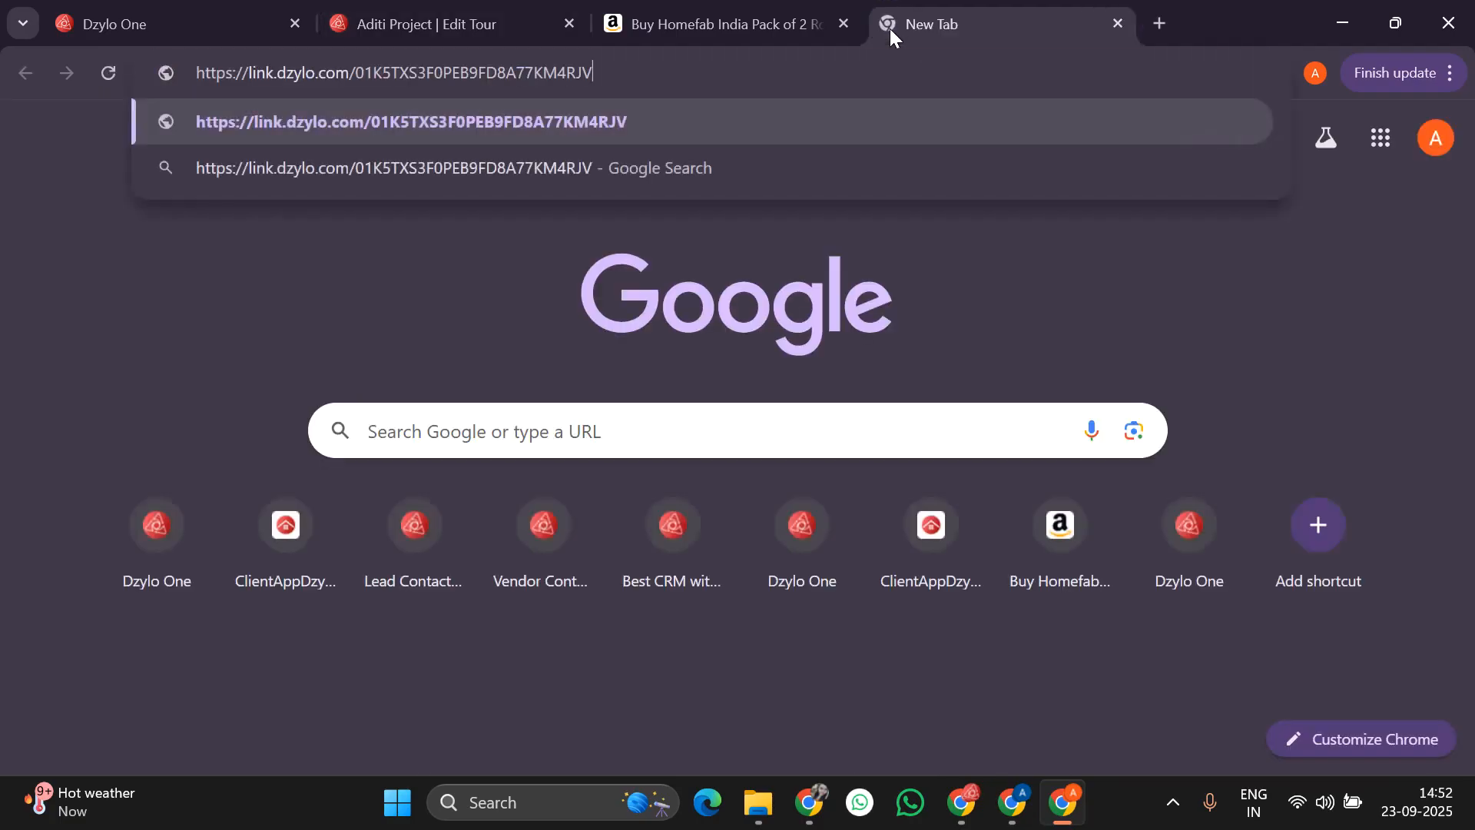
key("Return")
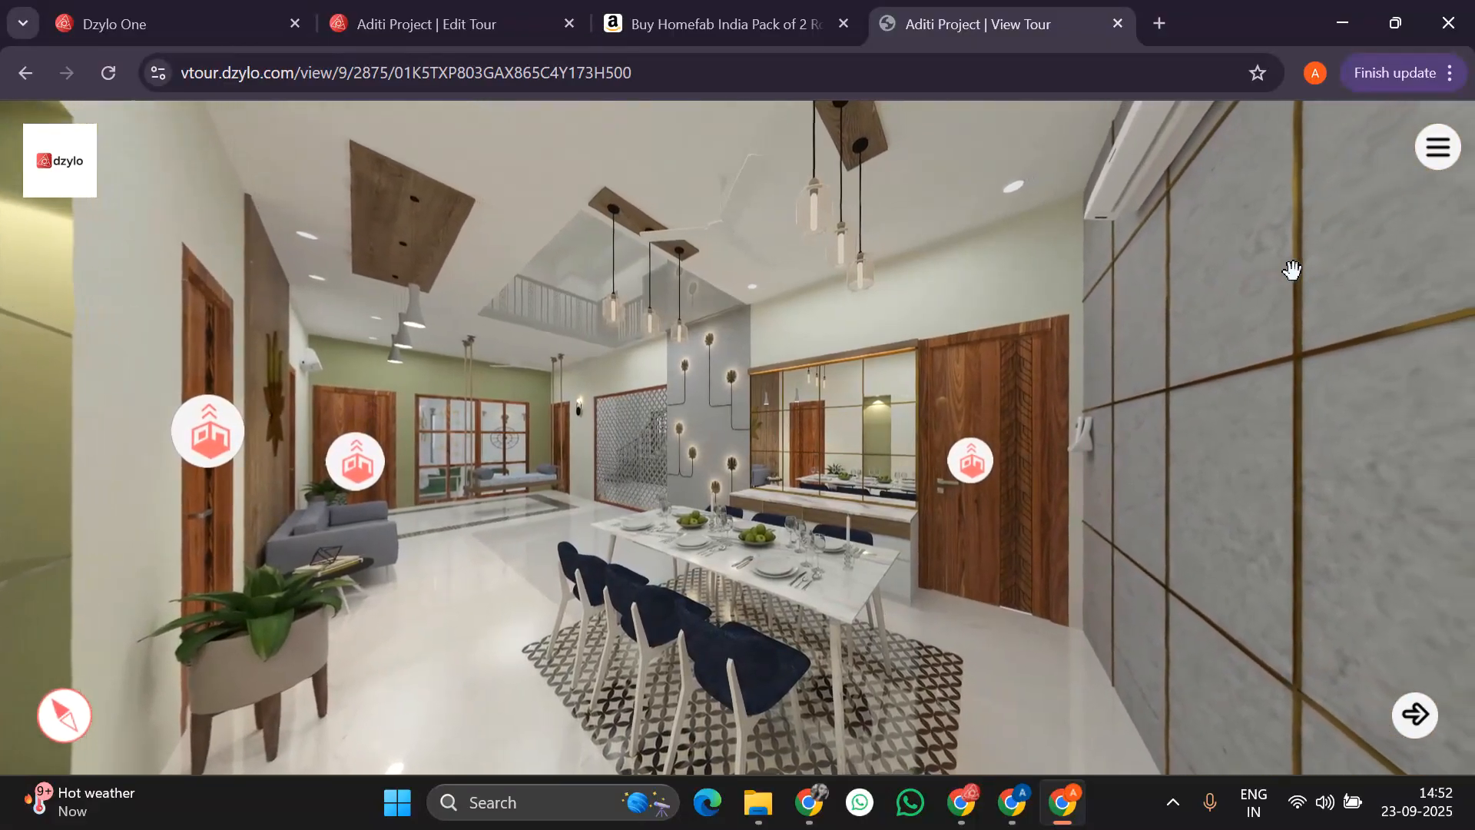
Look around the dining lobby in the published tour and enter the Master Bedroom through its hotspot.
scroll(868, 516, "up", 5)
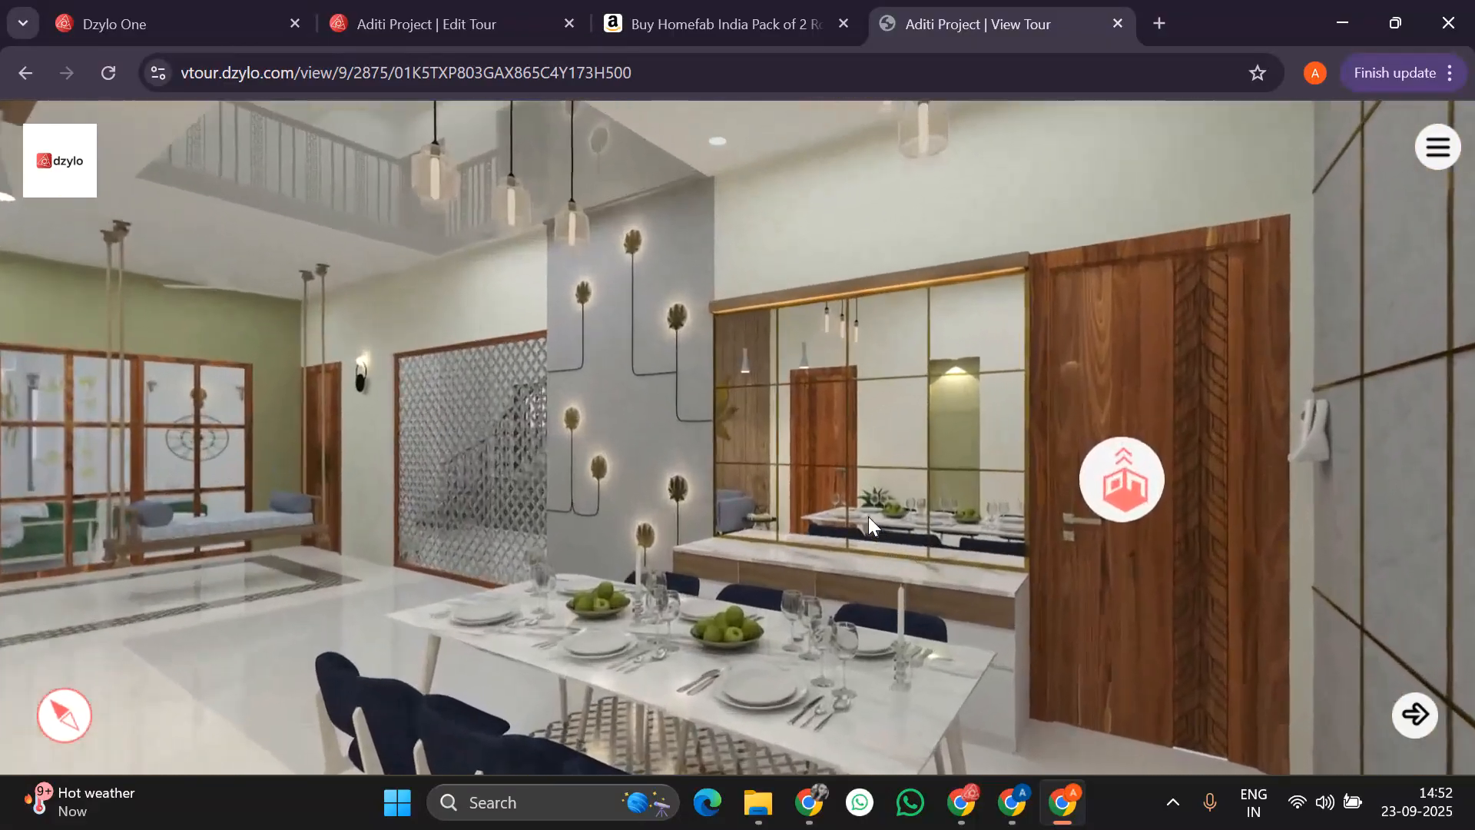
scroll(868, 517, "down", 6)
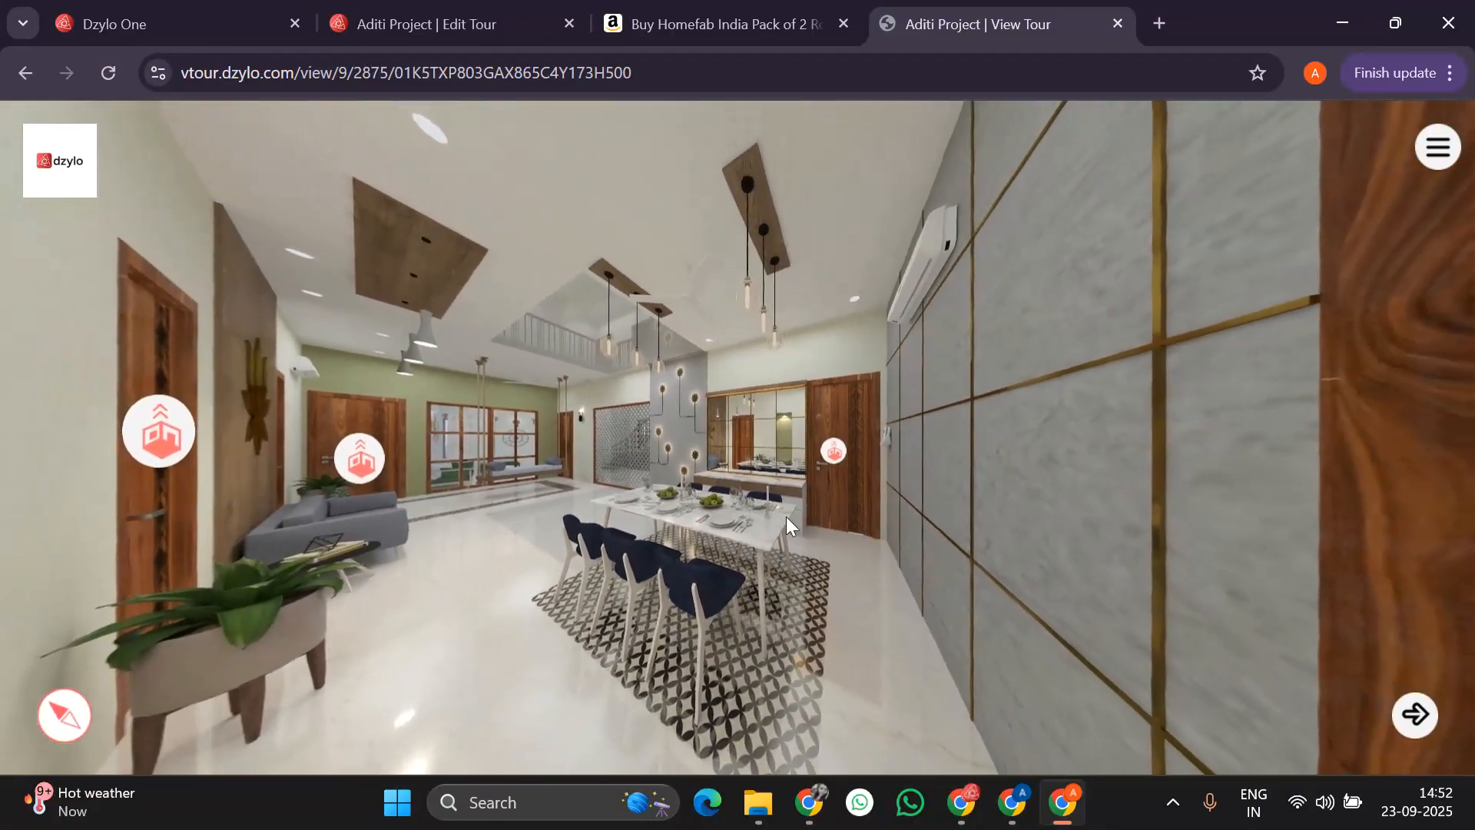
scroll(537, 540, "up", 5)
scroll(537, 539, "down", 4)
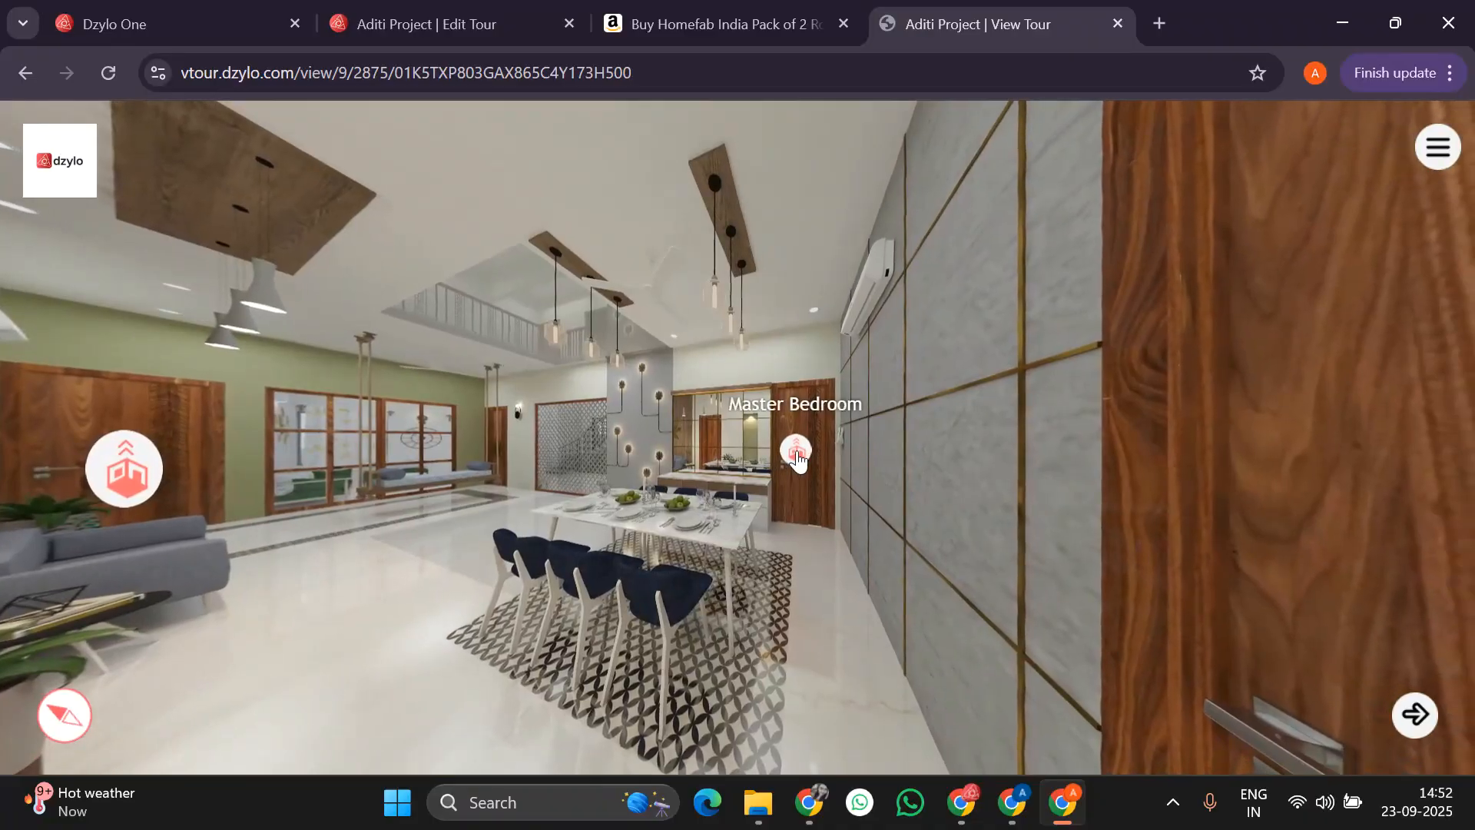
left_click(797, 453)
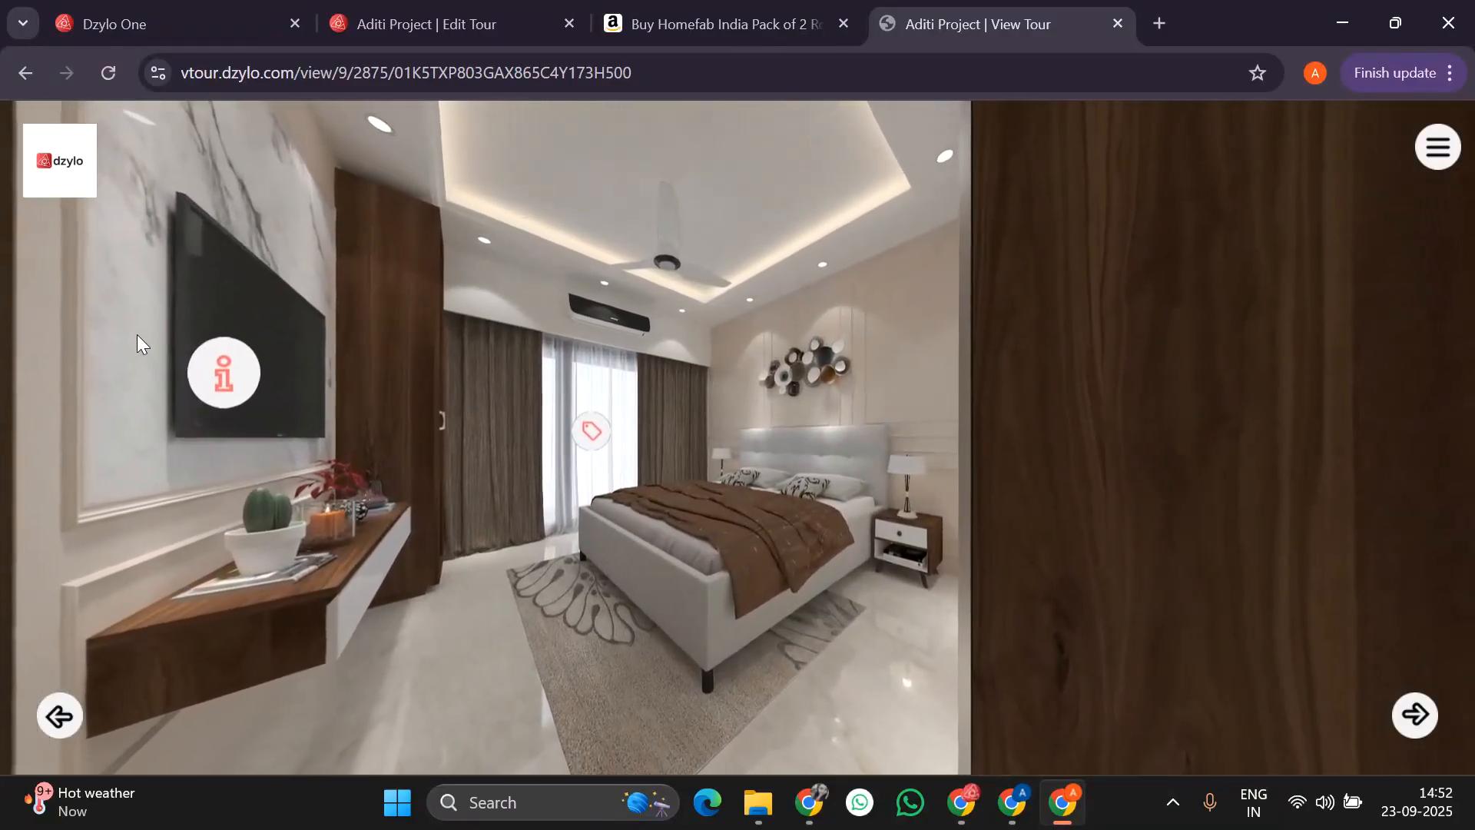
Check the bedroom's "TV Unit" information spot and follow the "Curtain" product link to its Amazon page, returning to the published tour.
left_click(209, 365)
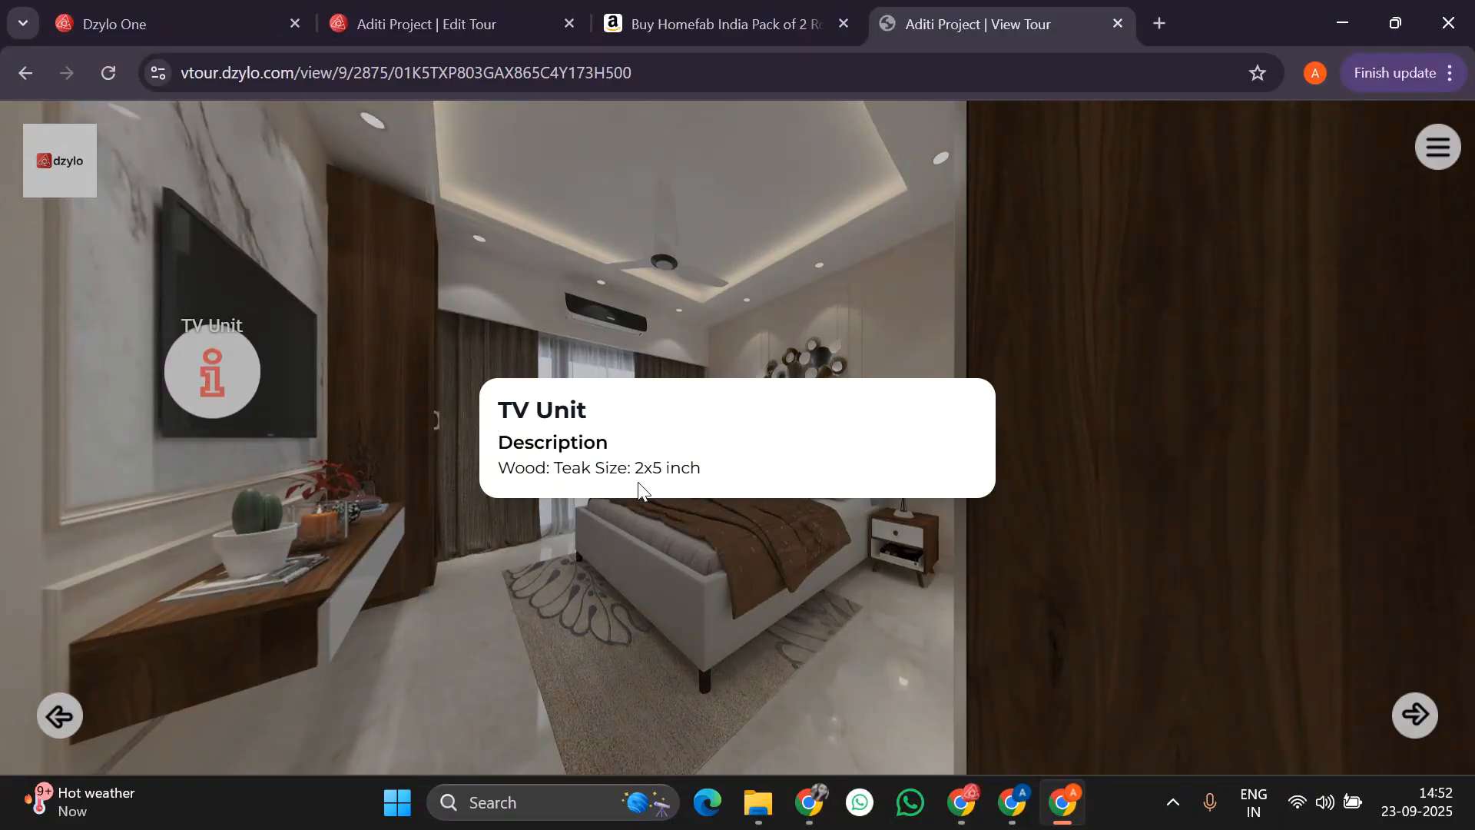
left_click(730, 511)
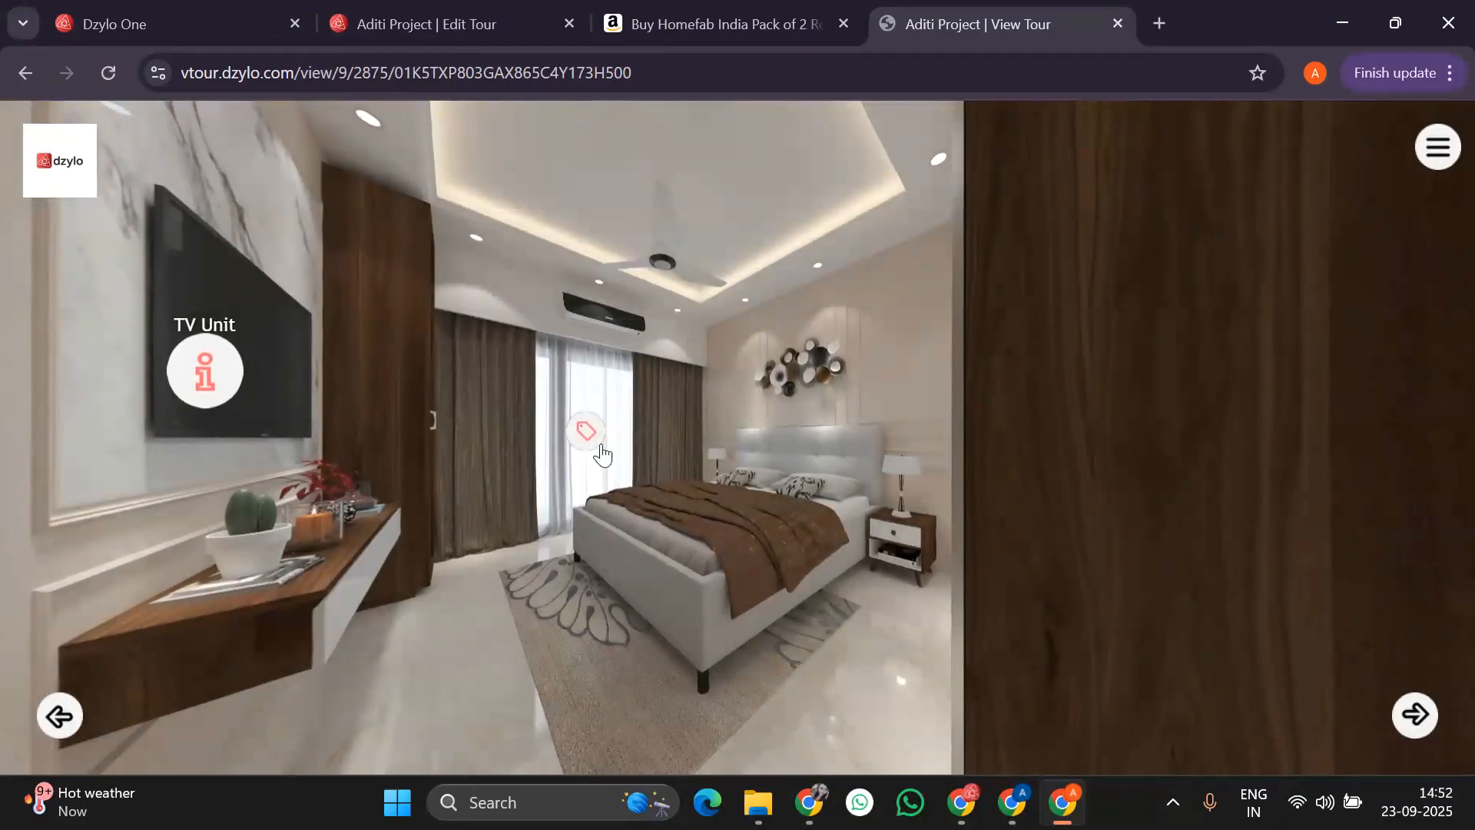
left_click(589, 430)
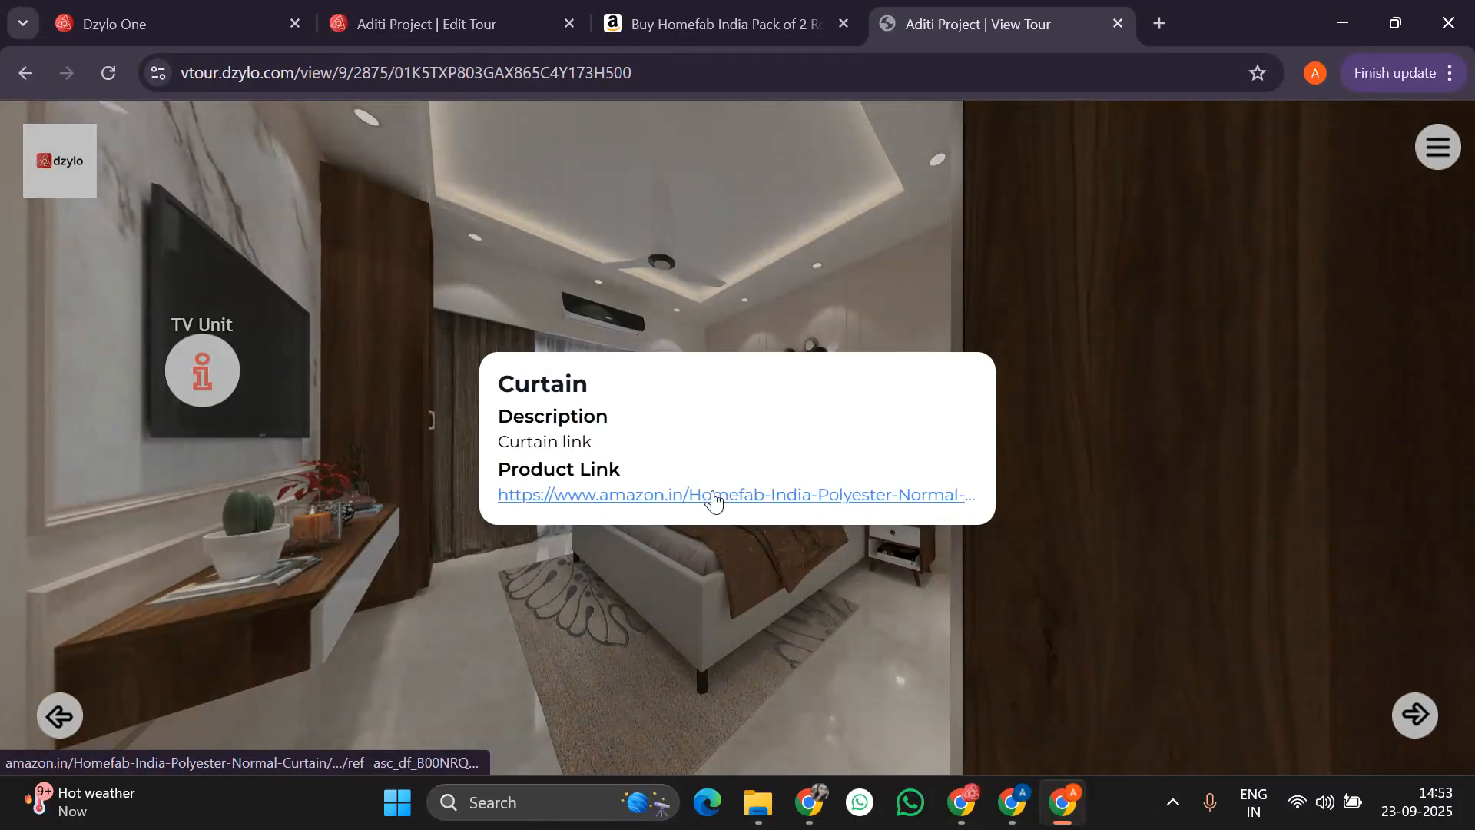
left_click(760, 498)
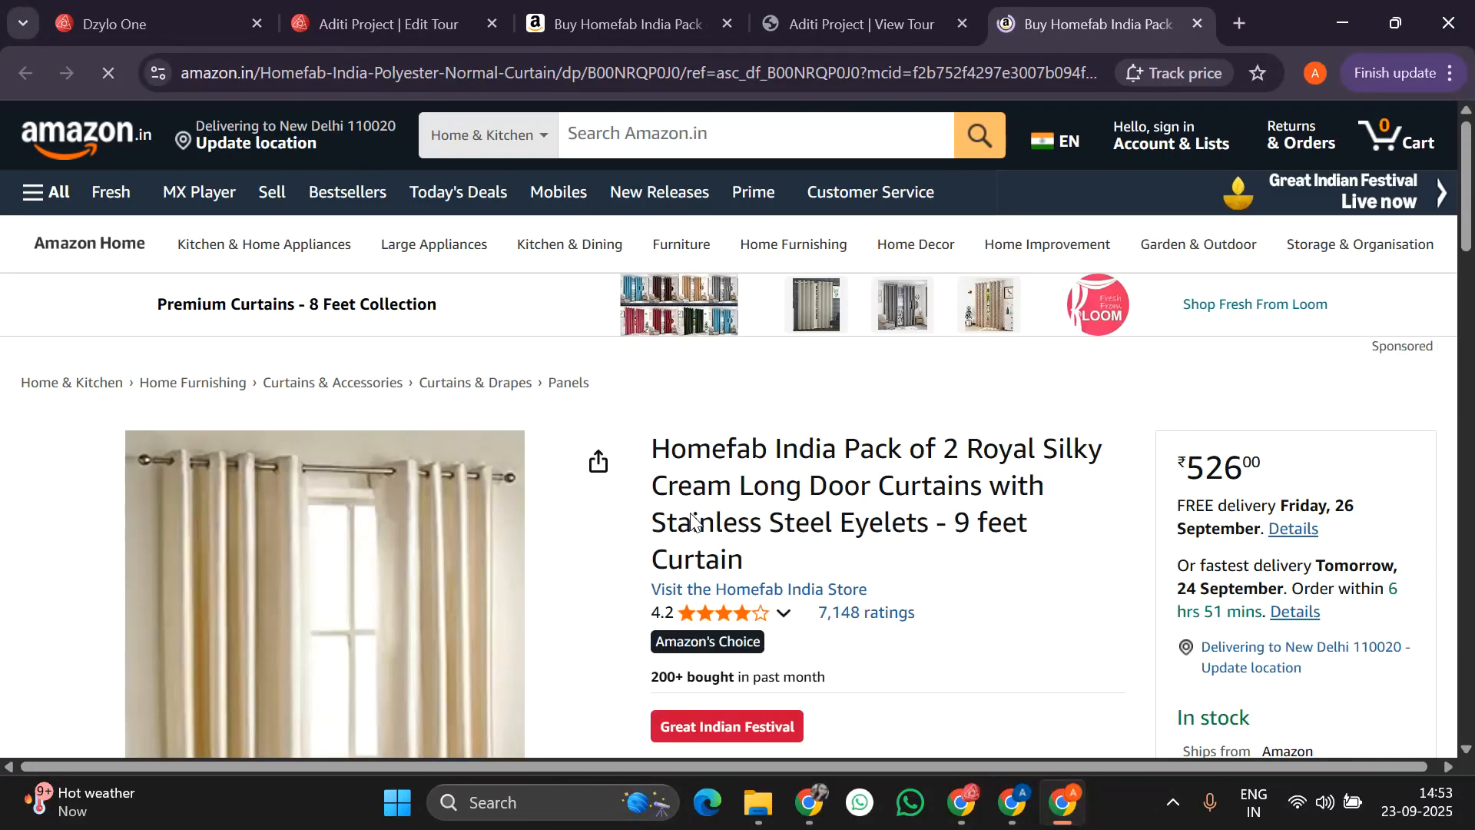
scroll(690, 513, "down", 3)
scroll(690, 513, "up", 2)
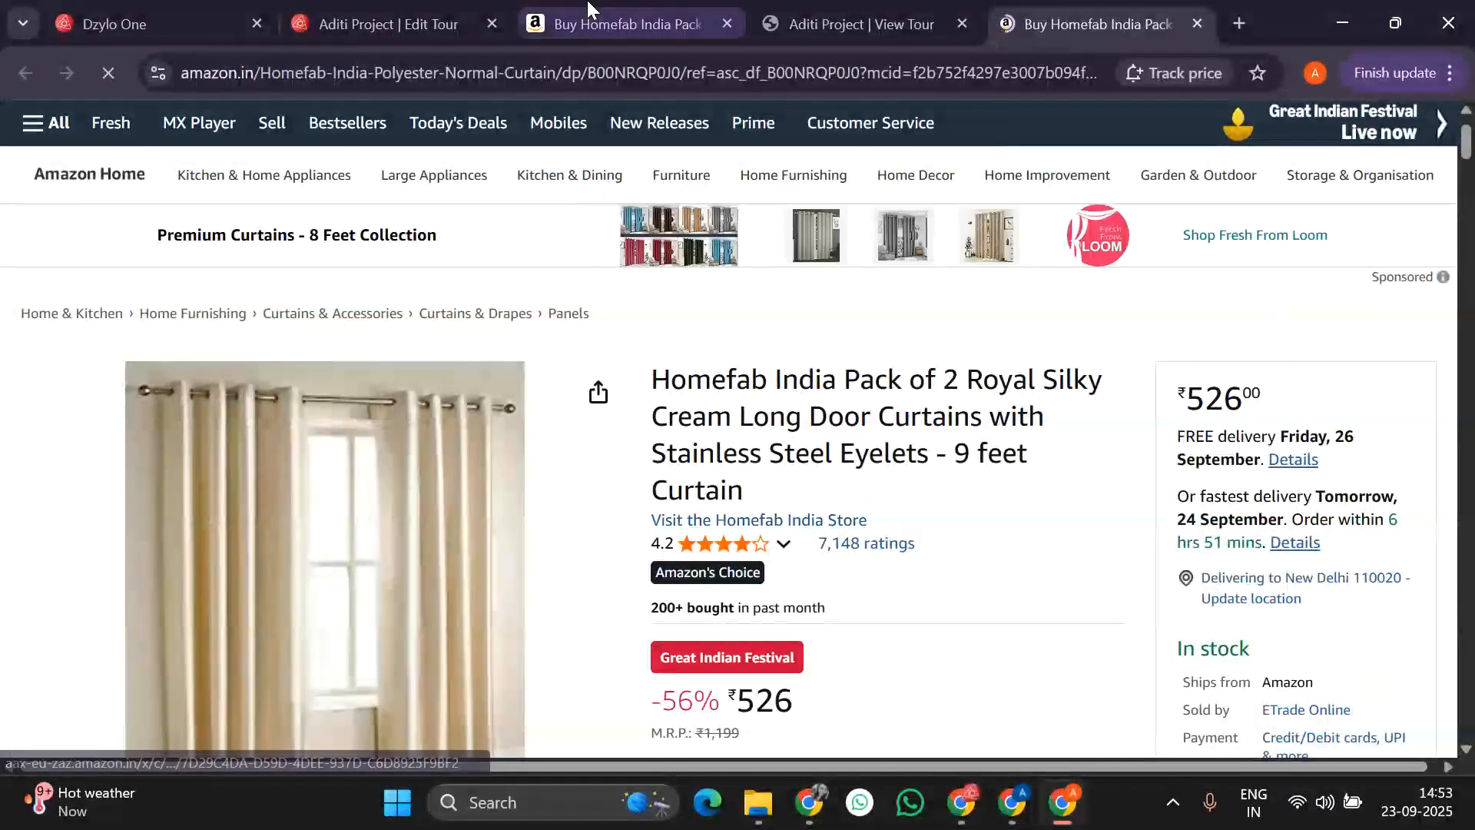
left_click(404, 11)
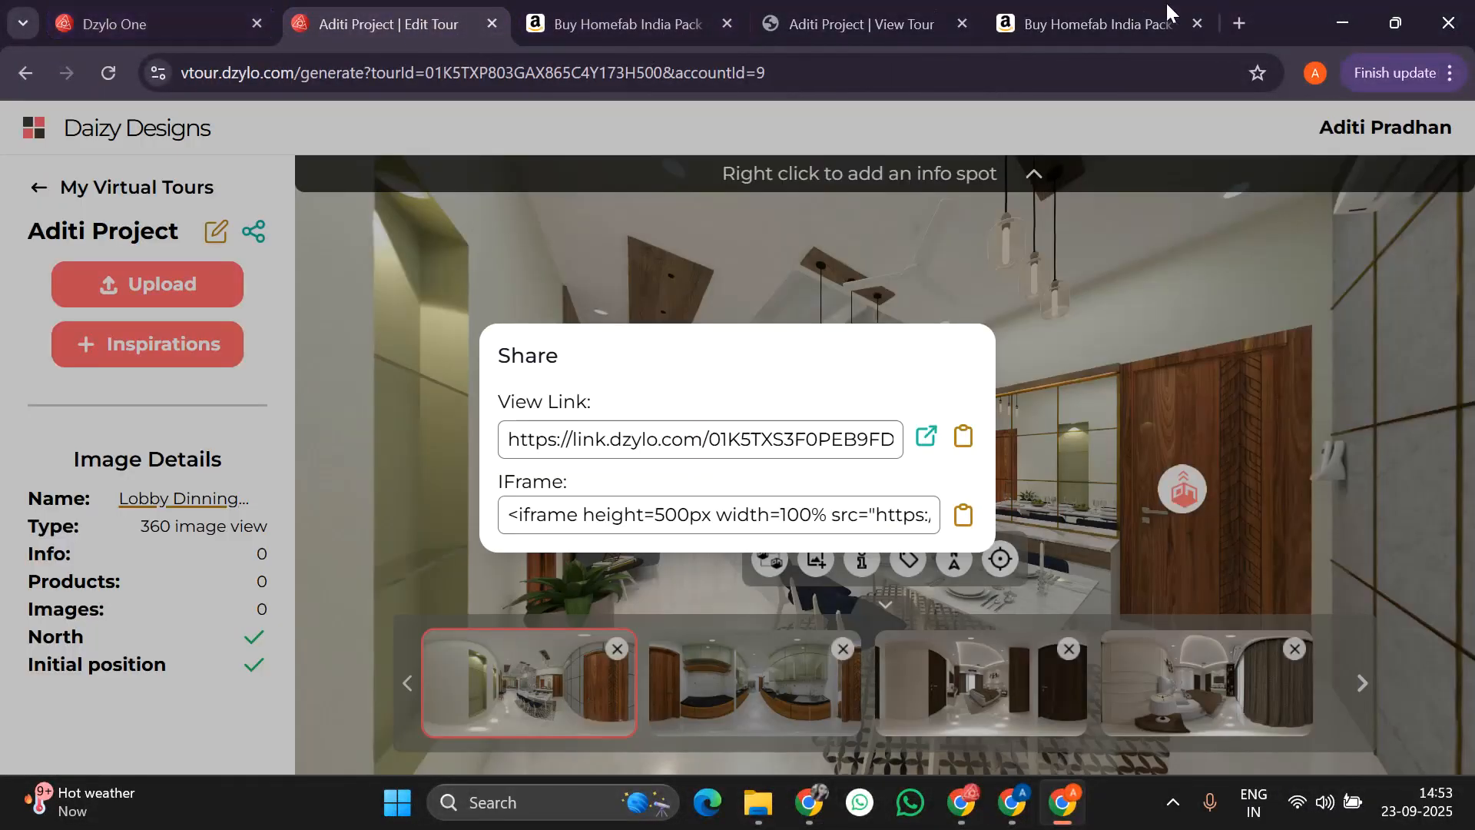
left_click(882, 24)
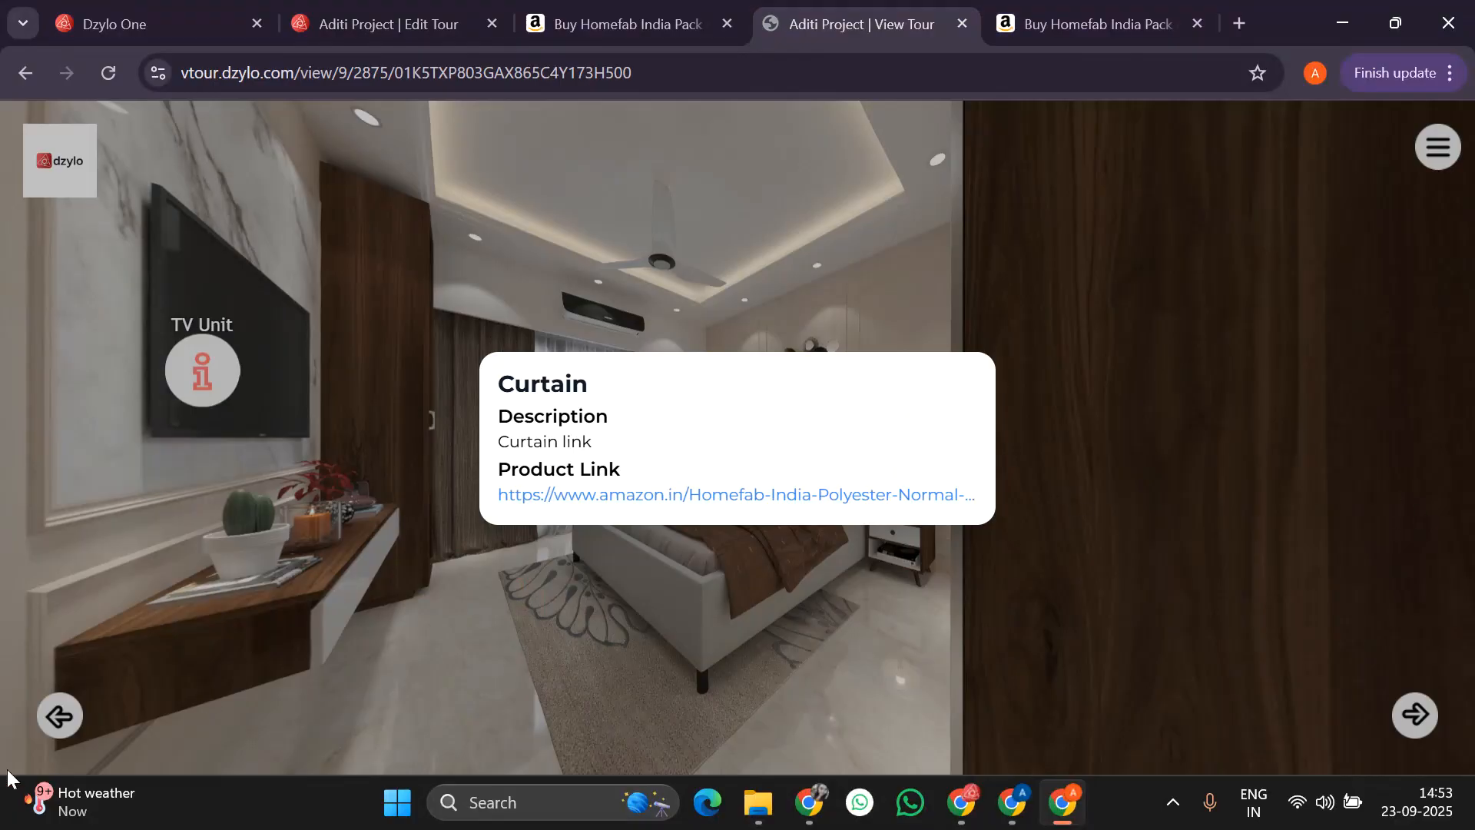
left_click(136, 215)
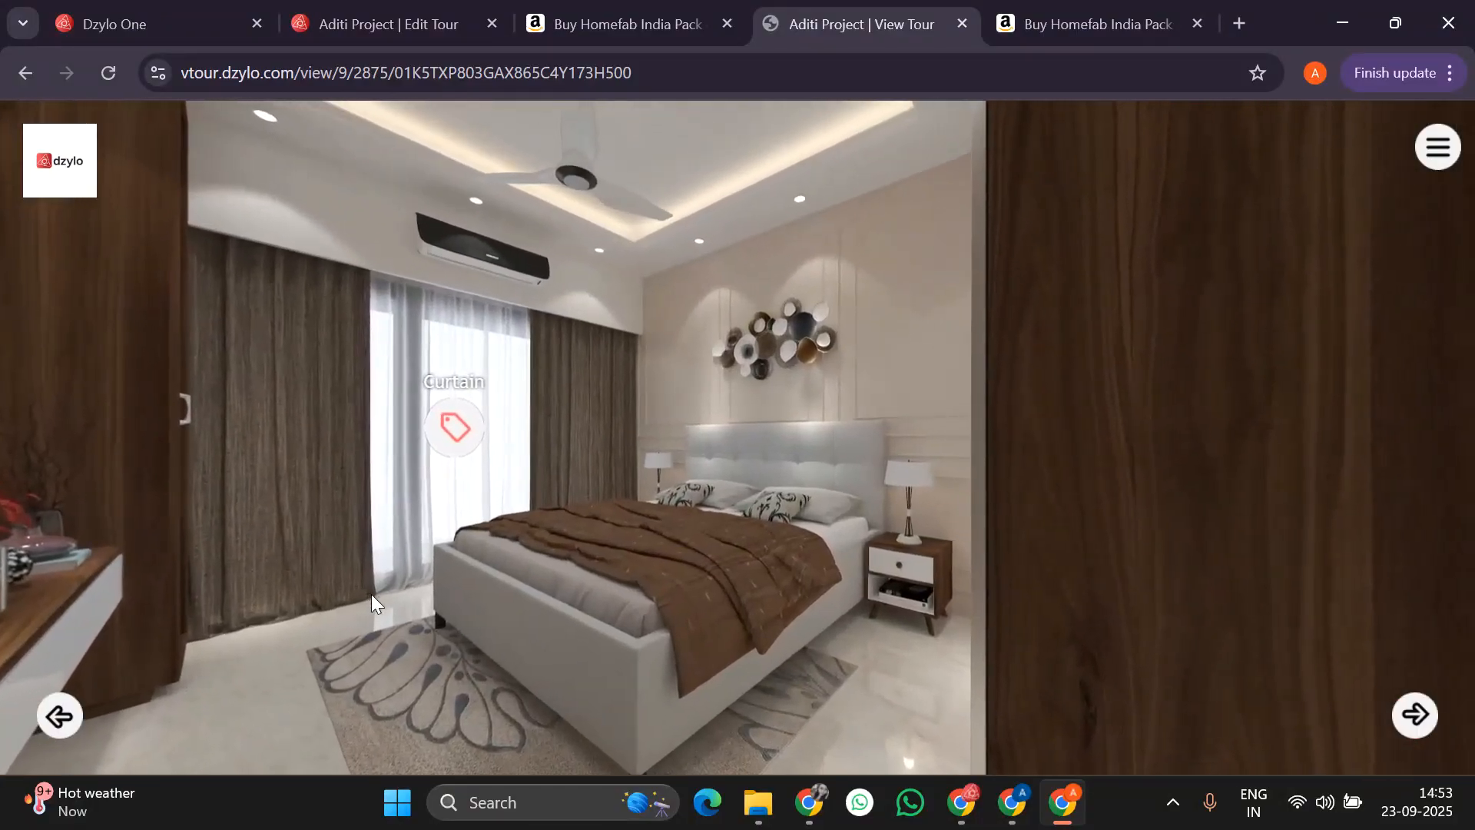
Move through the tour's hotspots from this bedroom to the kitchen, back to the dining lobby and into the other bedroom.
scroll(371, 593, "down", 3)
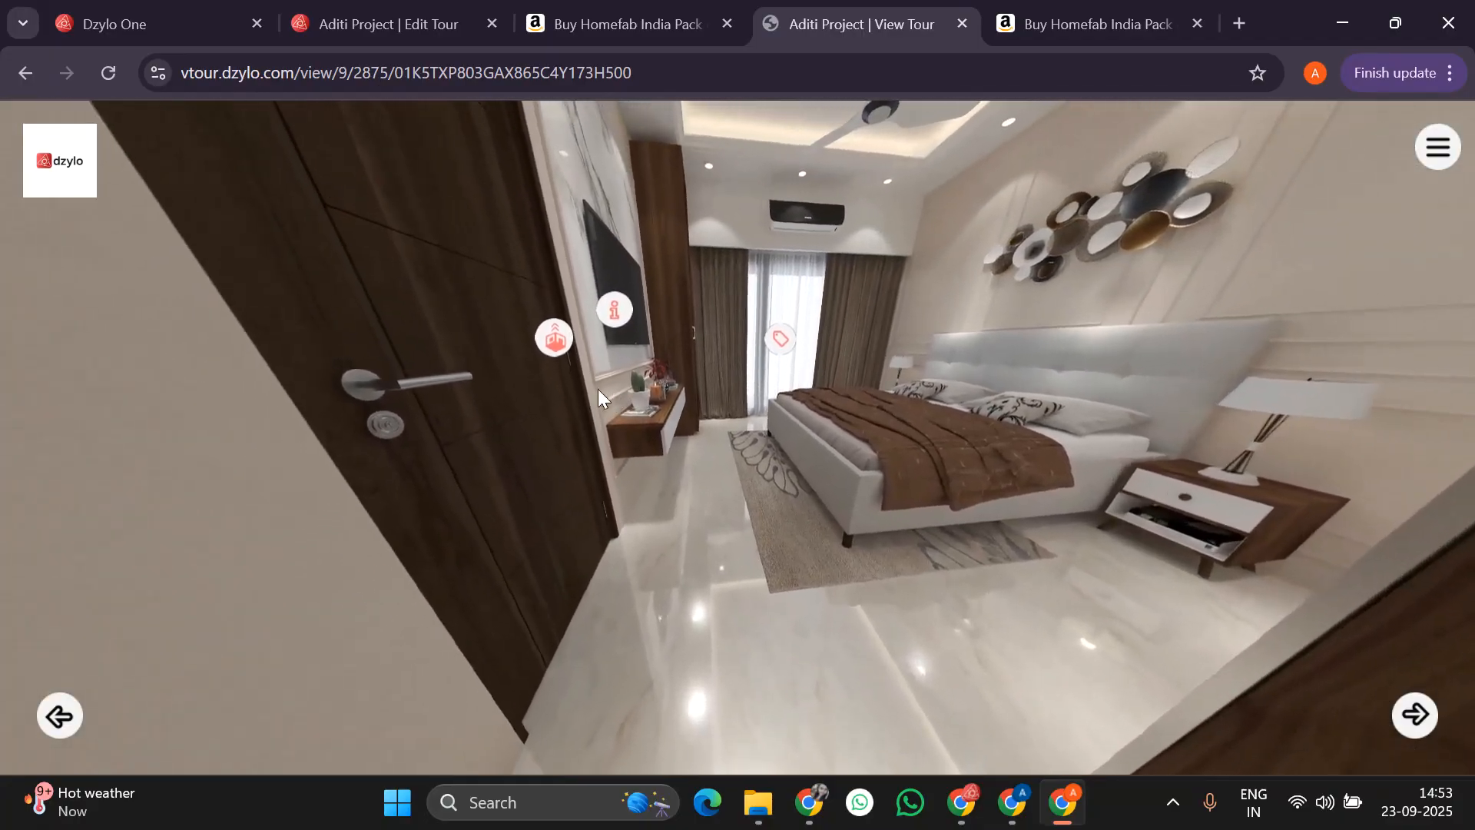
left_click(569, 330)
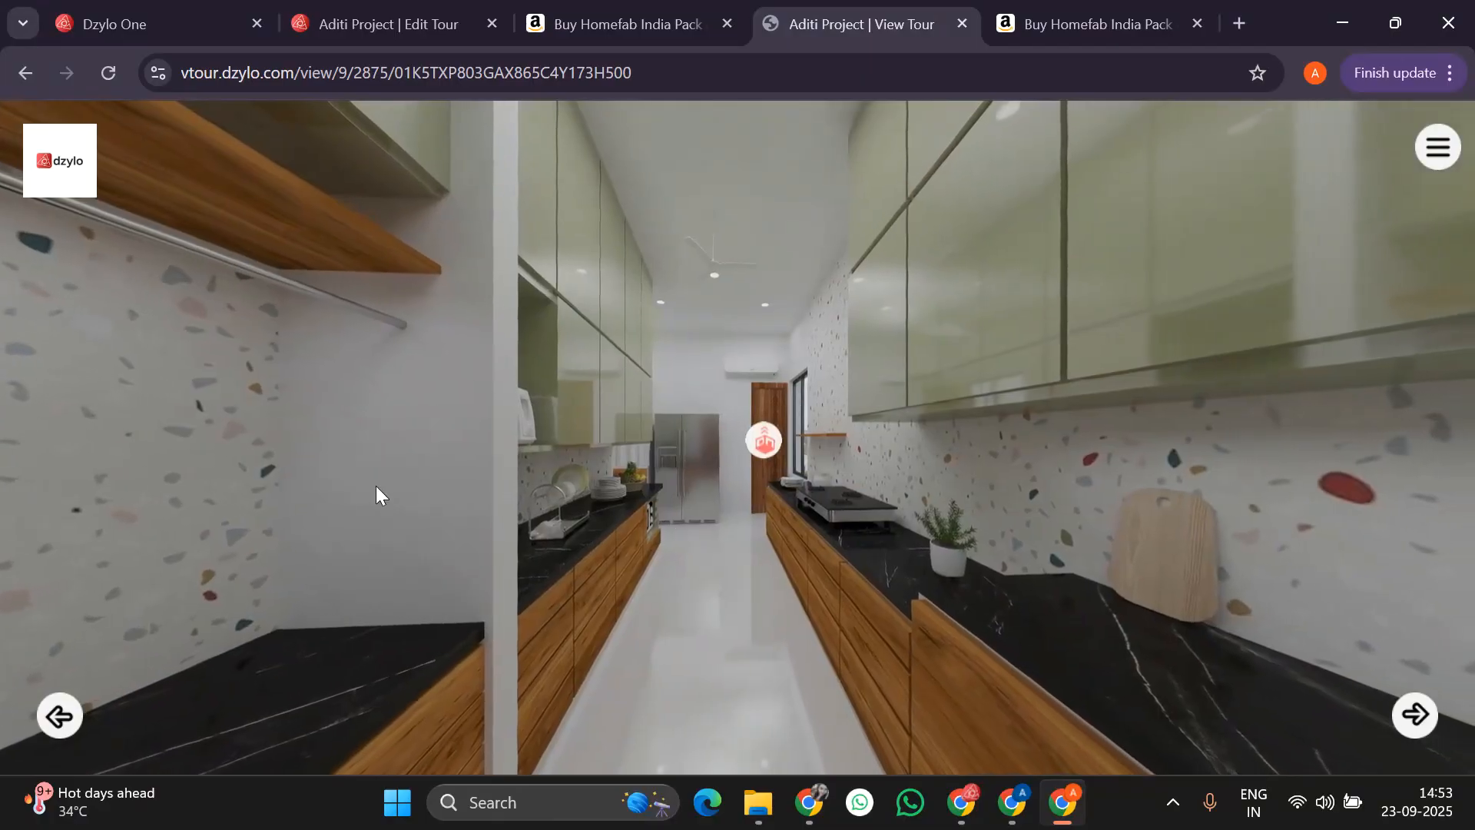
left_click(755, 439)
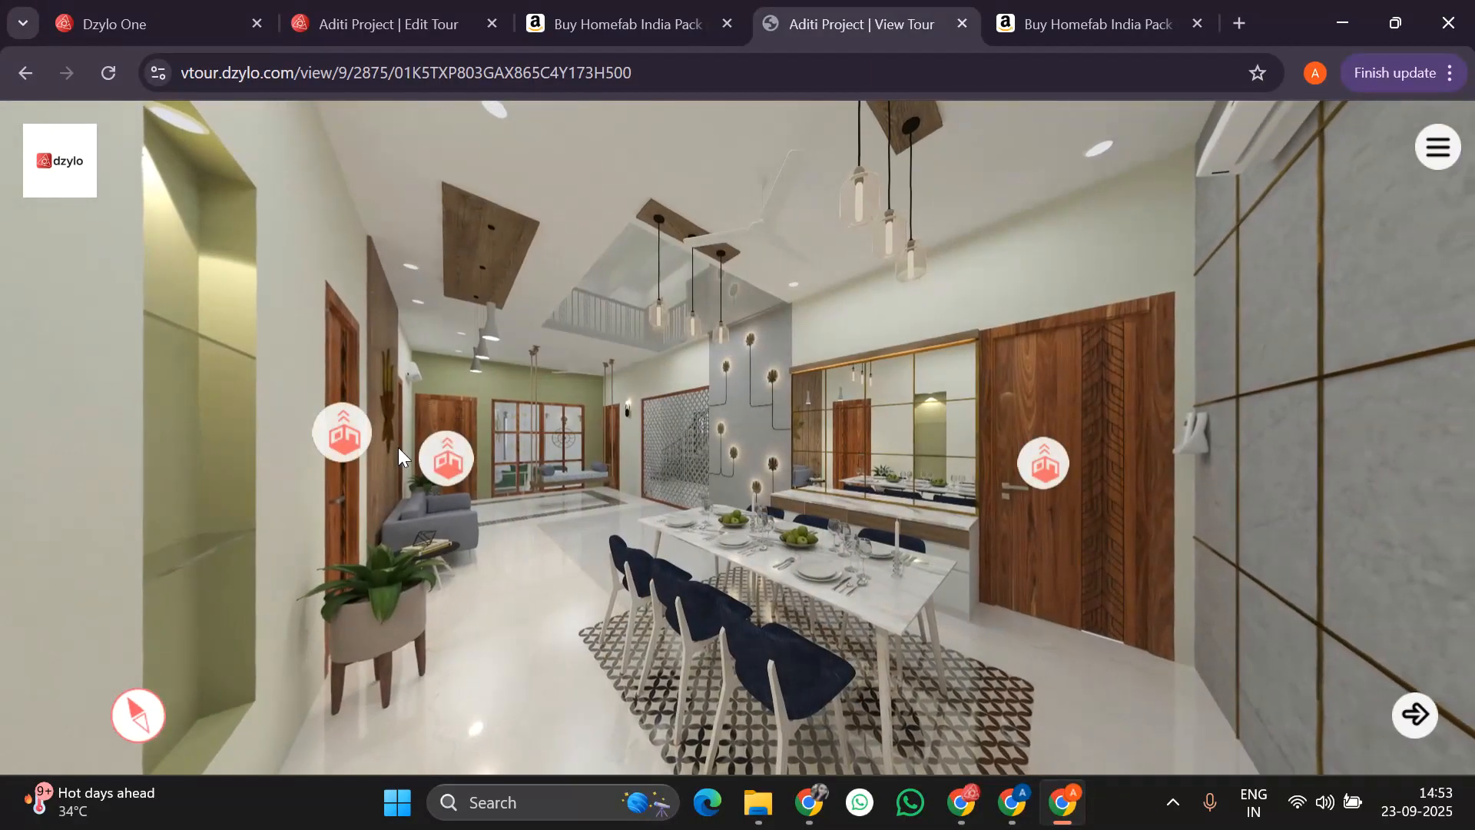
left_click(426, 454)
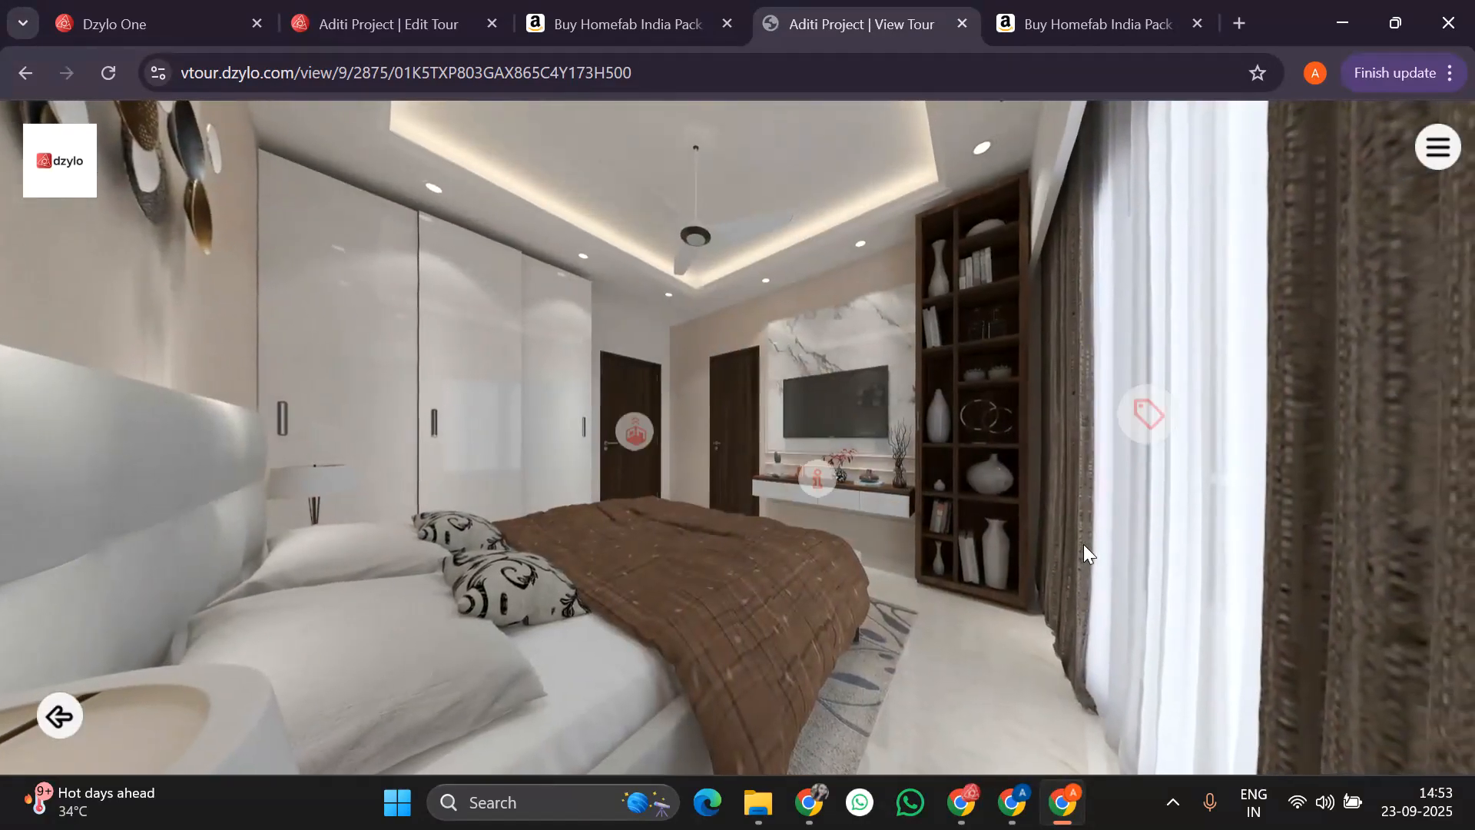
Check the "TV Unit" information spot and the "Curtain" product link in the bedroom with the bookshelf.
left_click(823, 482)
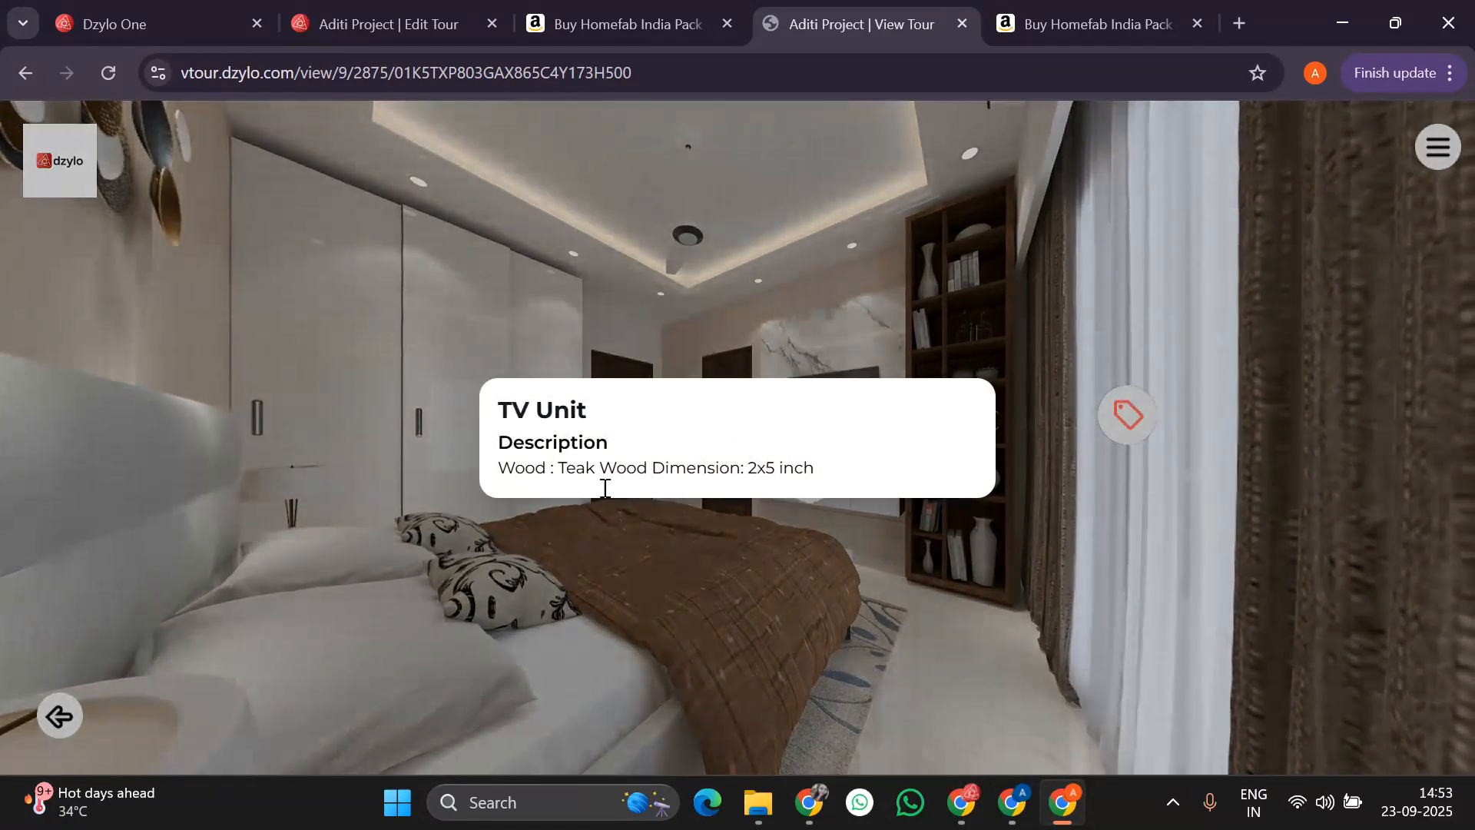
left_click(984, 632)
left_click(1127, 413)
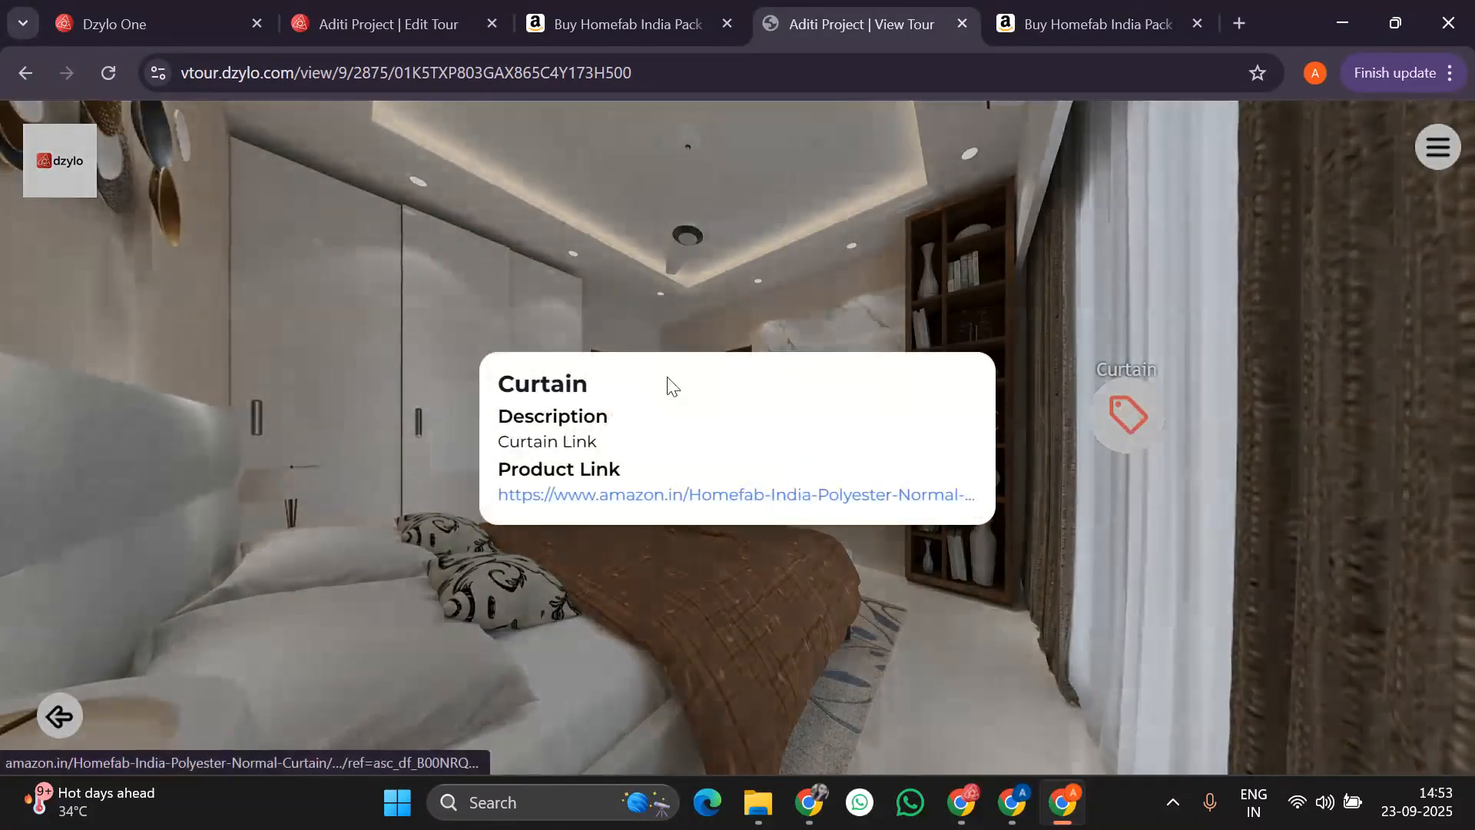
left_click(811, 279)
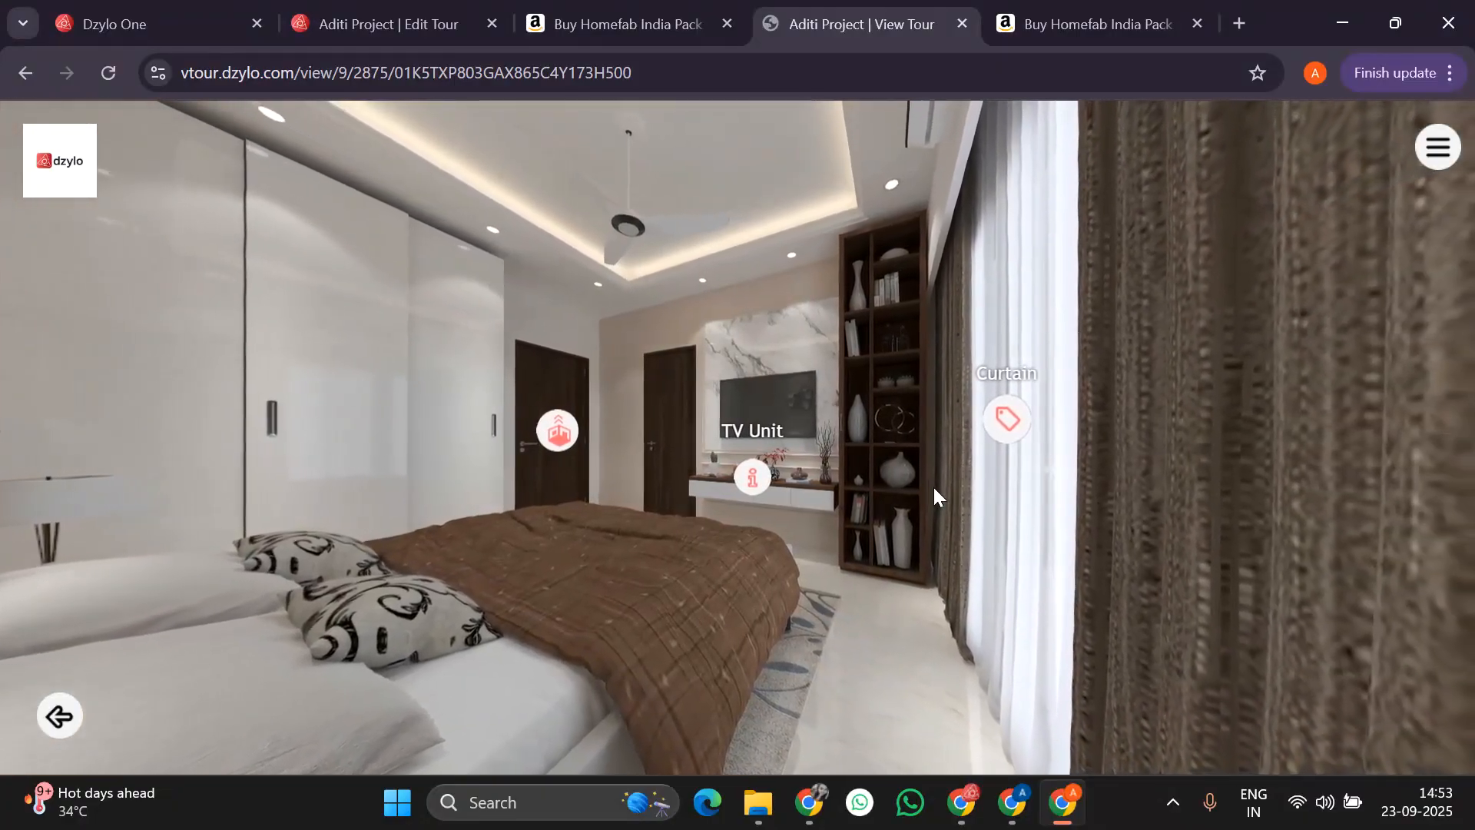
Return to the tour editor and copy the tour's view link from its sharing options.
left_click(395, 12)
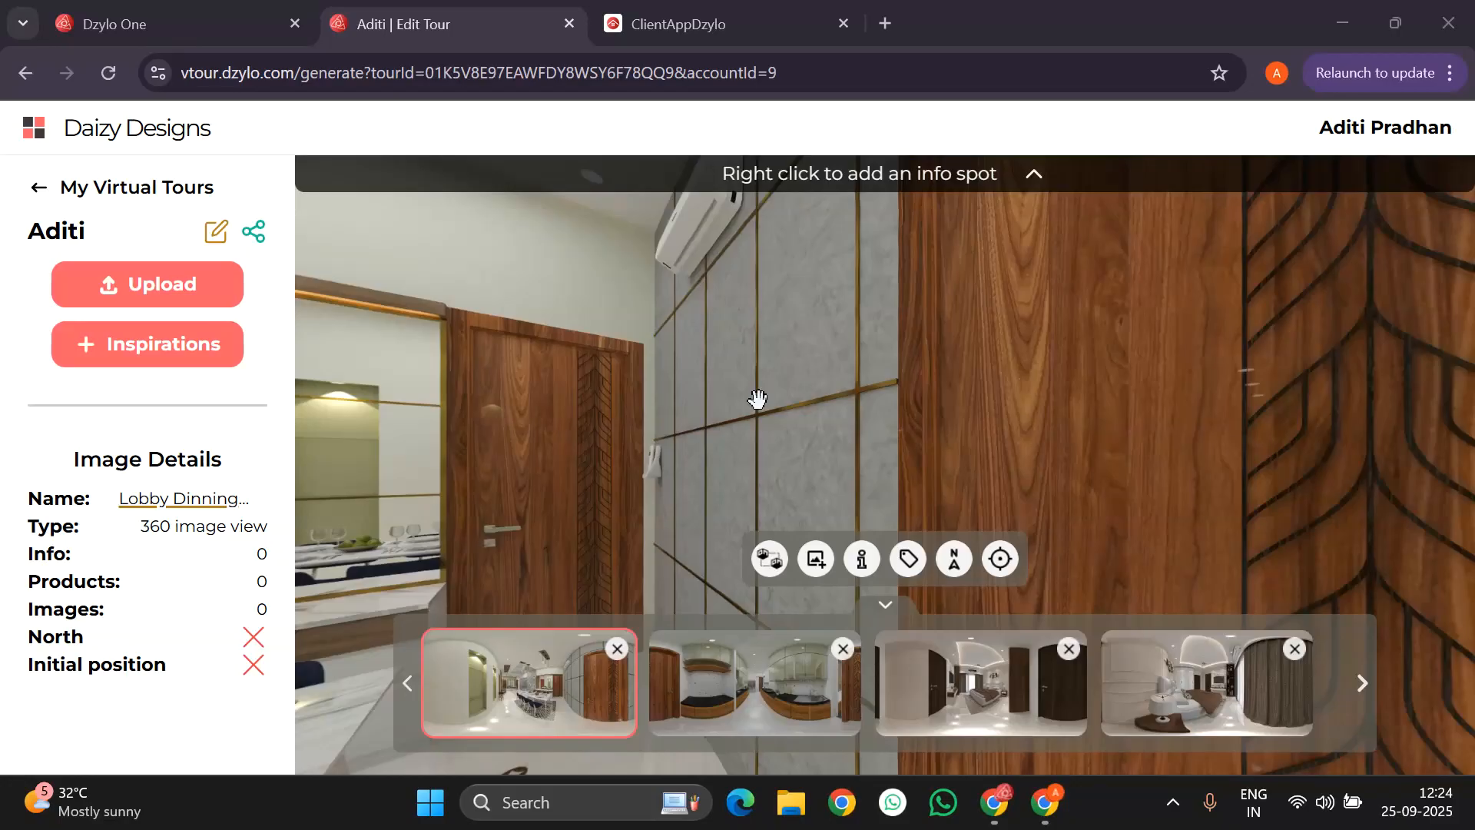
left_click(258, 226)
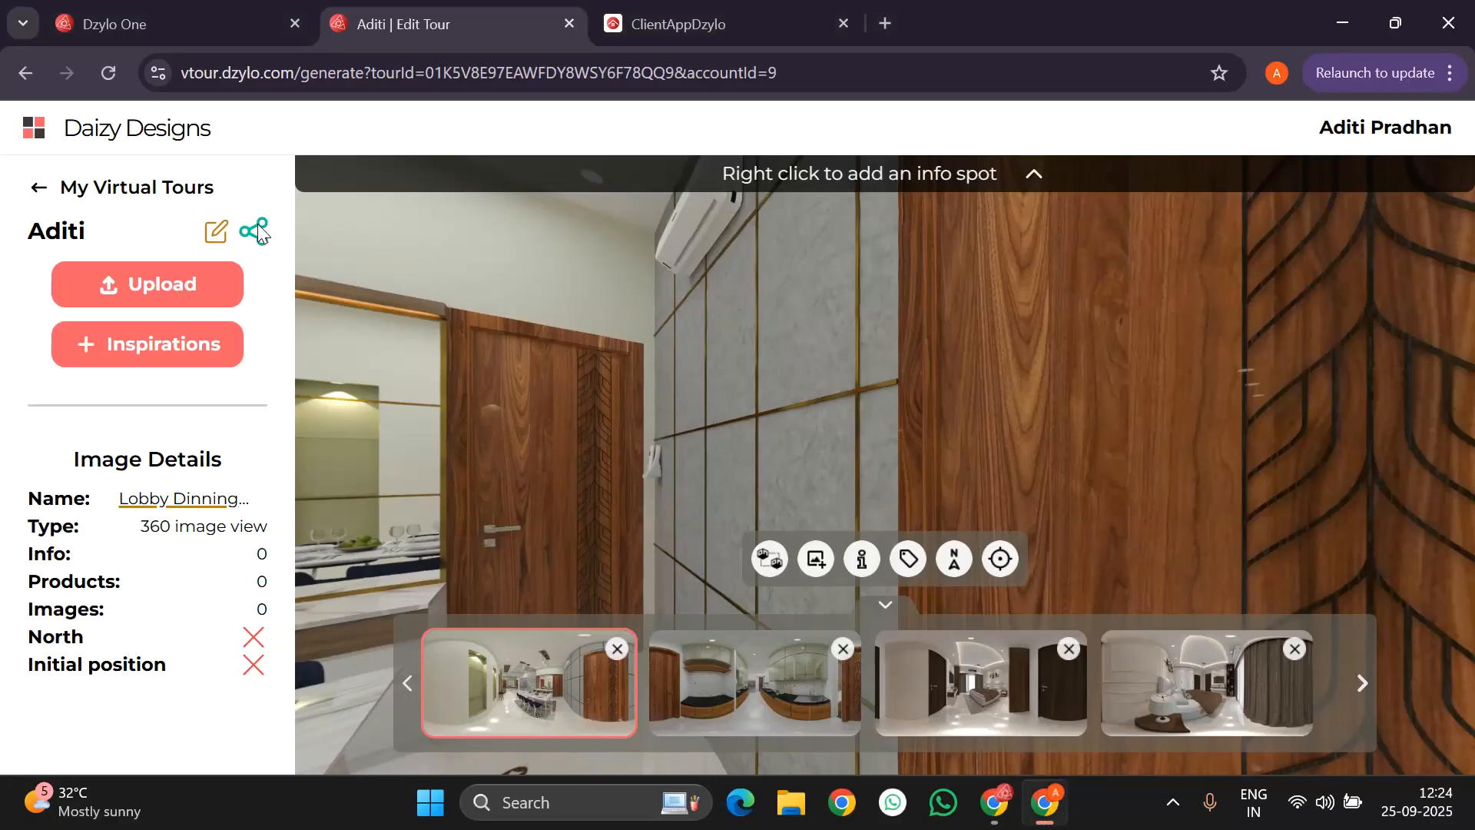
left_click(259, 231)
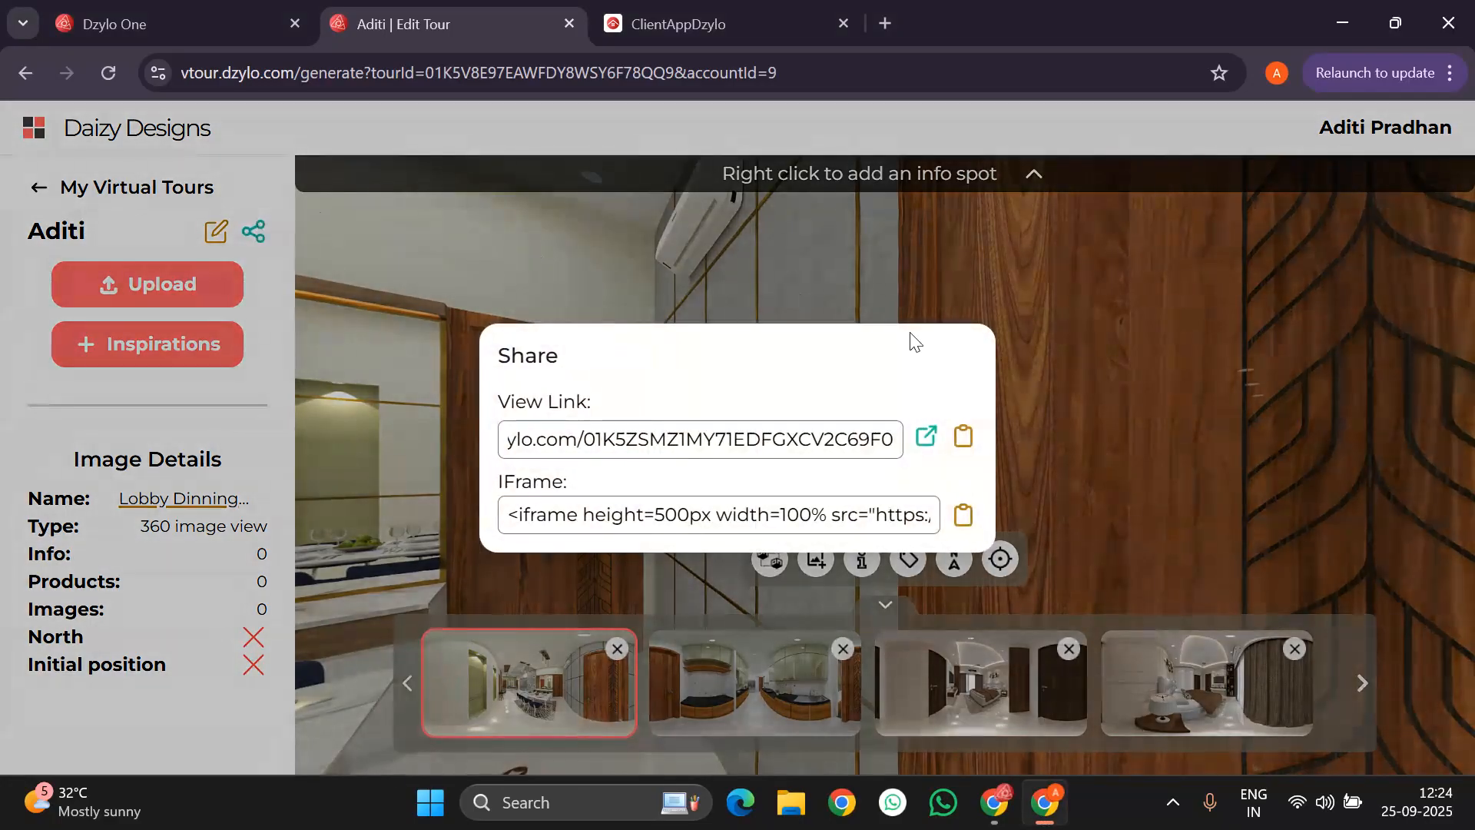
left_click(962, 438)
Switch to Dzylo One and open the Designs & Documents of the first project in the Projects list.
left_click(140, 18)
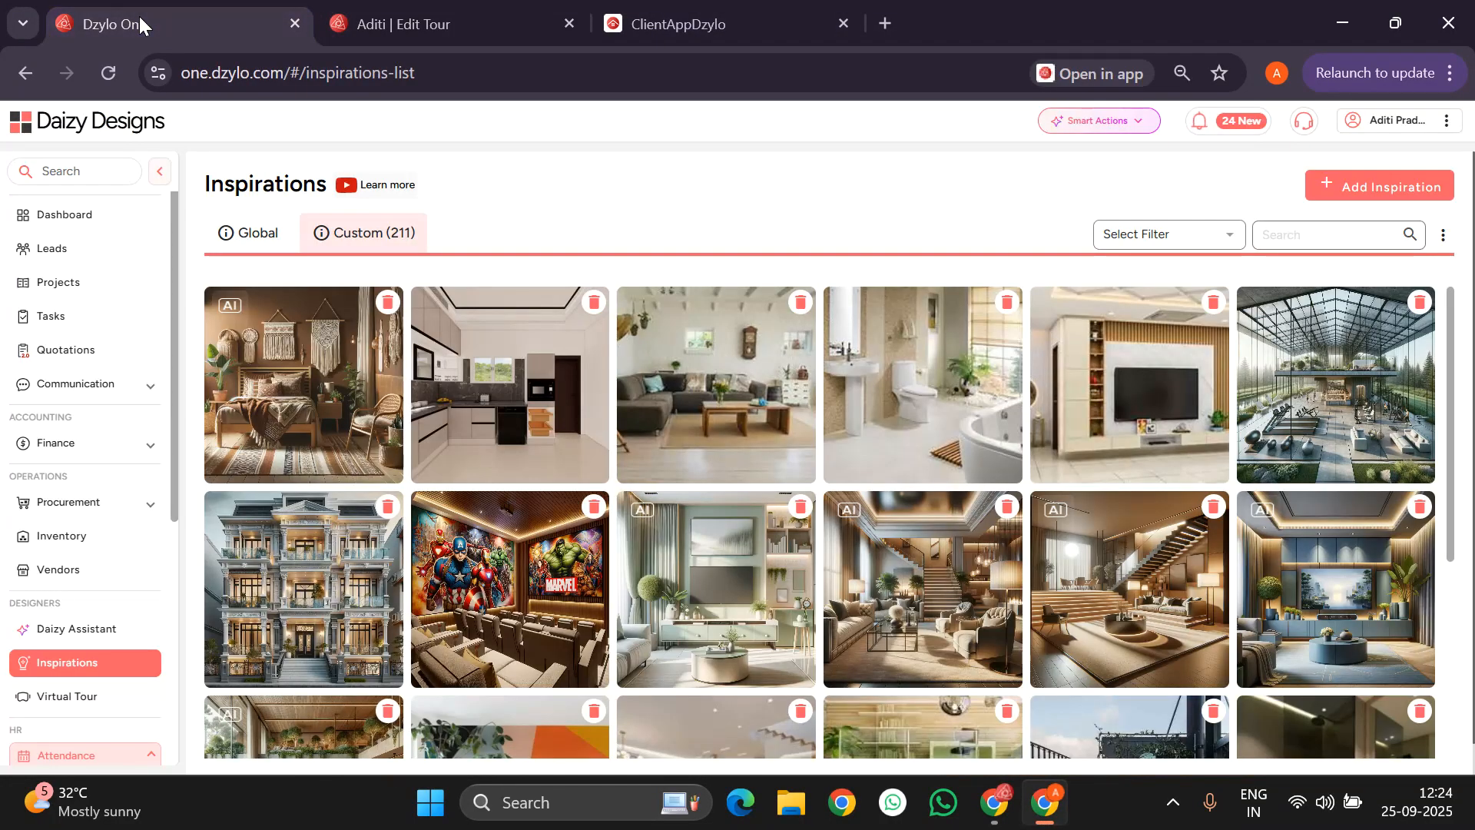
left_click(56, 287)
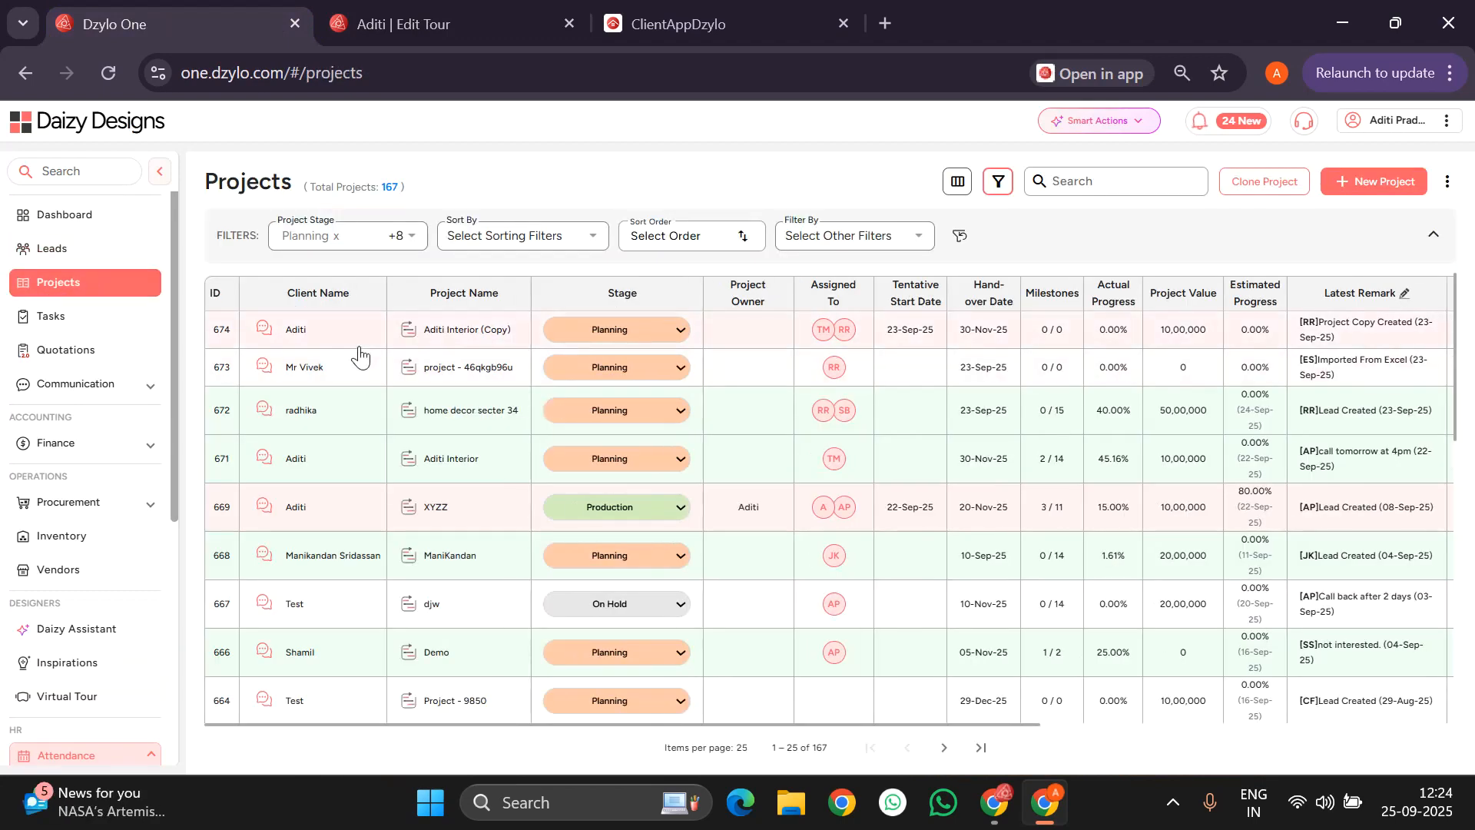
left_click(321, 338)
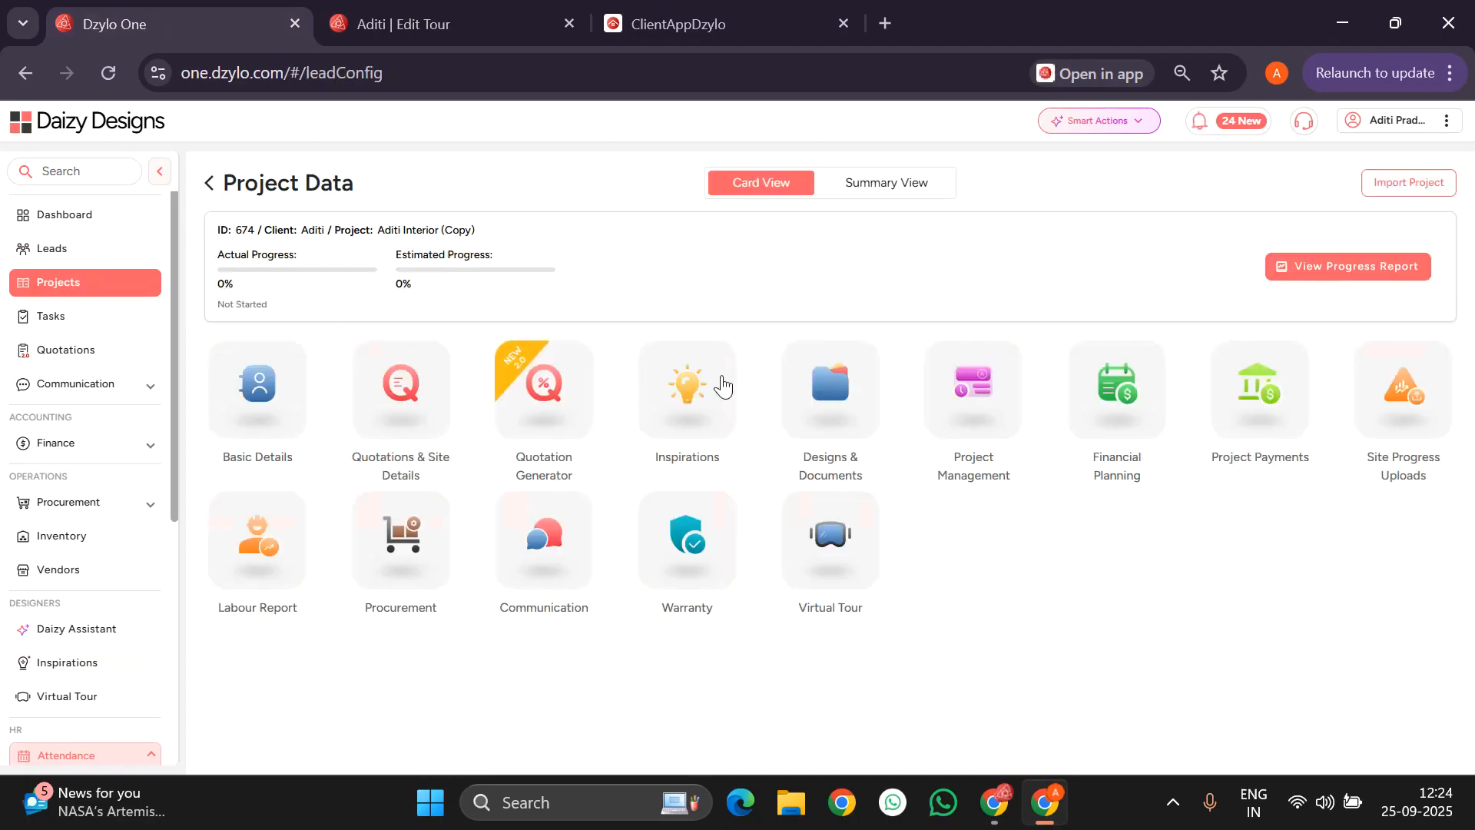
left_click(824, 412)
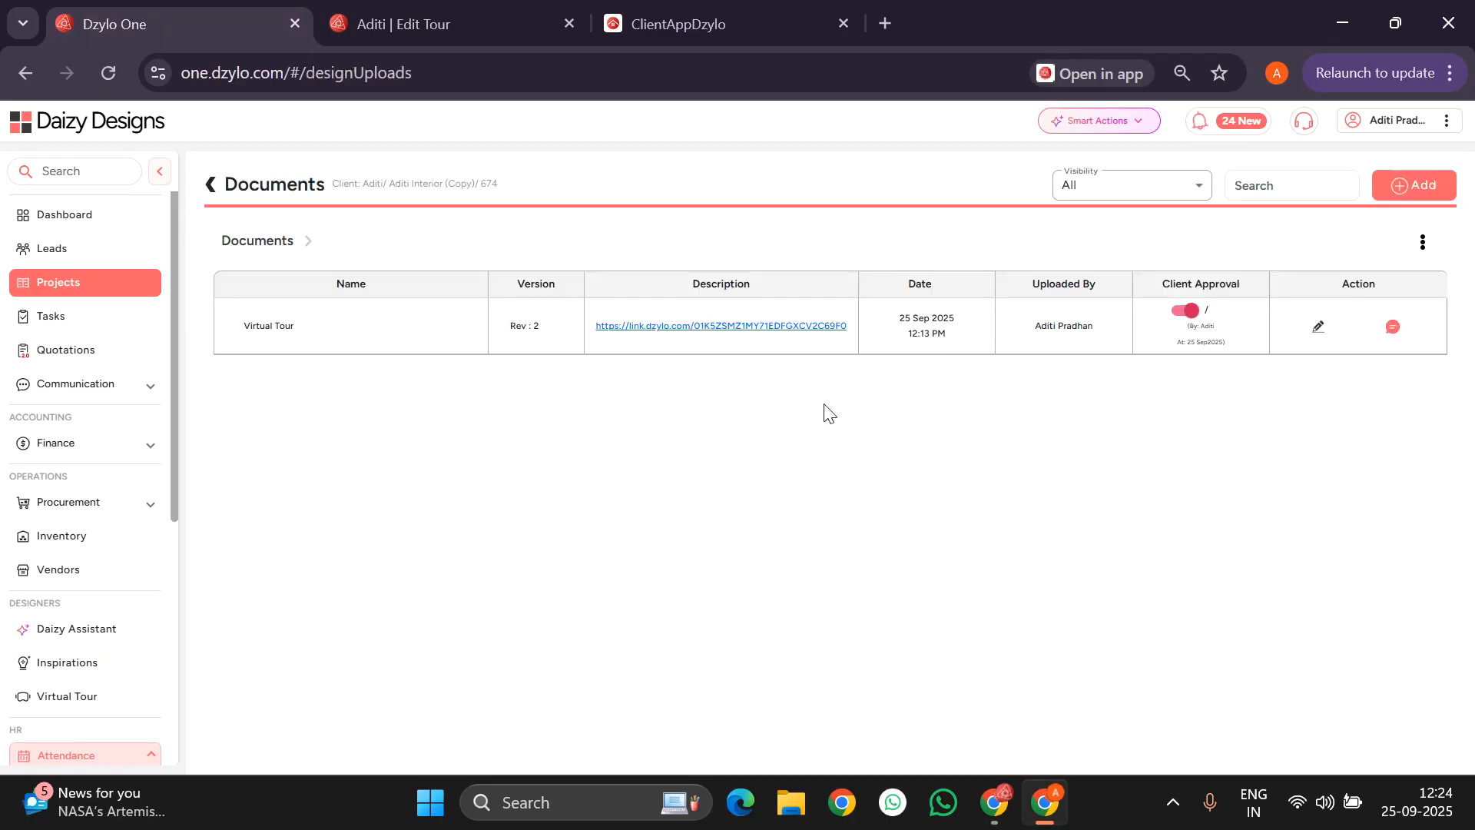
Add a URL document named "Virtual tour 1" with the copied tour link, enable Show to Client, and upload it.
left_click(1390, 192)
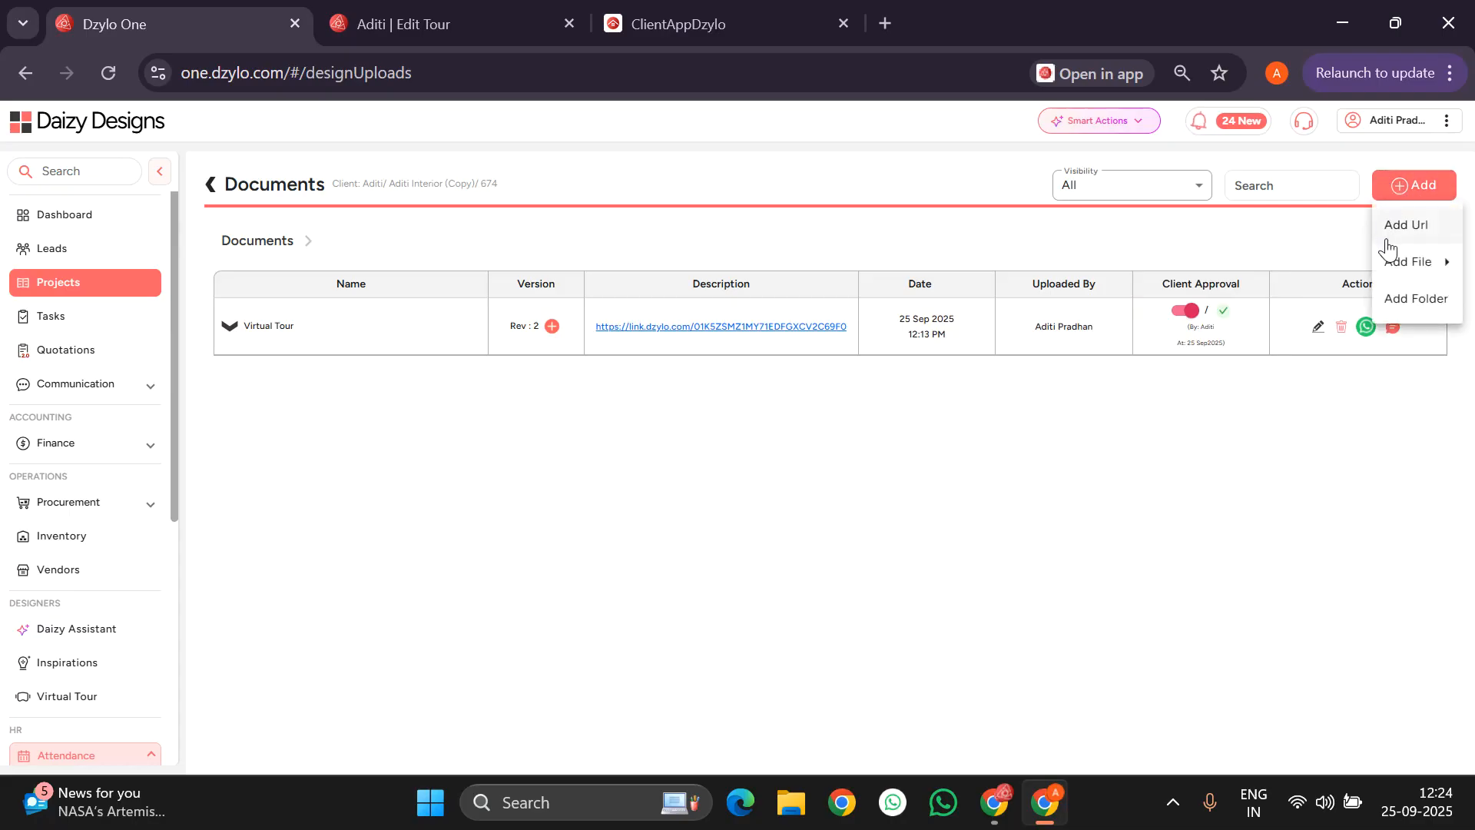
mouse_move(1395, 275)
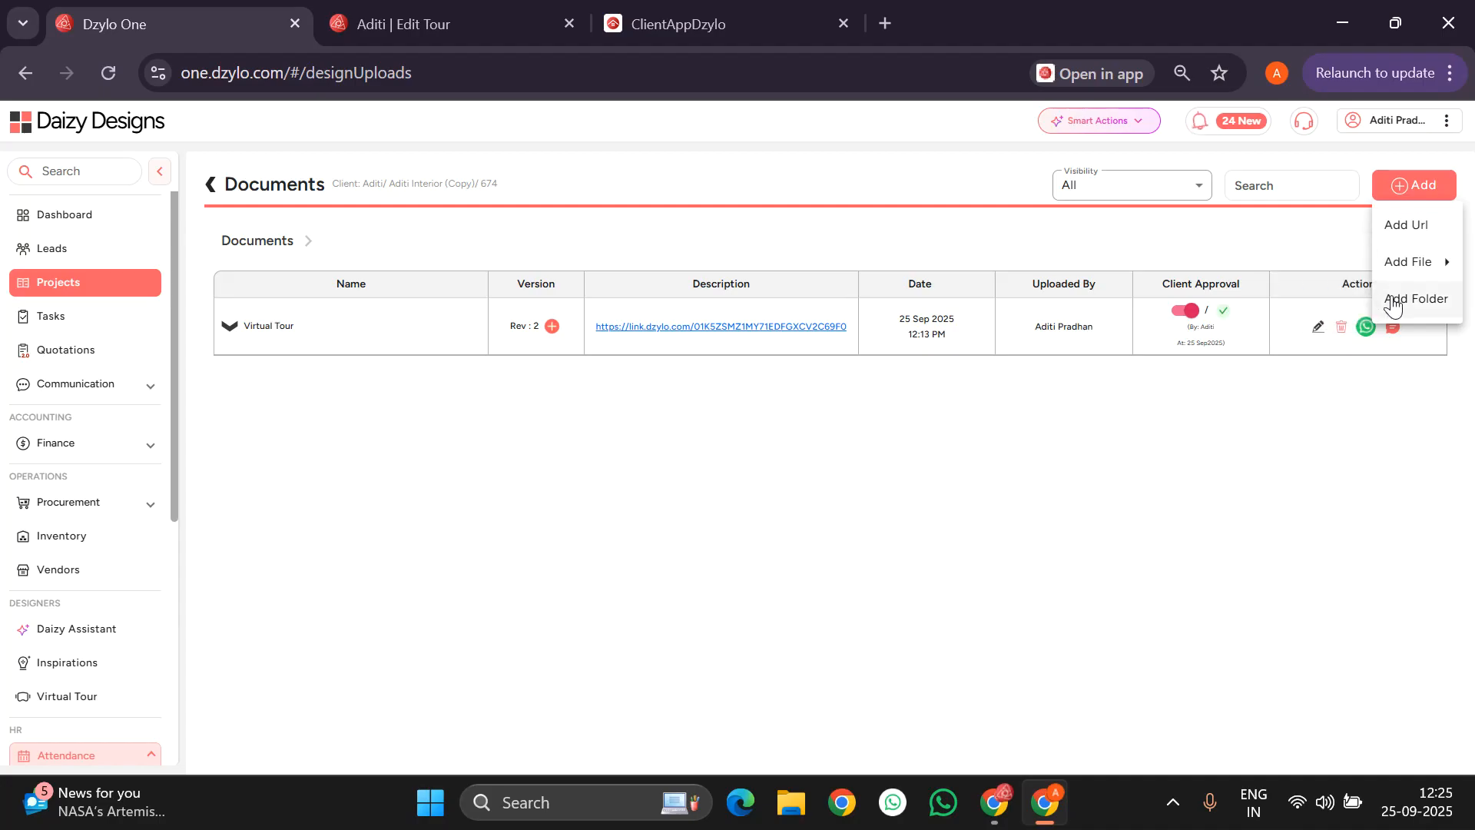
left_click(1390, 225)
left_click(683, 367)
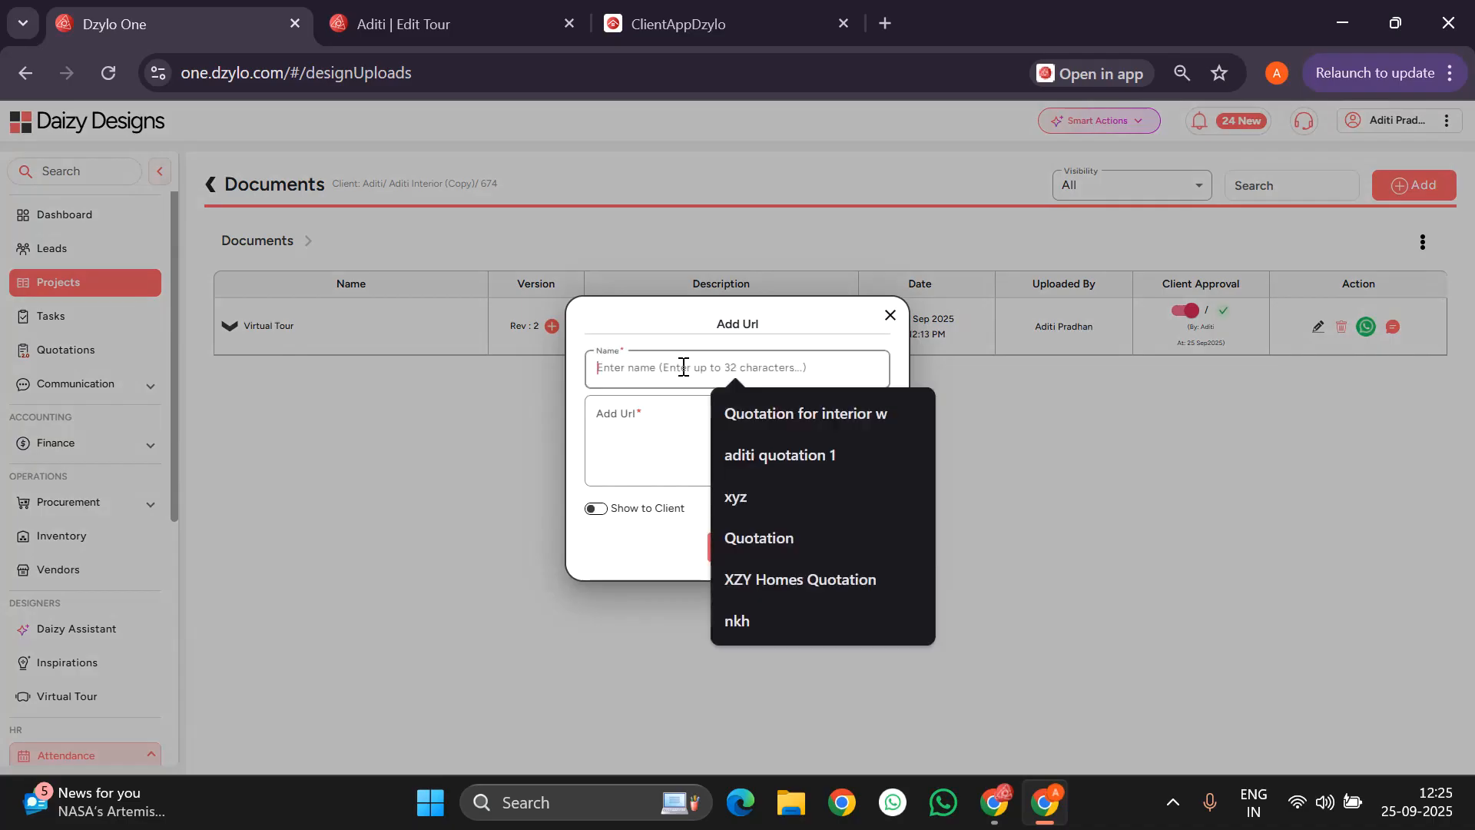
type("Virtual")
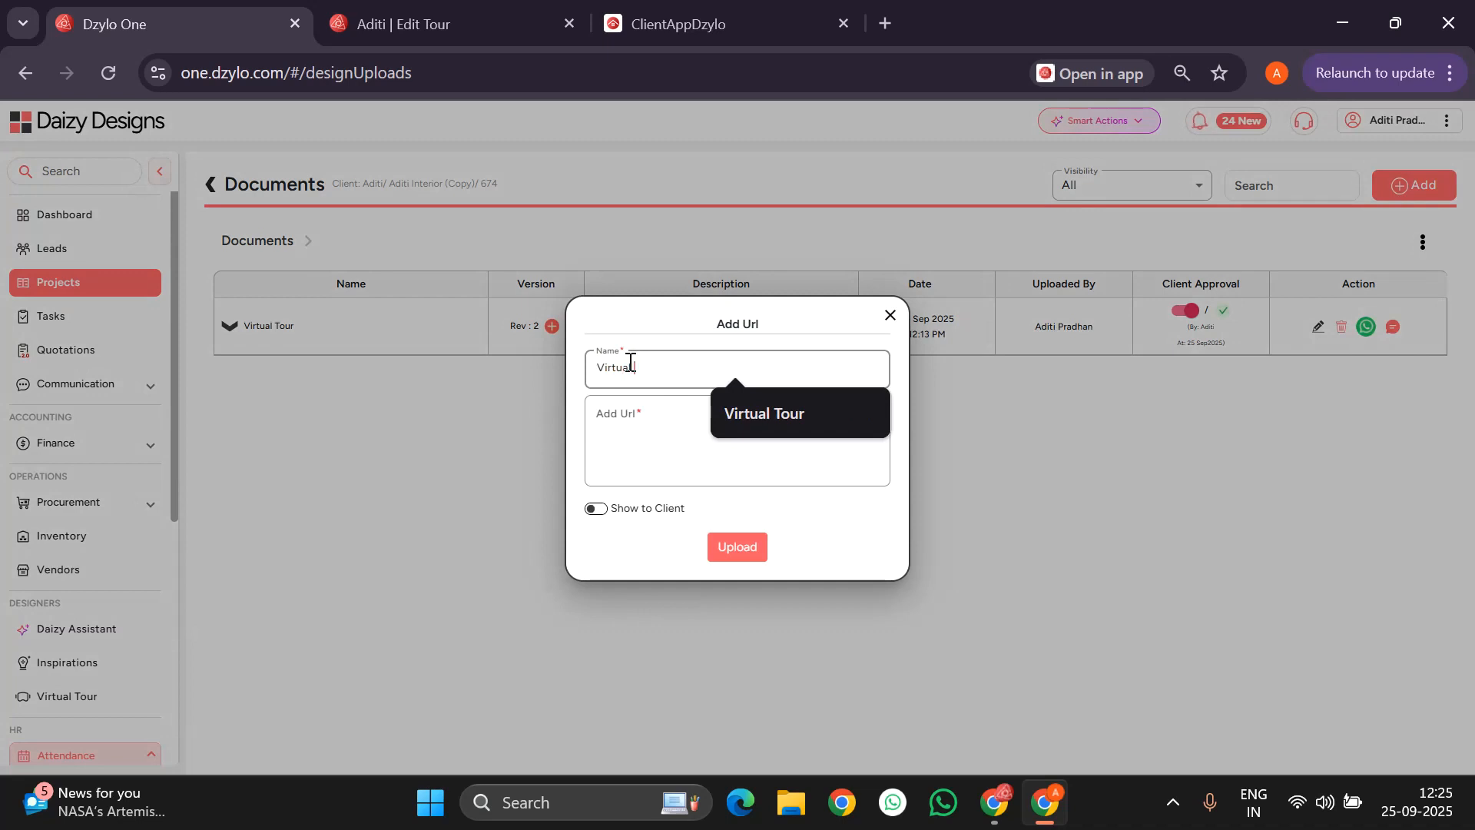
type(" tour 1")
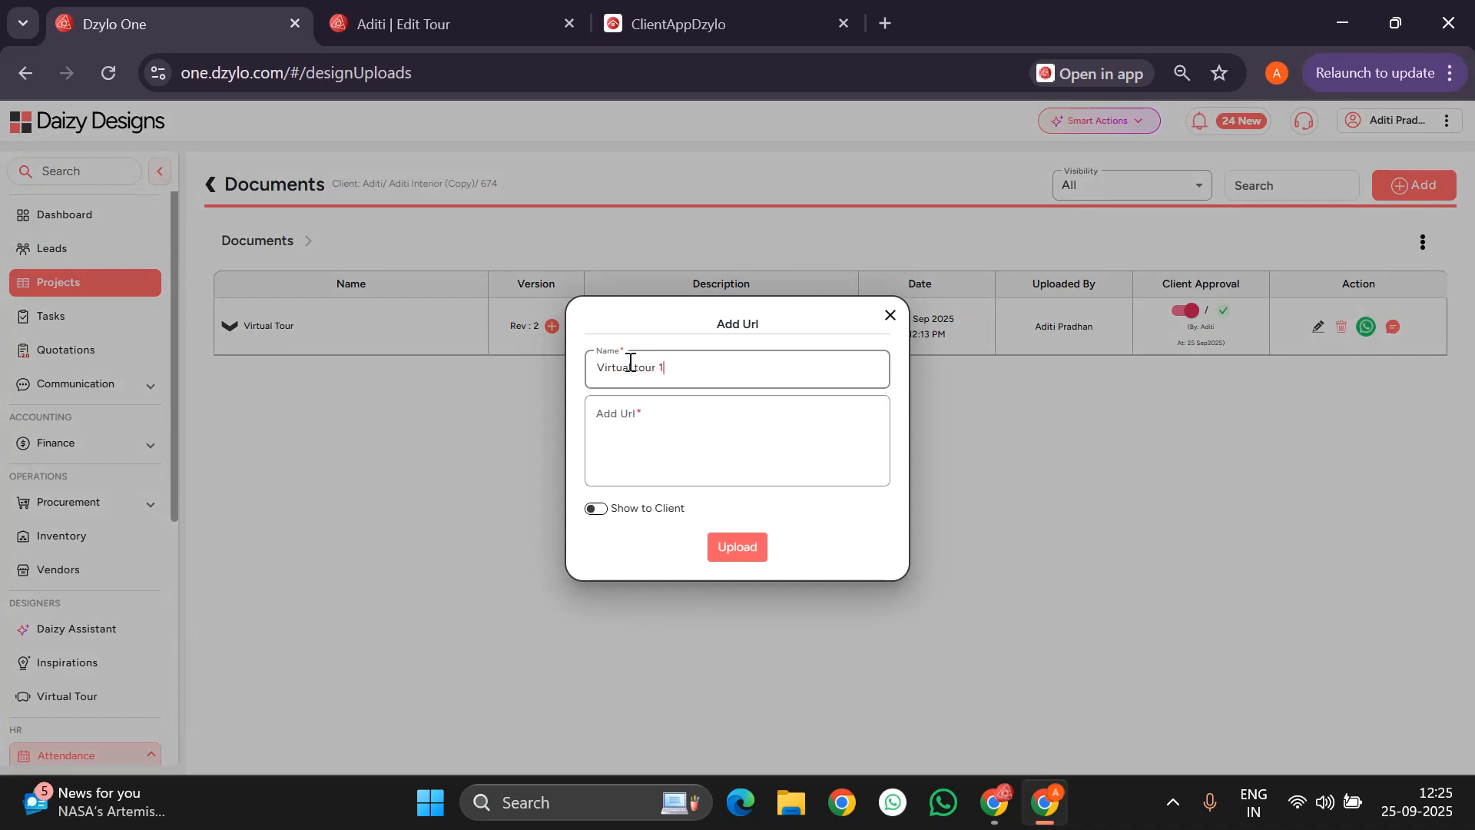
left_click(635, 415)
key("ctrl+v")
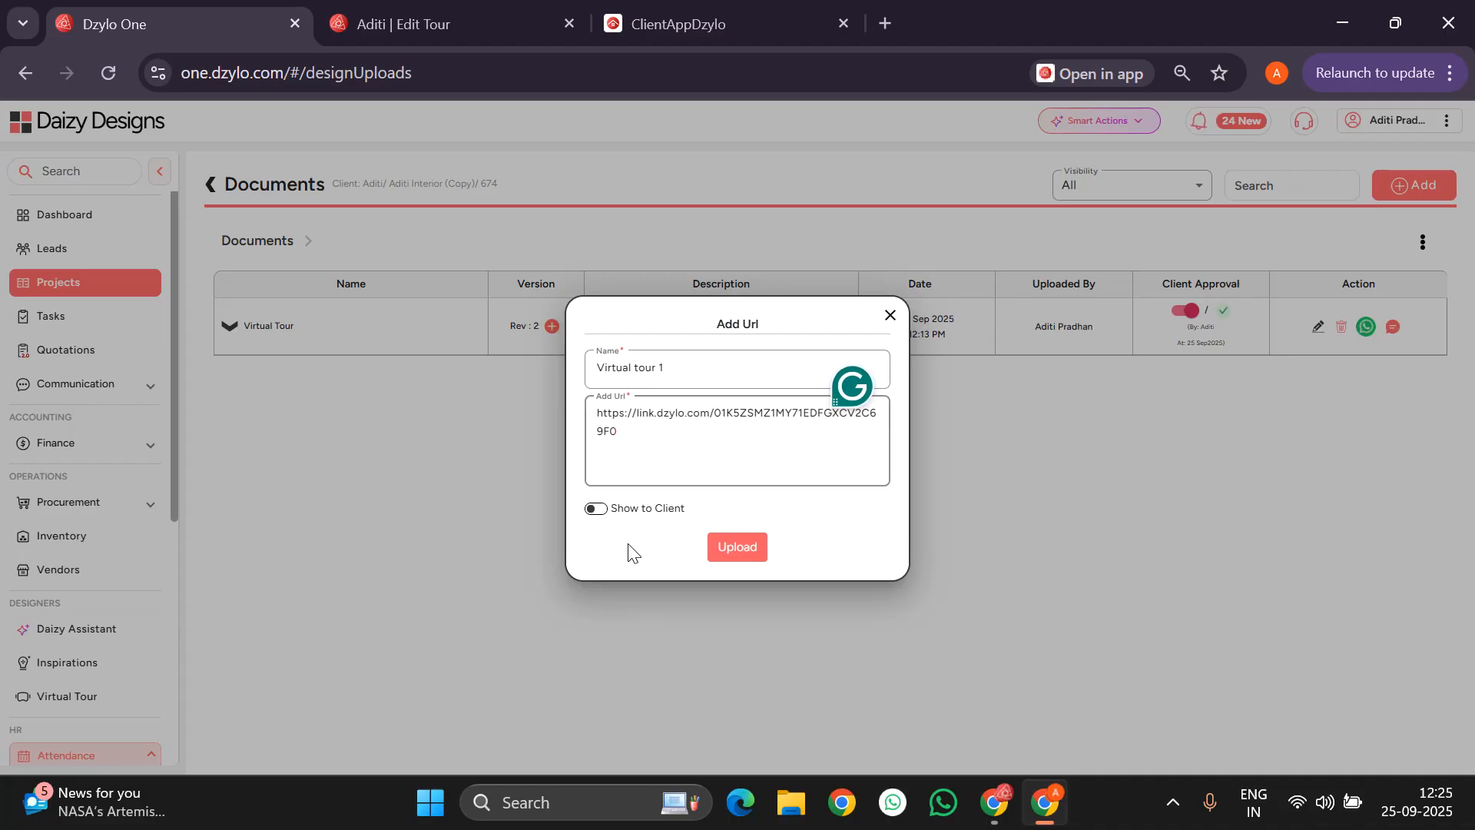
left_click(596, 511)
left_click(738, 547)
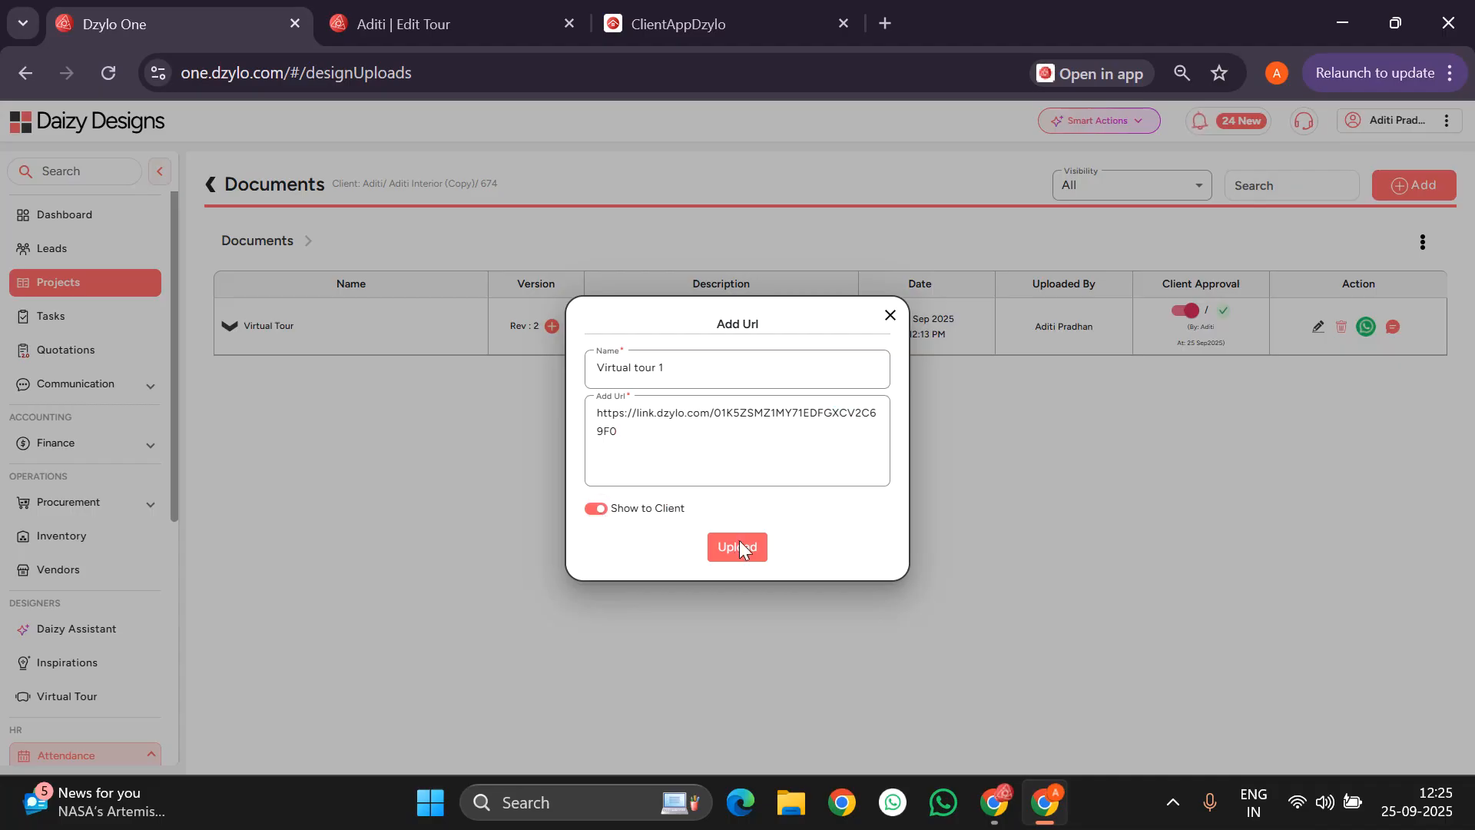
Check the client app's document versions, and return to Dzylo One to check the uploaded "Virtual tour 1" entry.
left_click(658, 65)
left_click(676, 30)
left_click(108, 73)
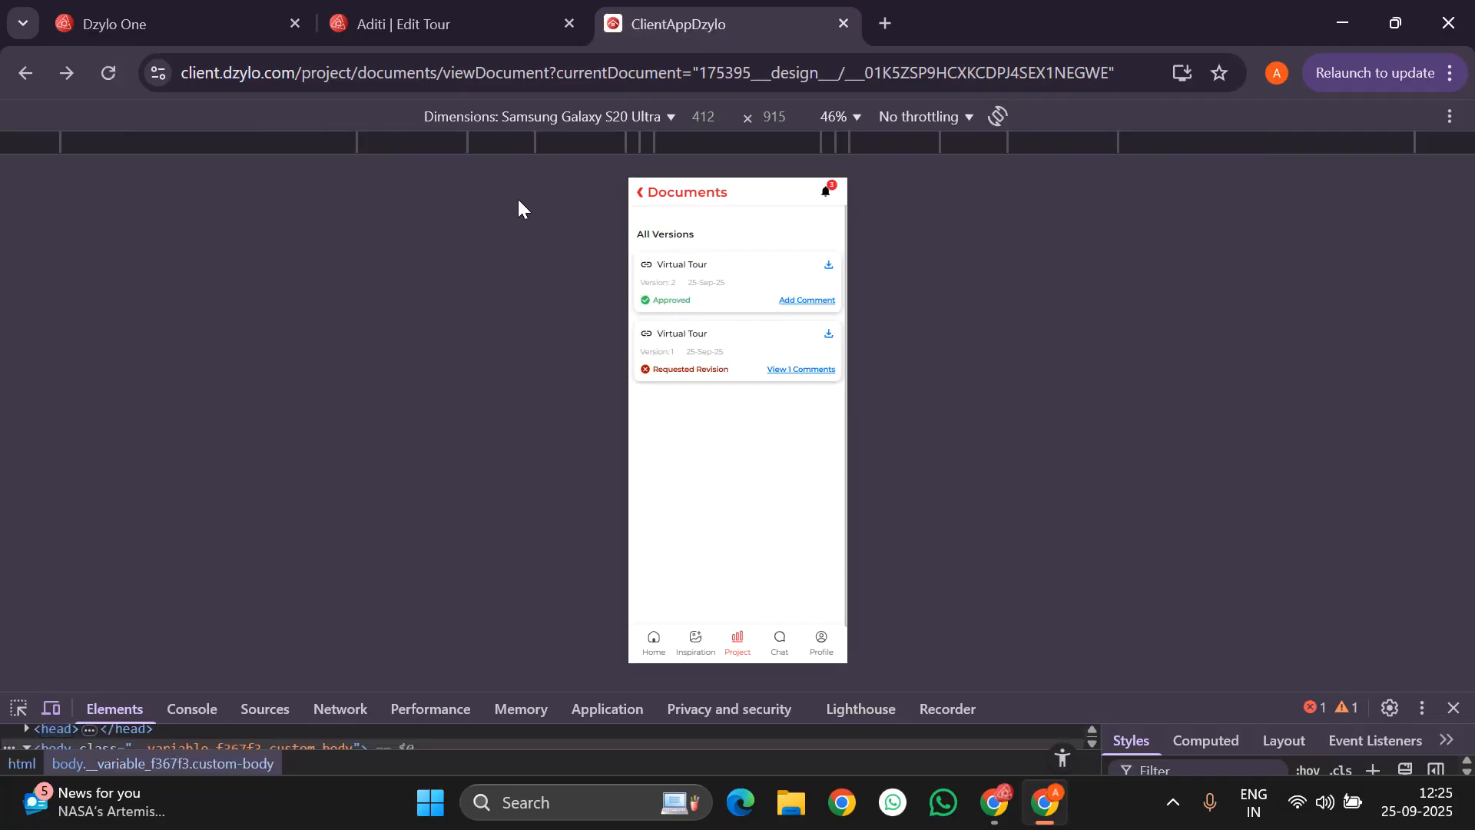
left_click(117, 6)
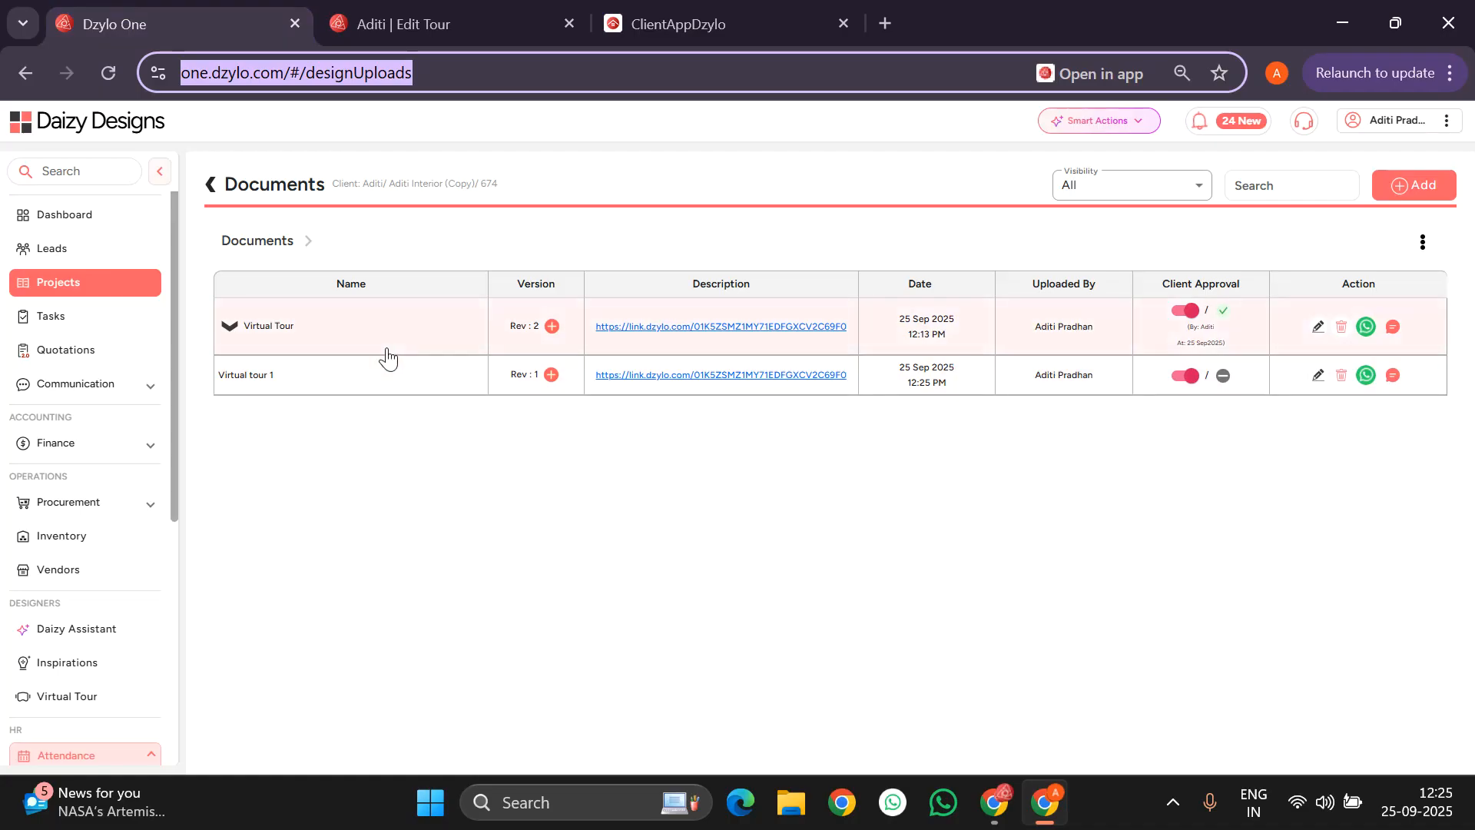
left_click(1473, 348)
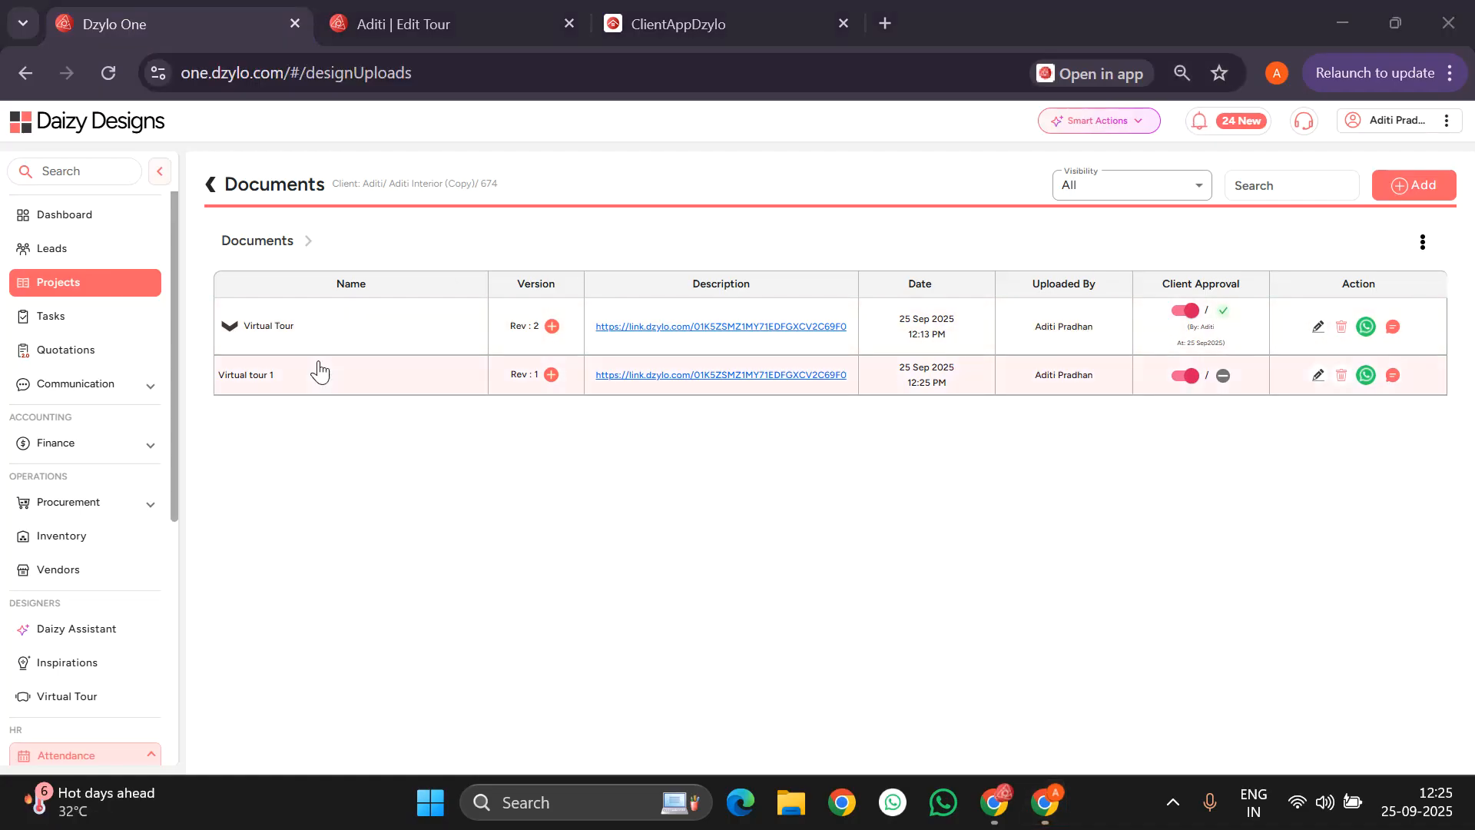
Switch to the client app, refresh it, view the tour from the project's "Virtual tour 1" document, and return to its versions.
left_click(661, 17)
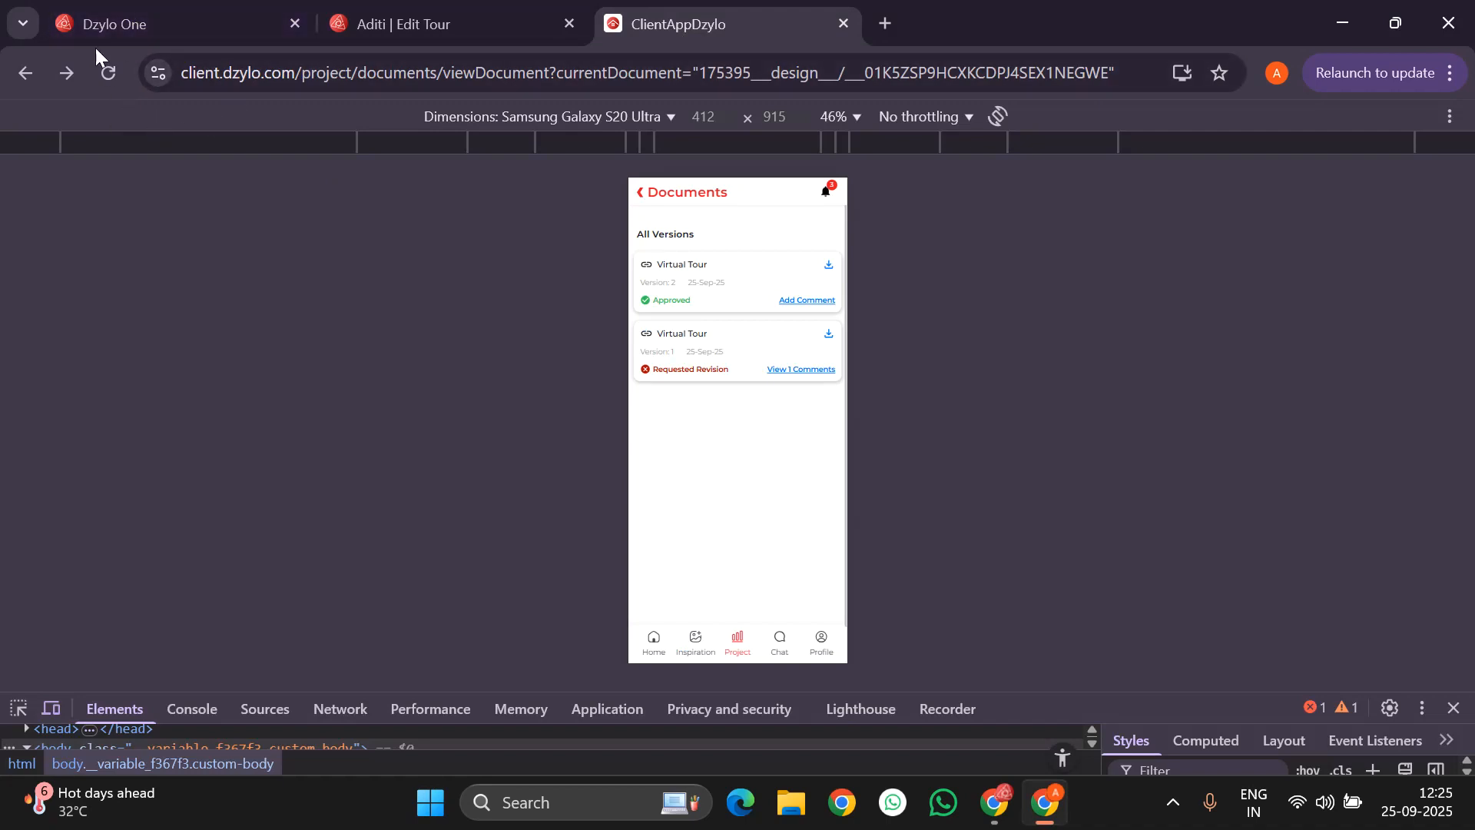
left_click(116, 75)
left_click(740, 645)
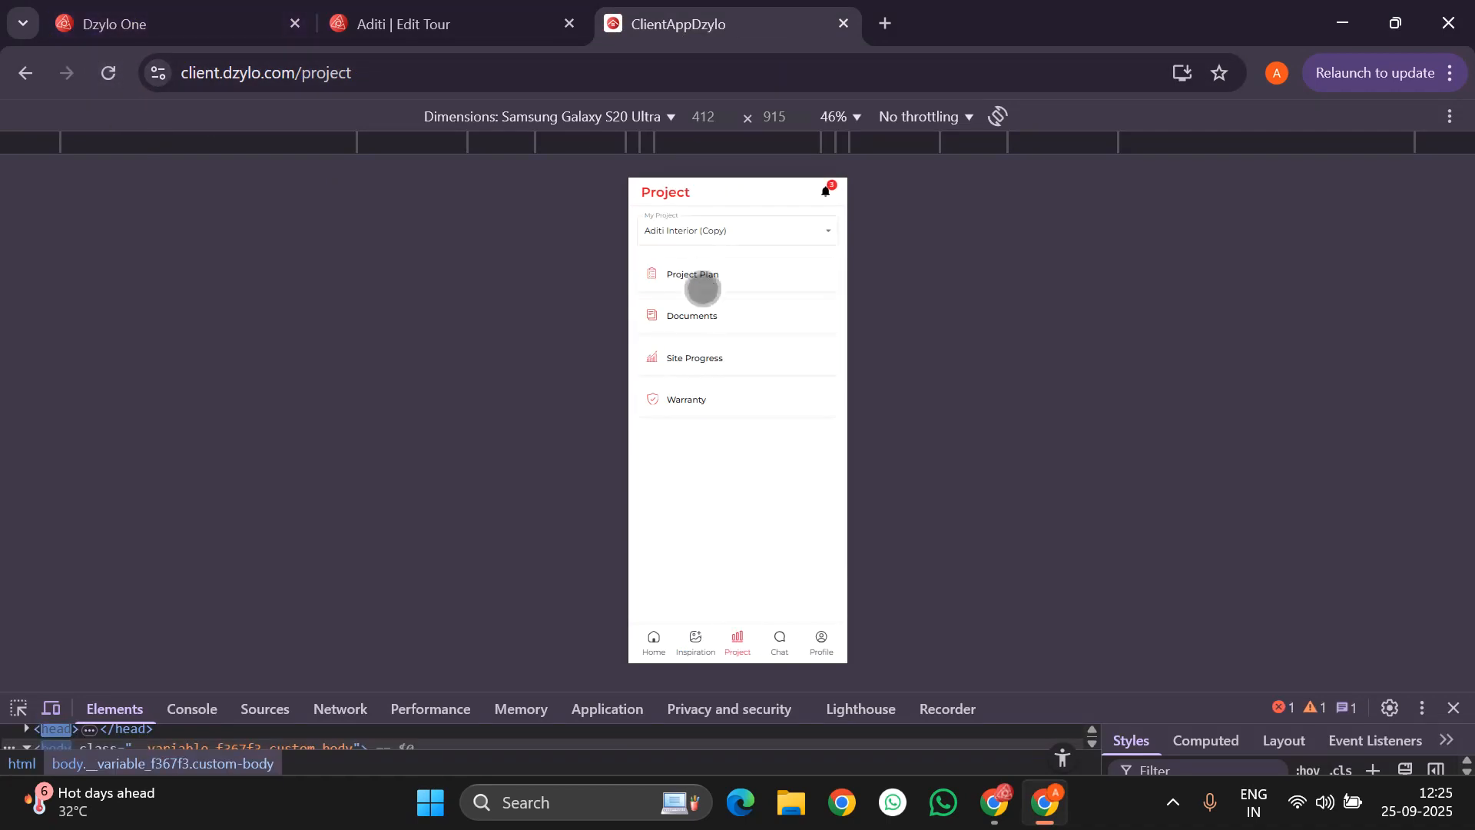
left_click(692, 327)
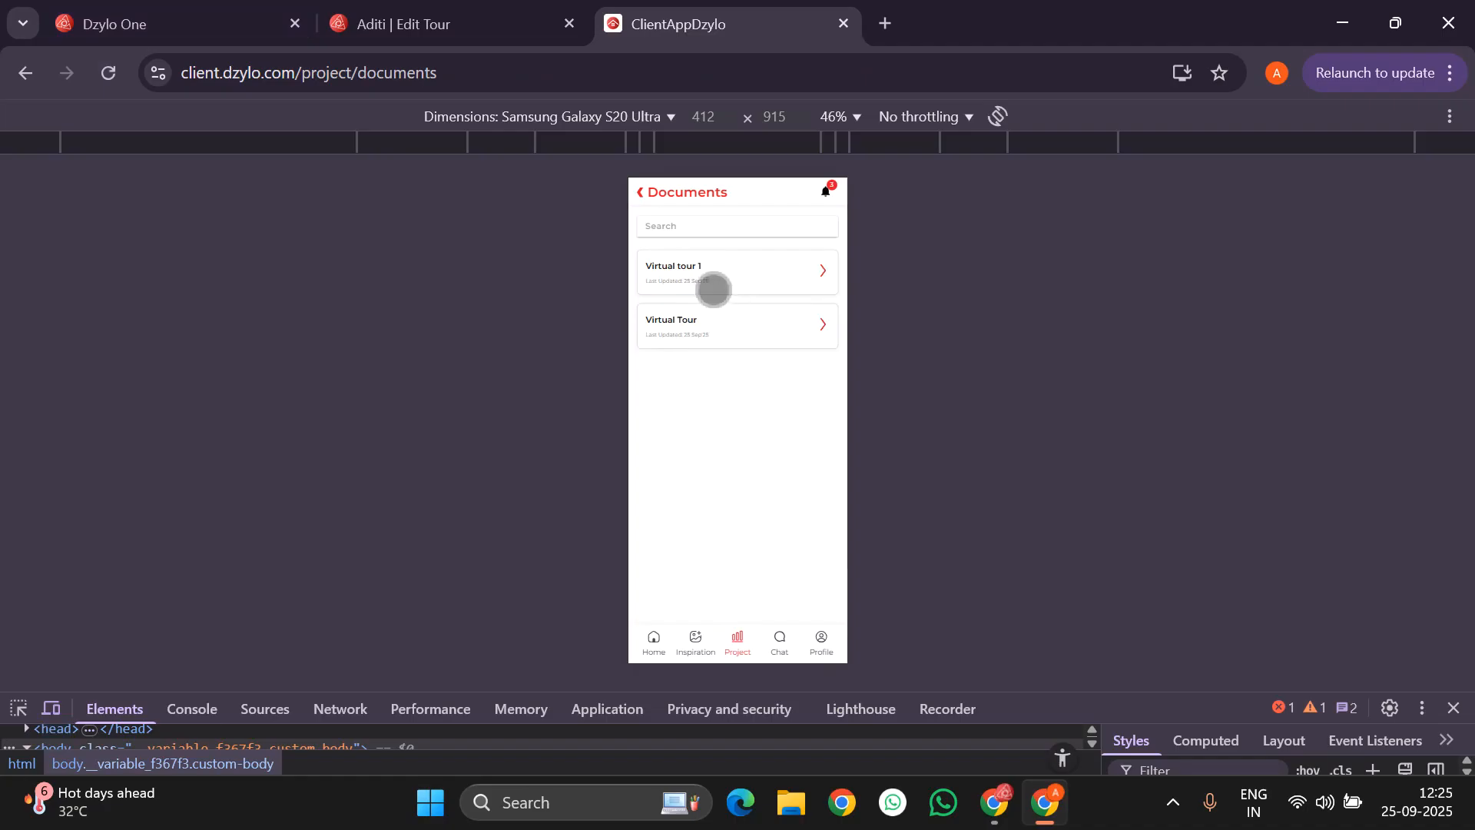
left_click(713, 290)
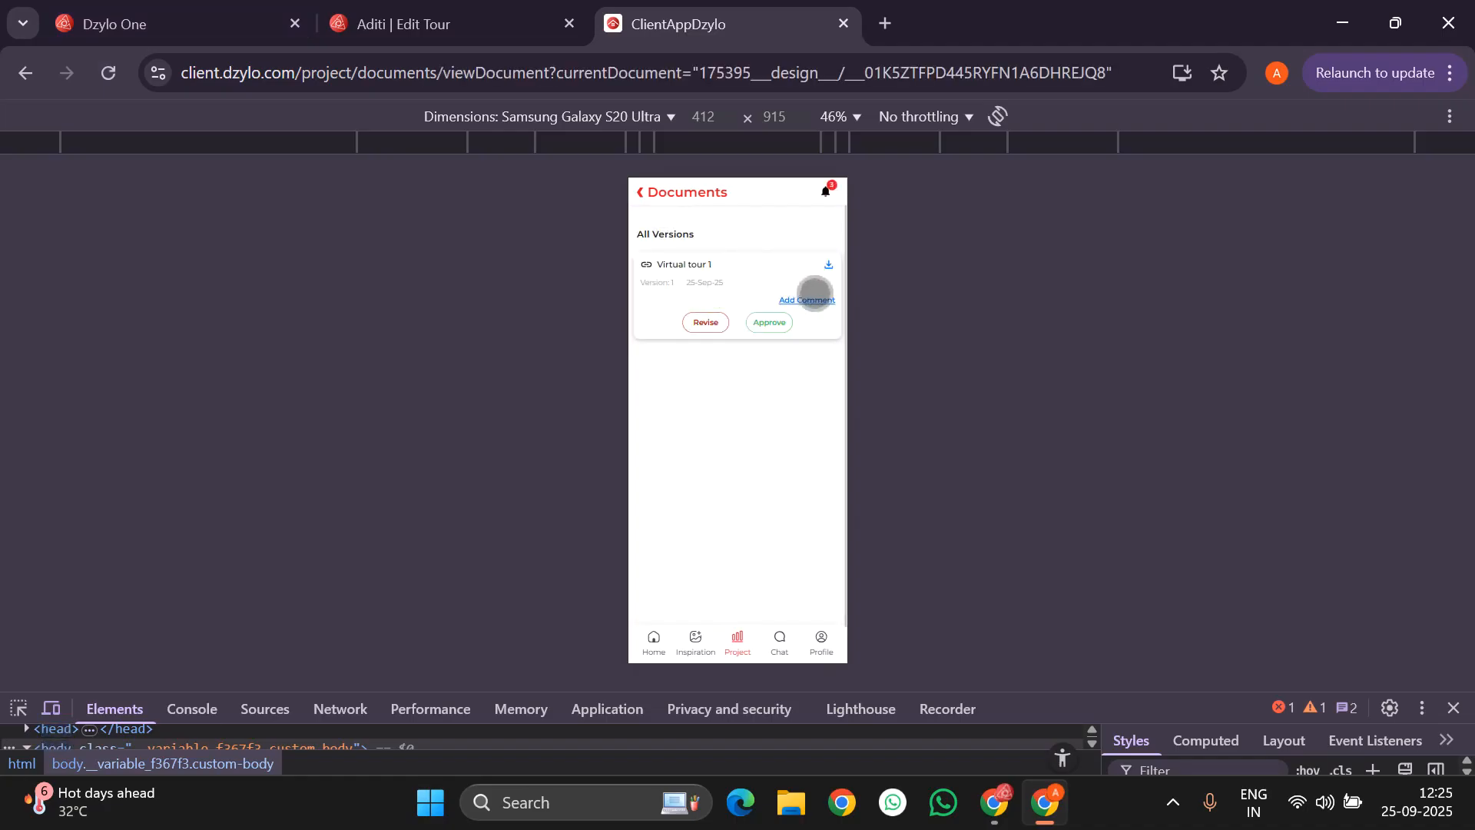
left_click(830, 266)
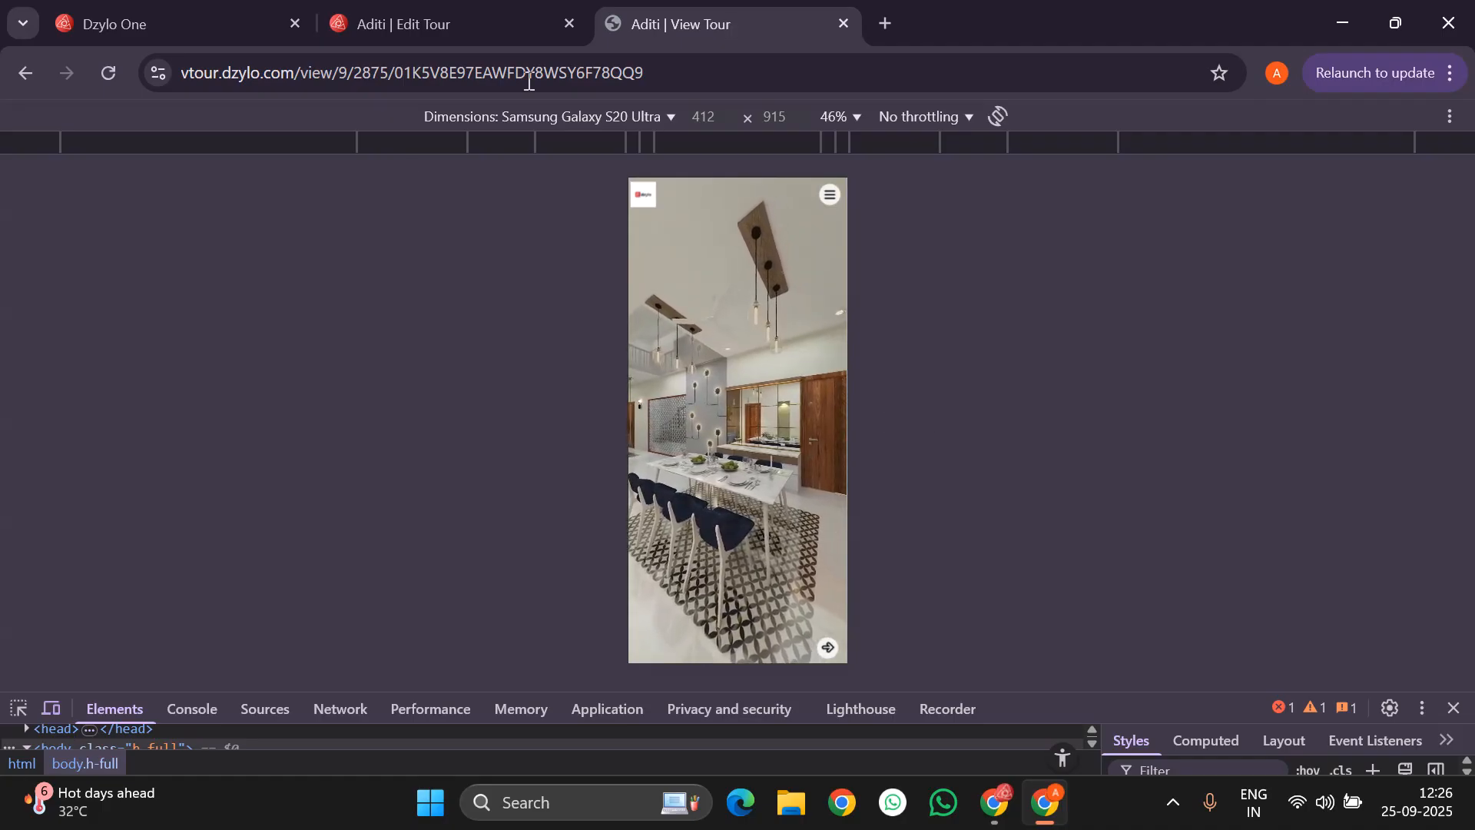
left_click(24, 73)
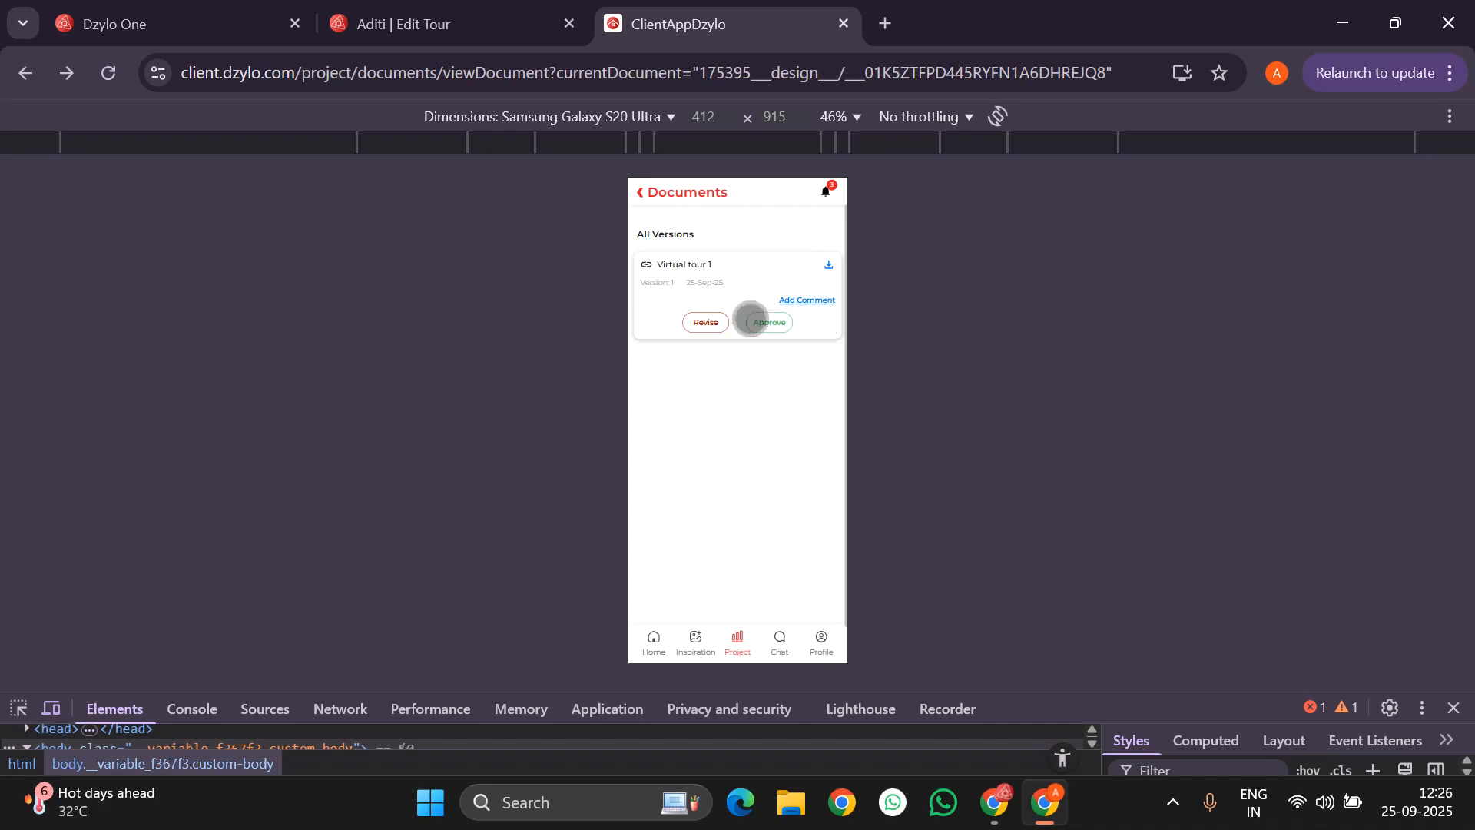
Request a revision of "Virtual tour 1" and send the comment "Want to change the dining table".
left_click(707, 322)
left_click(805, 301)
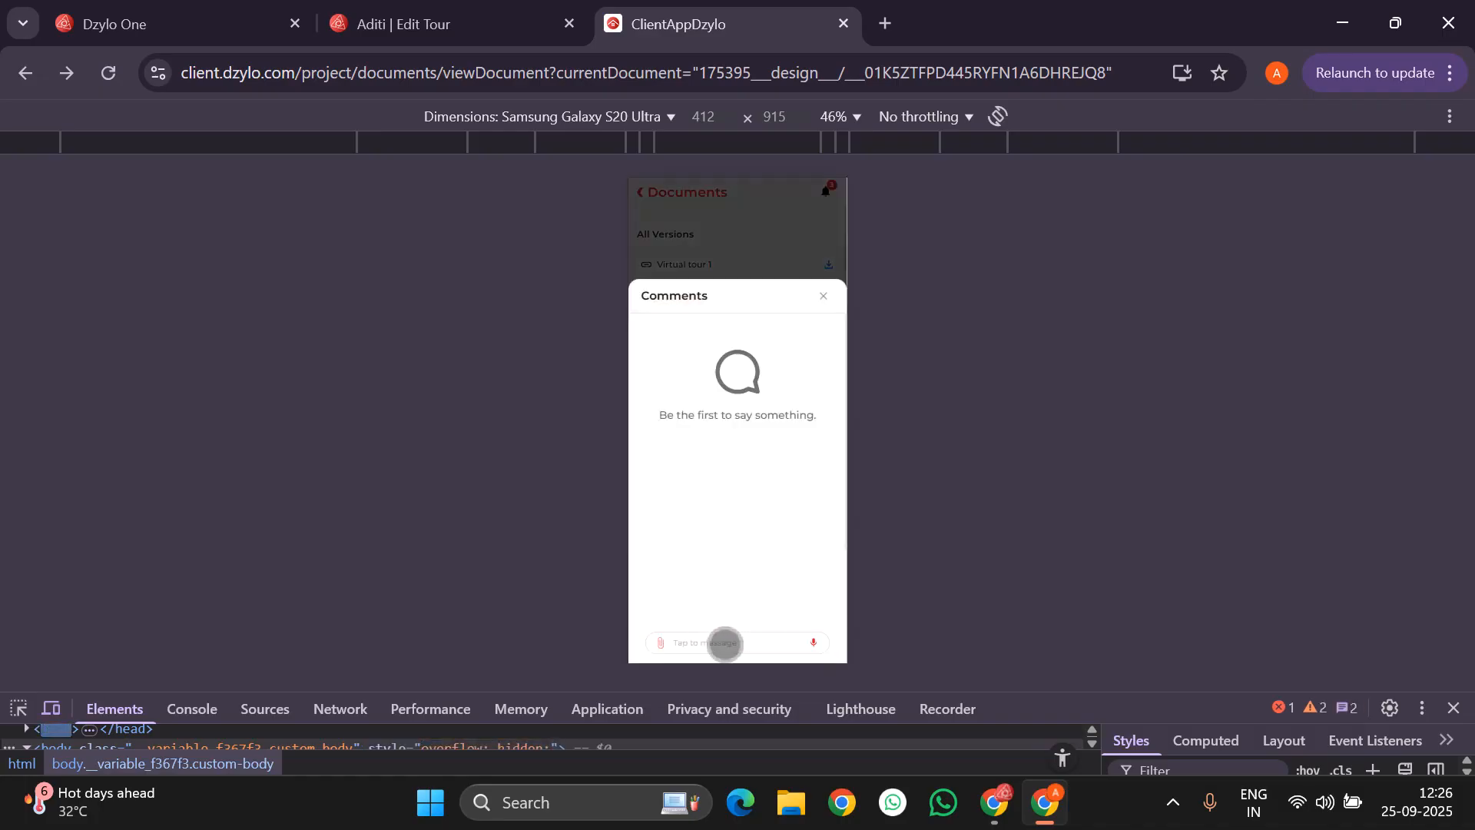
left_click(725, 644)
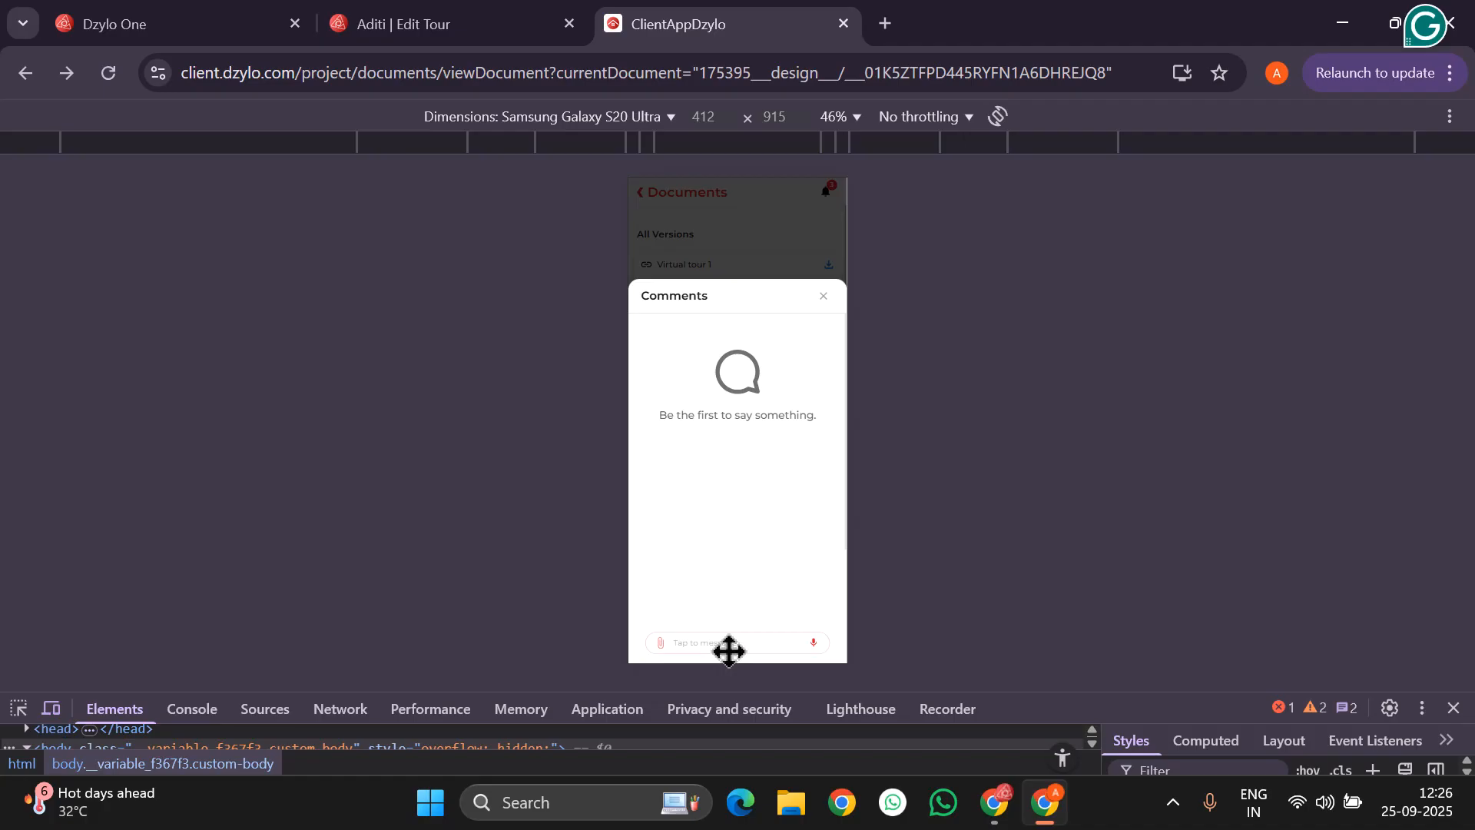
type("Want to")
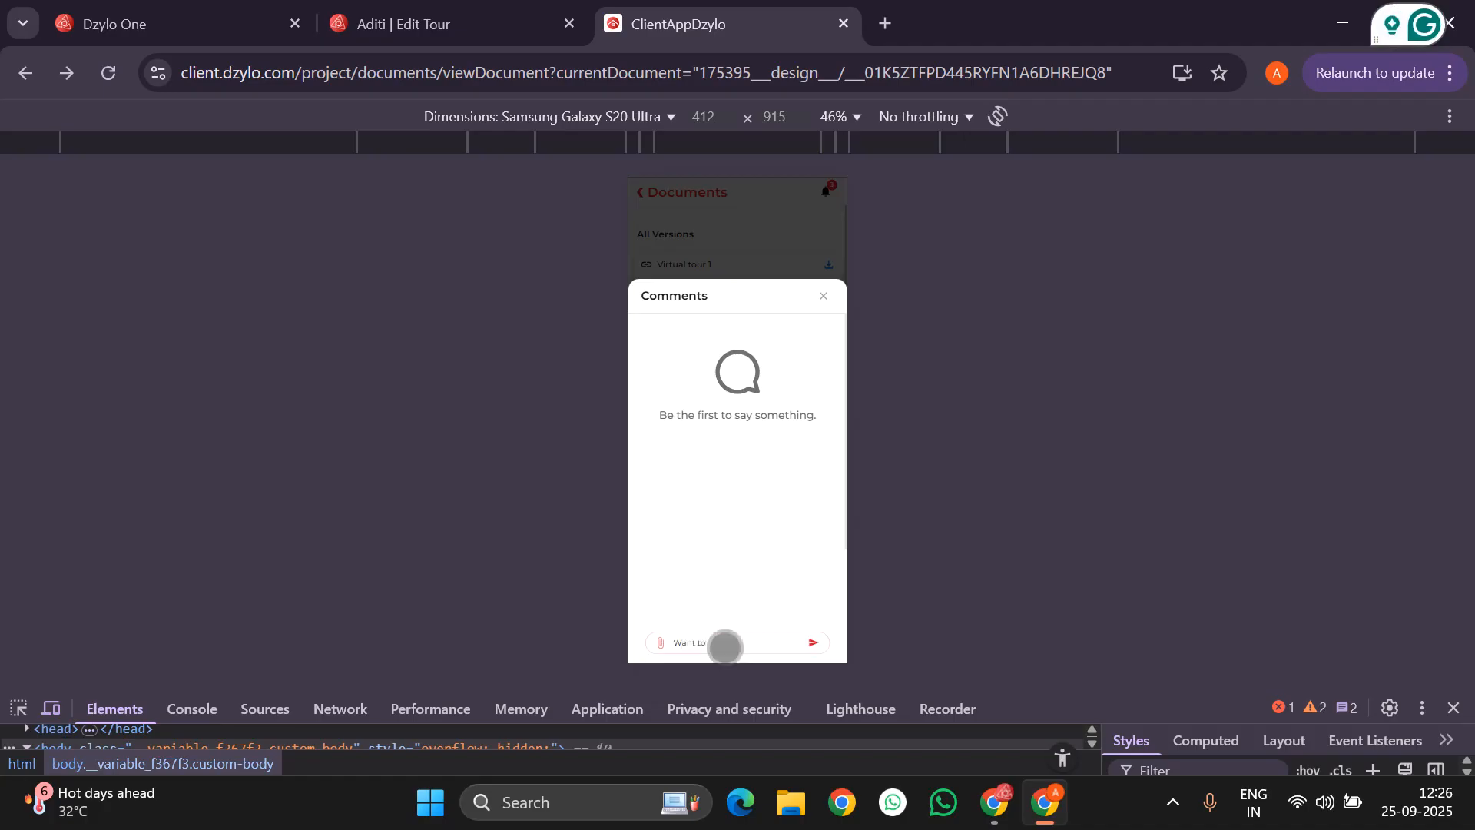
type(" change the di")
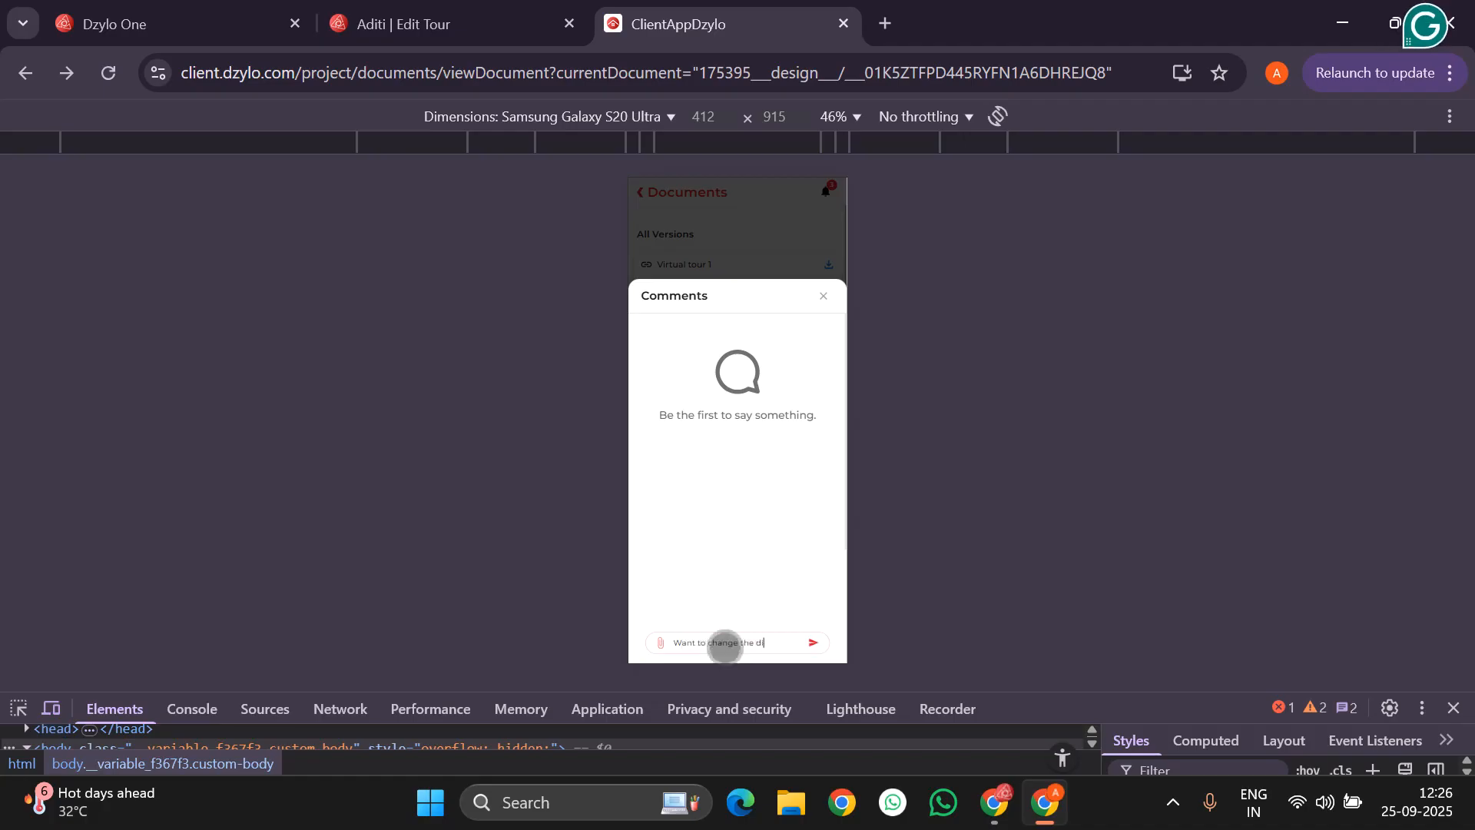
type("ning table")
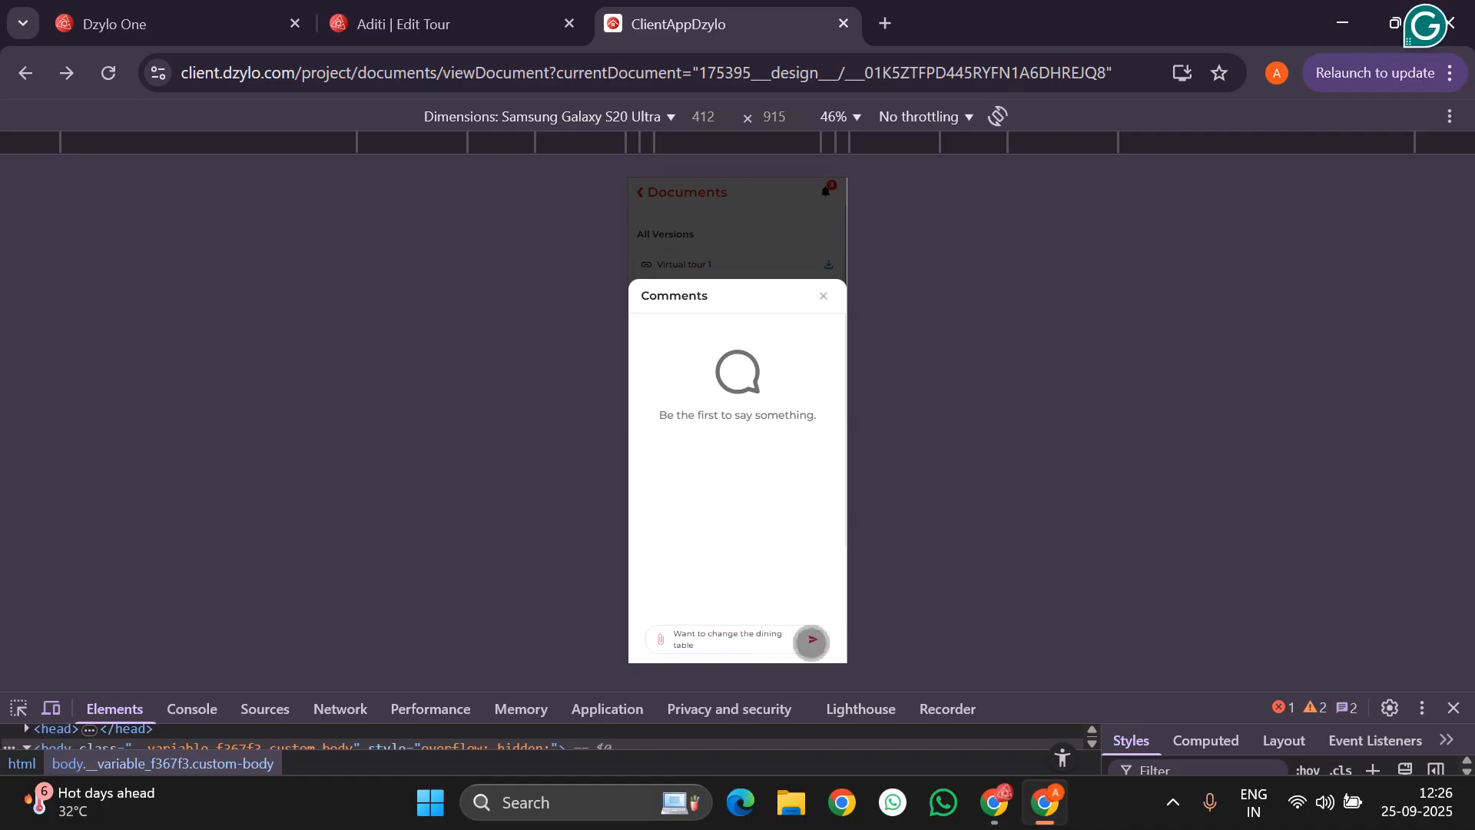
left_click(811, 642)
Switch to Dzylo One, refresh the project documents, and read the client's comments on "Virtual tour 1".
left_click(206, 10)
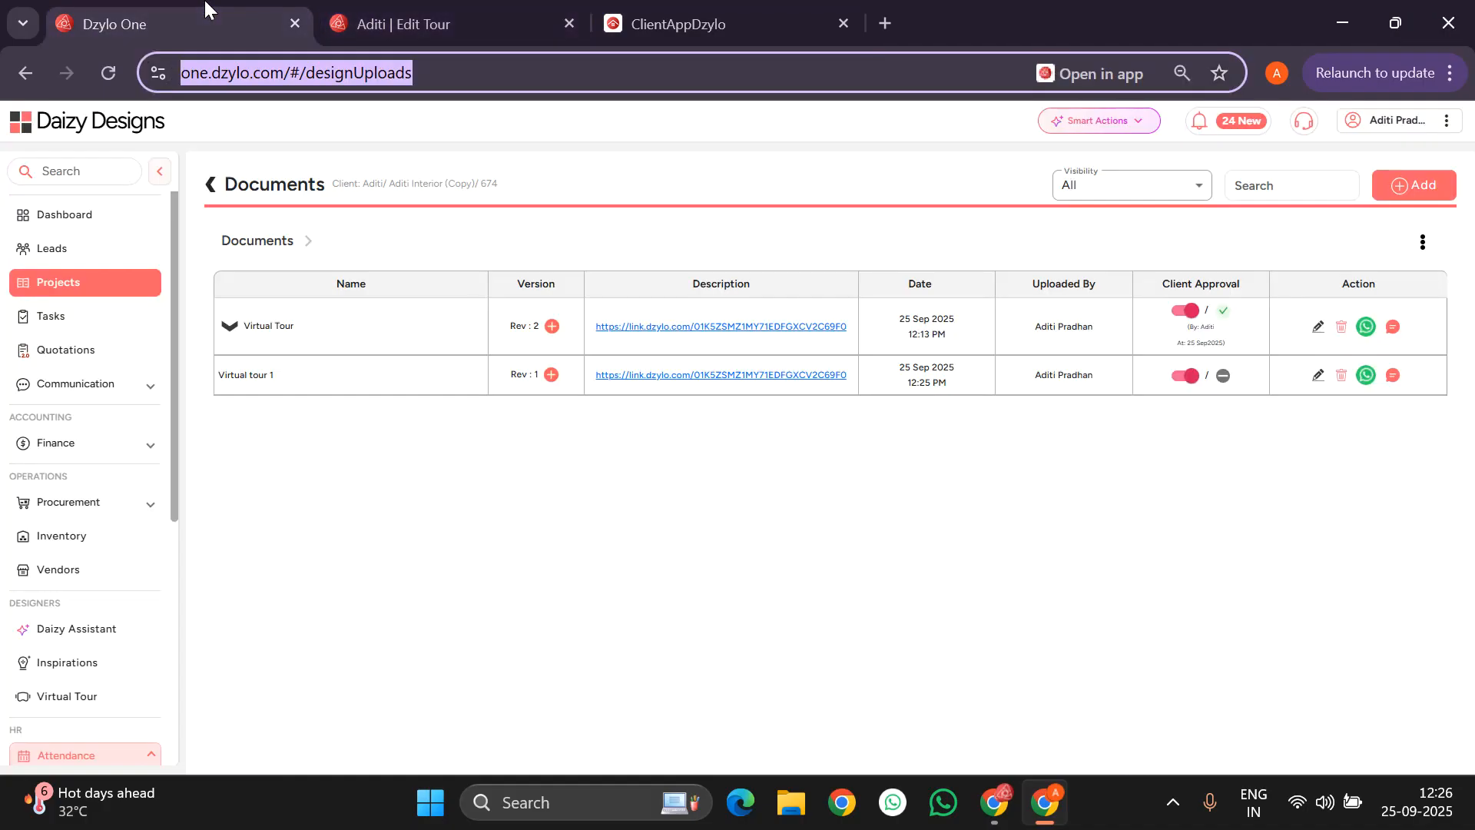
left_click(106, 70)
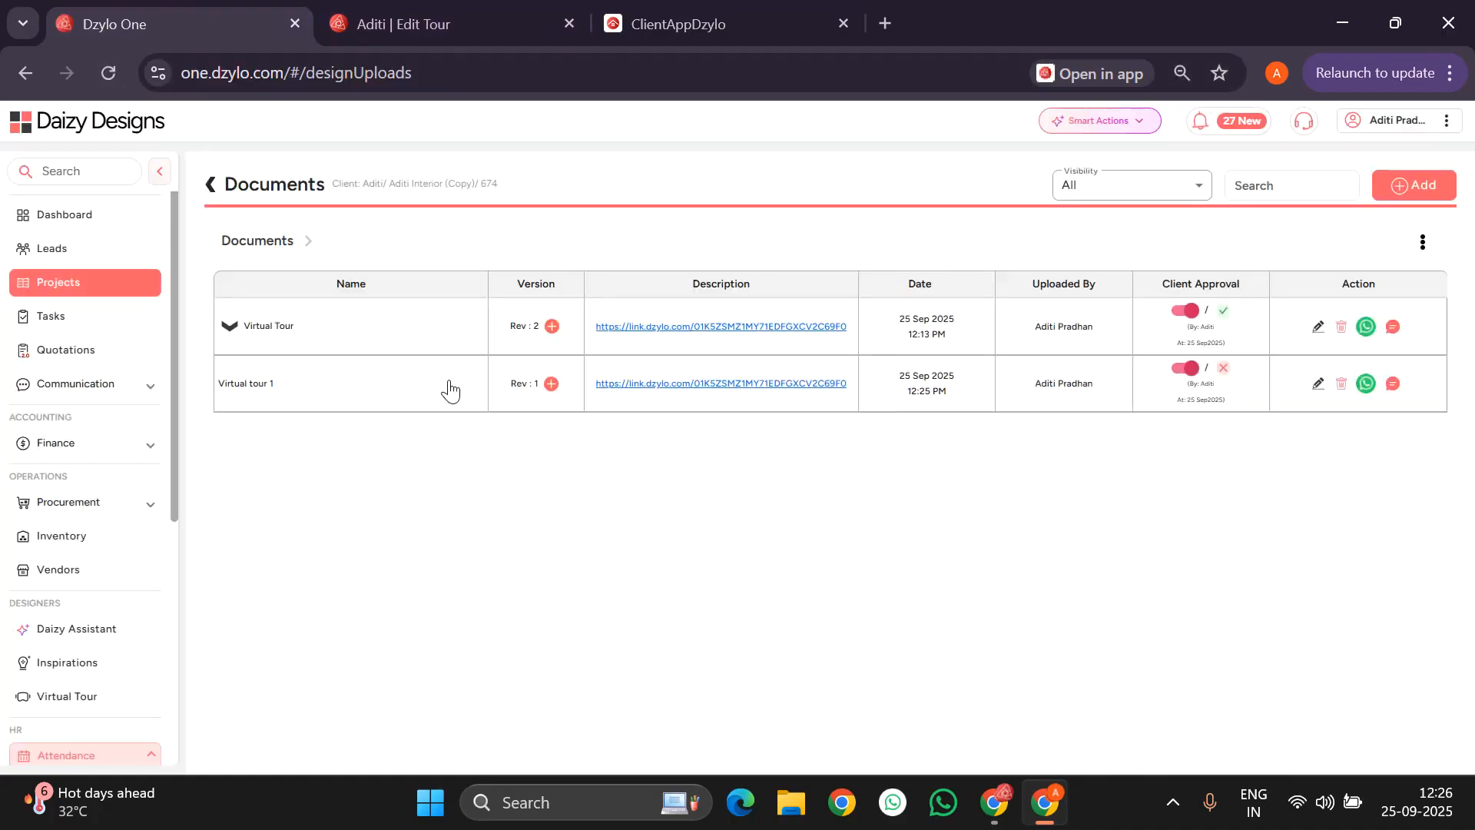
left_click(1393, 383)
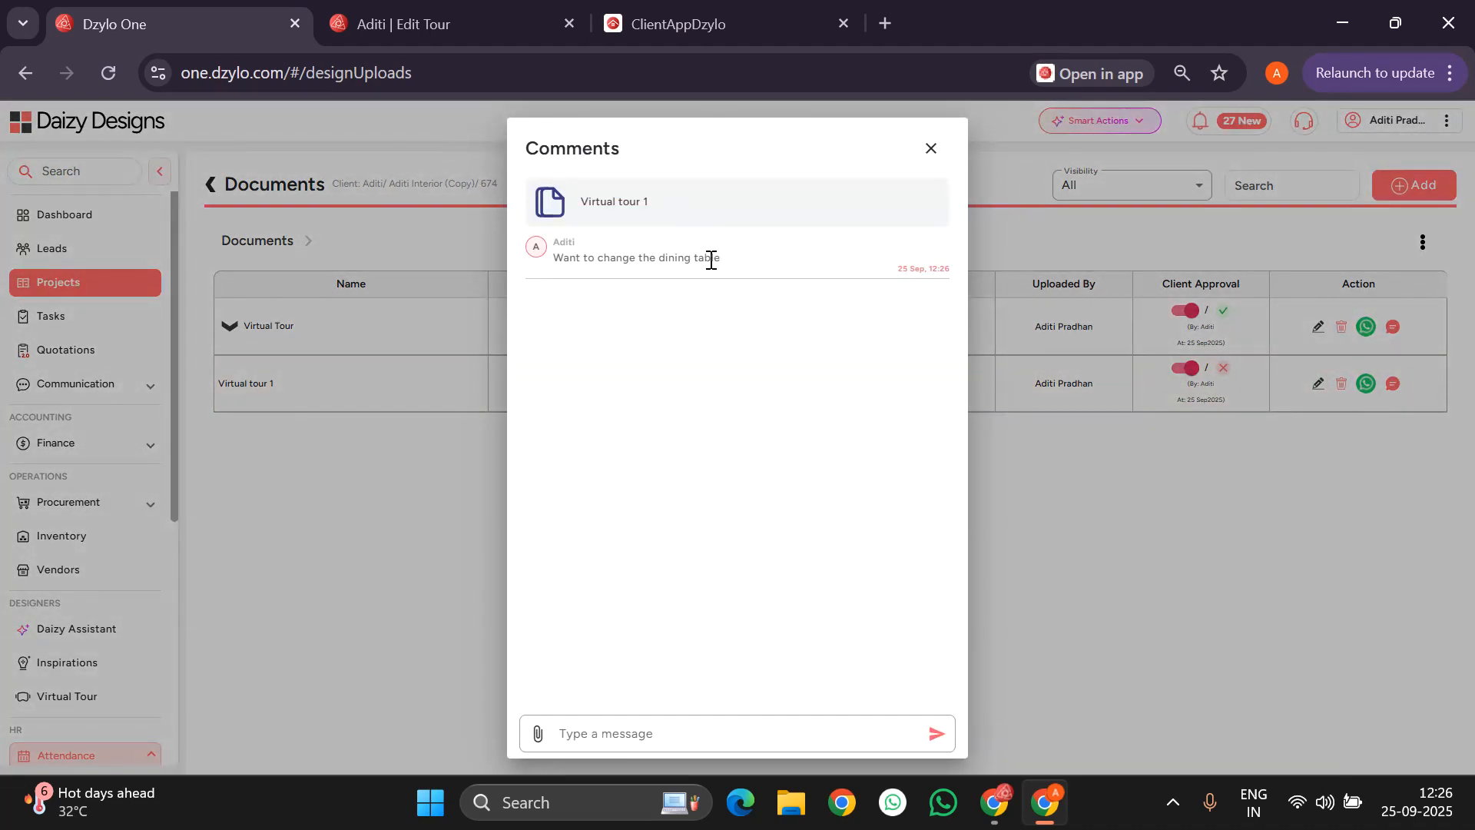
left_click(931, 148)
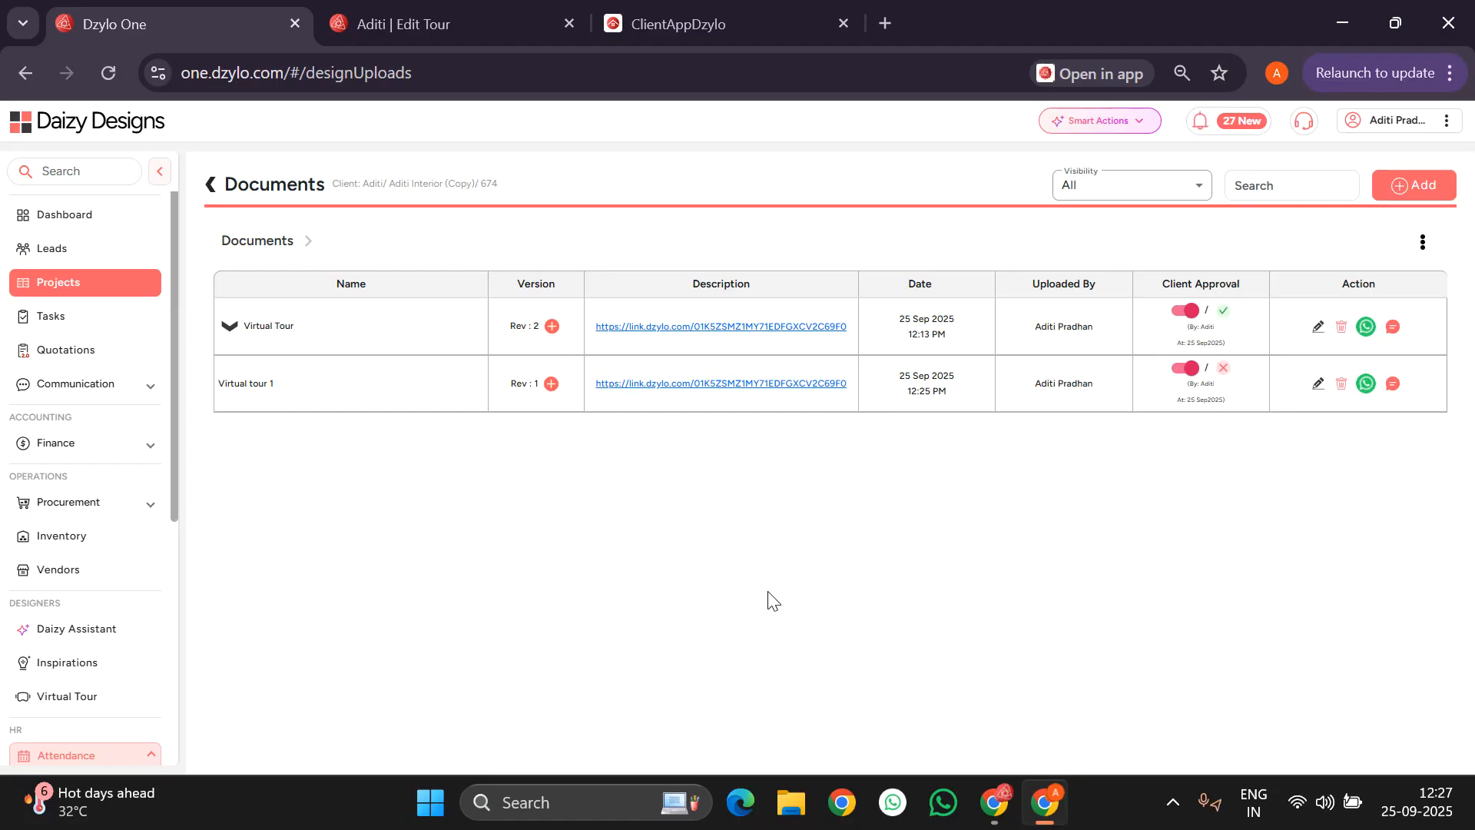
Add a new revision of "Virtual tour 1", re-entering the tour's view link with Show to Client enabled.
left_click(552, 385)
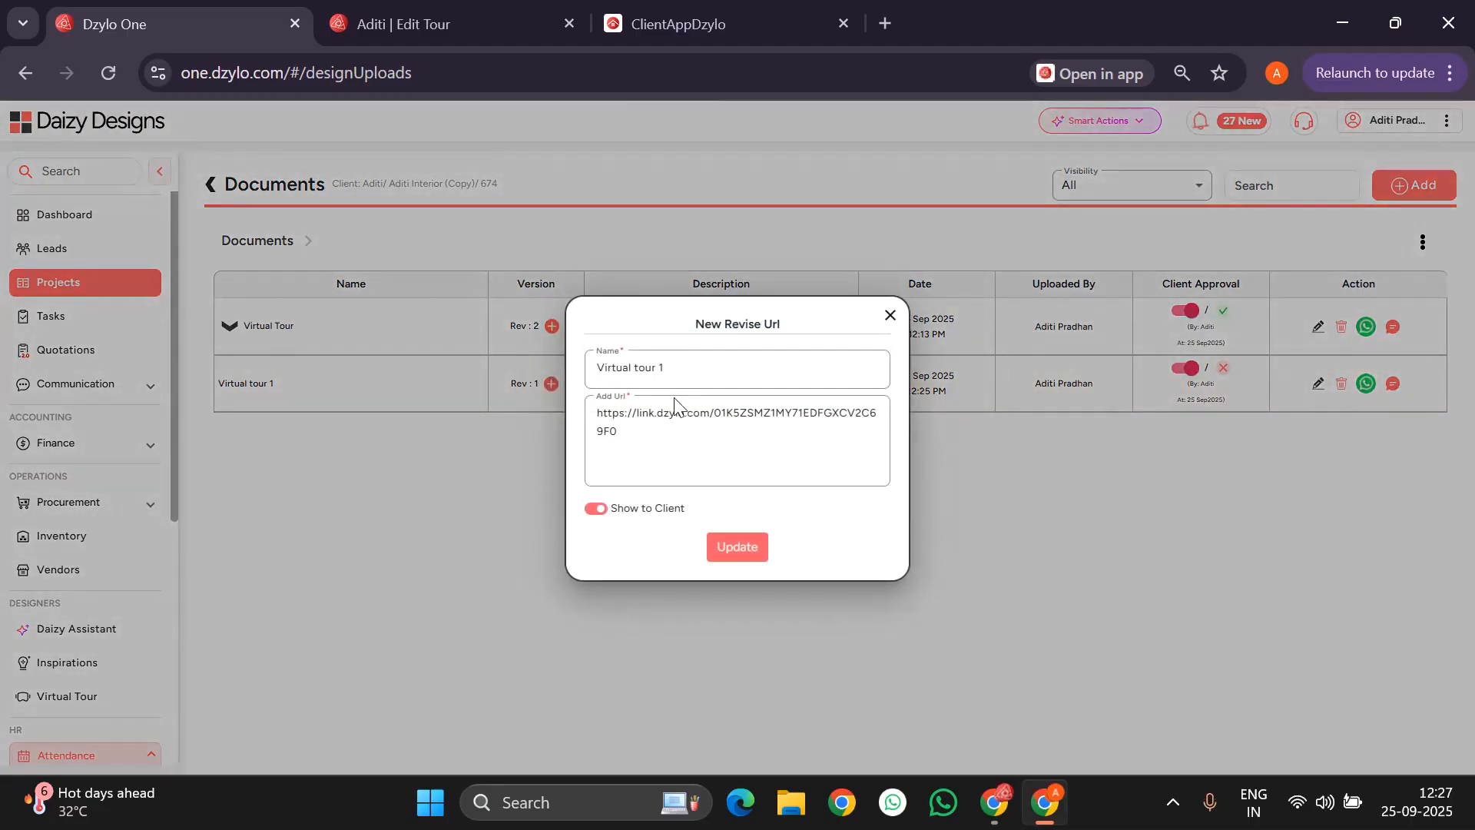
left_click_drag(638, 435, 585, 404)
type("https://link.dzylo.com/01K5ZSMZ1MY71EDFGXCV2C69F0")
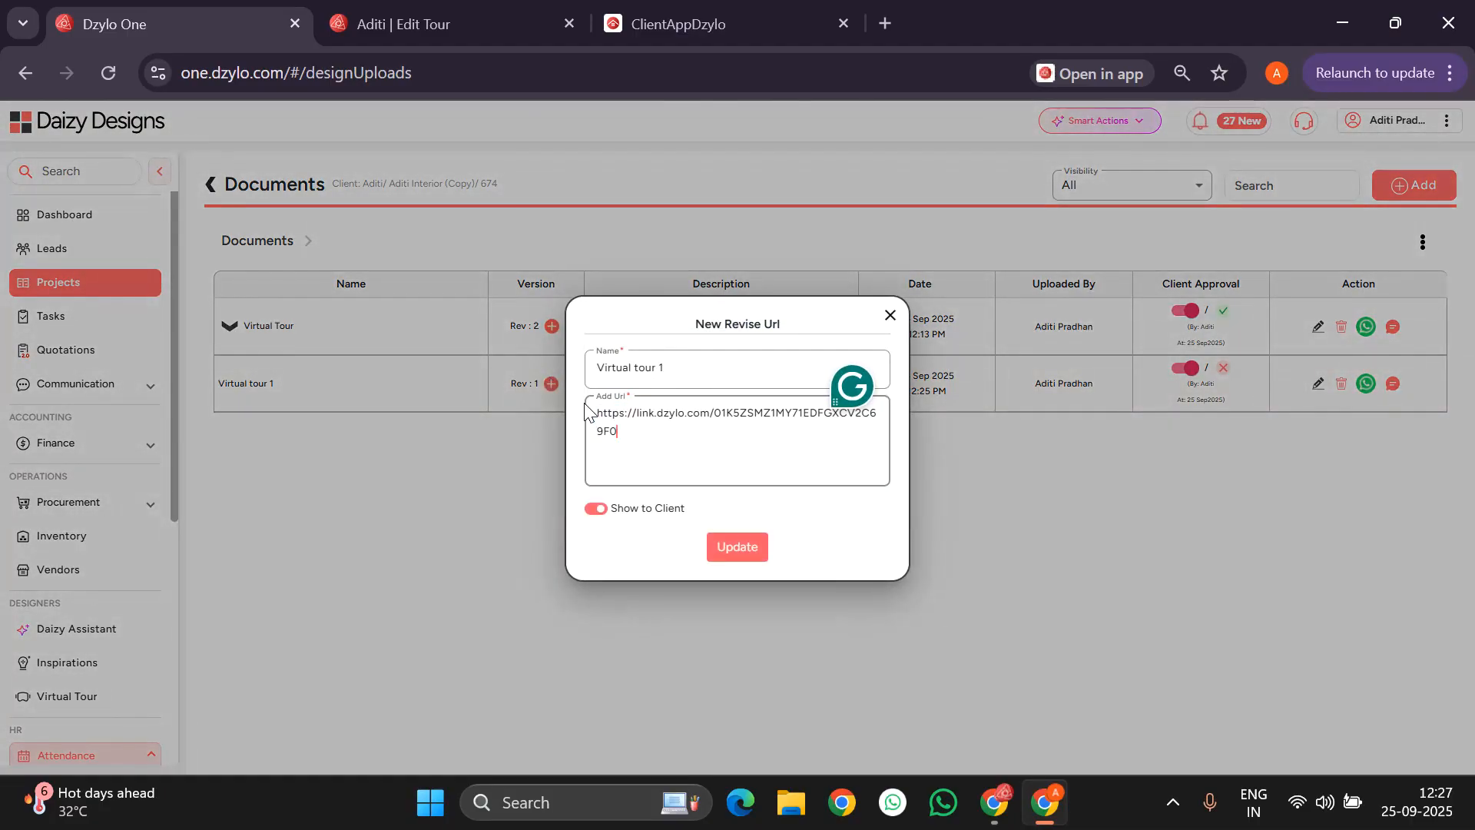
left_click(734, 549)
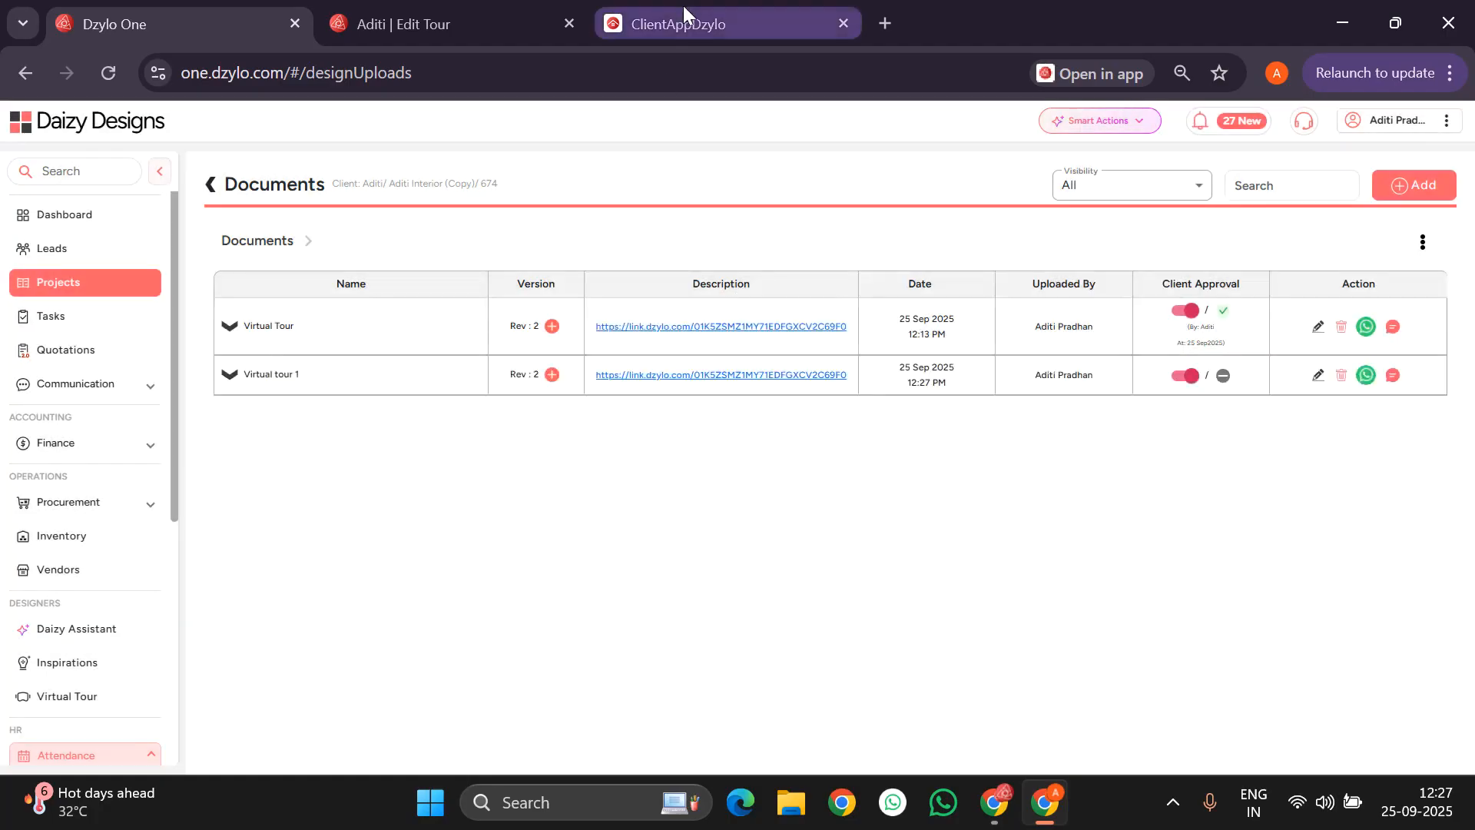
Switch to the client app, refresh the document versions, and approve version 2 of "Virtual tour 1".
left_click(684, 23)
left_click(109, 72)
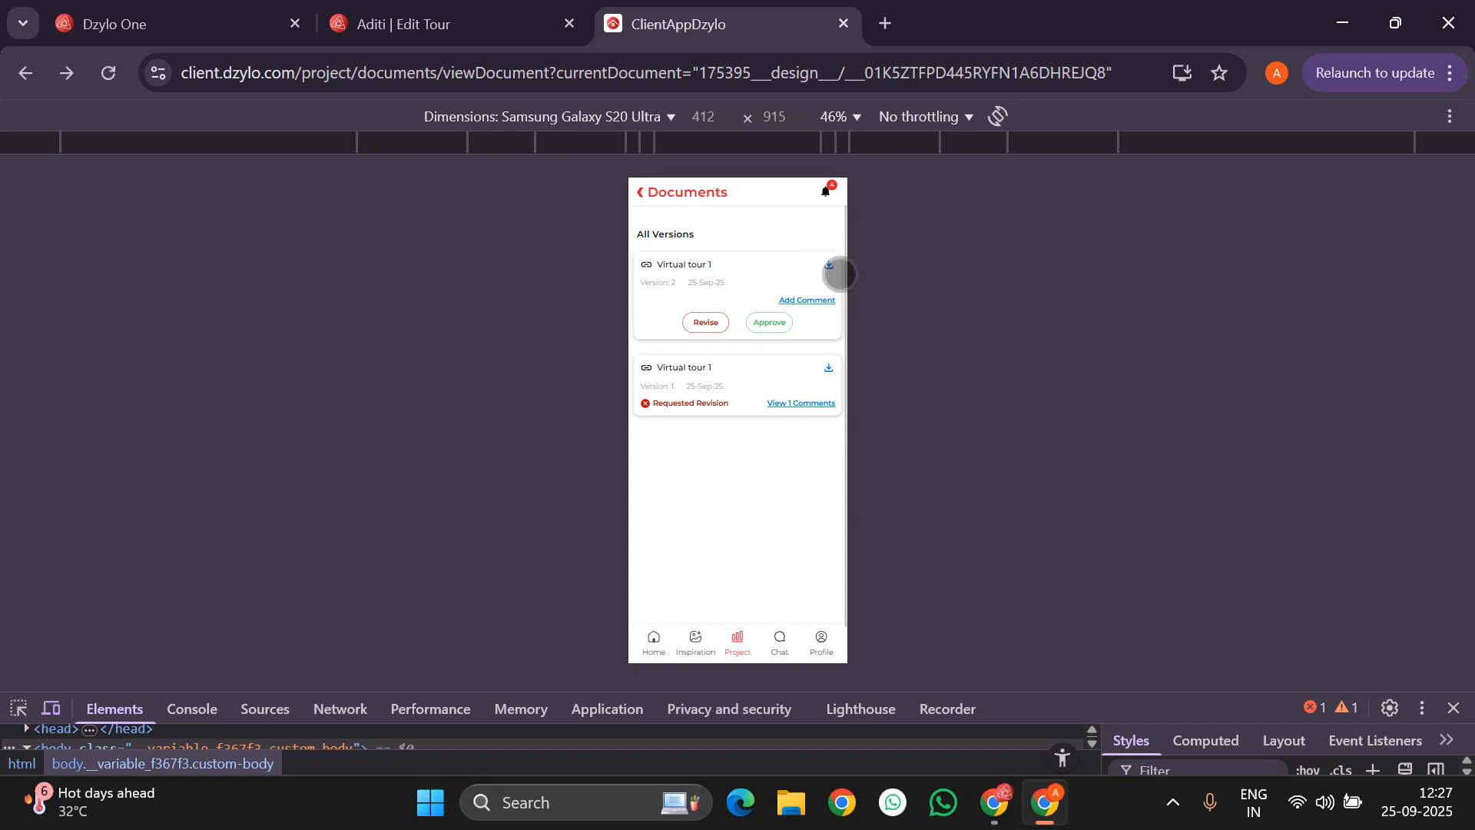
left_click(762, 322)
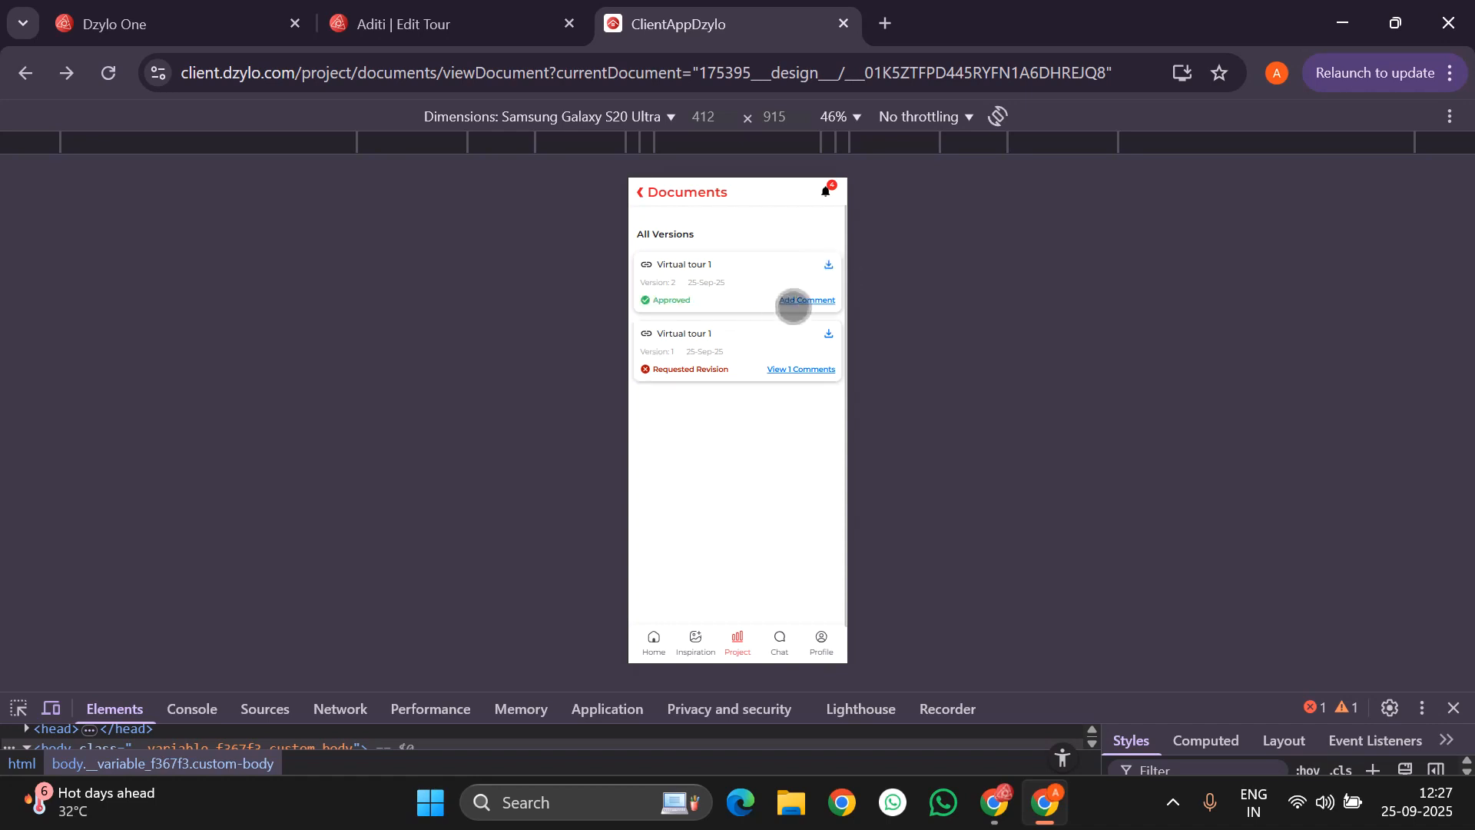
Send the comment "Approved move forward for intstallation and production" on version 2 of "Virtual tour 1".
left_click(805, 301)
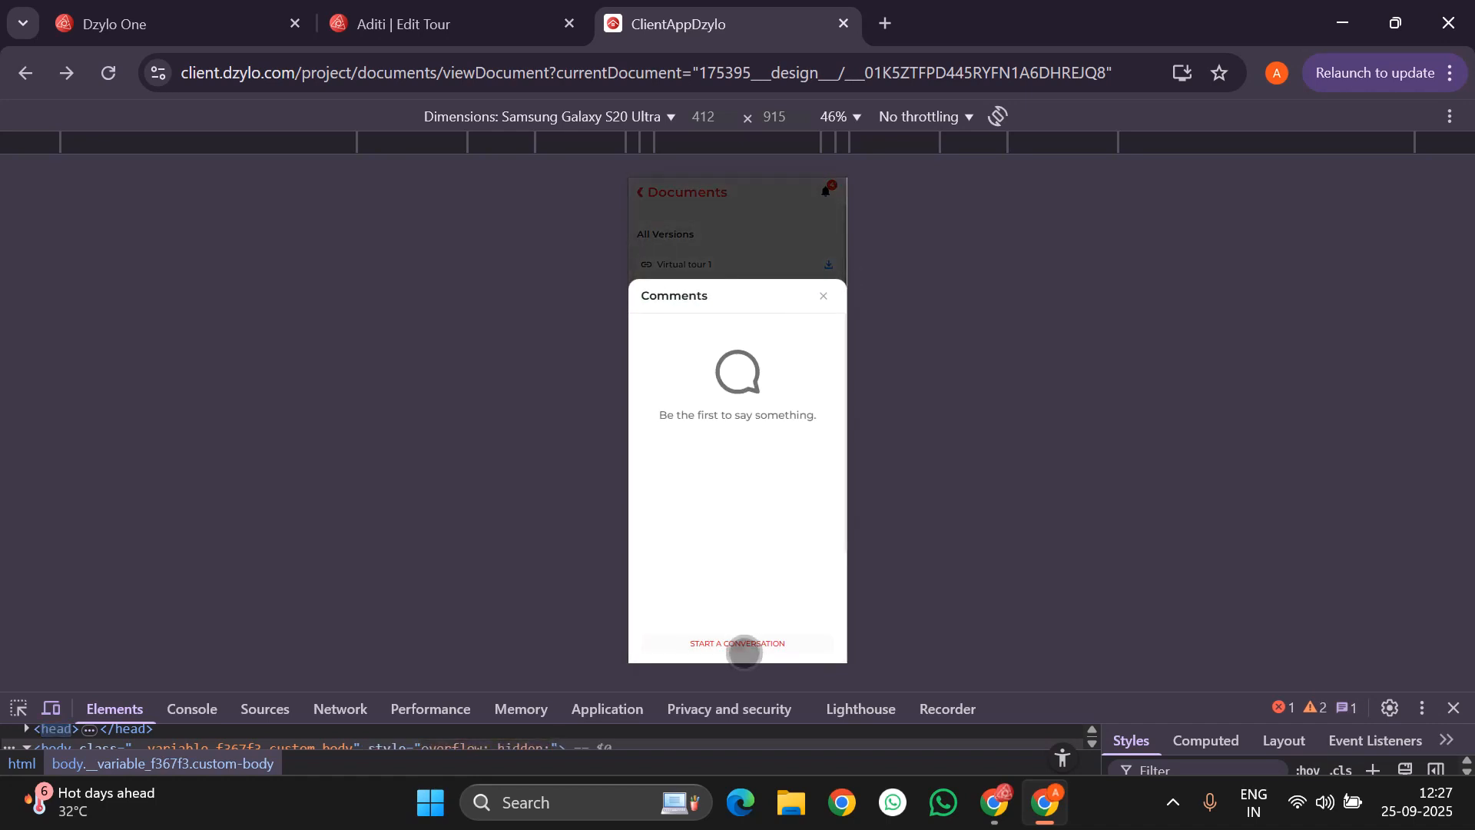
left_click(742, 647)
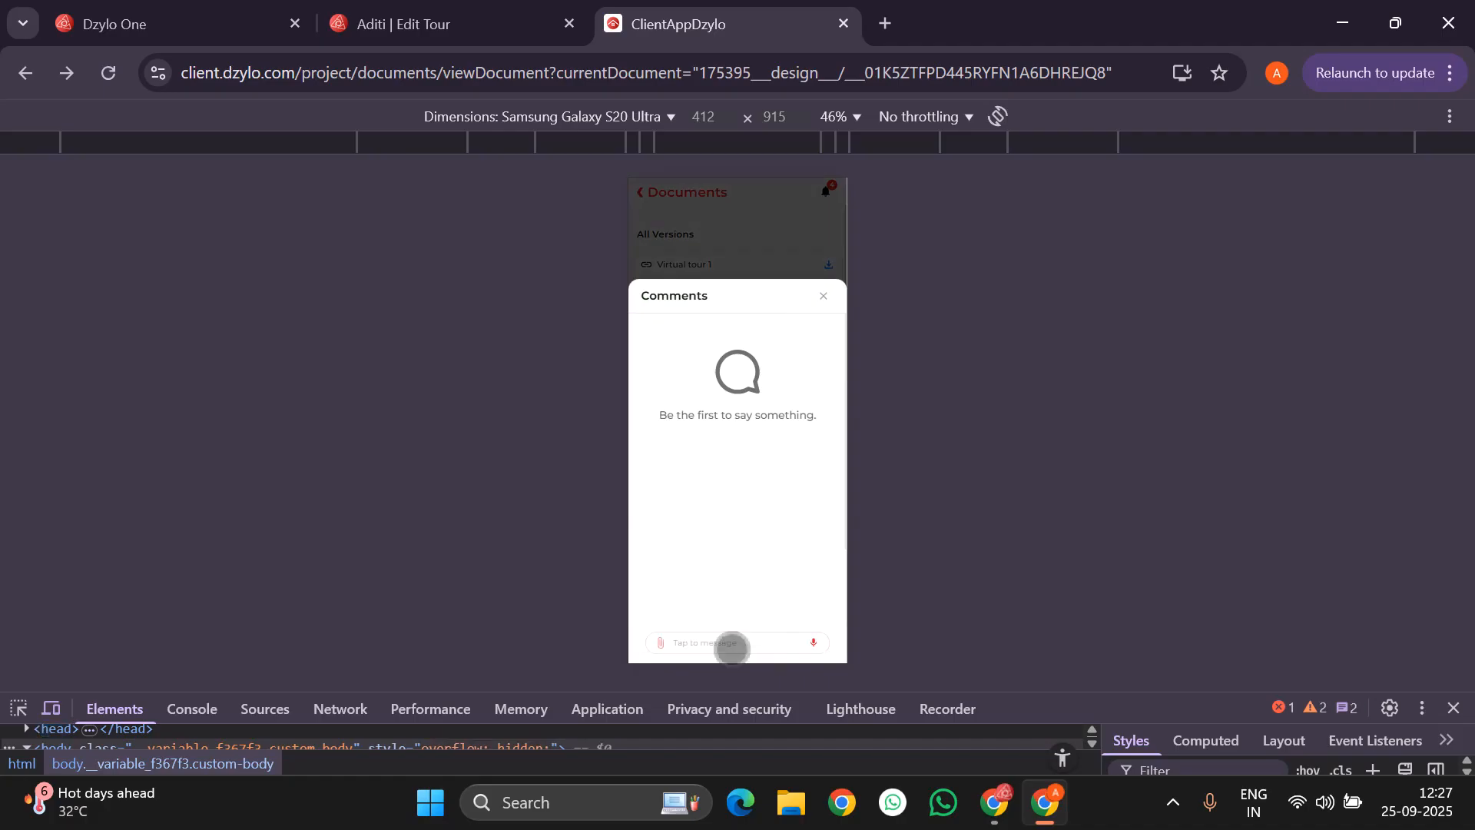
left_click(732, 648)
type("Approv")
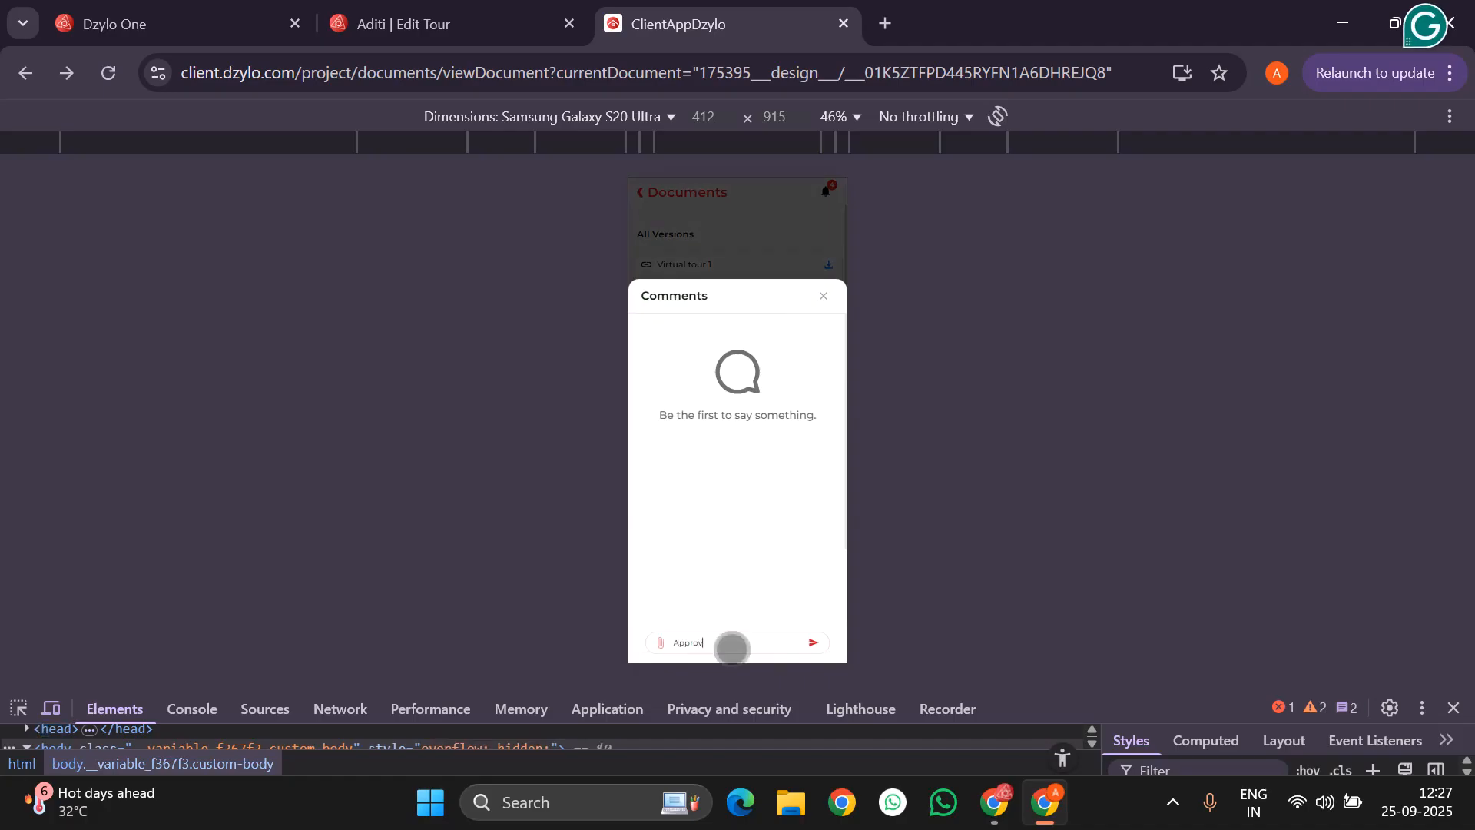
type("ed mo")
type("a")
key("BackSpace")
type("stallation")
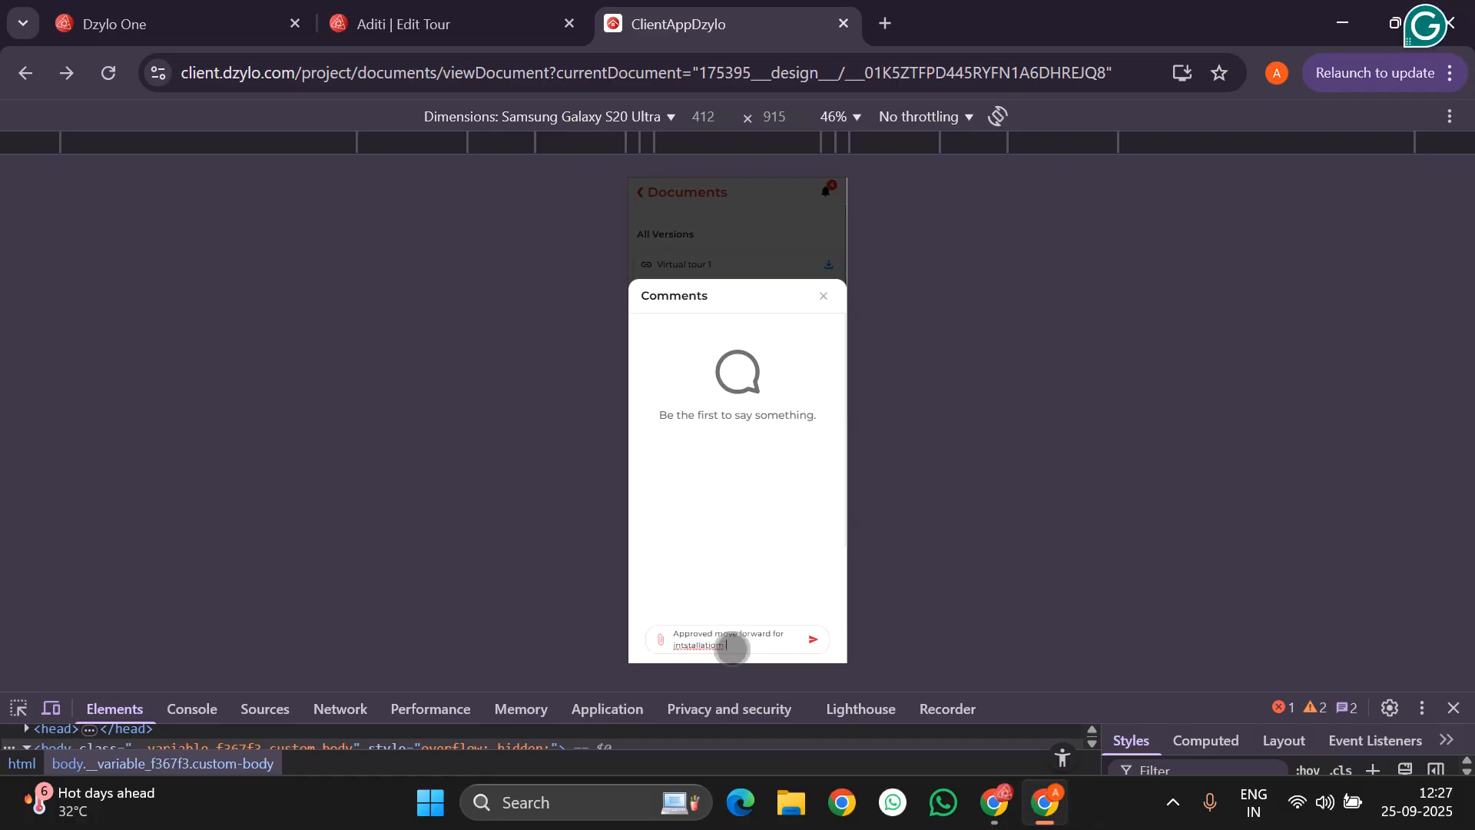
type(" and production")
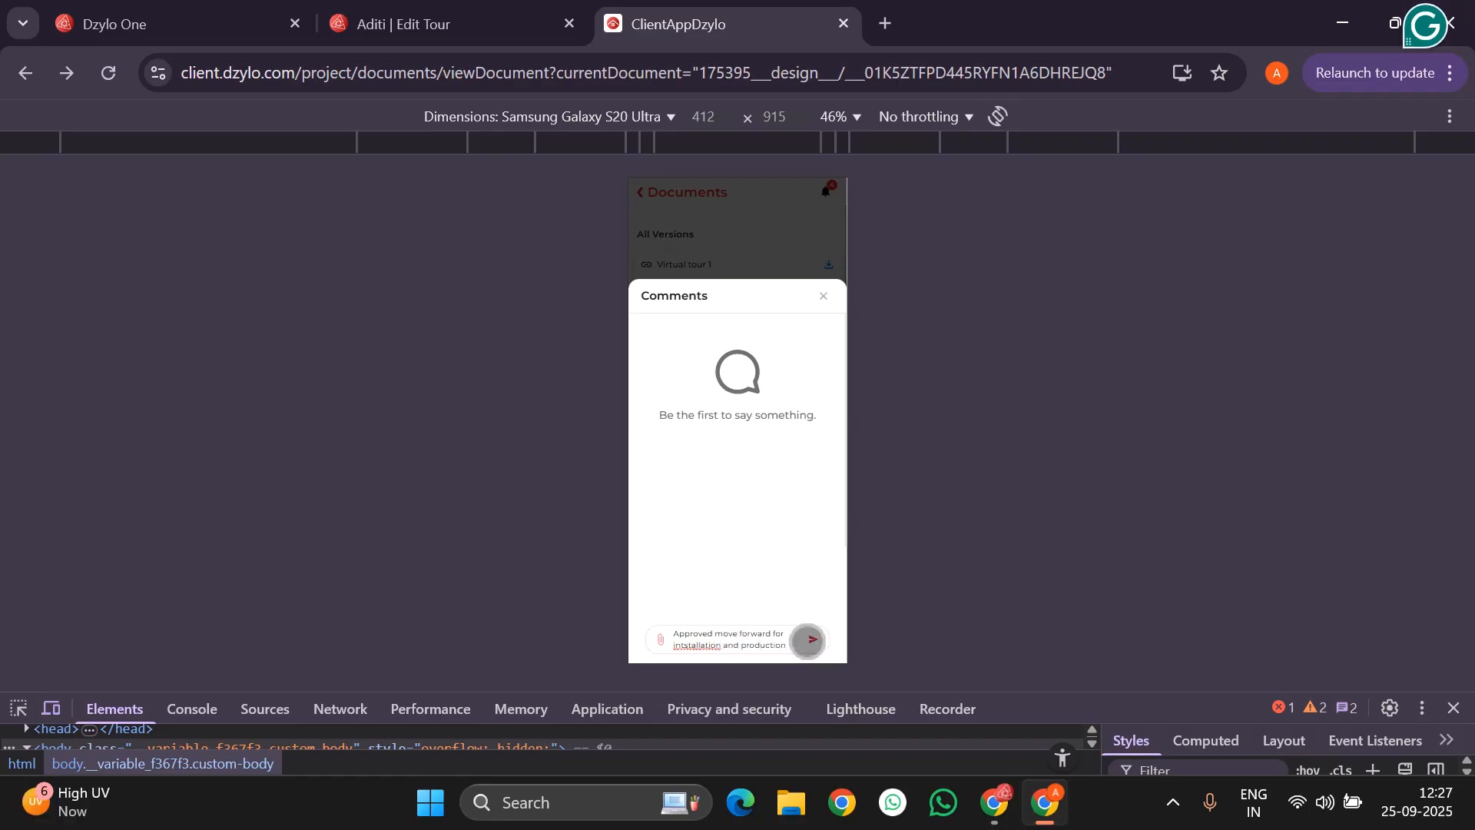
left_click(815, 640)
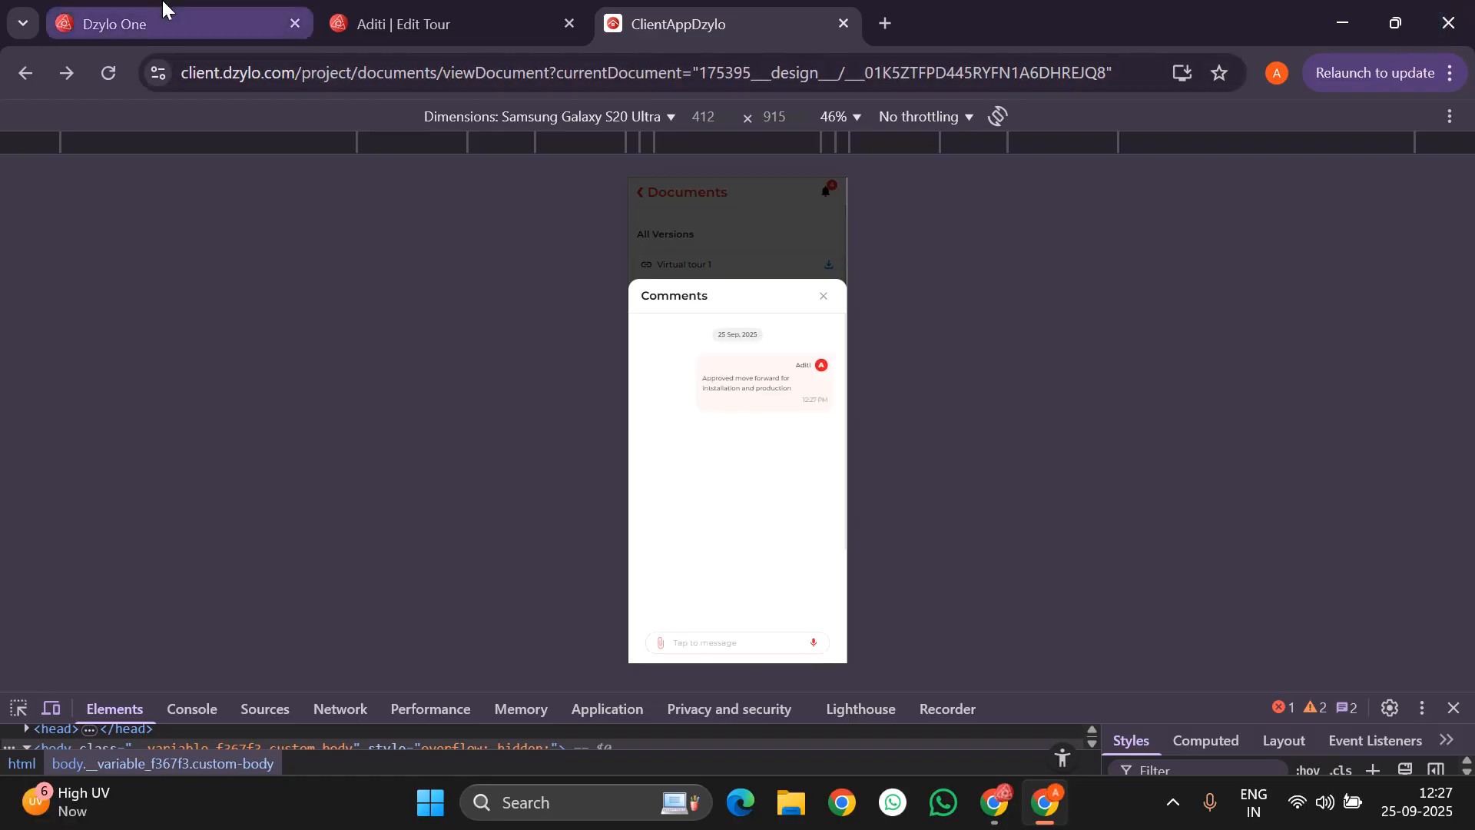
Switch to Dzylo One, refresh the project documents, and review the revisions and latest client comment on "Virtual tour 1".
left_click(164, 19)
left_click(99, 69)
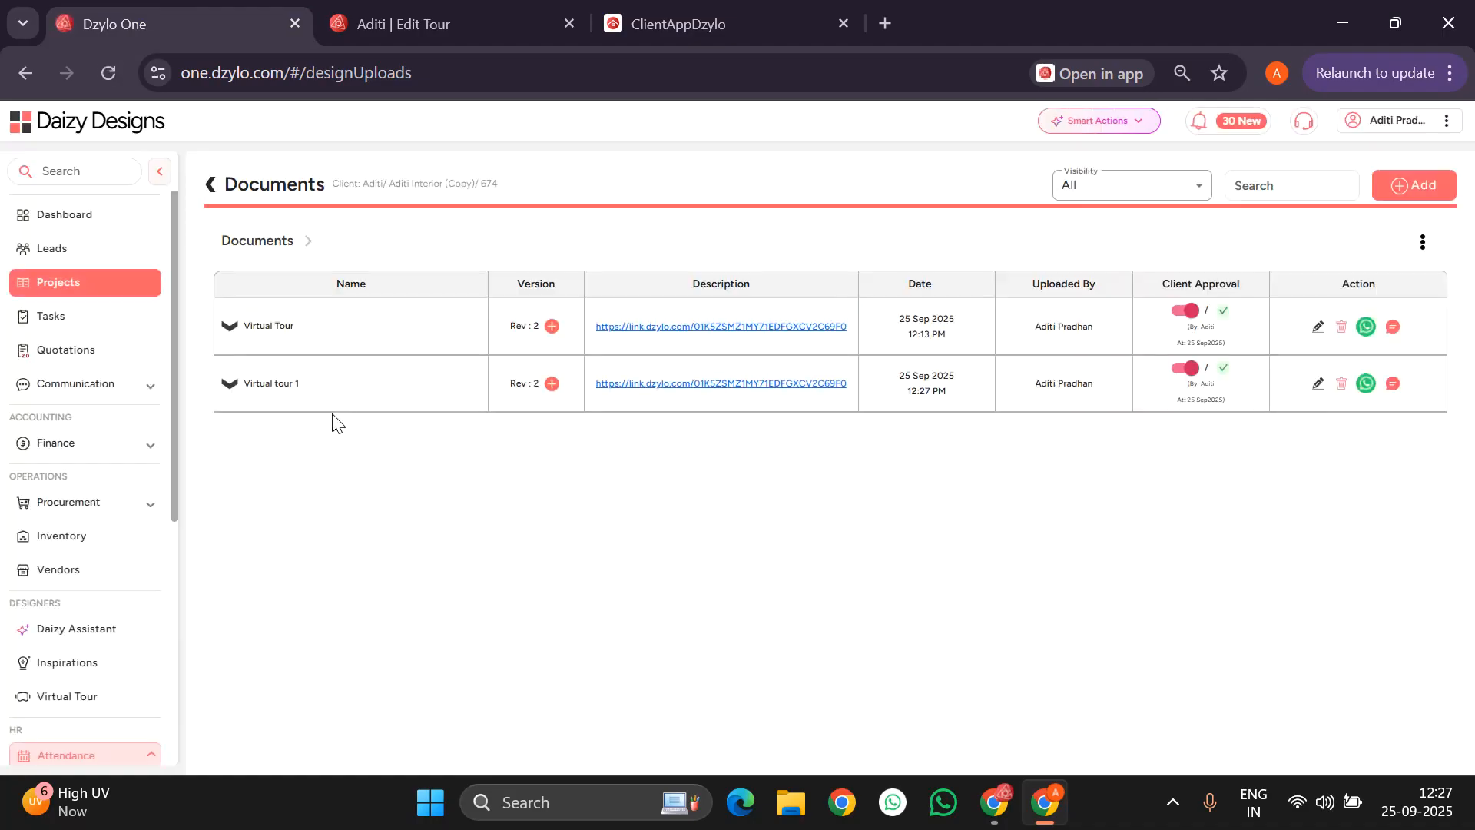
left_click(229, 383)
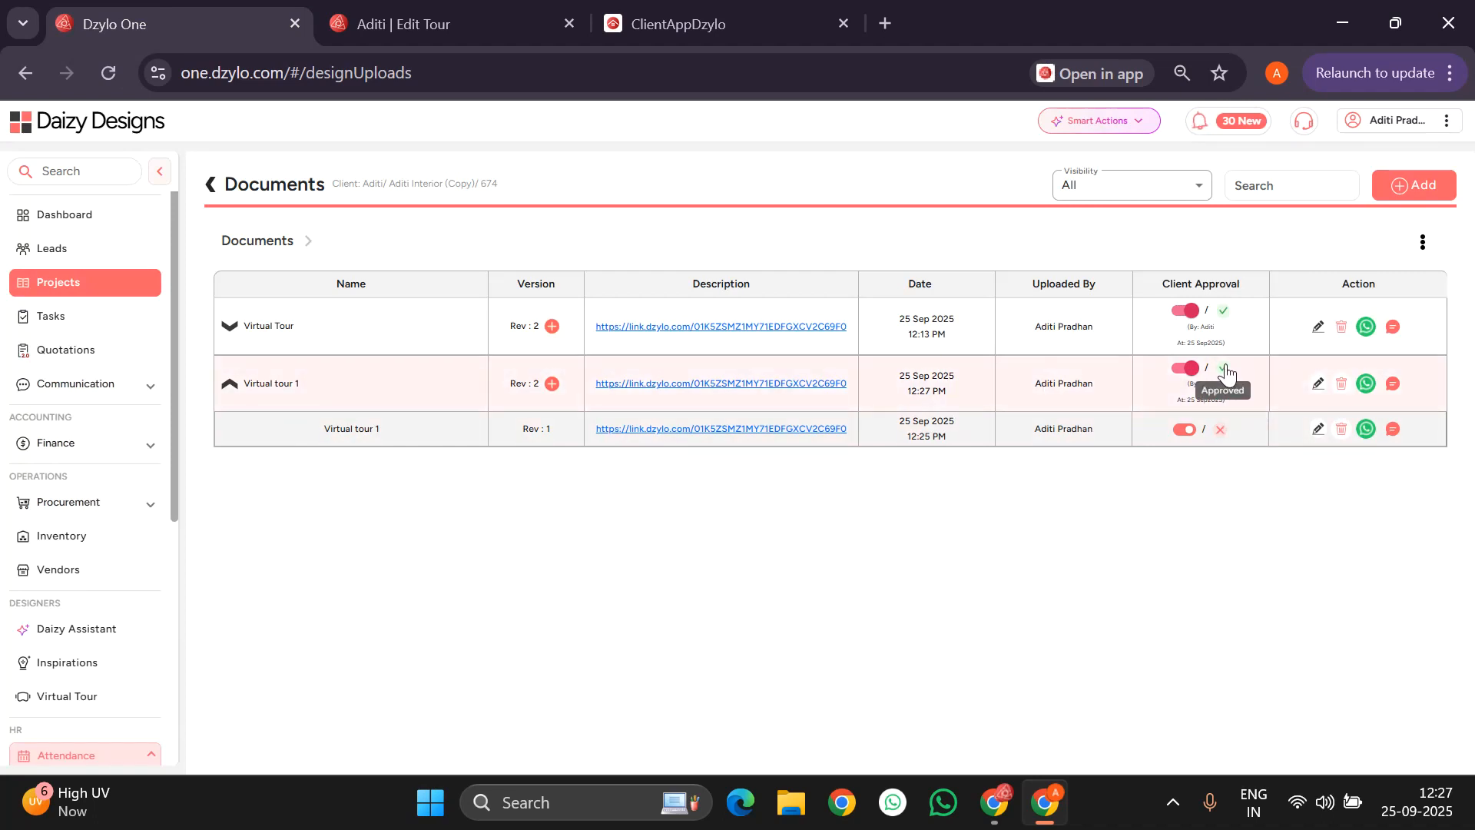
left_click(1393, 383)
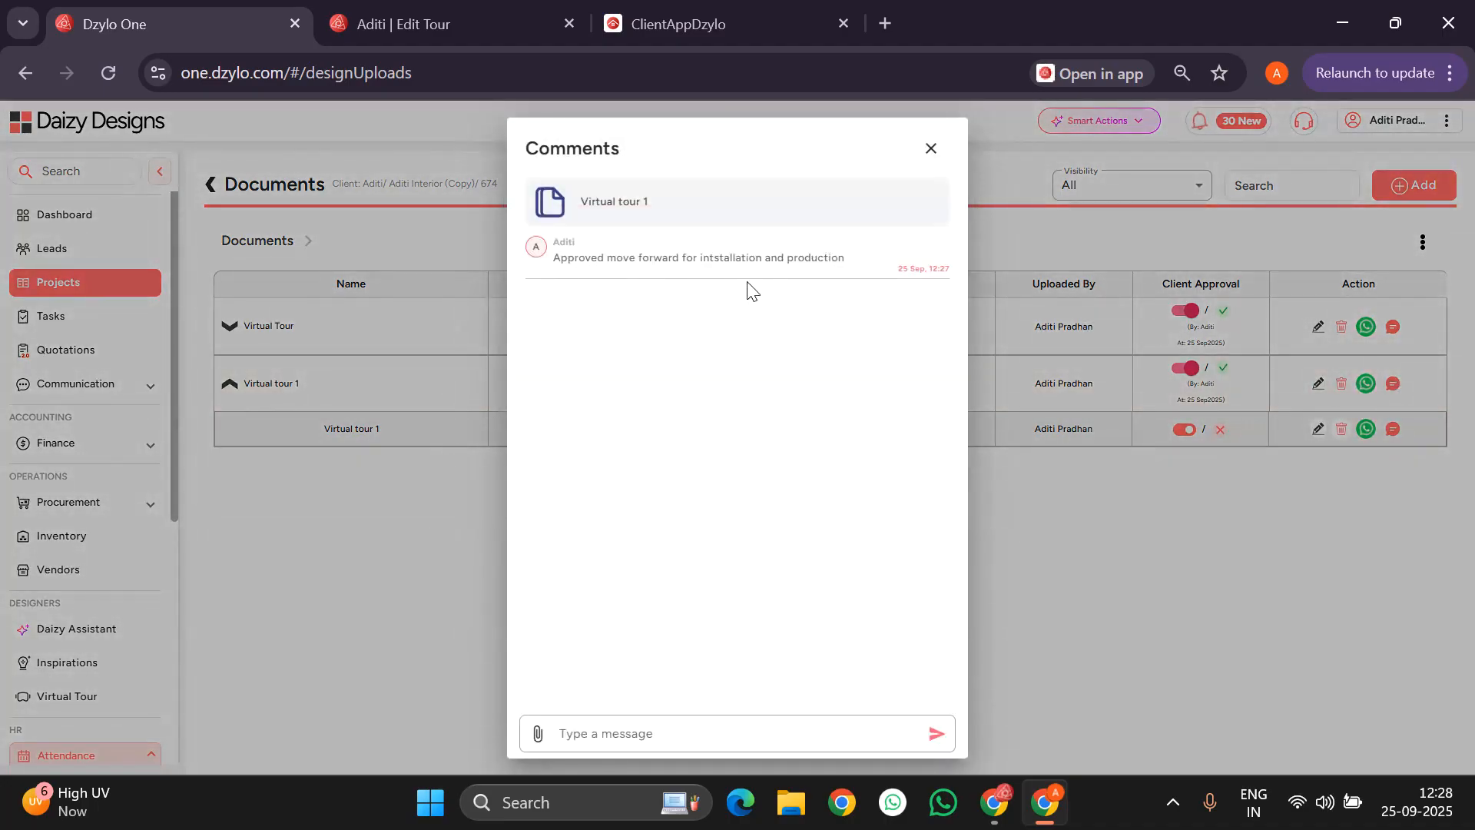
left_click(929, 150)
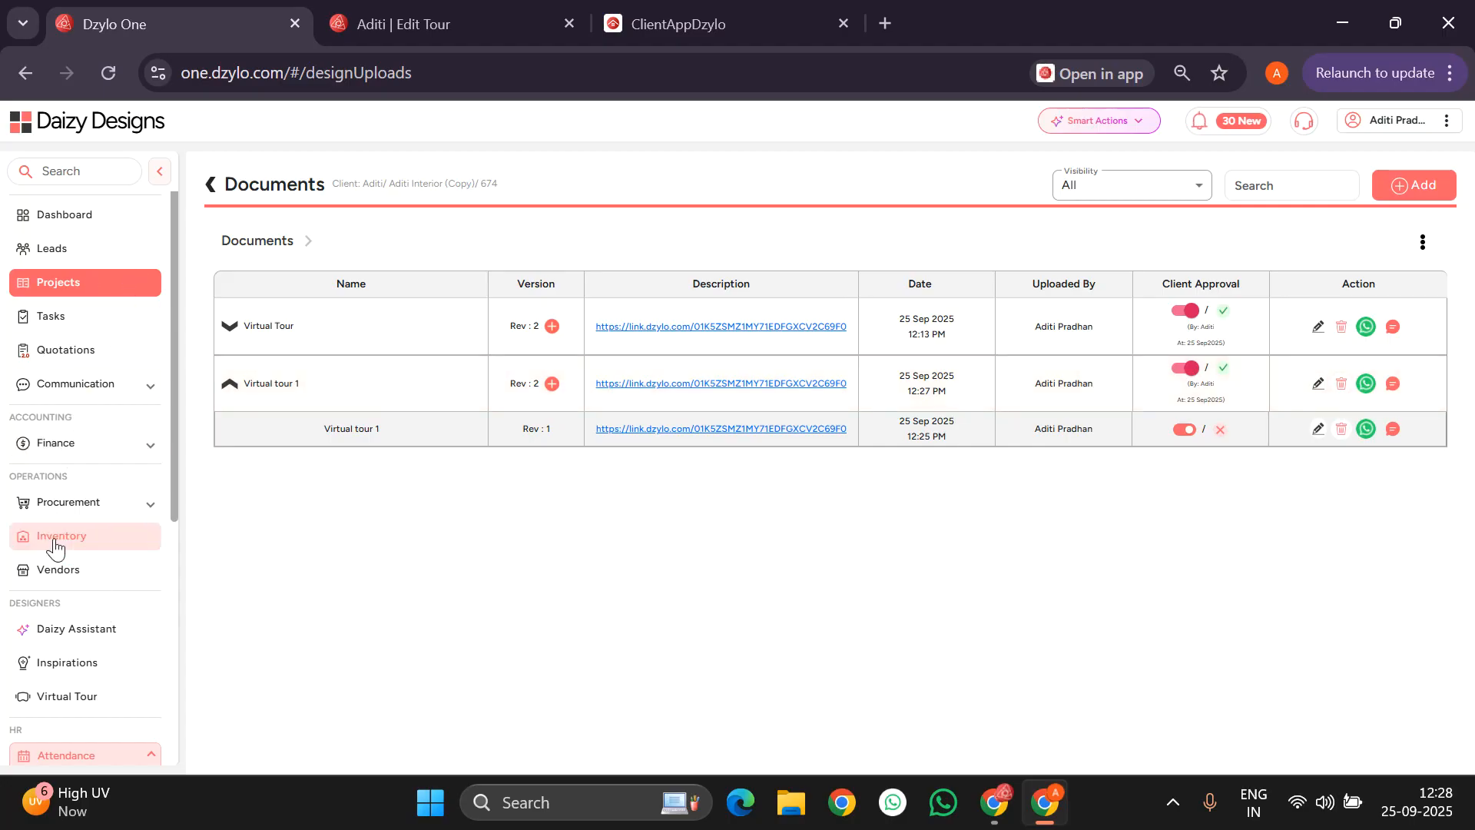
Go to the virtual tours and open the existing concept board based on the 2BHK floor plan for editing.
scroll(53, 544, "down", 3)
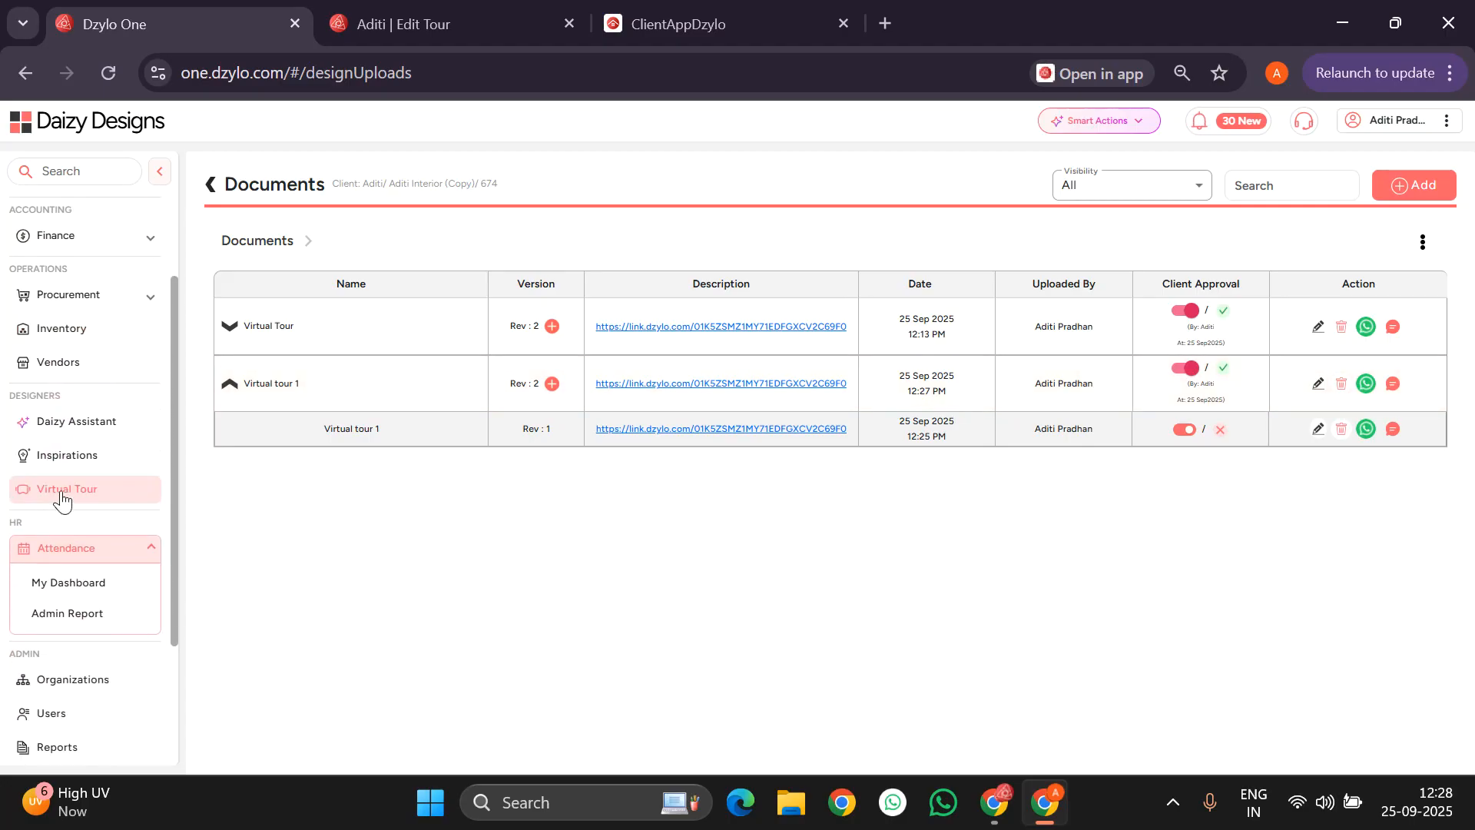
left_click(61, 490)
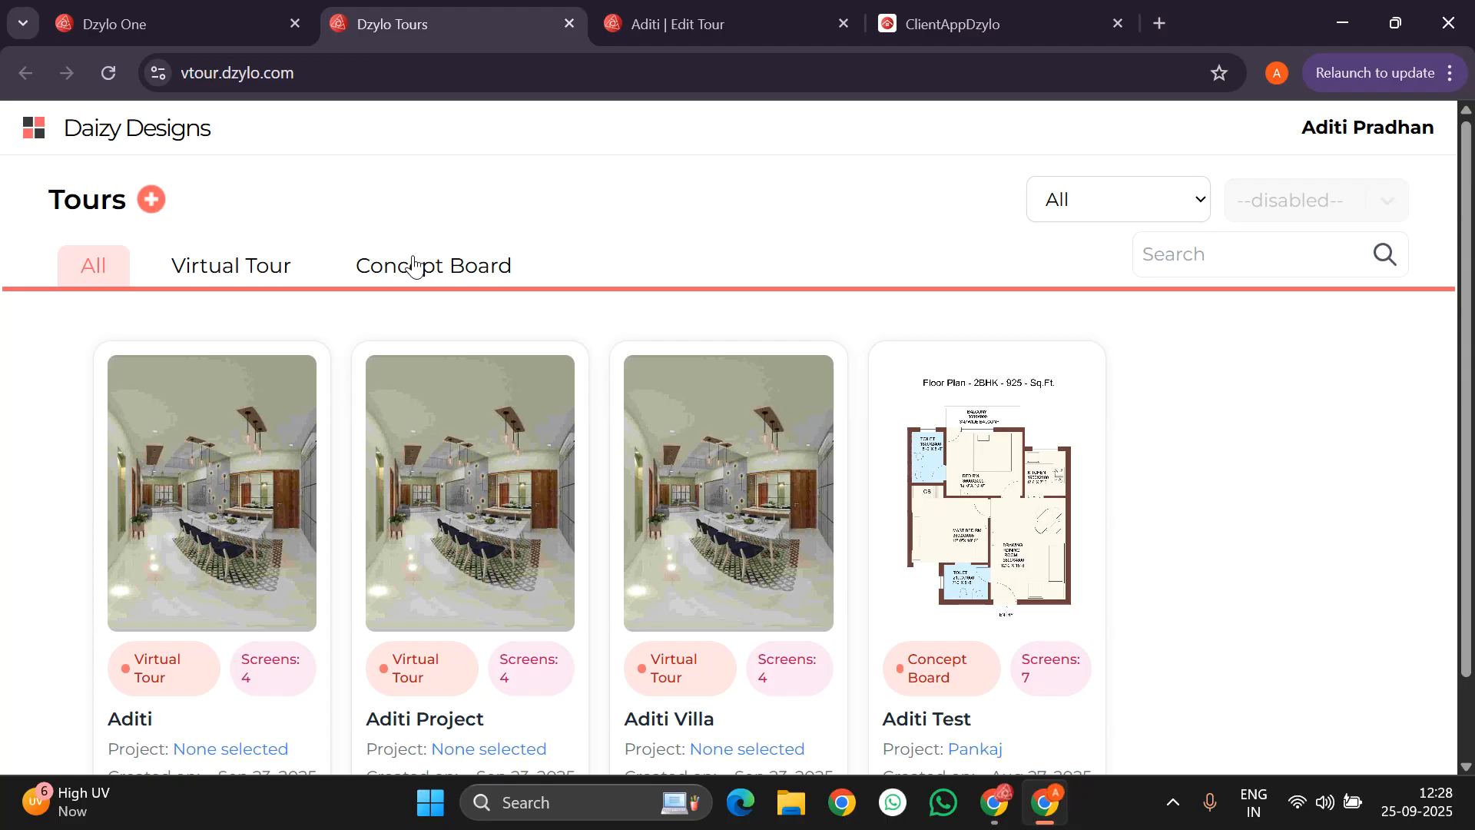
left_click(979, 500)
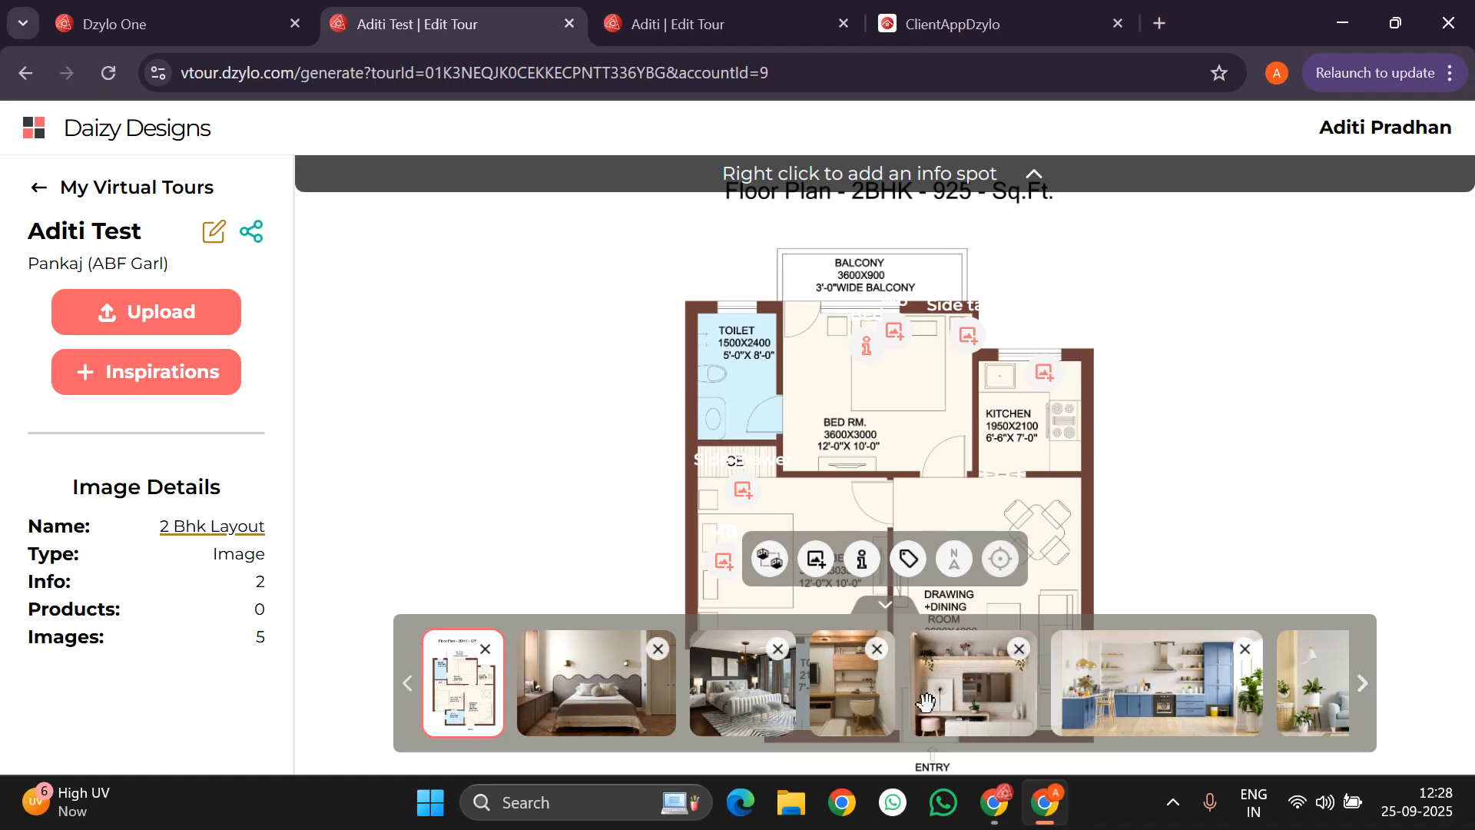
Browse the Global inspiration images available for the concept board, closing the gallery without adding any.
left_click(141, 388)
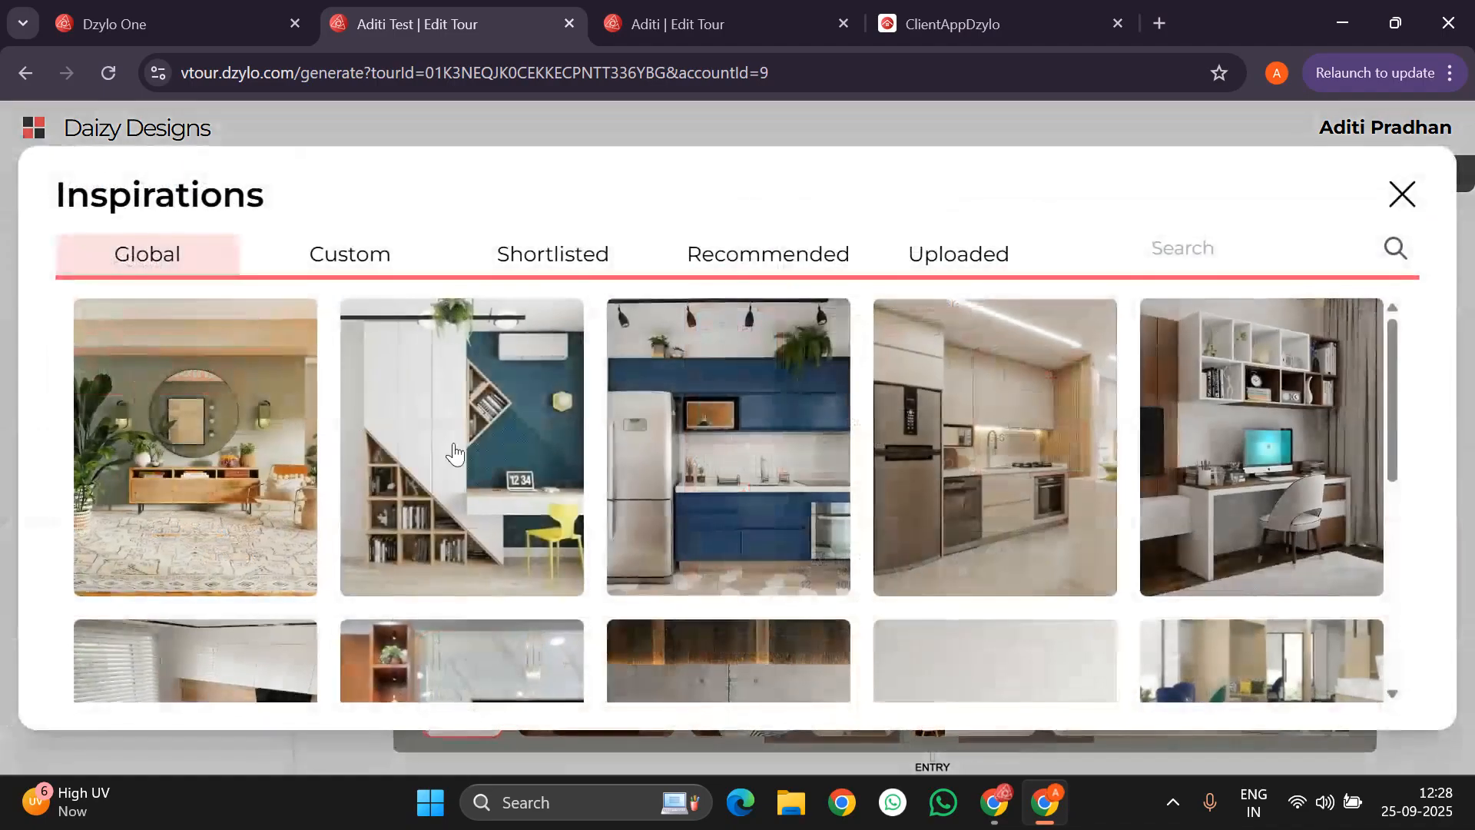
scroll(522, 505, "down", 5)
scroll(520, 504, "down", 3)
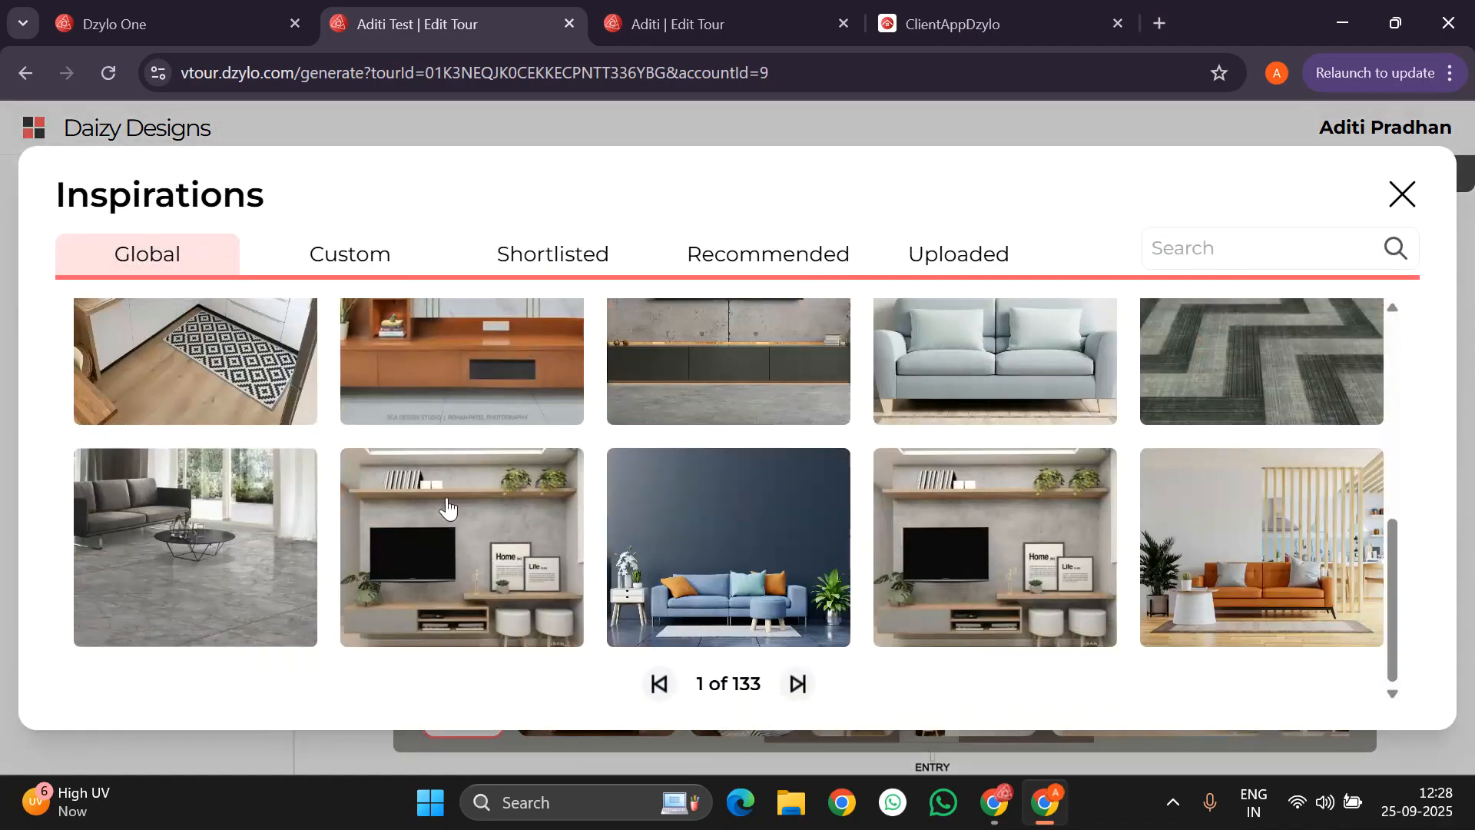
scroll(445, 509, "up", 7)
left_click(1402, 194)
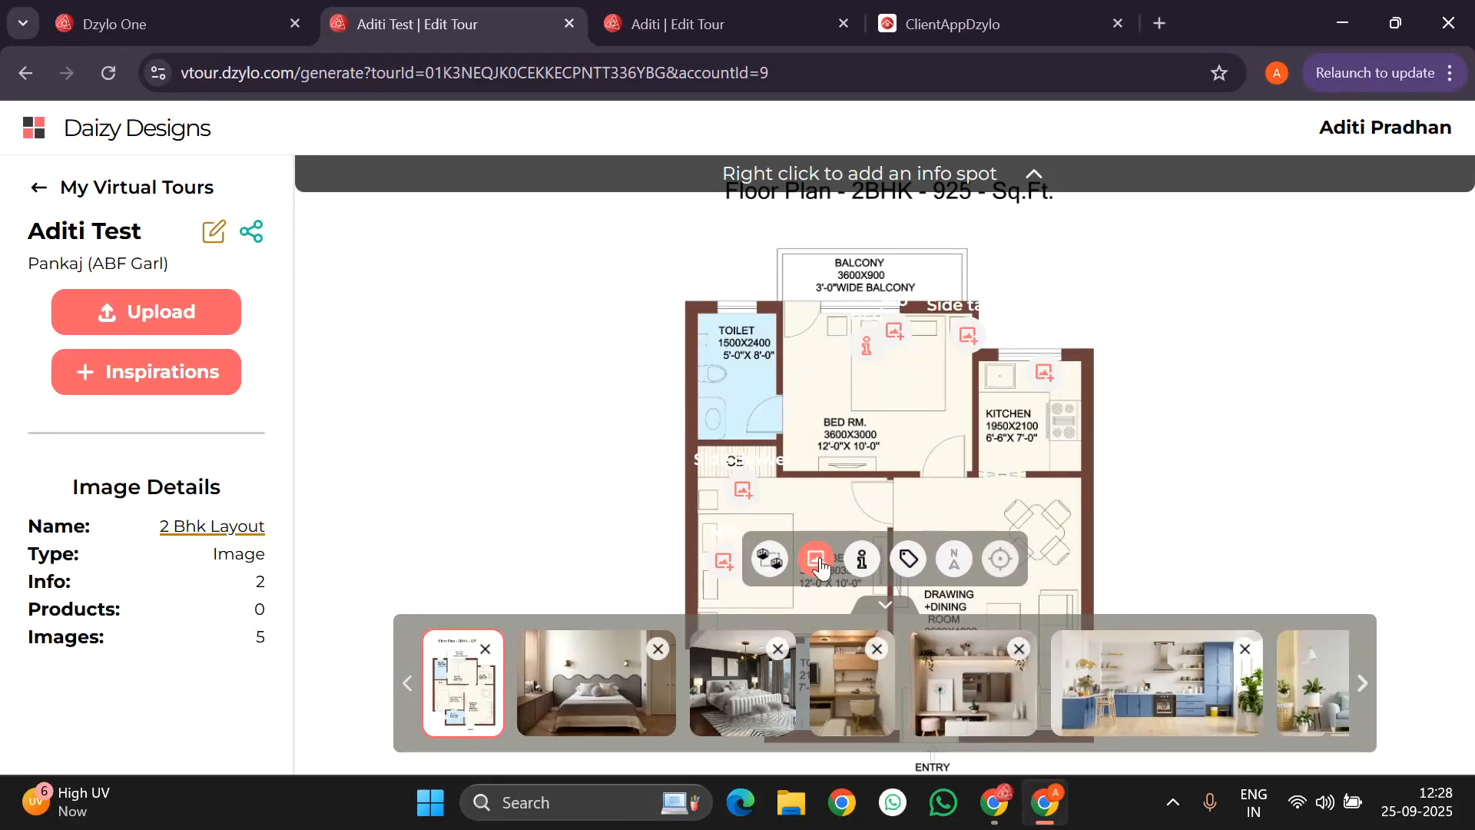
Add a flat image spot named "Side table" in the floor plan's upper bedroom, link it to Inspiration 2276, and position it beside the bed.
left_click_drag(816, 559, 840, 327)
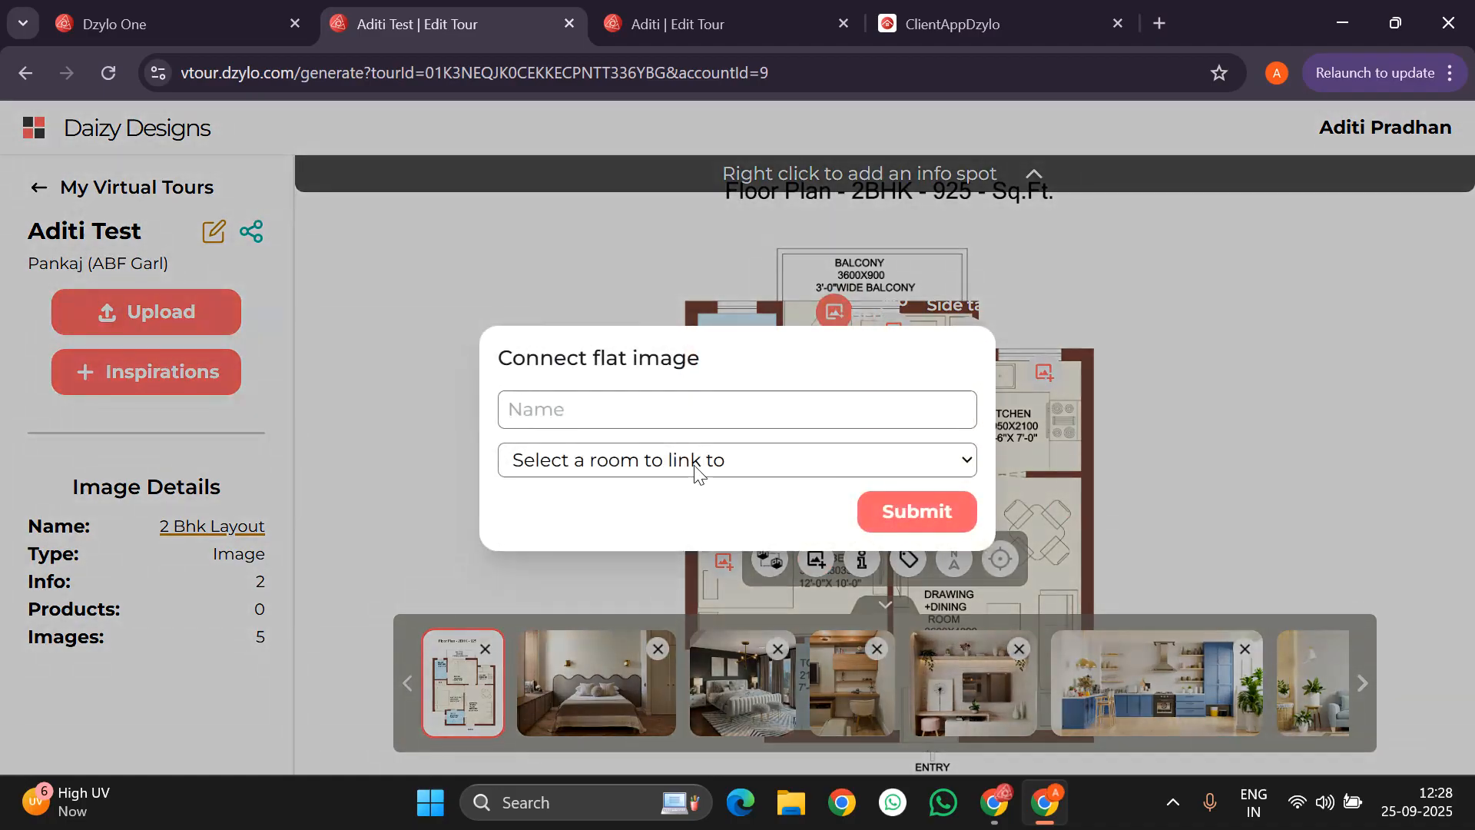
type("Side table")
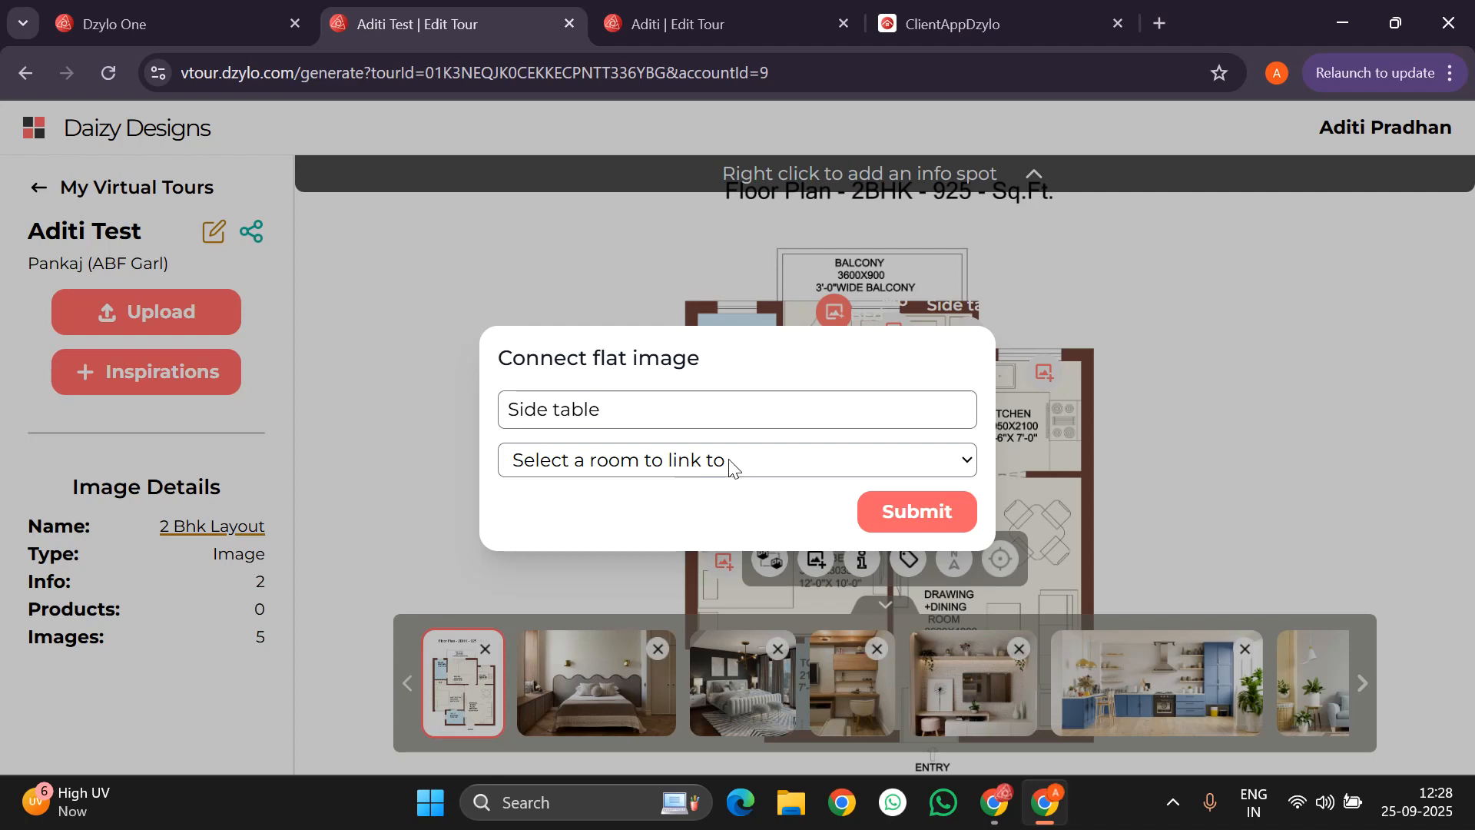
left_click(729, 460)
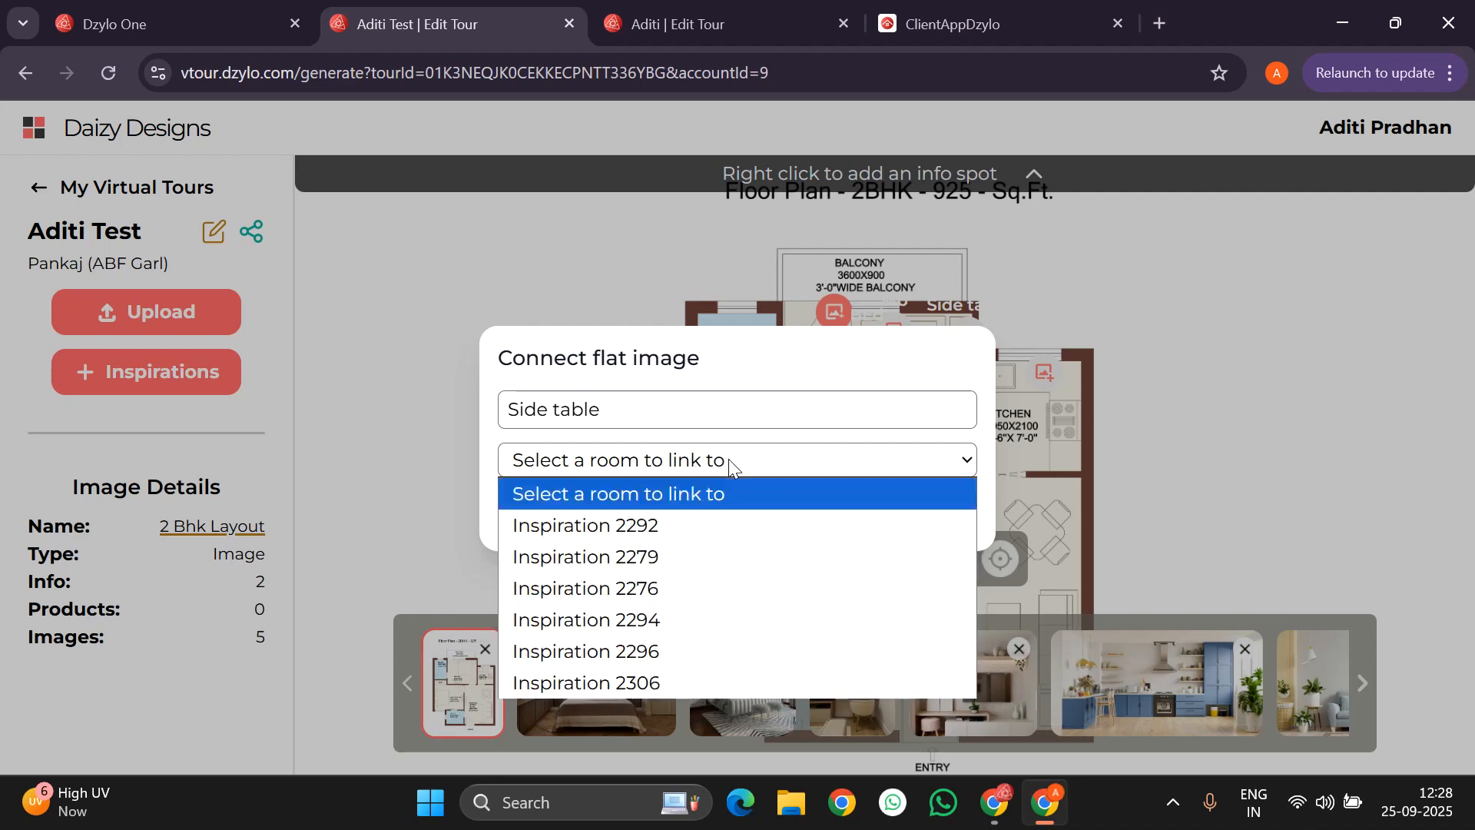
left_click(676, 588)
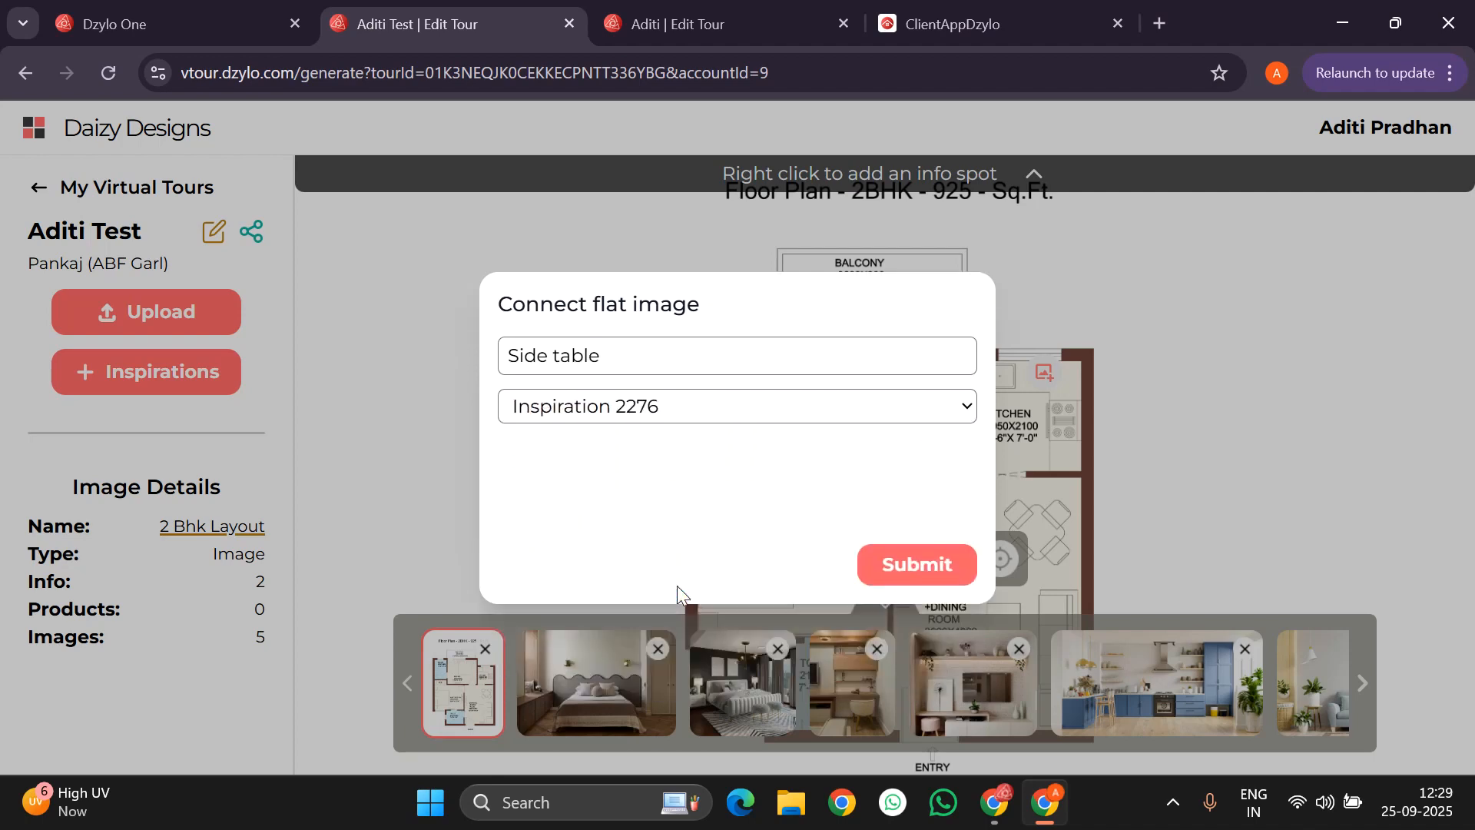
left_click(936, 573)
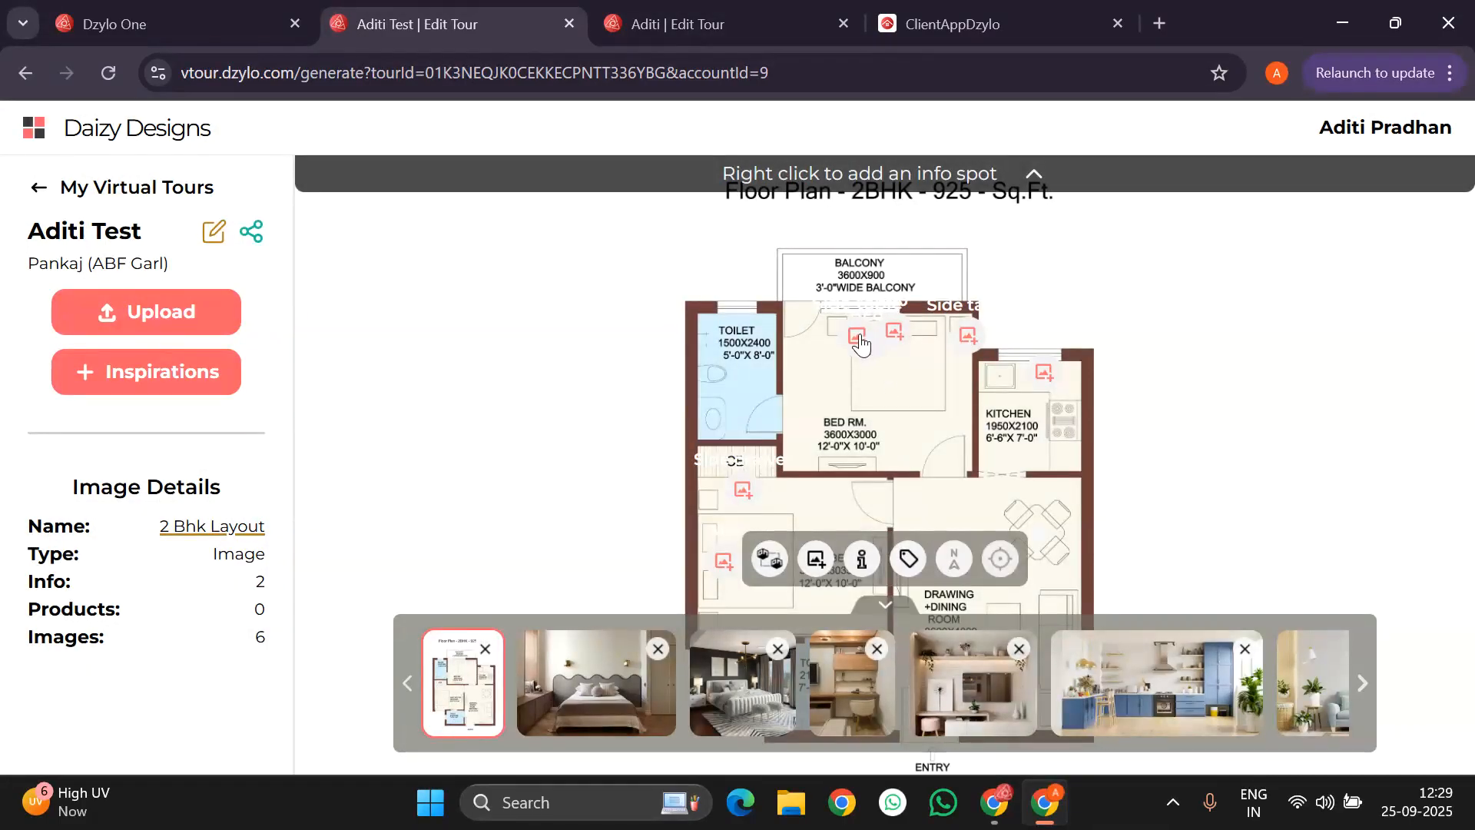
mouse_move(859, 338)
left_mouse_down()
mouse_move(824, 322)
mouse_move(838, 333)
left_mouse_up()
Open the concept board's view link and examine its image list, a linked bedroom image, and the following room images.
left_click(256, 236)
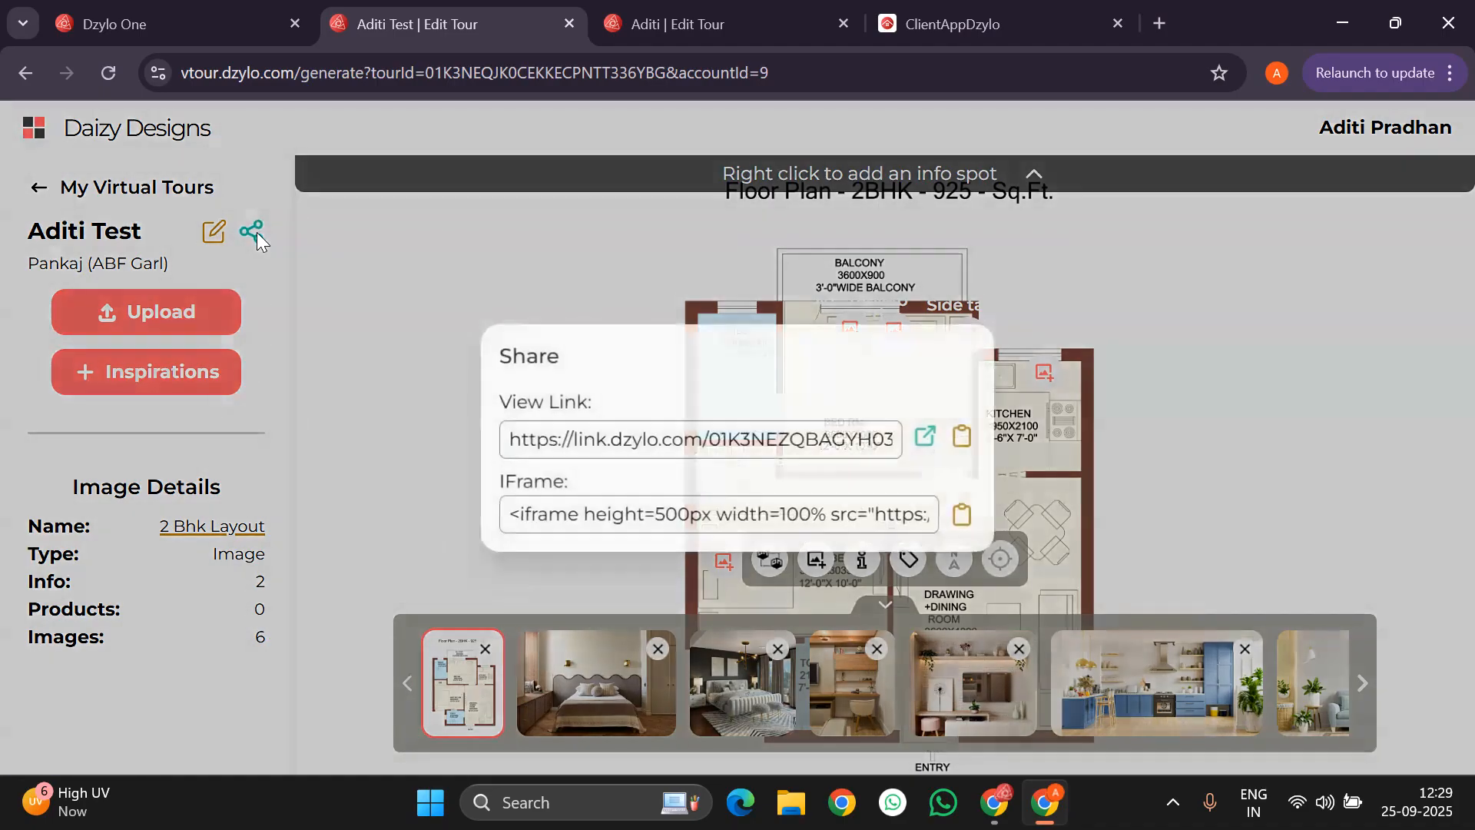
left_click(925, 436)
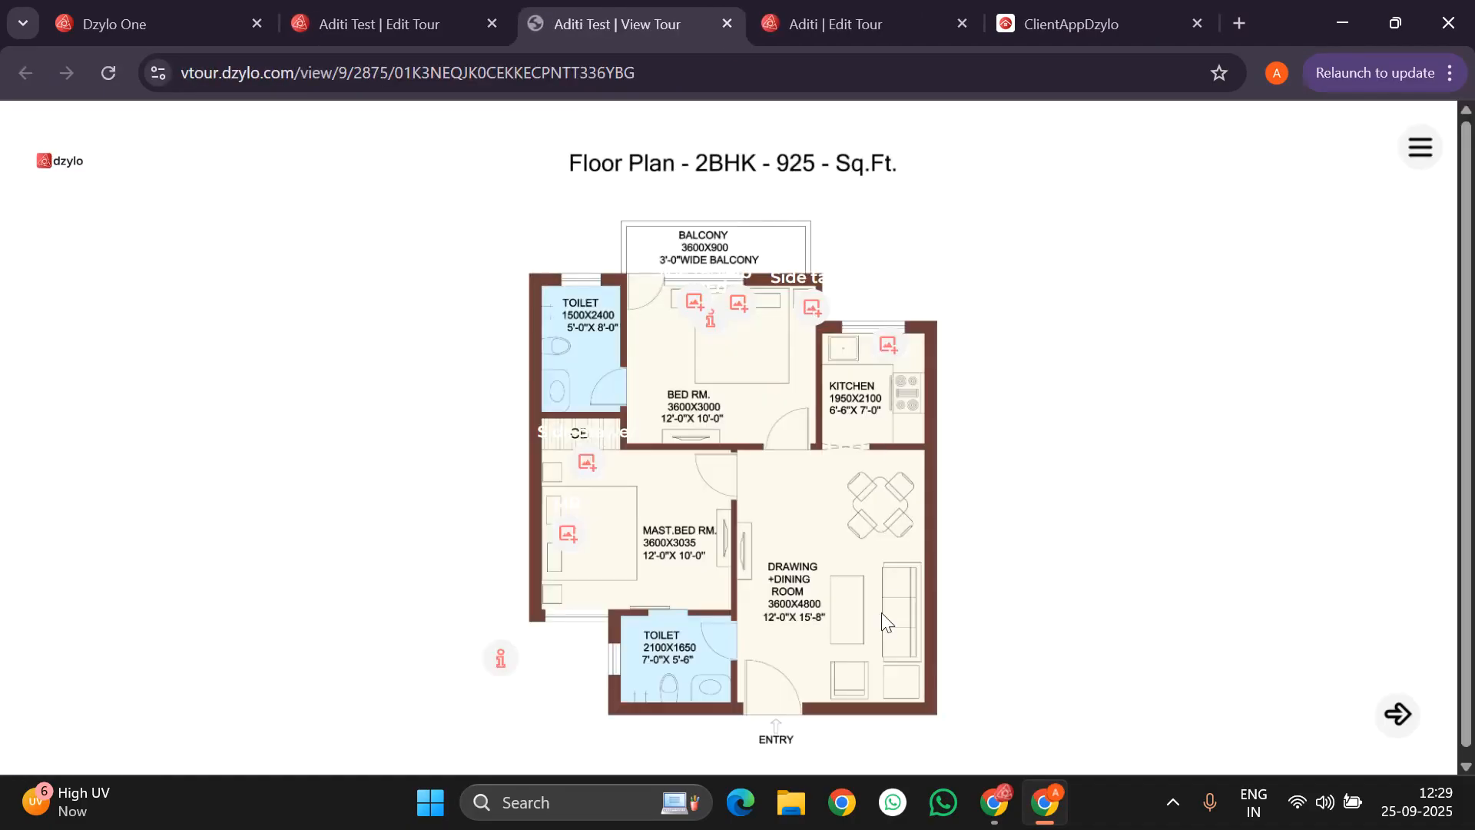
left_click(1421, 150)
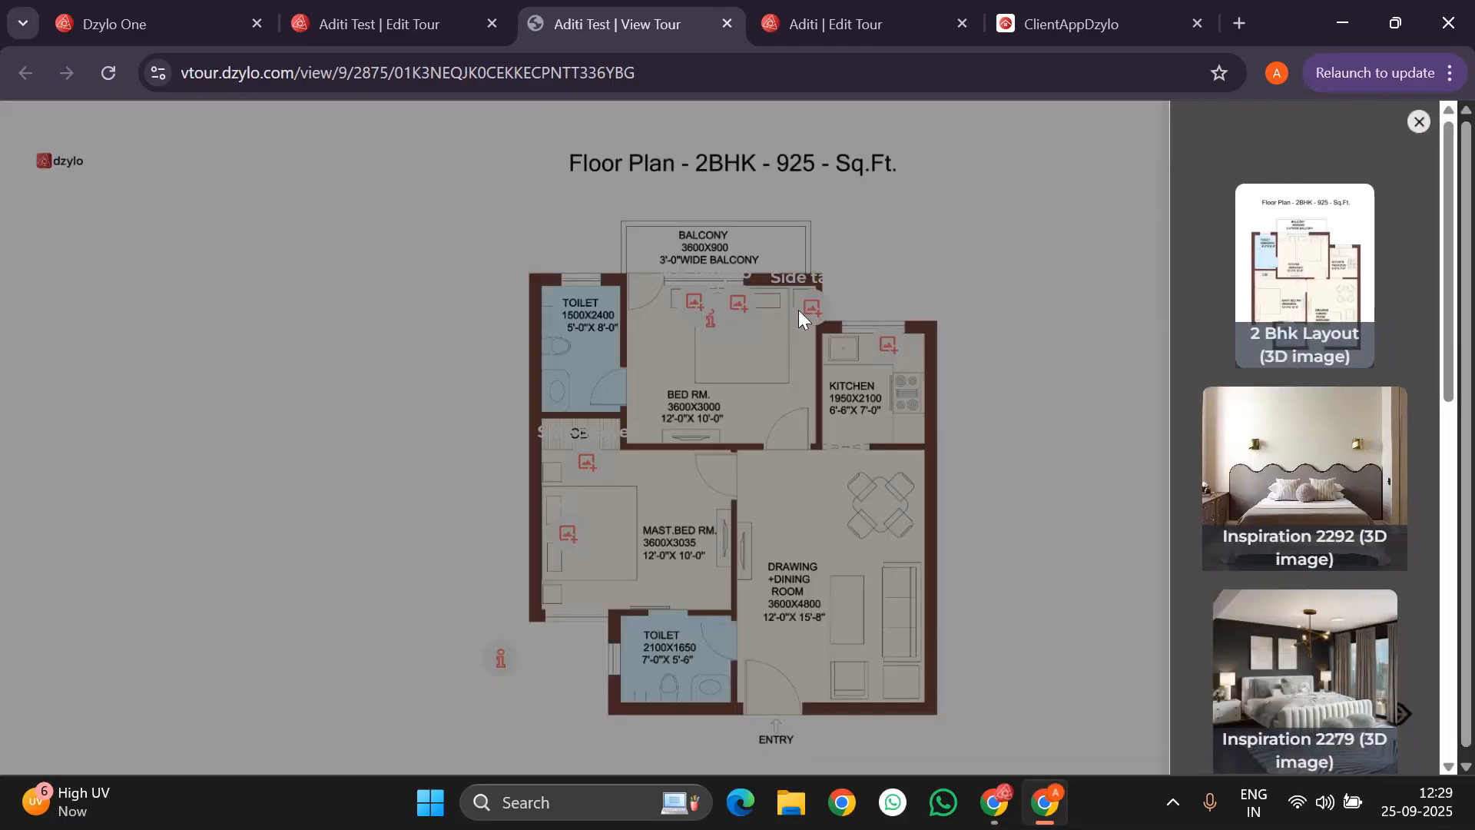
left_click(988, 269)
left_click(806, 310)
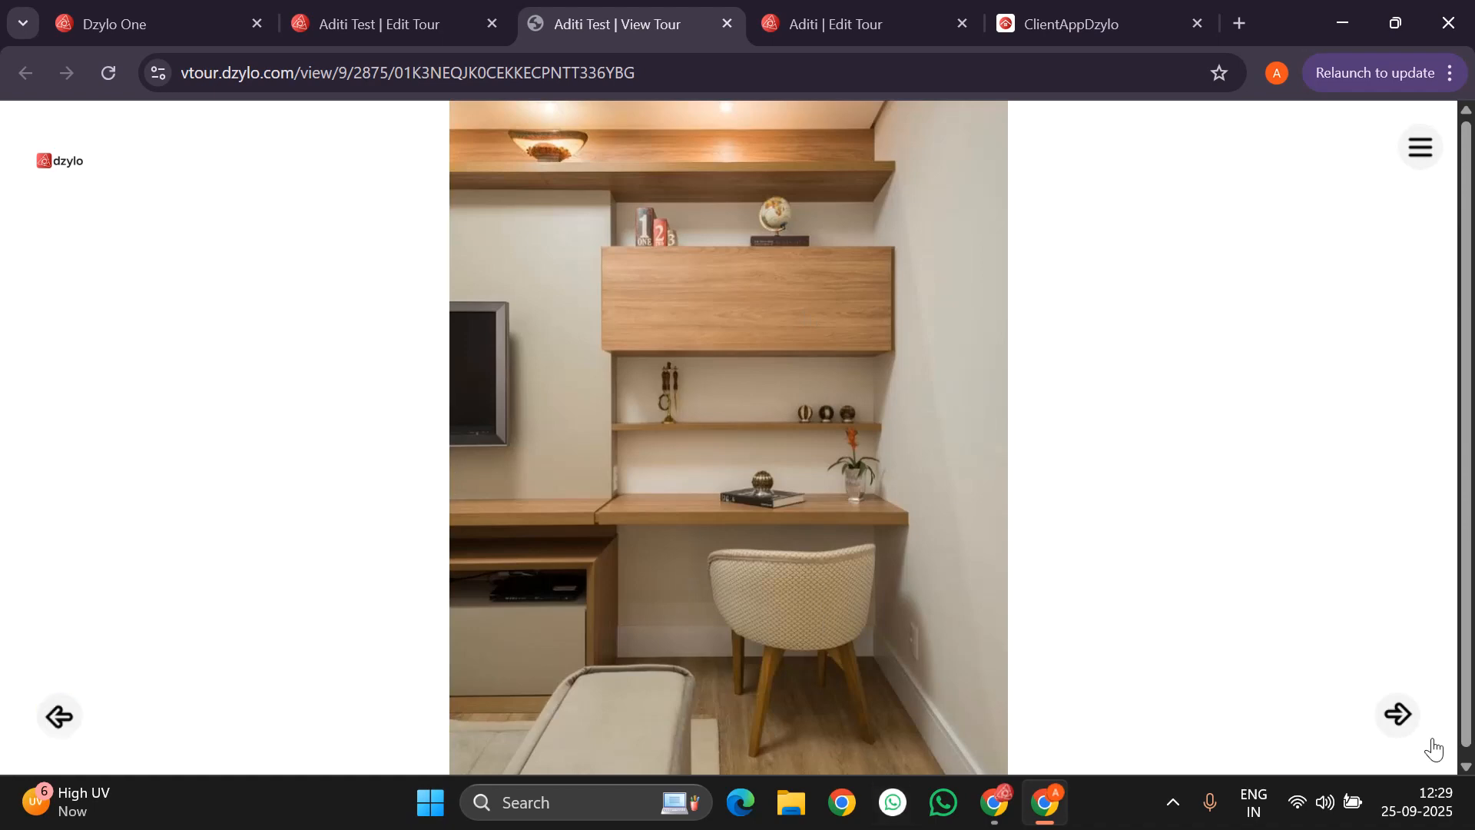
left_click(1399, 714)
left_click(1398, 716)
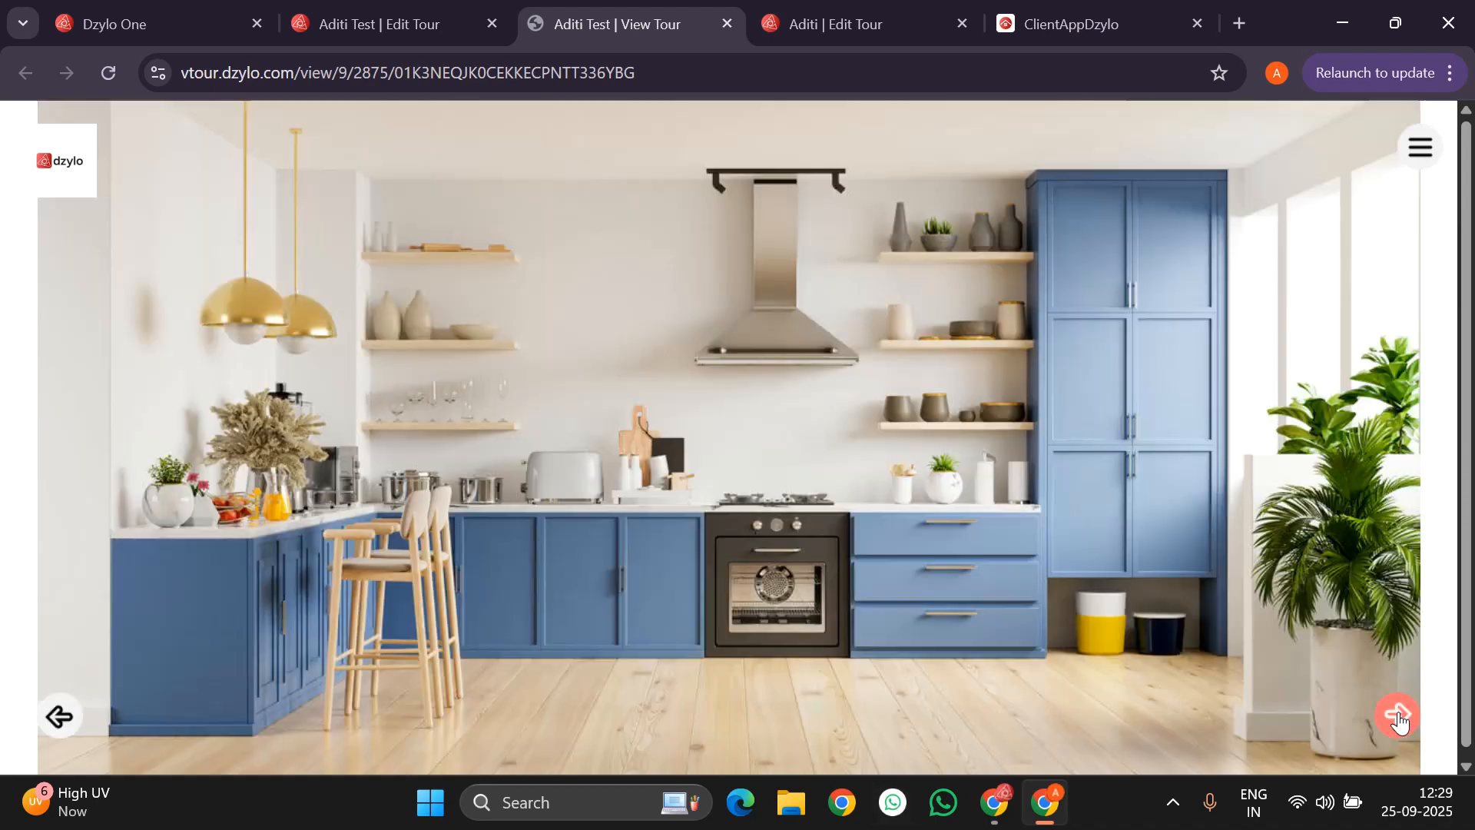
left_click(1399, 715)
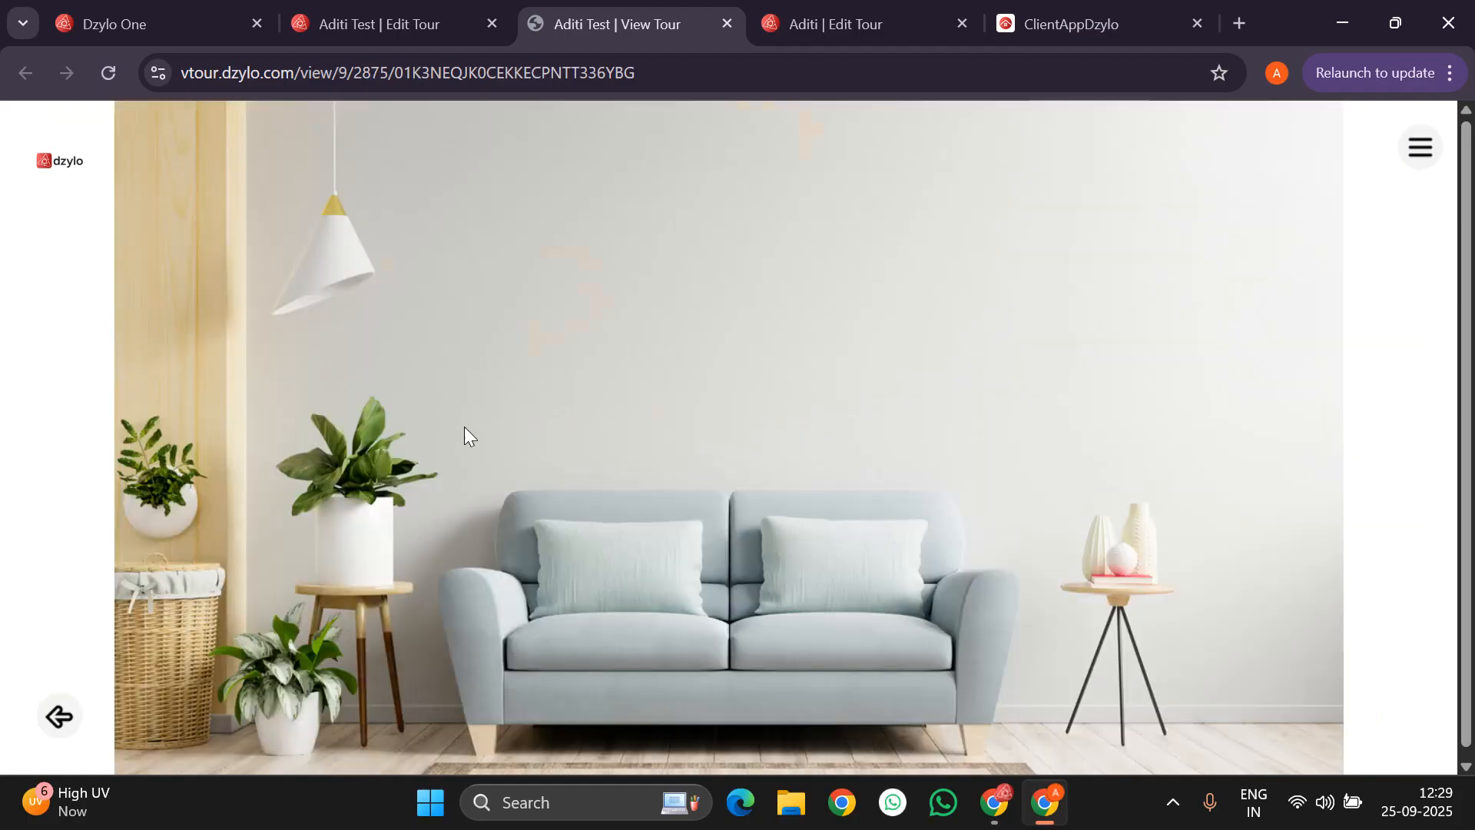
left_click(726, 23)
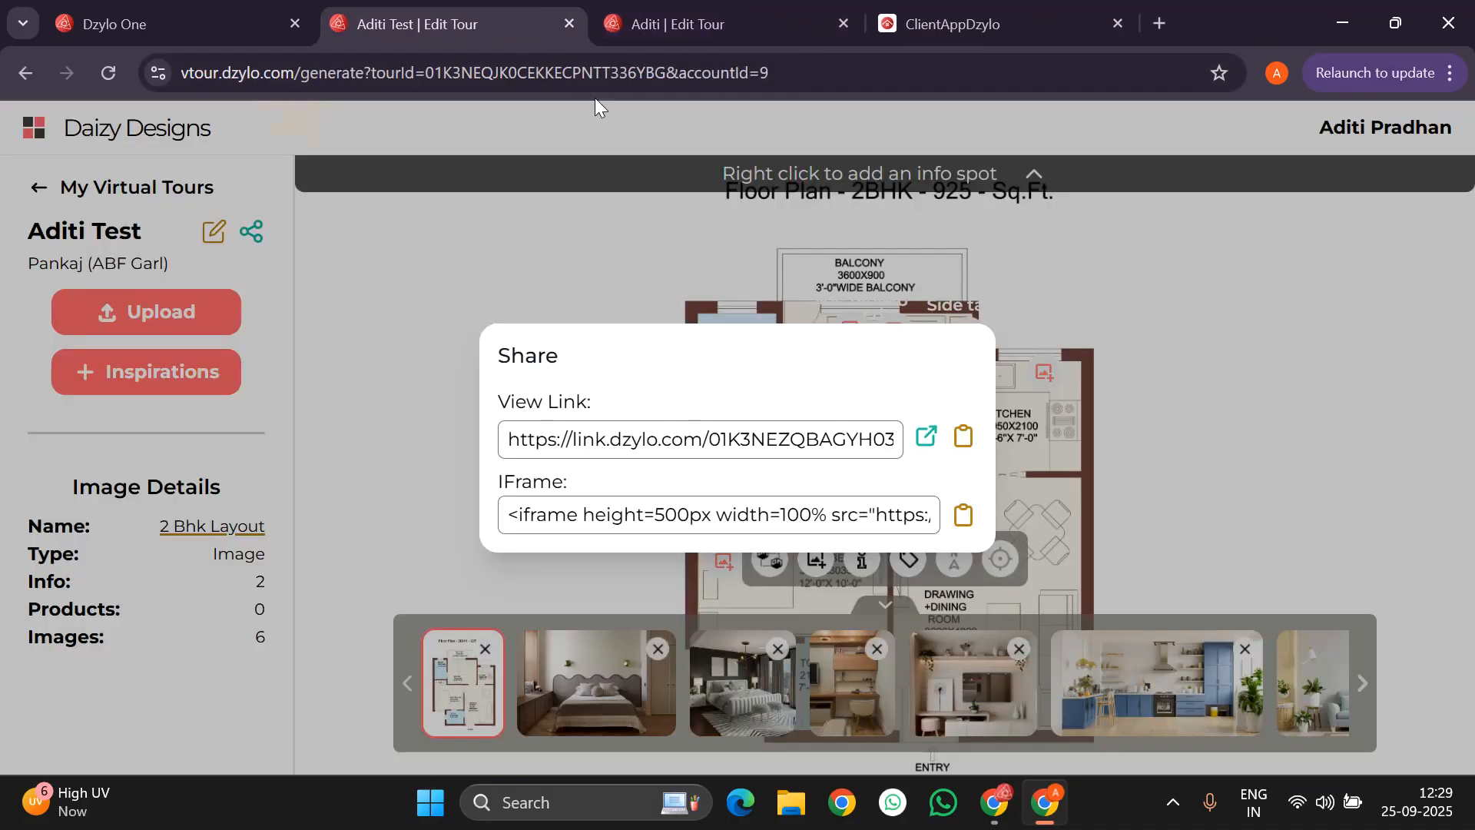
In Dzylo One, have Daizy Assistant generate an image from "High reolution kitchen with sage green colour and should have a rustic theme".
left_click(187, 22)
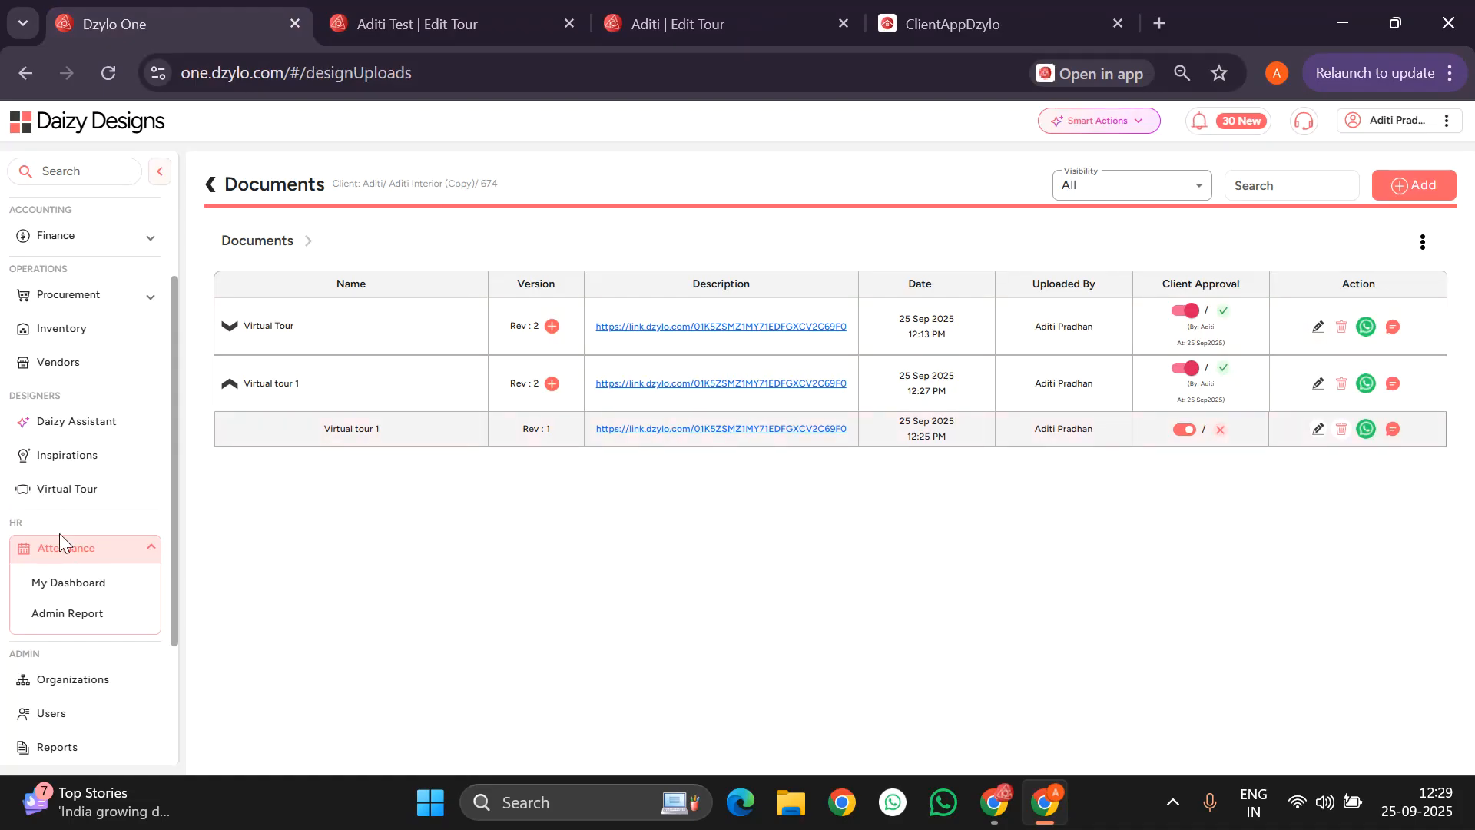
scroll(59, 533, "up", 1)
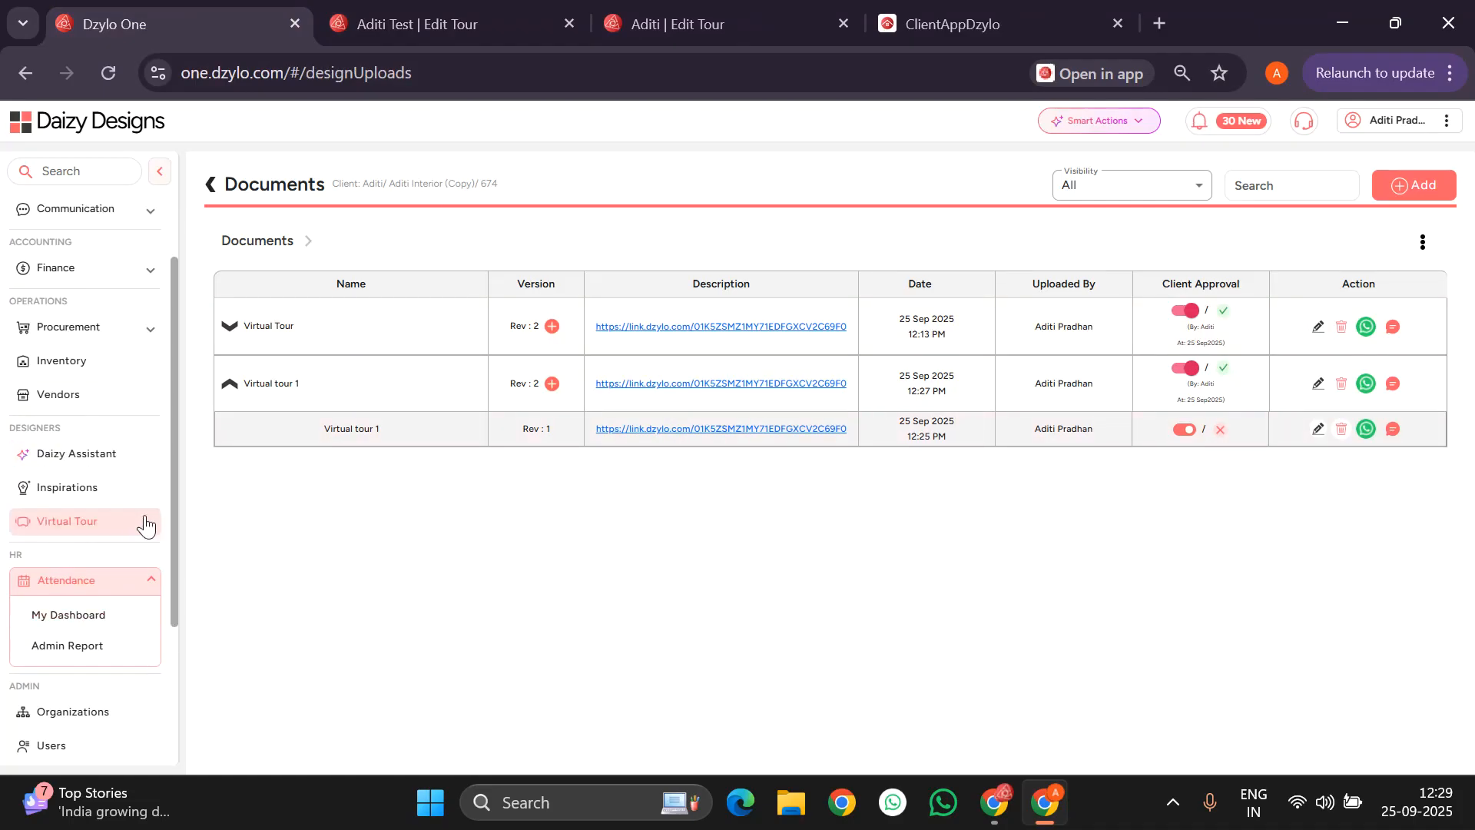
left_click(91, 455)
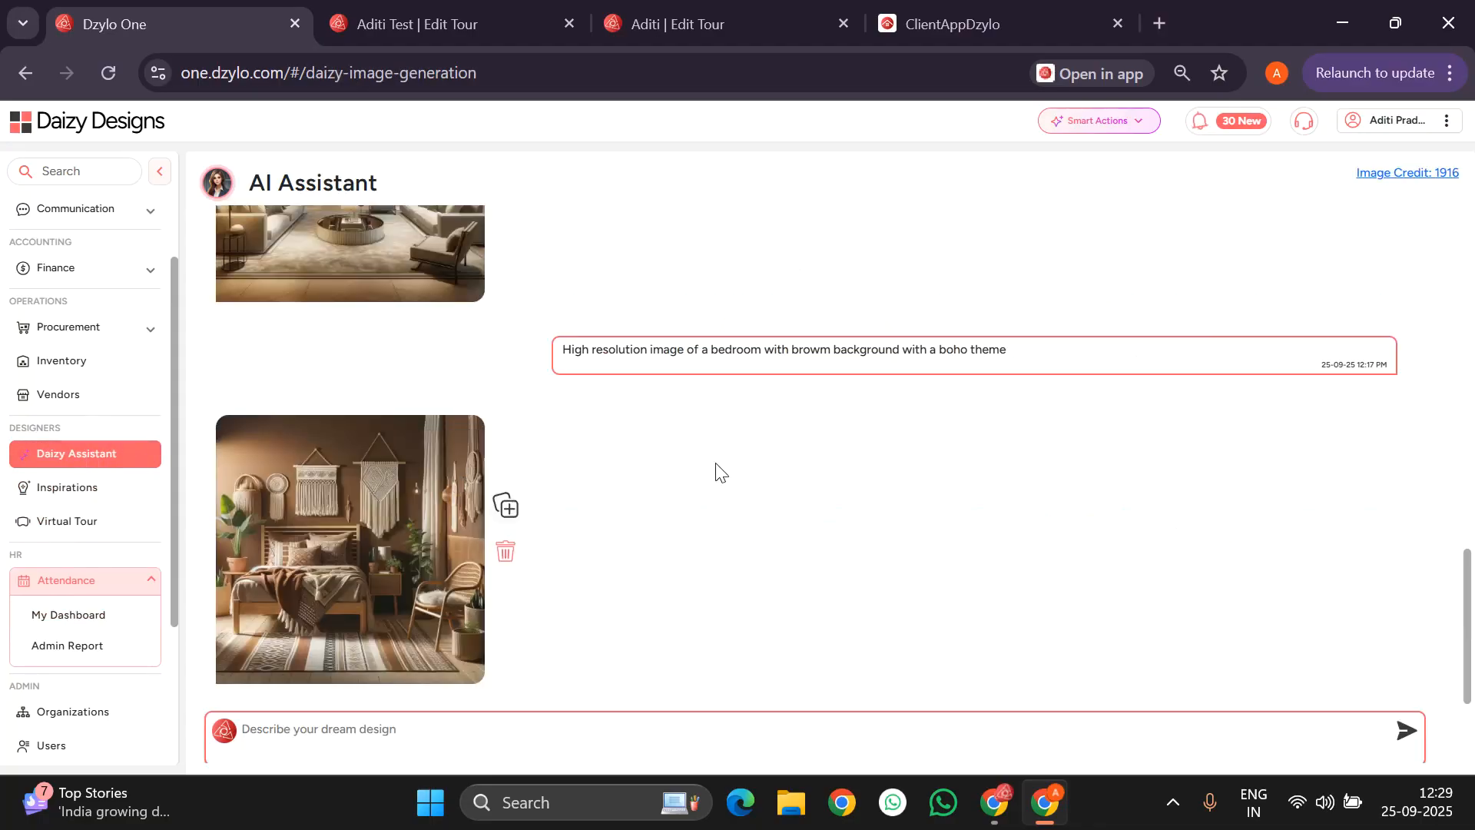
scroll(715, 471, "up", 3)
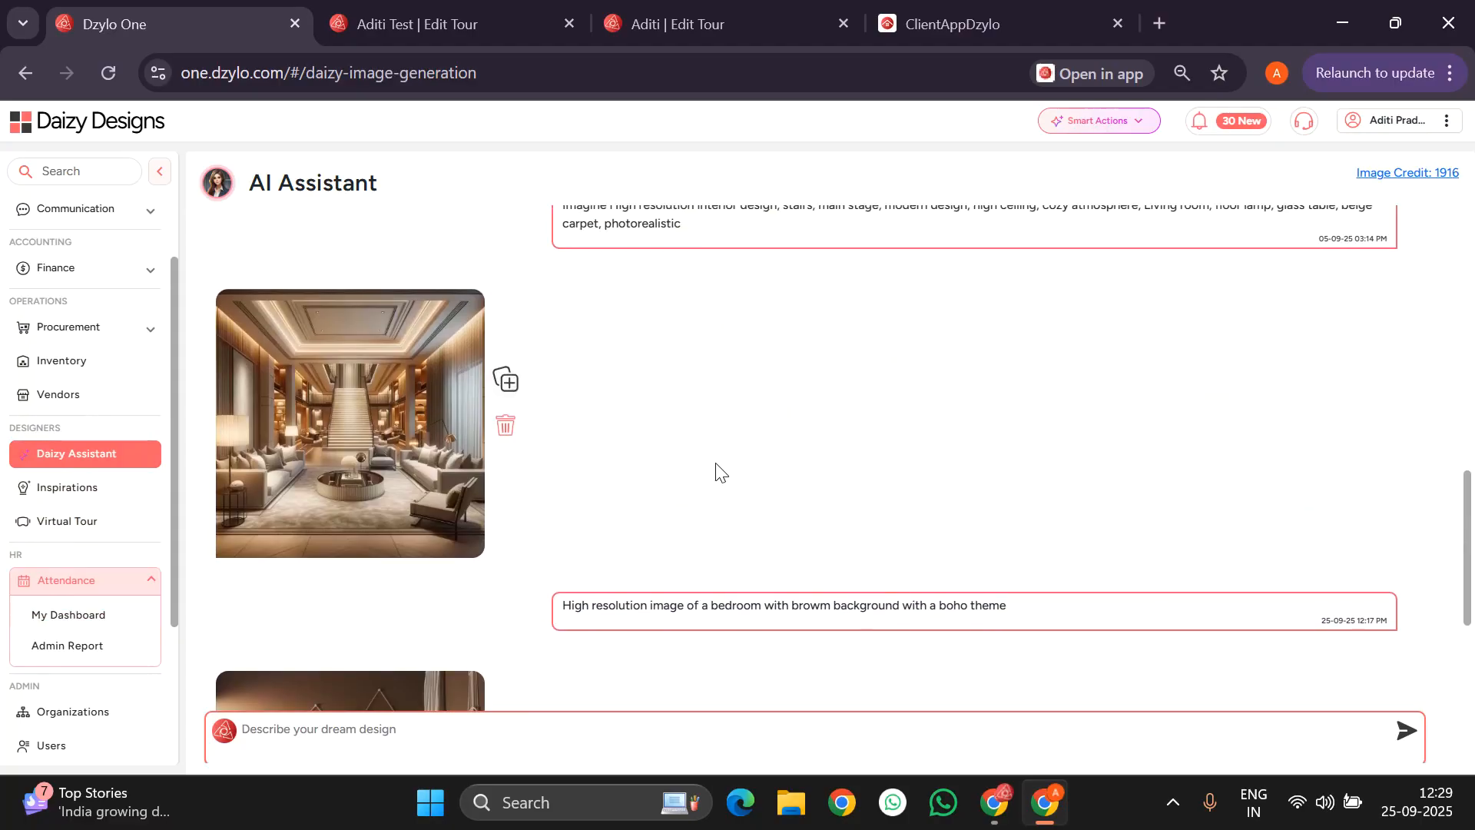
scroll(715, 471, "down", 3)
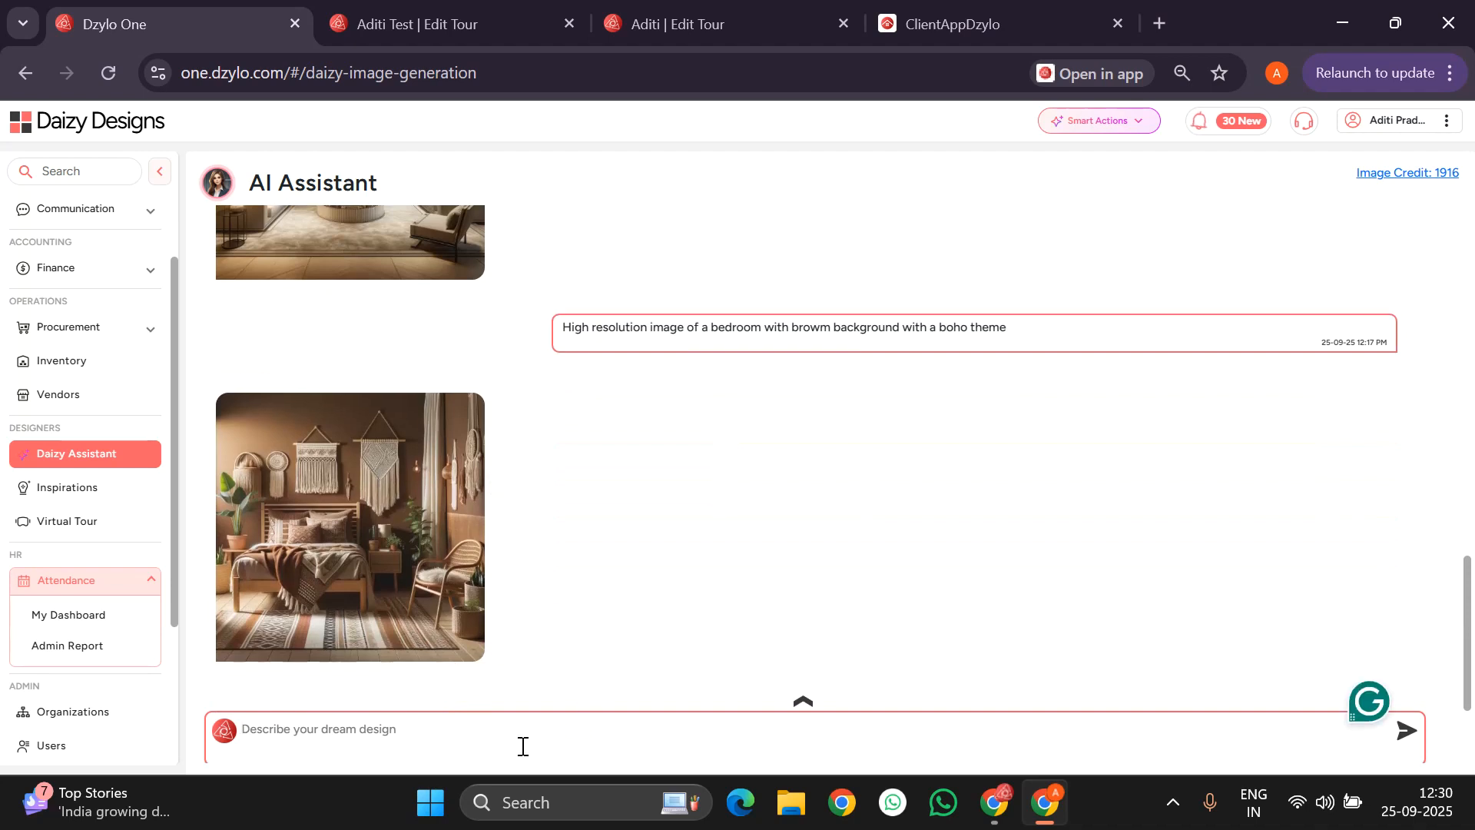
type("High r")
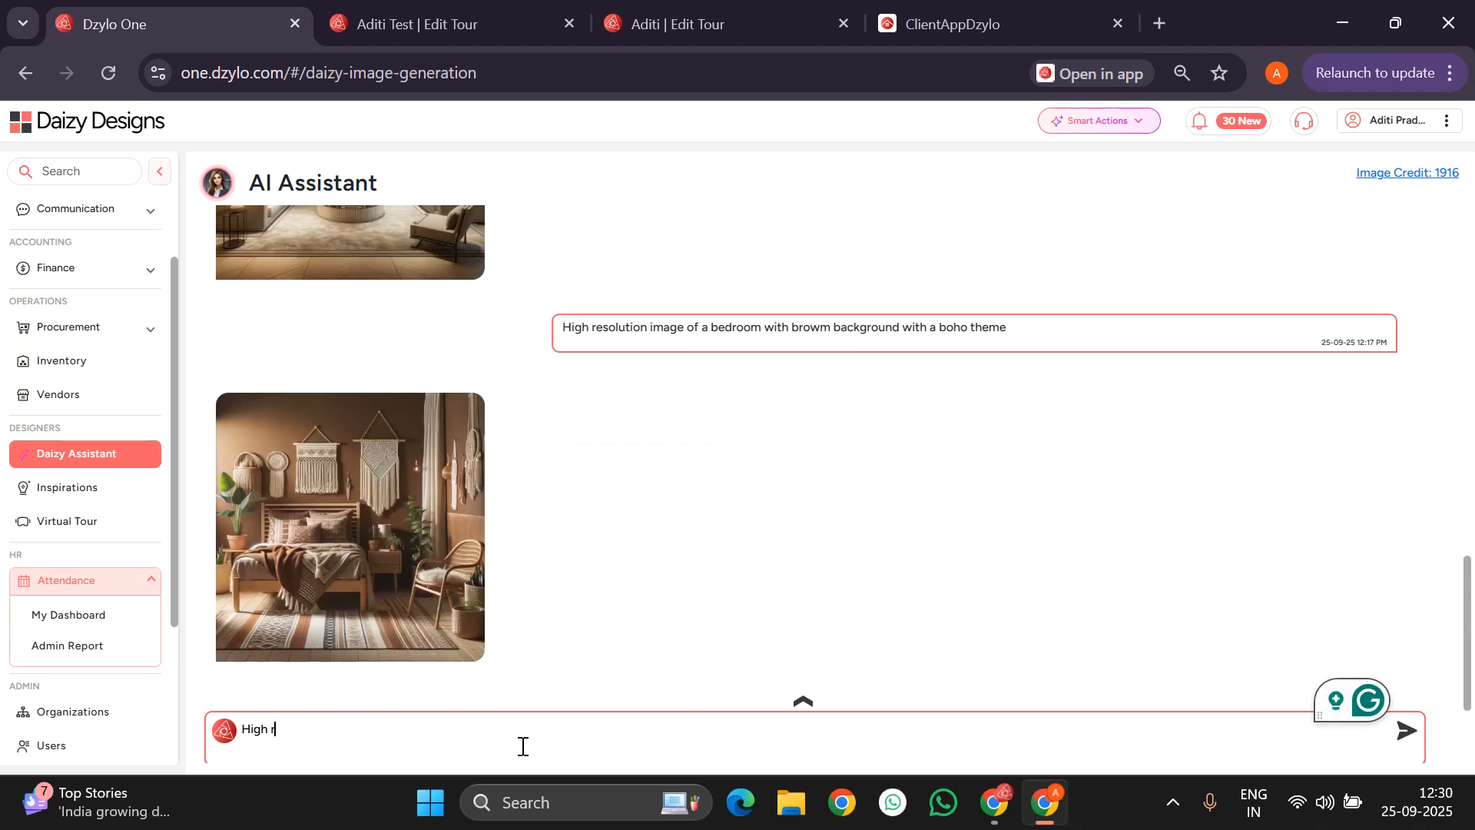
type("eolution kitchen with sage green colour and should have a rustic theme")
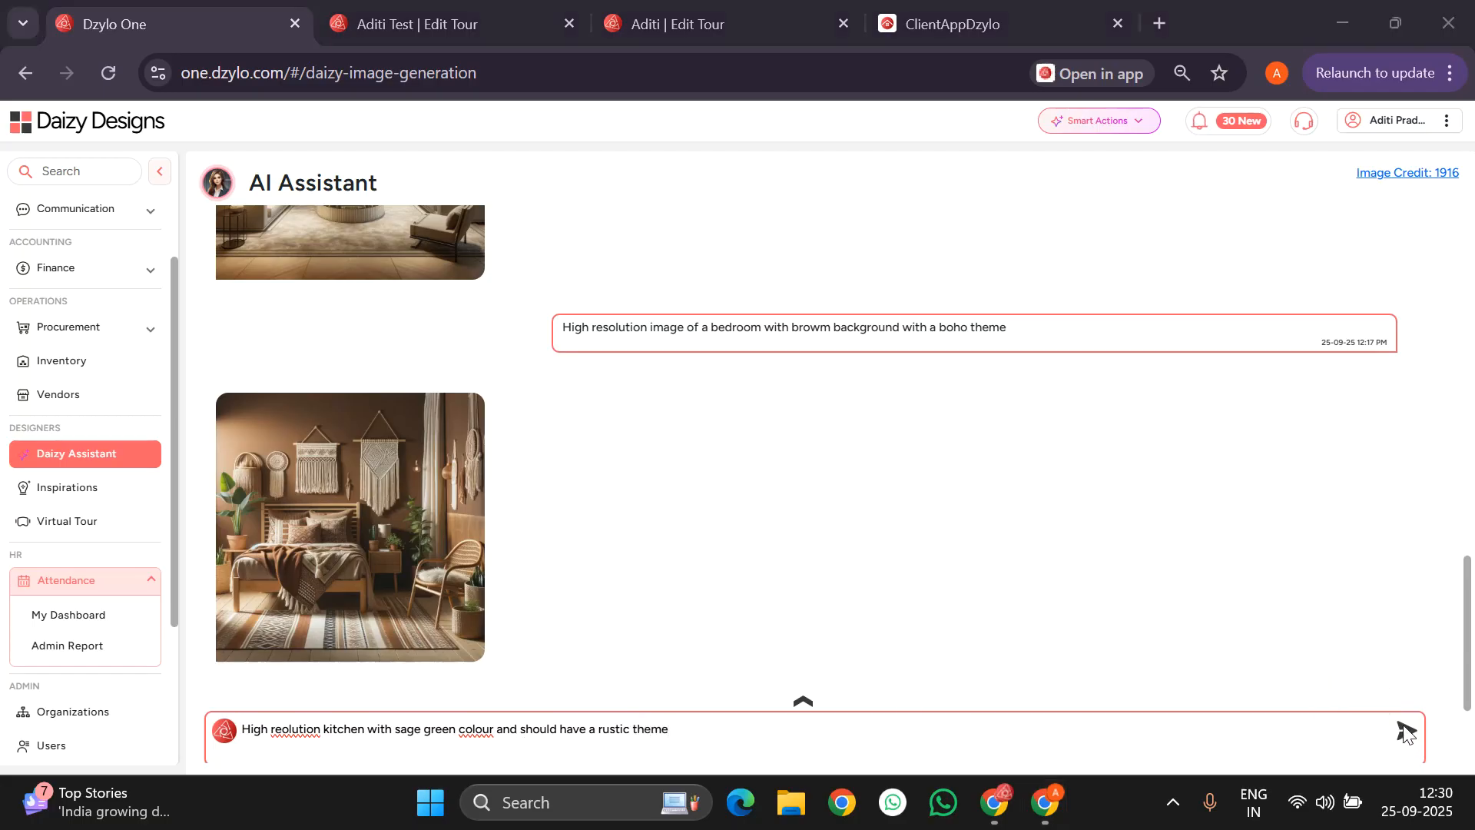
left_click(1405, 734)
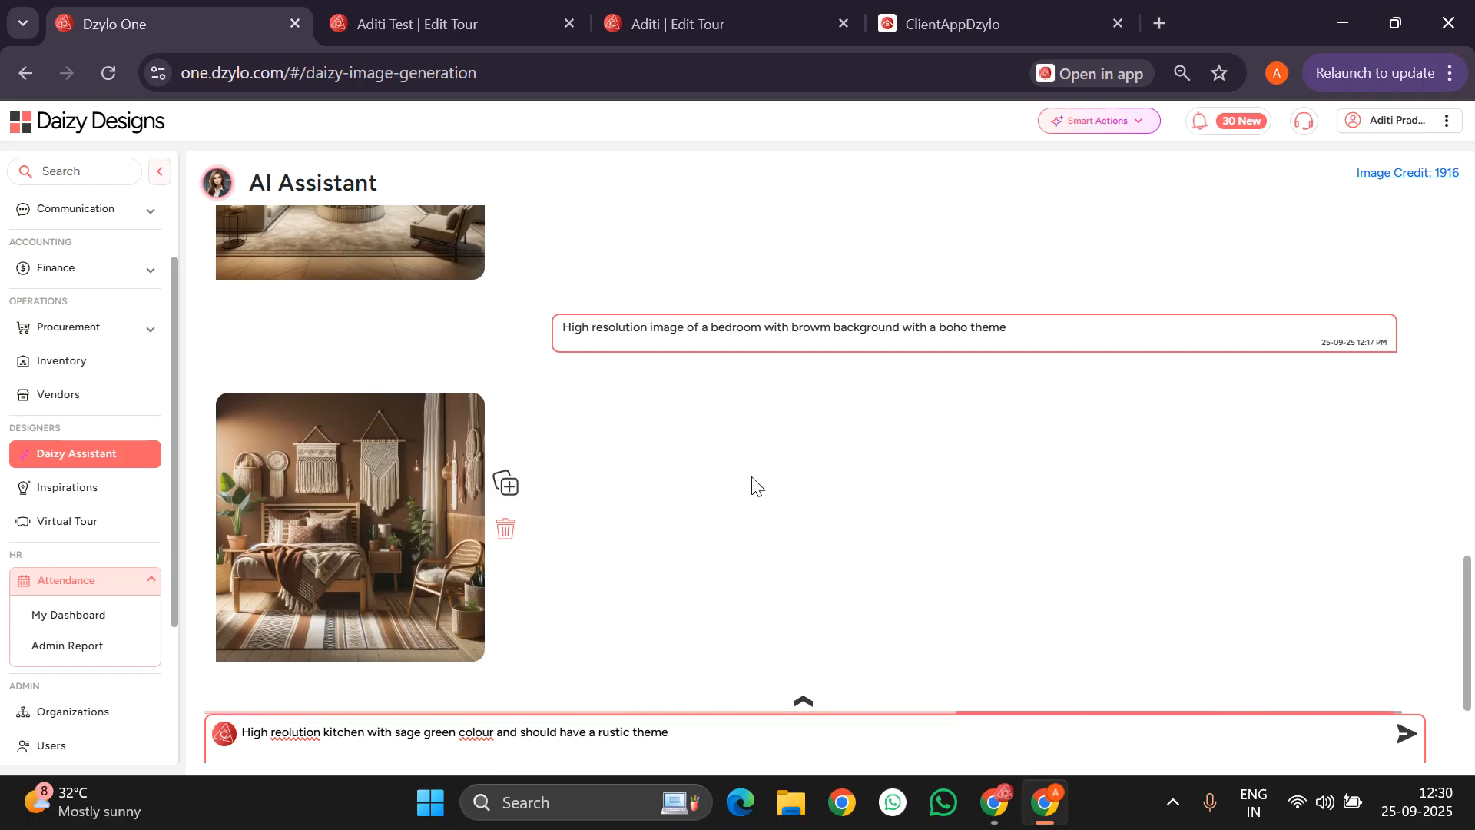
Look through the assistant's sample prompts and earlier generated images, then examine the newly generated rustic kitchen image.
scroll(752, 486, "up", 15)
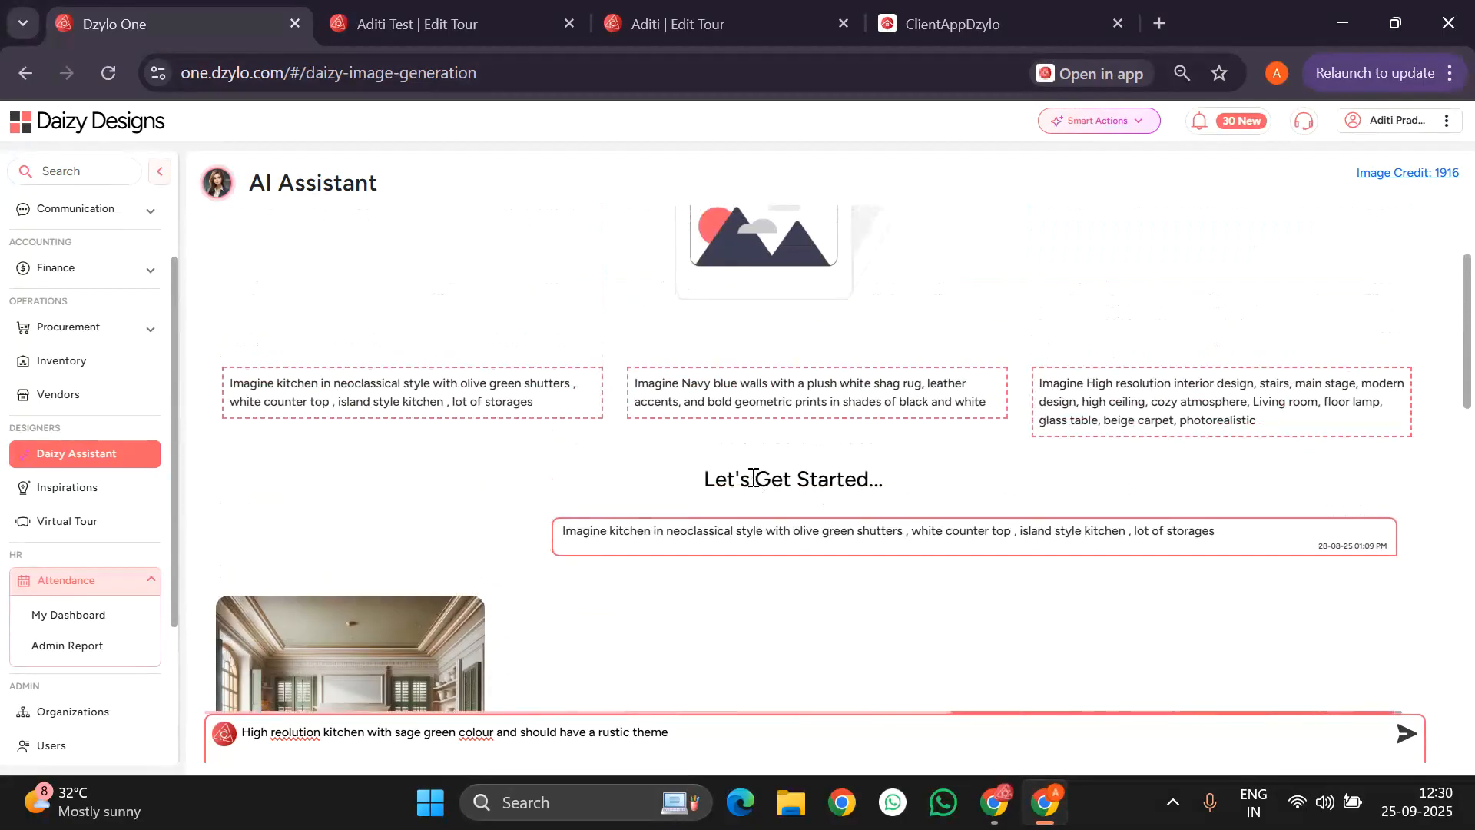
scroll(753, 478, "down", 4)
mouse_move(473, 361)
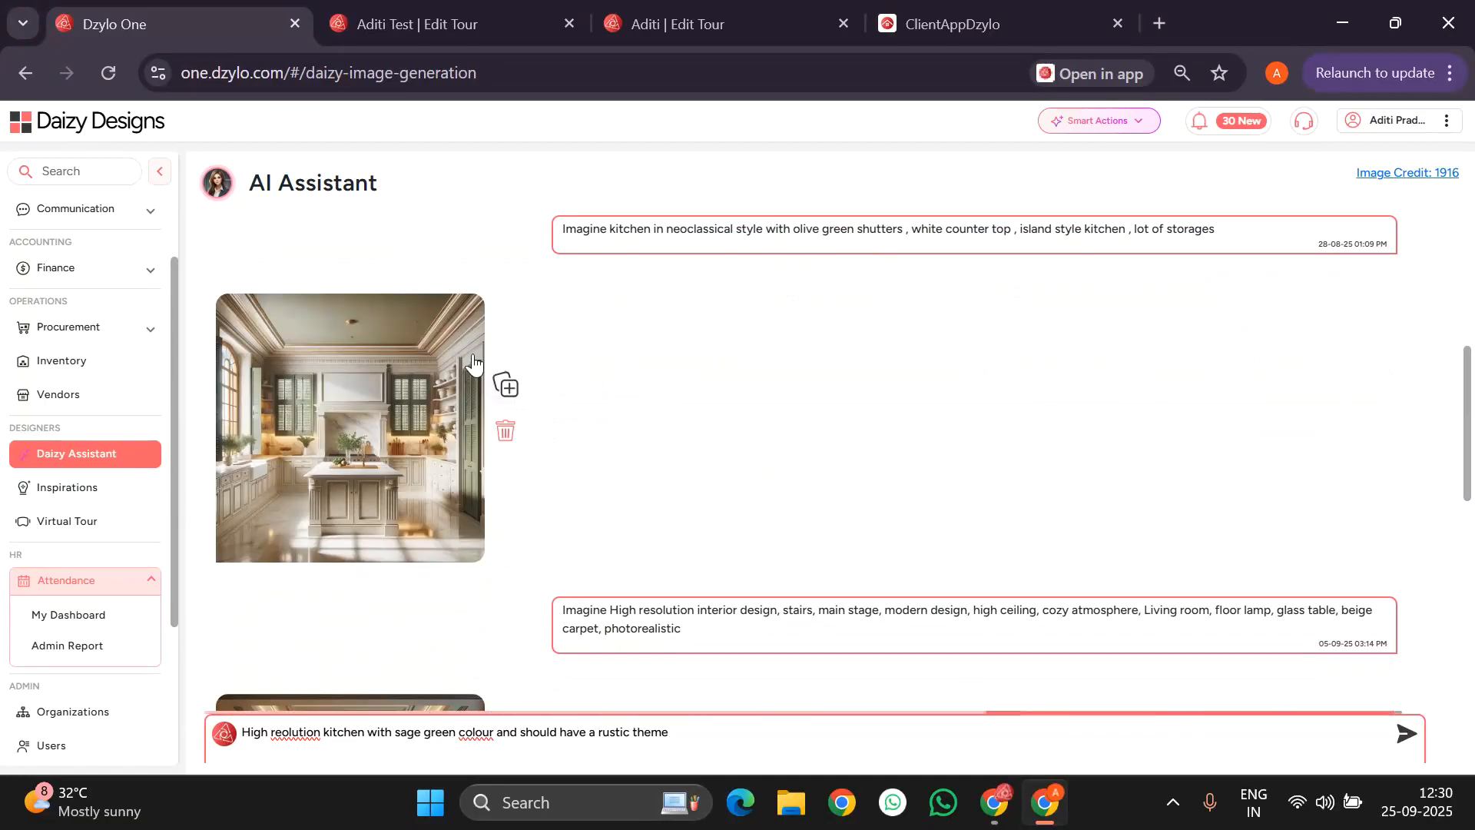
scroll(461, 521, "down", 1)
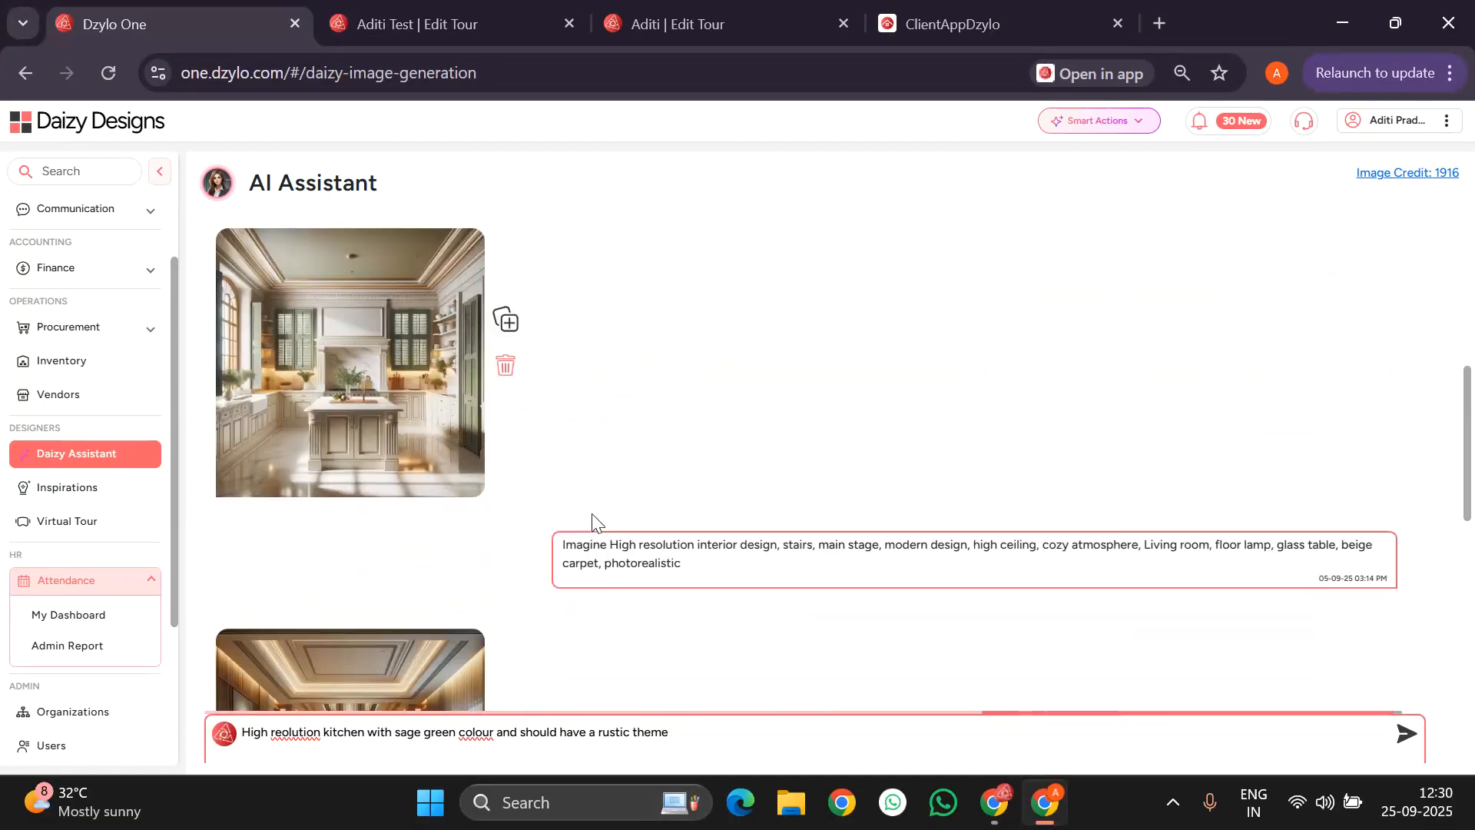
key("Return")
scroll(592, 522, "up", 3)
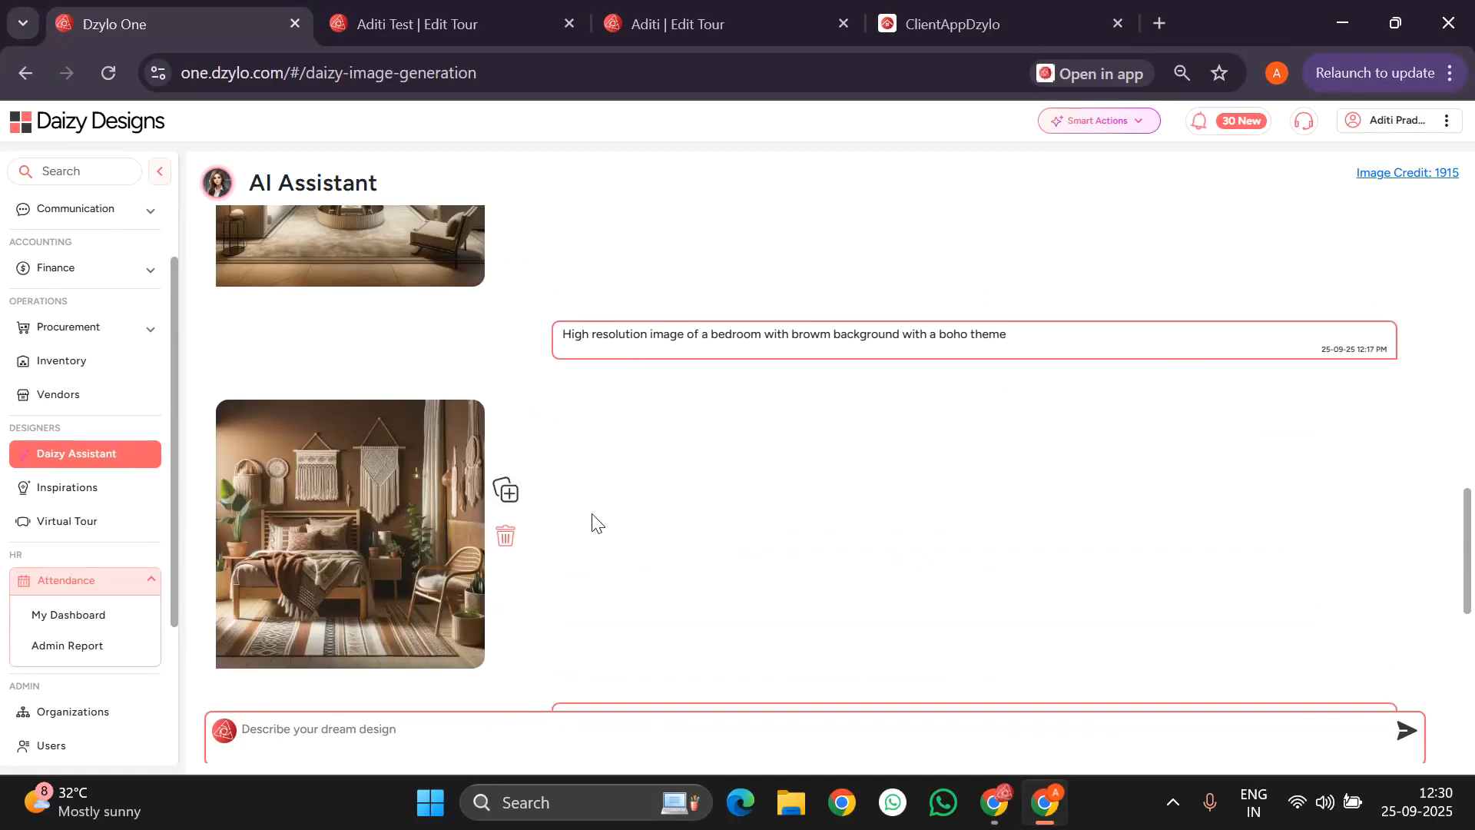
mouse_move(673, 458)
scroll(801, 540, "down", 4)
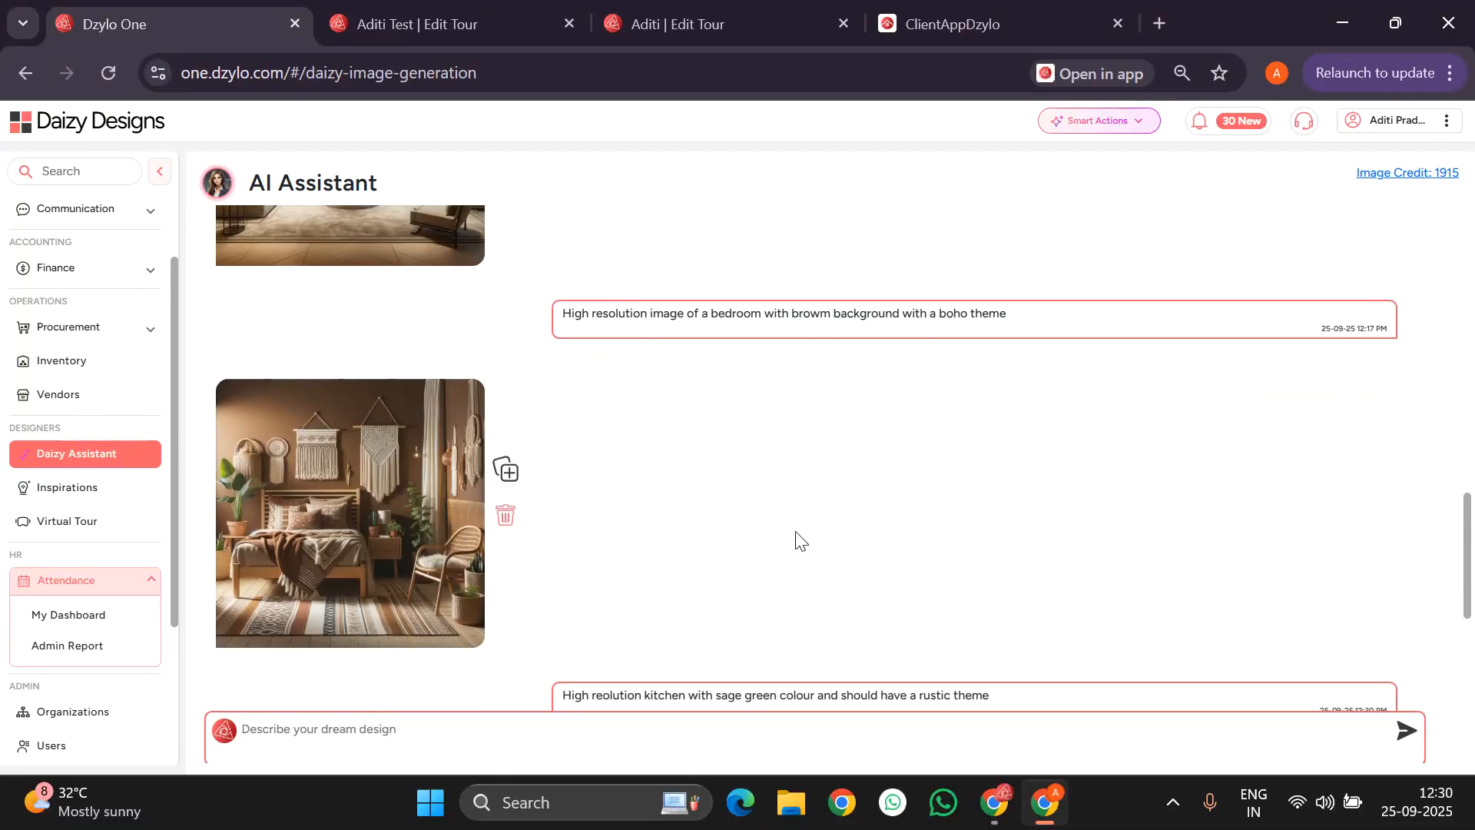
scroll(801, 540, "down", 1)
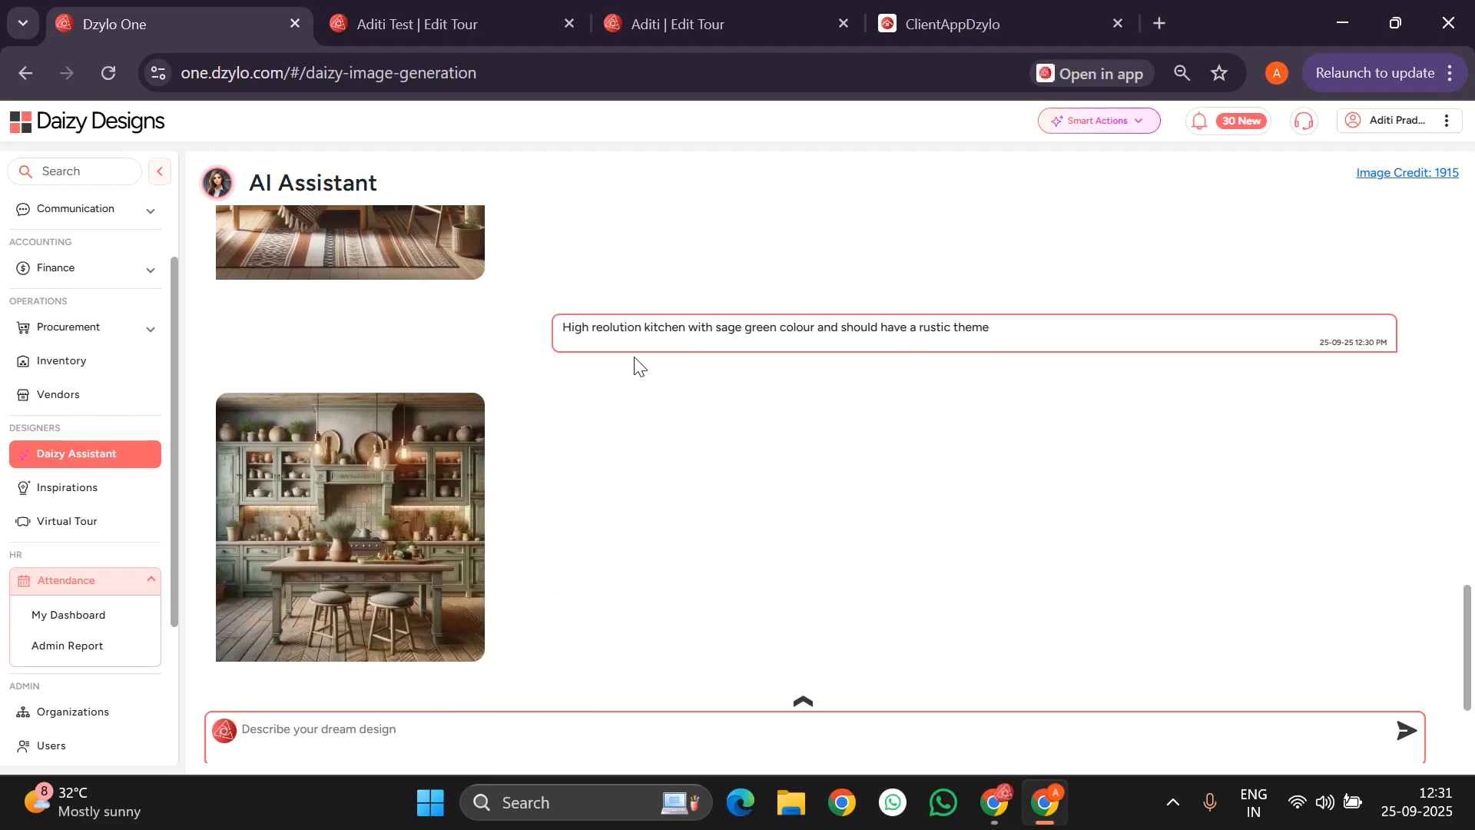
Add the generated sage green rustic kitchen image to the inspirations and confirm the addition.
mouse_move(464, 486)
scroll(513, 498, "up", 1)
scroll(374, 588, "down", 1)
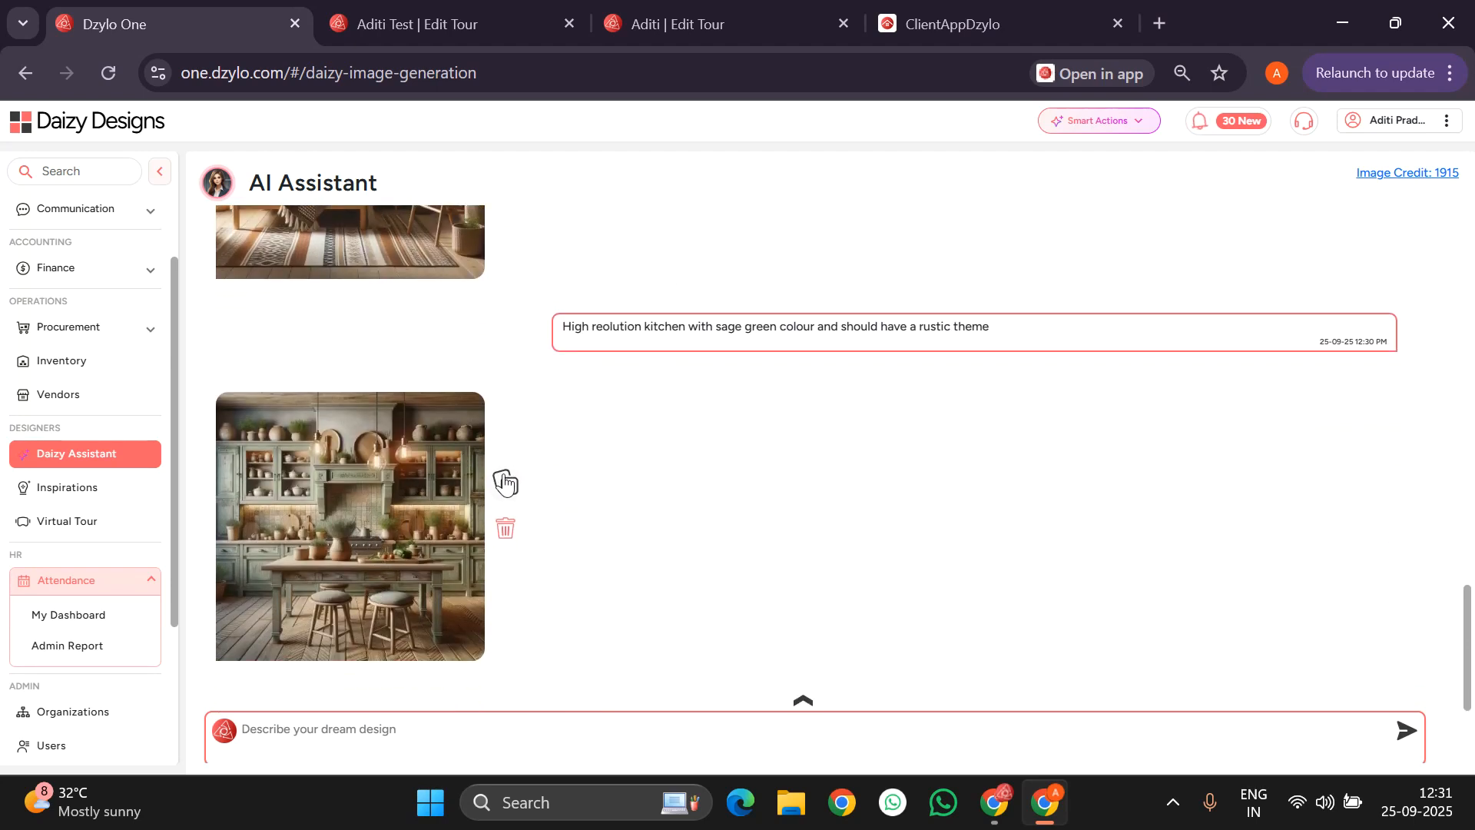
left_click(505, 482)
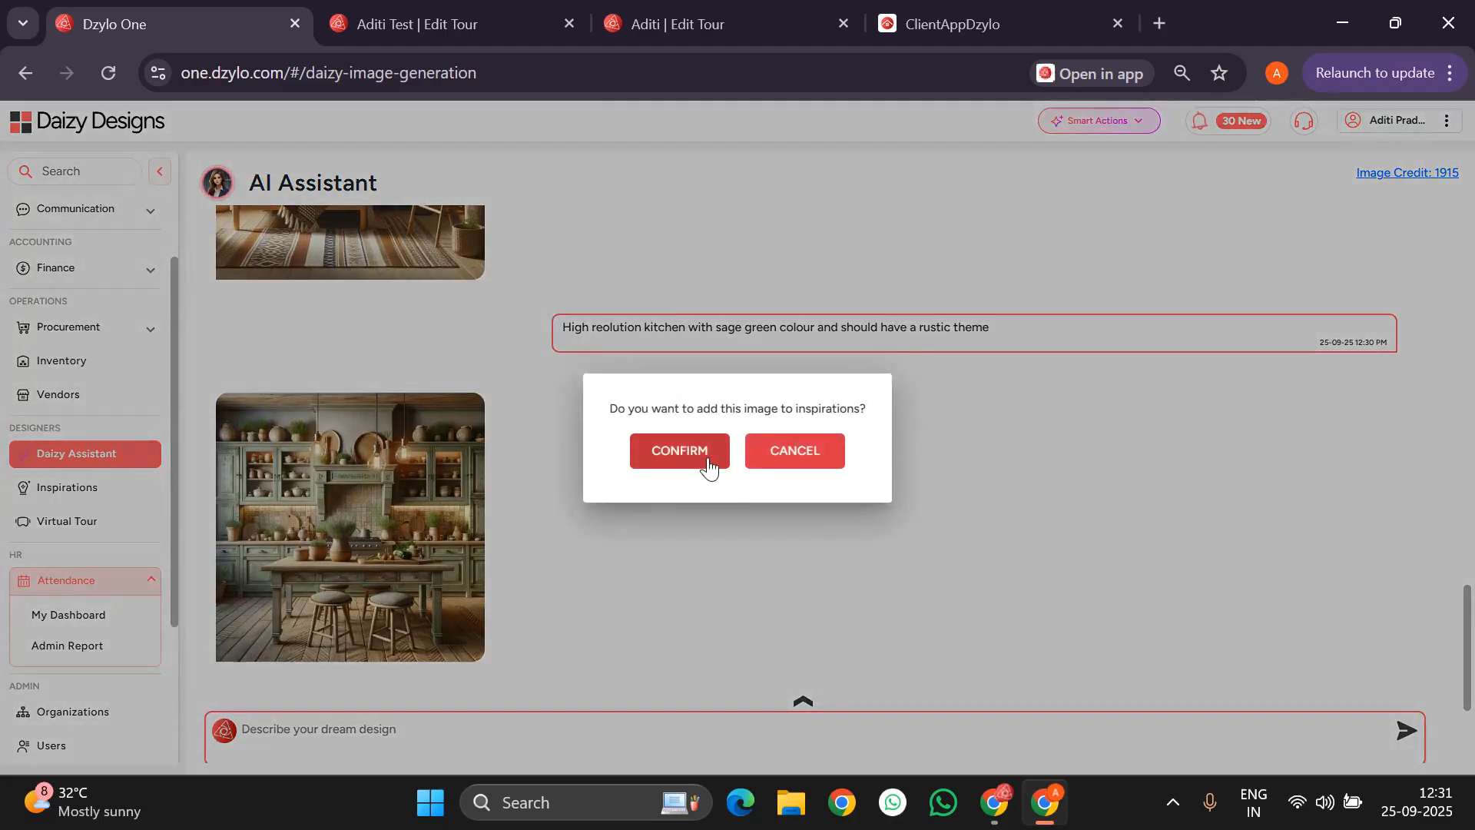
left_click(680, 454)
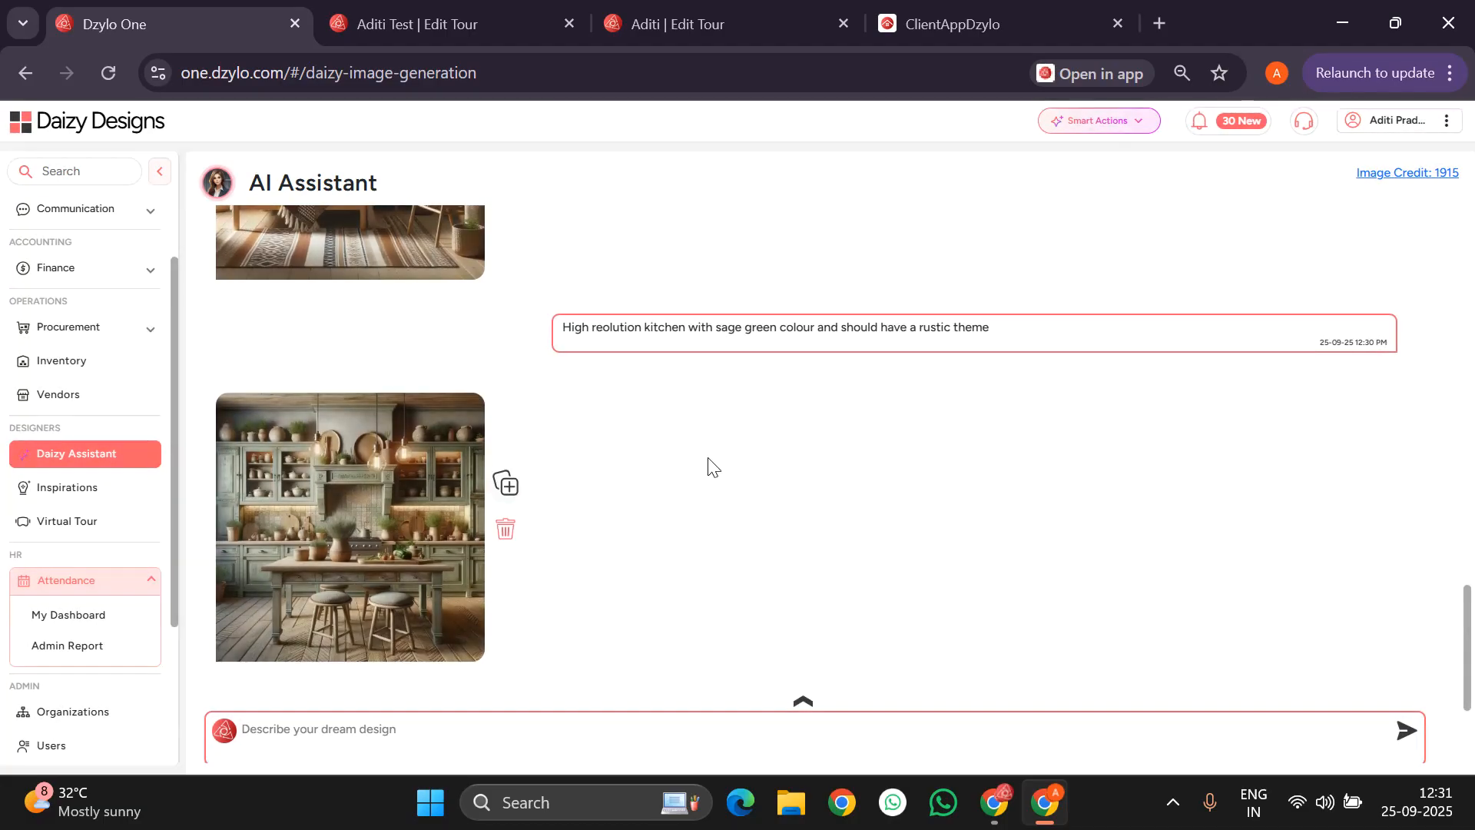
Review the generated images in the assistant conversation, then open the Inspirations library and browse its custom images.
scroll(742, 322, "up", 10)
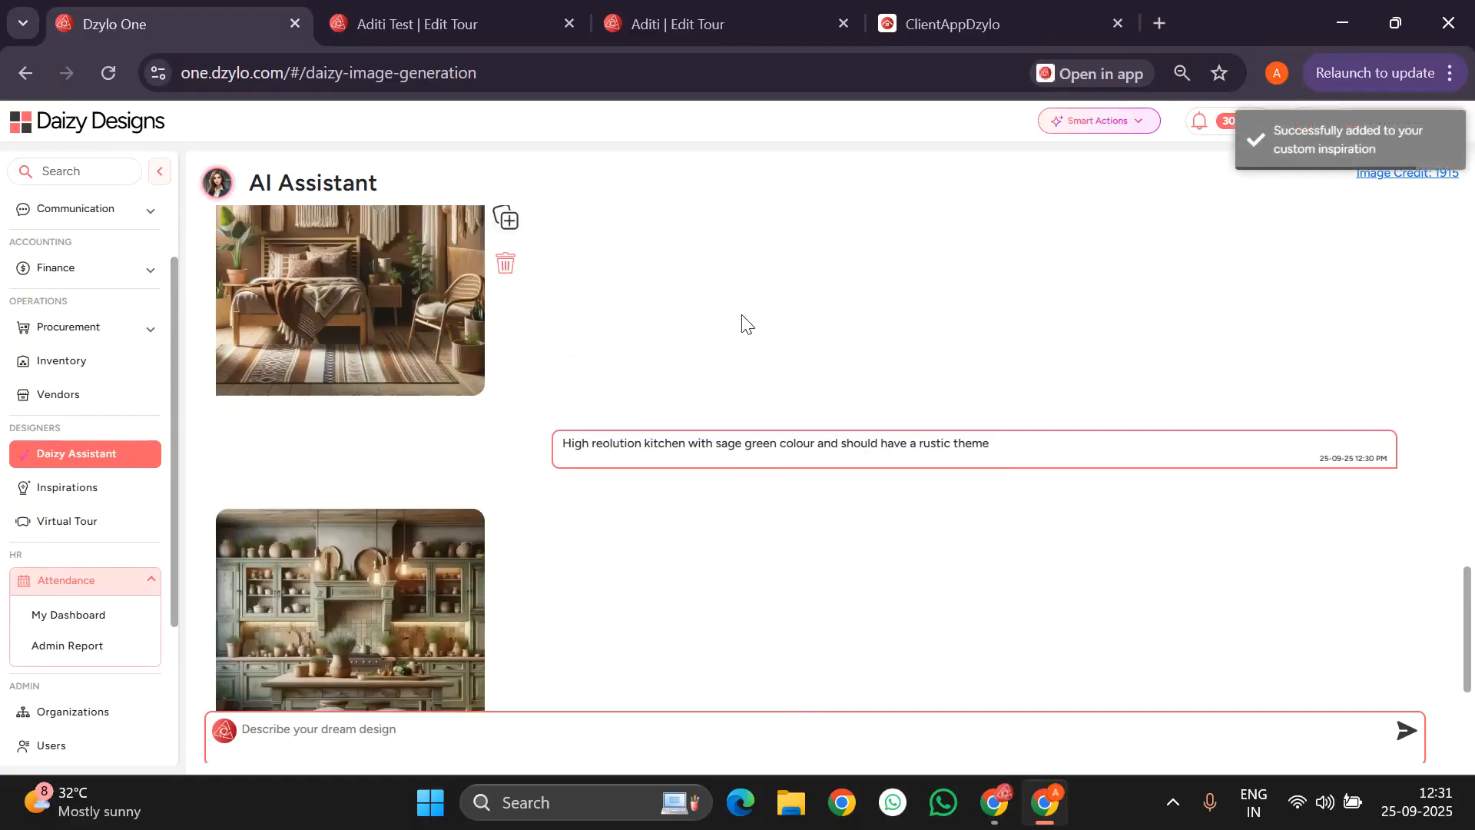
scroll(742, 323, "down", 10)
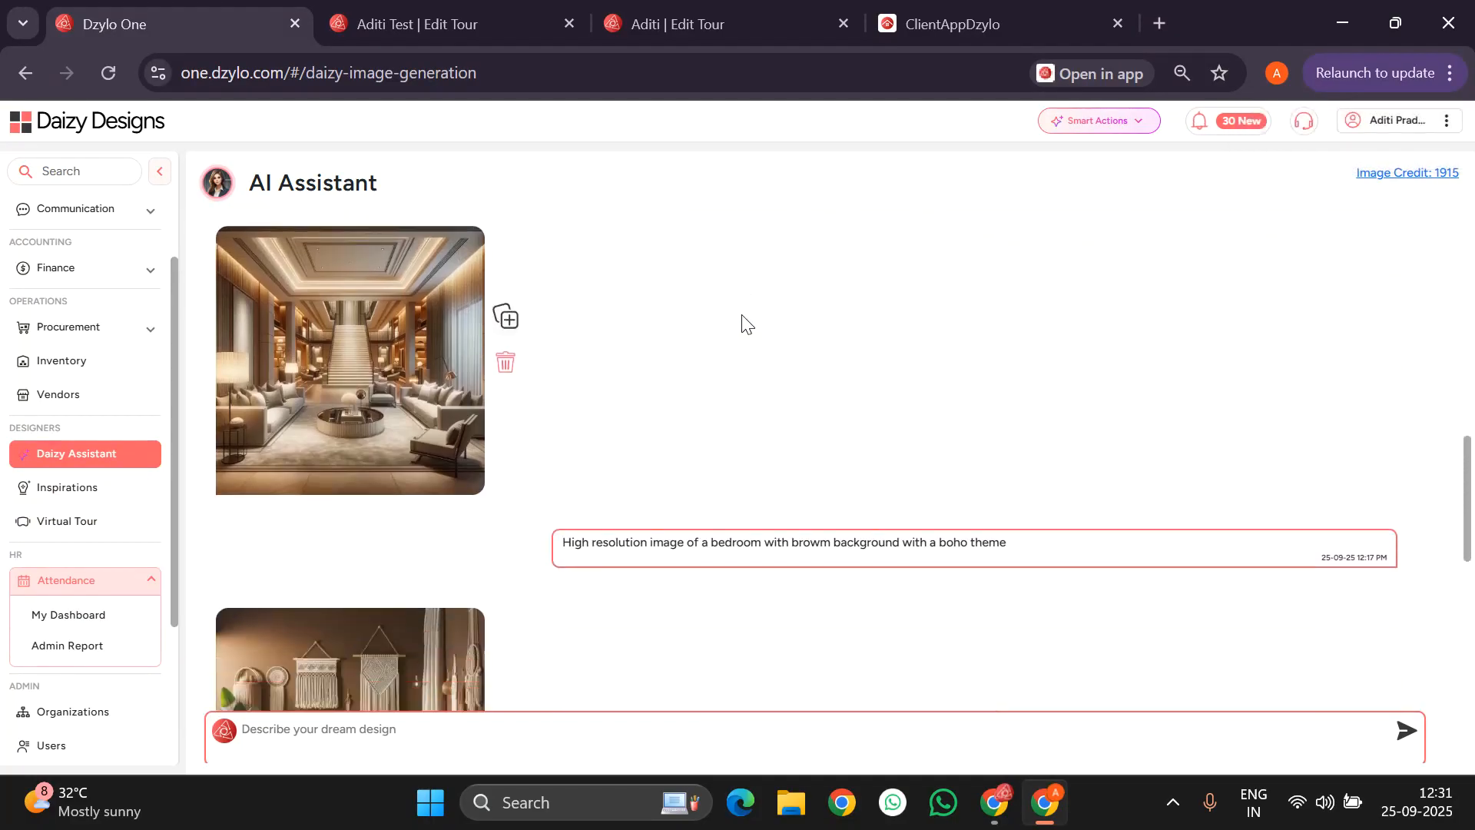
scroll(742, 322, "down", 1)
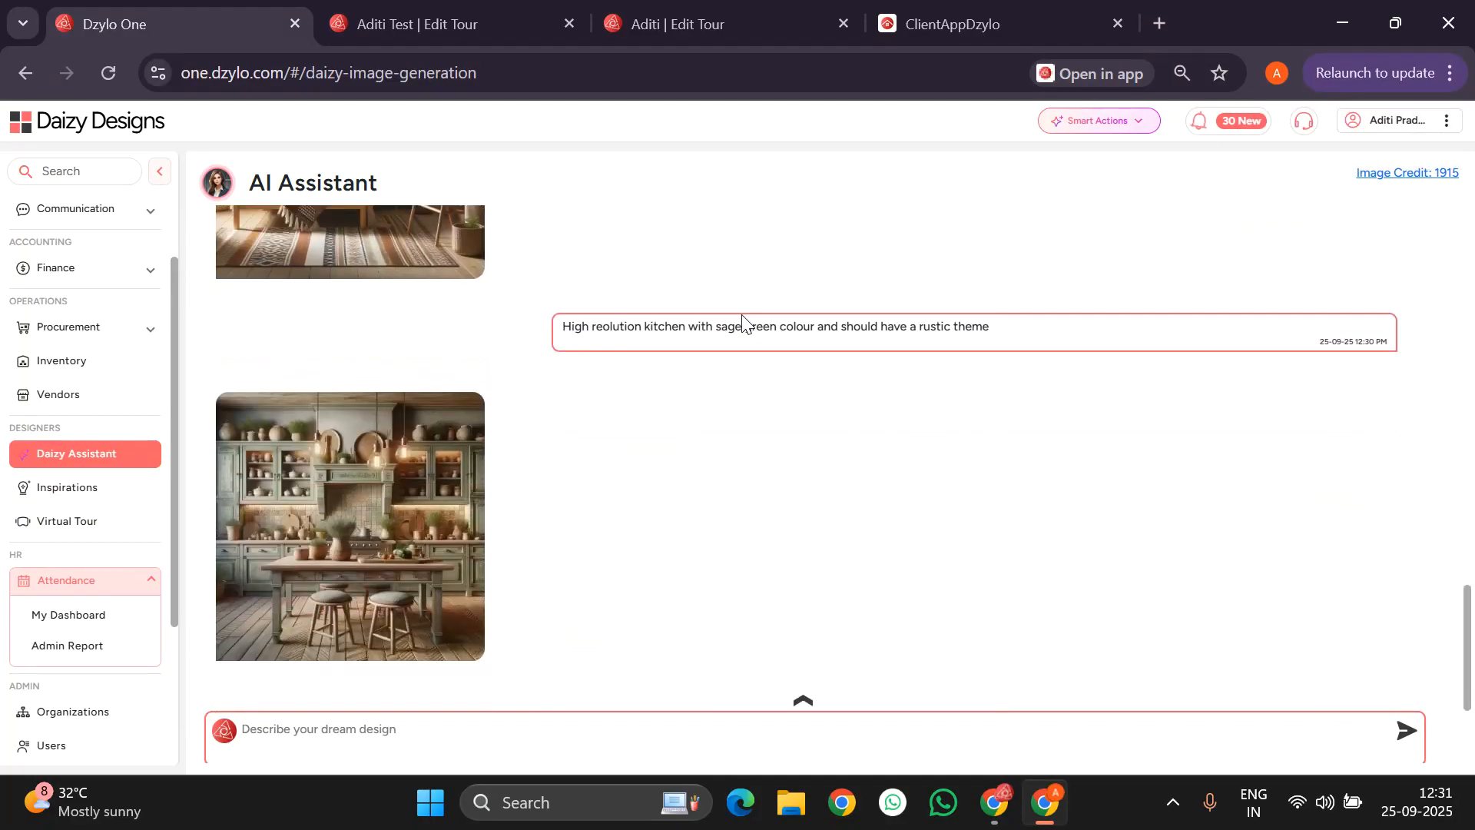
left_click(67, 498)
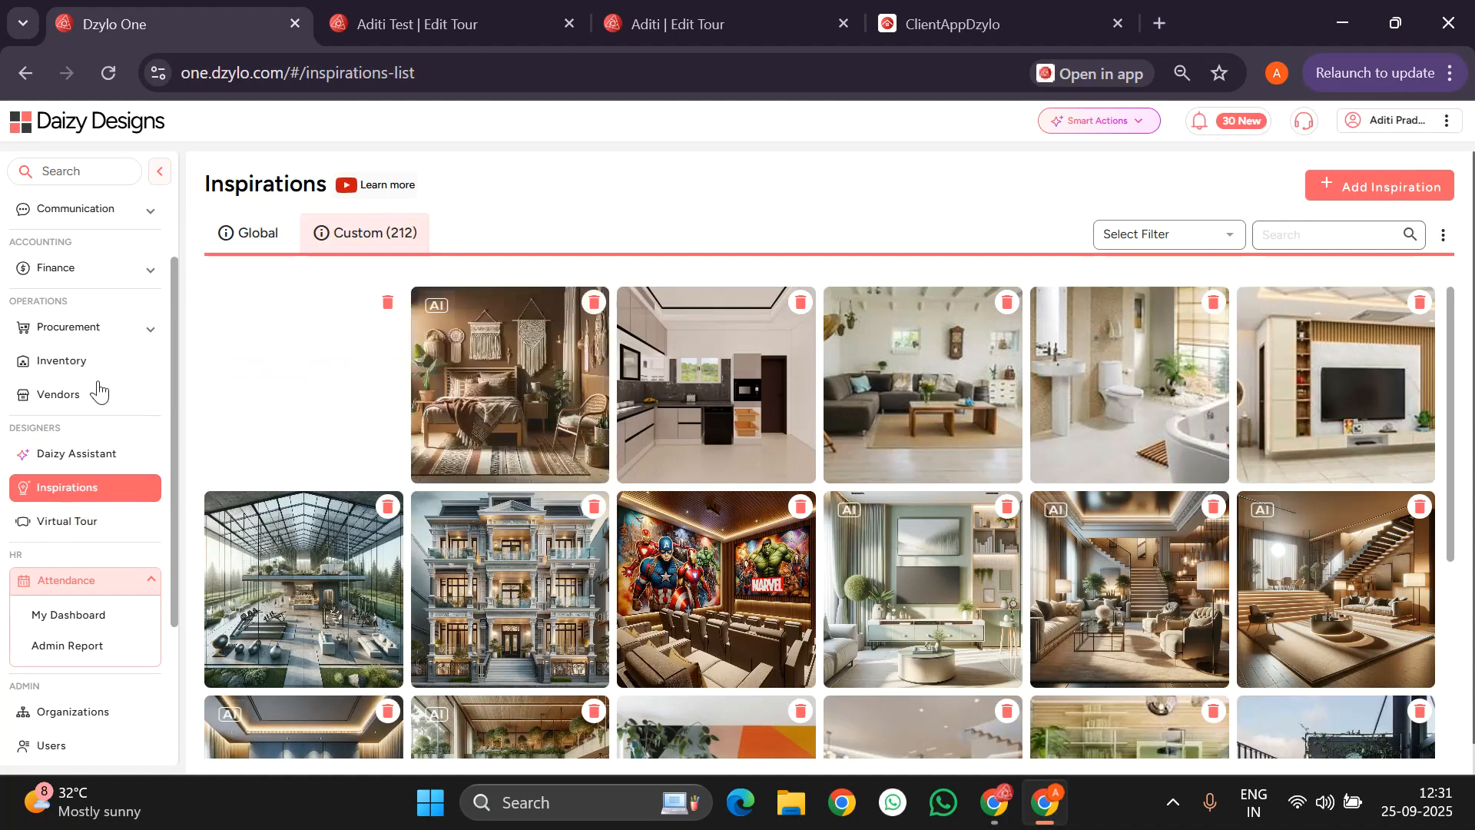
scroll(516, 539, "down", 4)
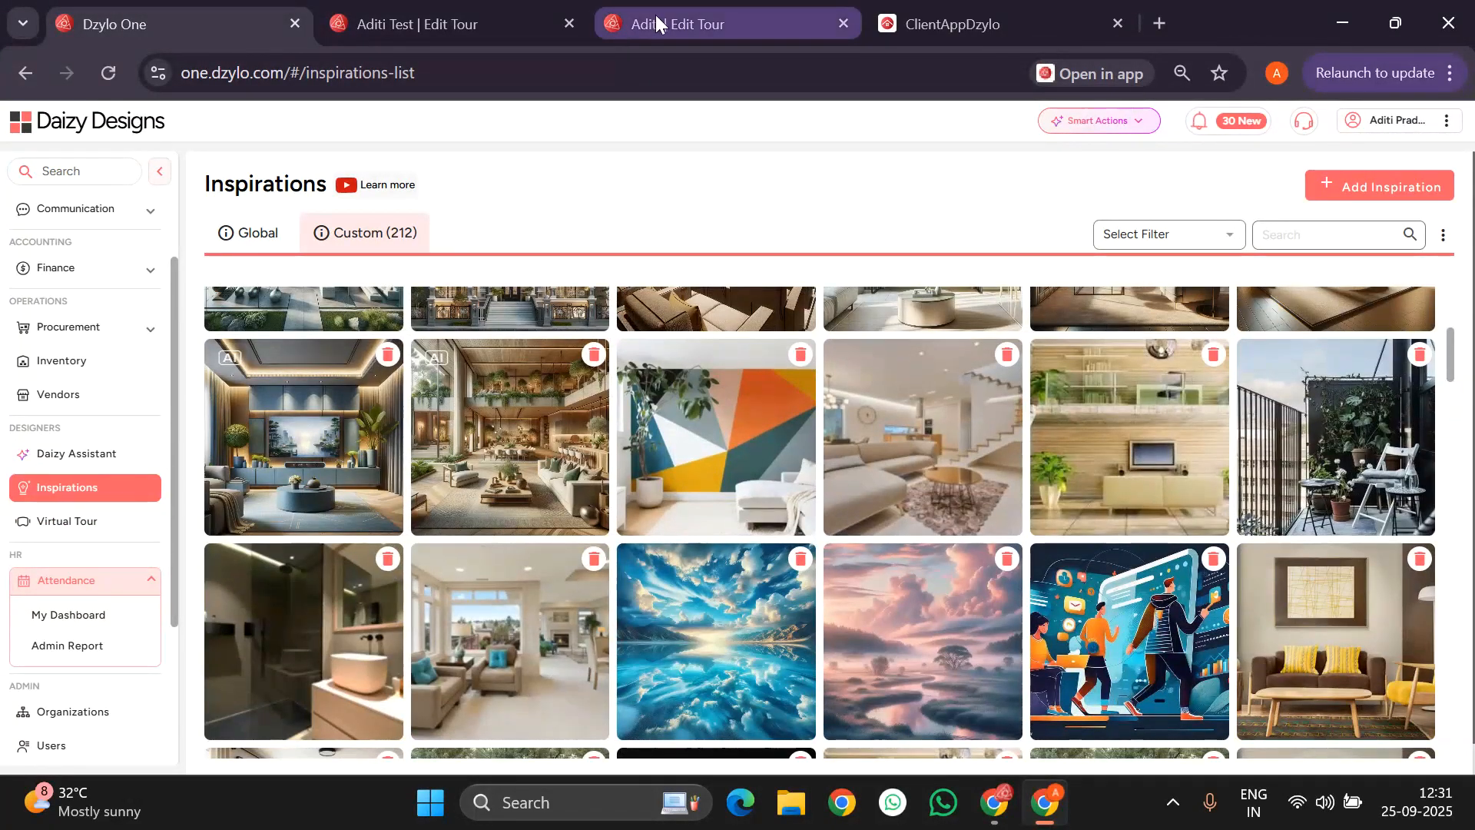
In the client app, close the document comments, browse the Inspiration gallery, and mark the rustic kitchen image as a favourite.
left_click(957, 16)
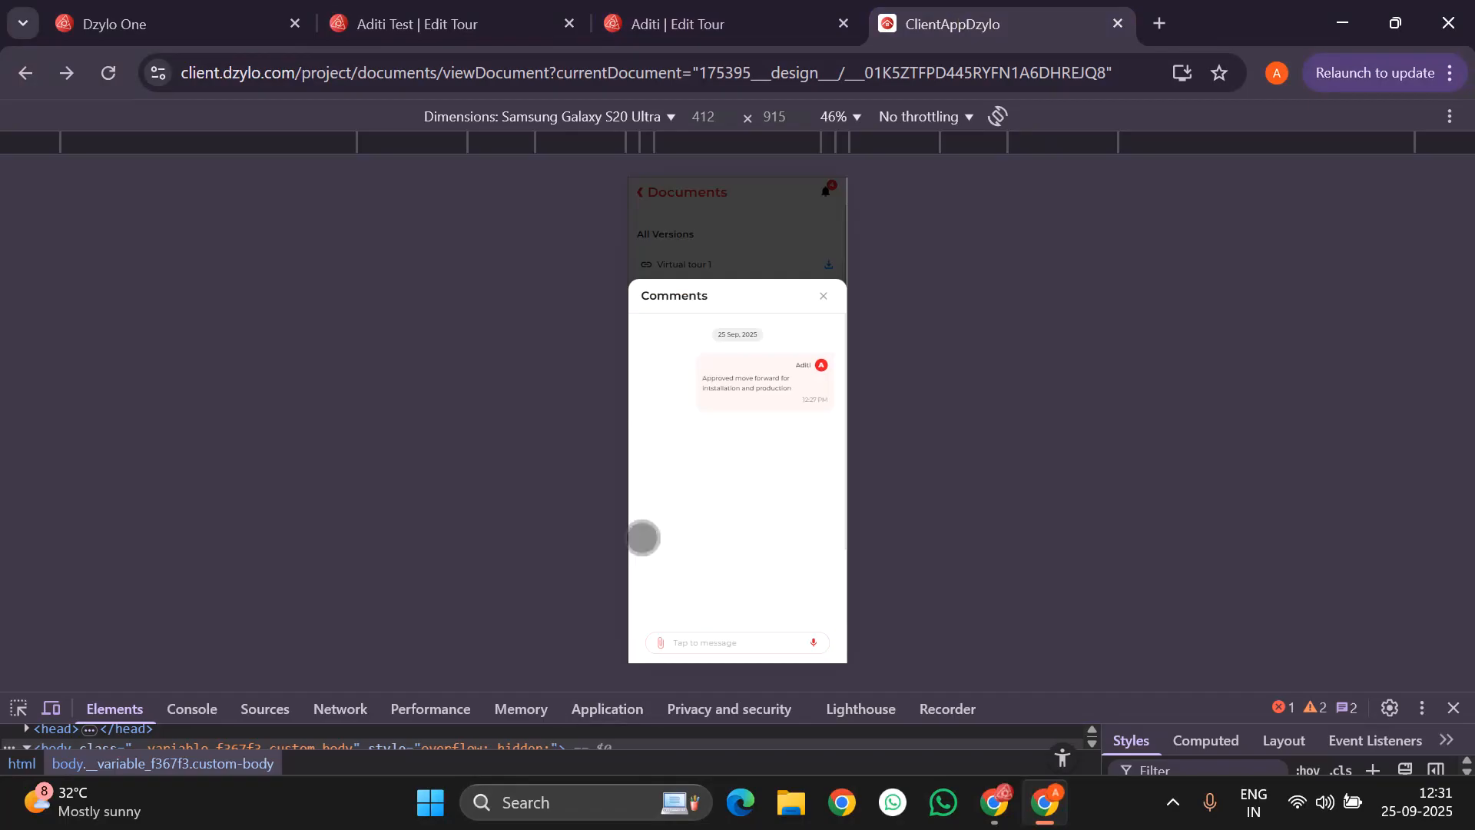
left_click(643, 538)
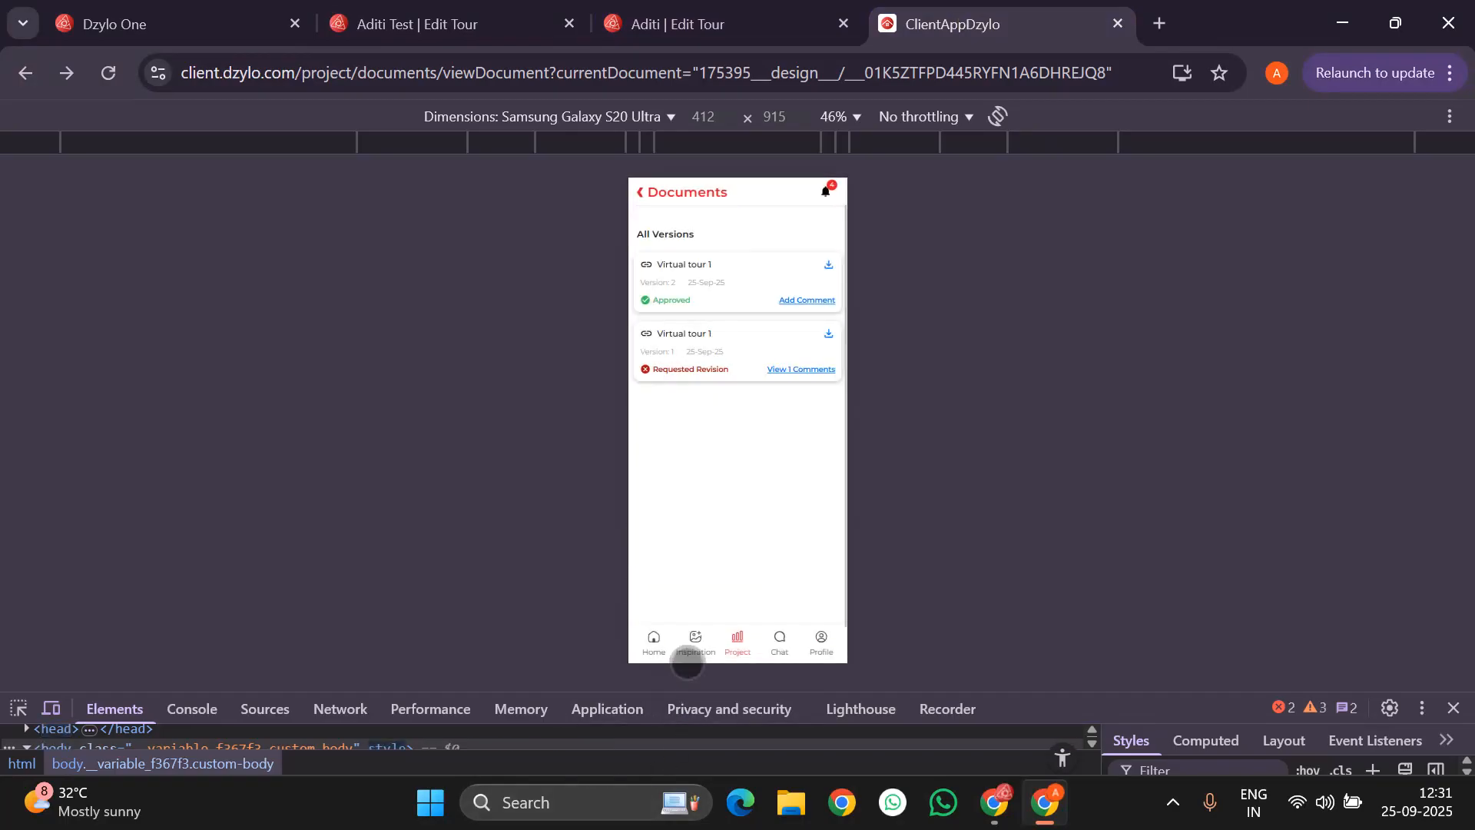
left_click(695, 646)
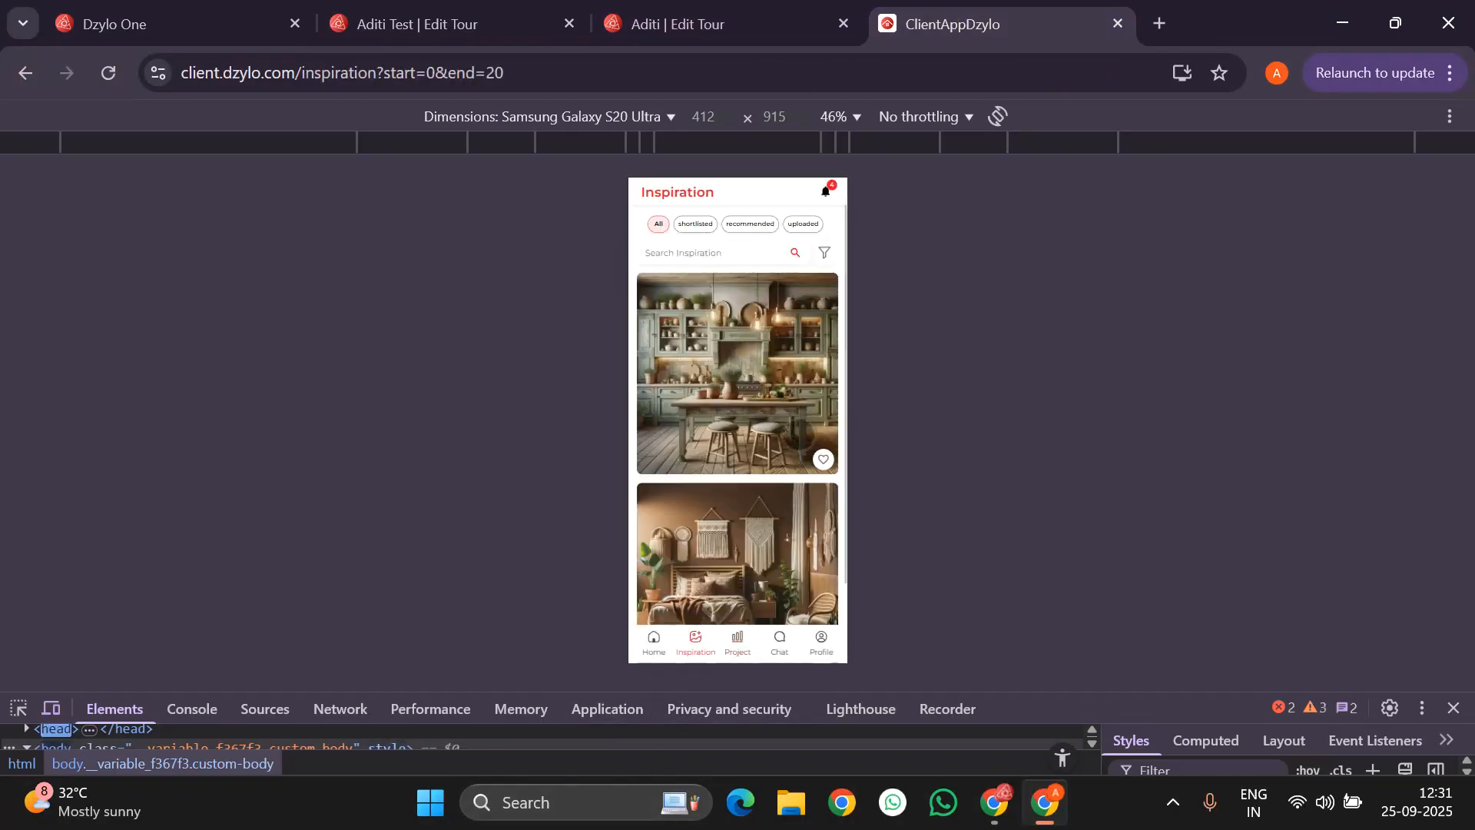
scroll(792, 445, "down", 6)
scroll(790, 439, "up", 6)
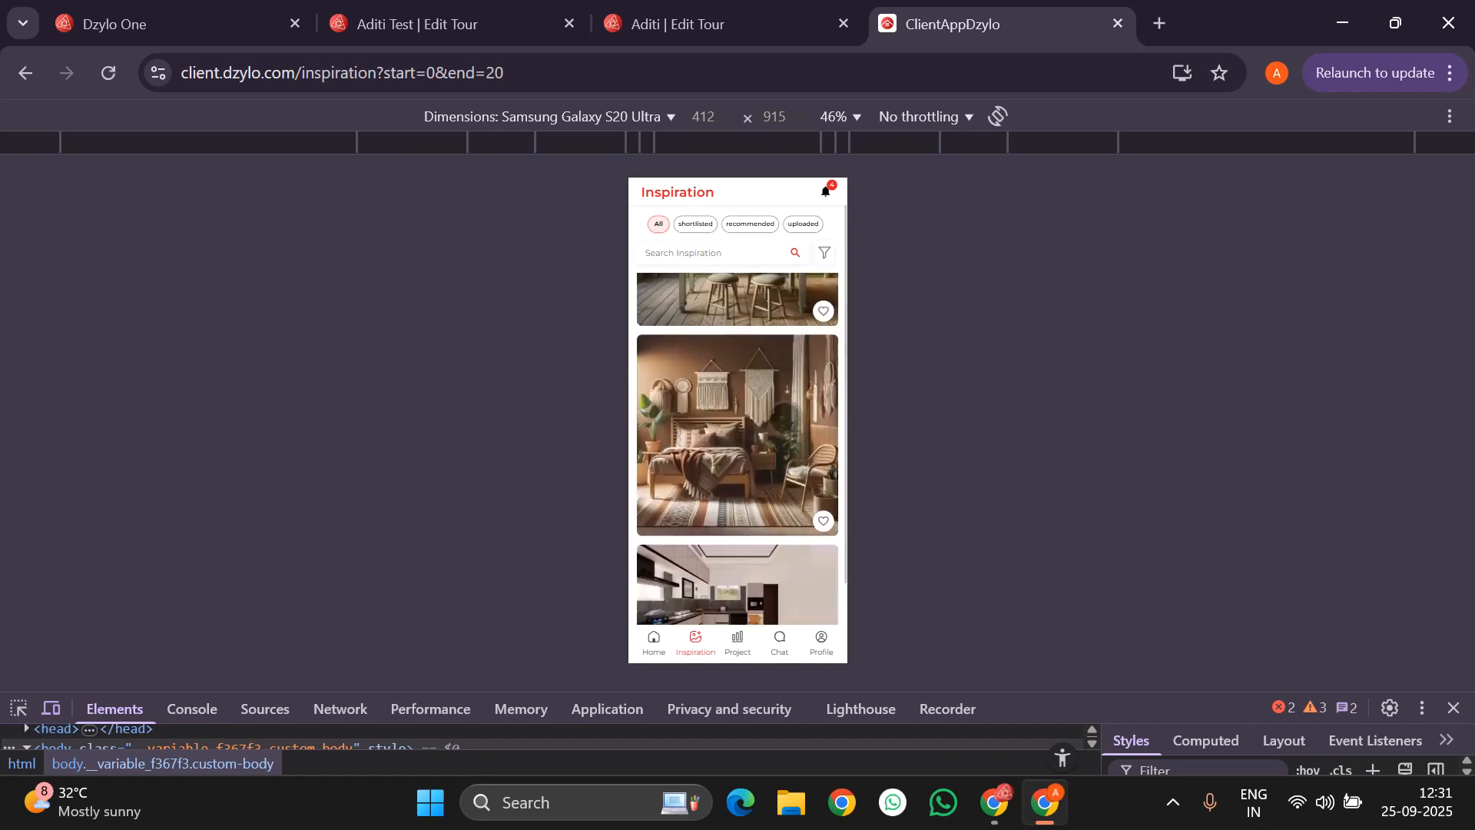
scroll(716, 482, "down", 5)
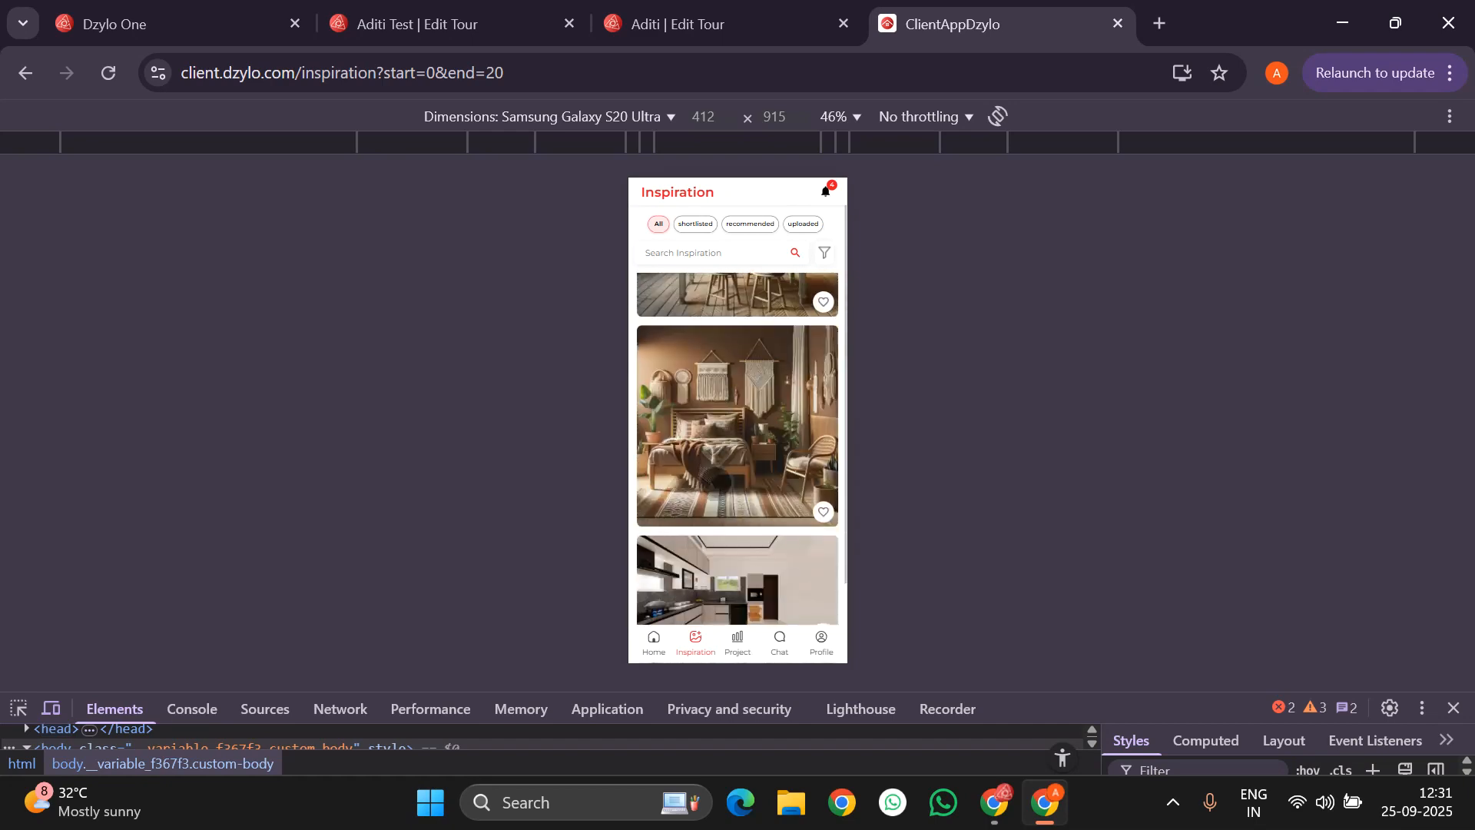
scroll(716, 482, "down", 6)
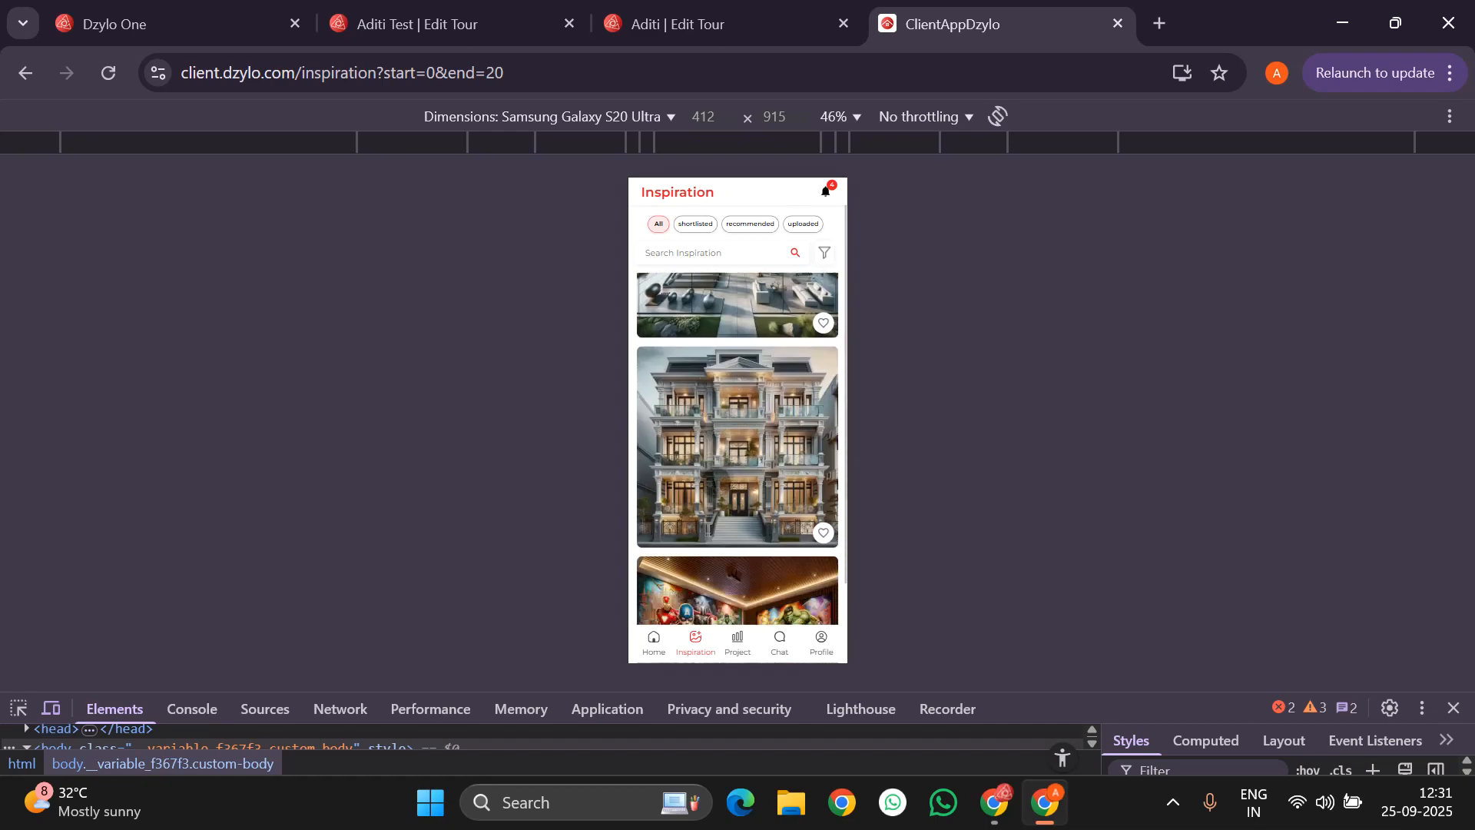
scroll(716, 482, "up", 4)
scroll(749, 397, "down", 8)
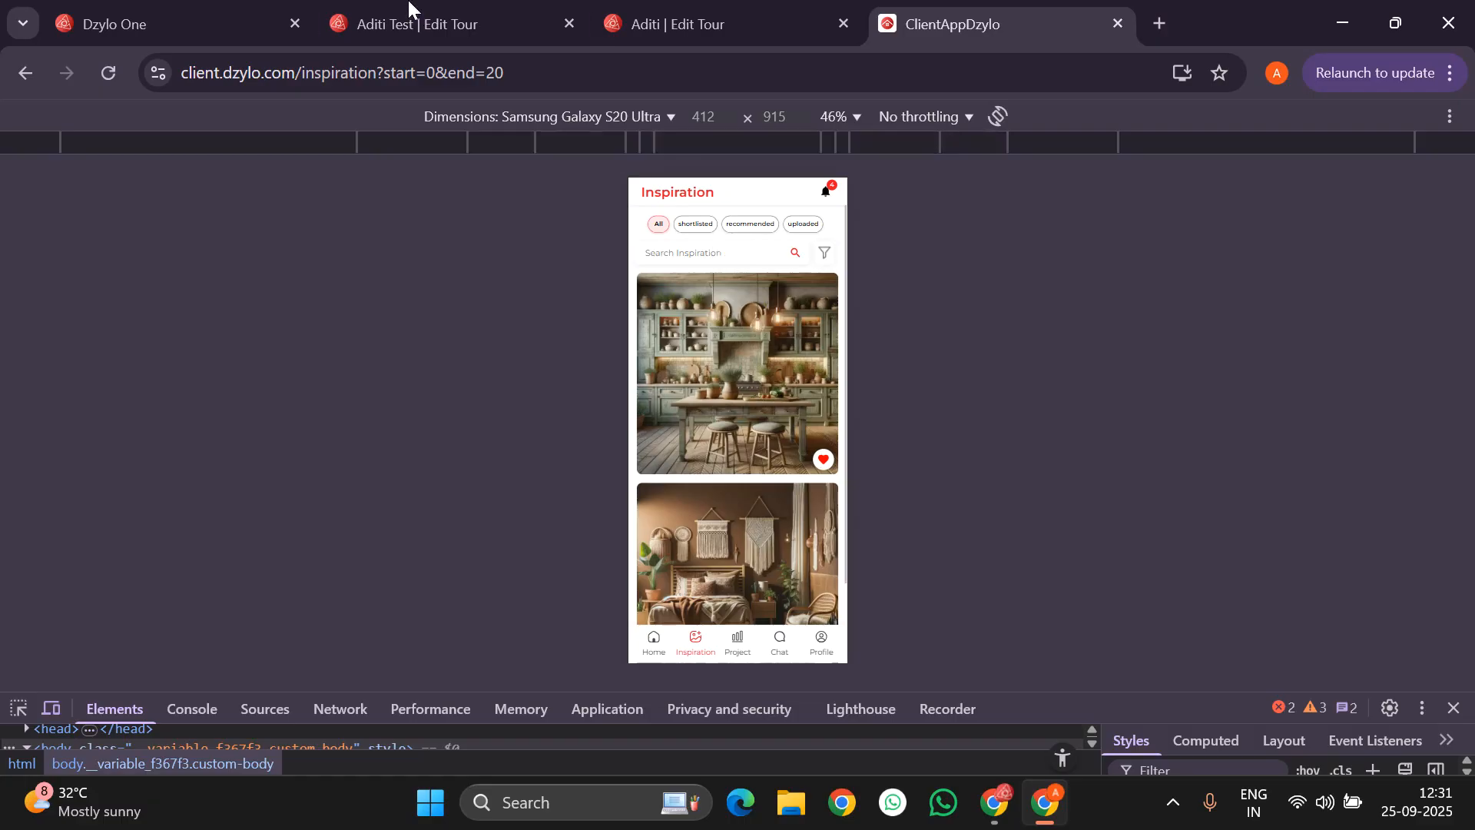
Back in Dzylo One, browse the Global inspiration images and return to the Custom collection.
left_click(215, 20)
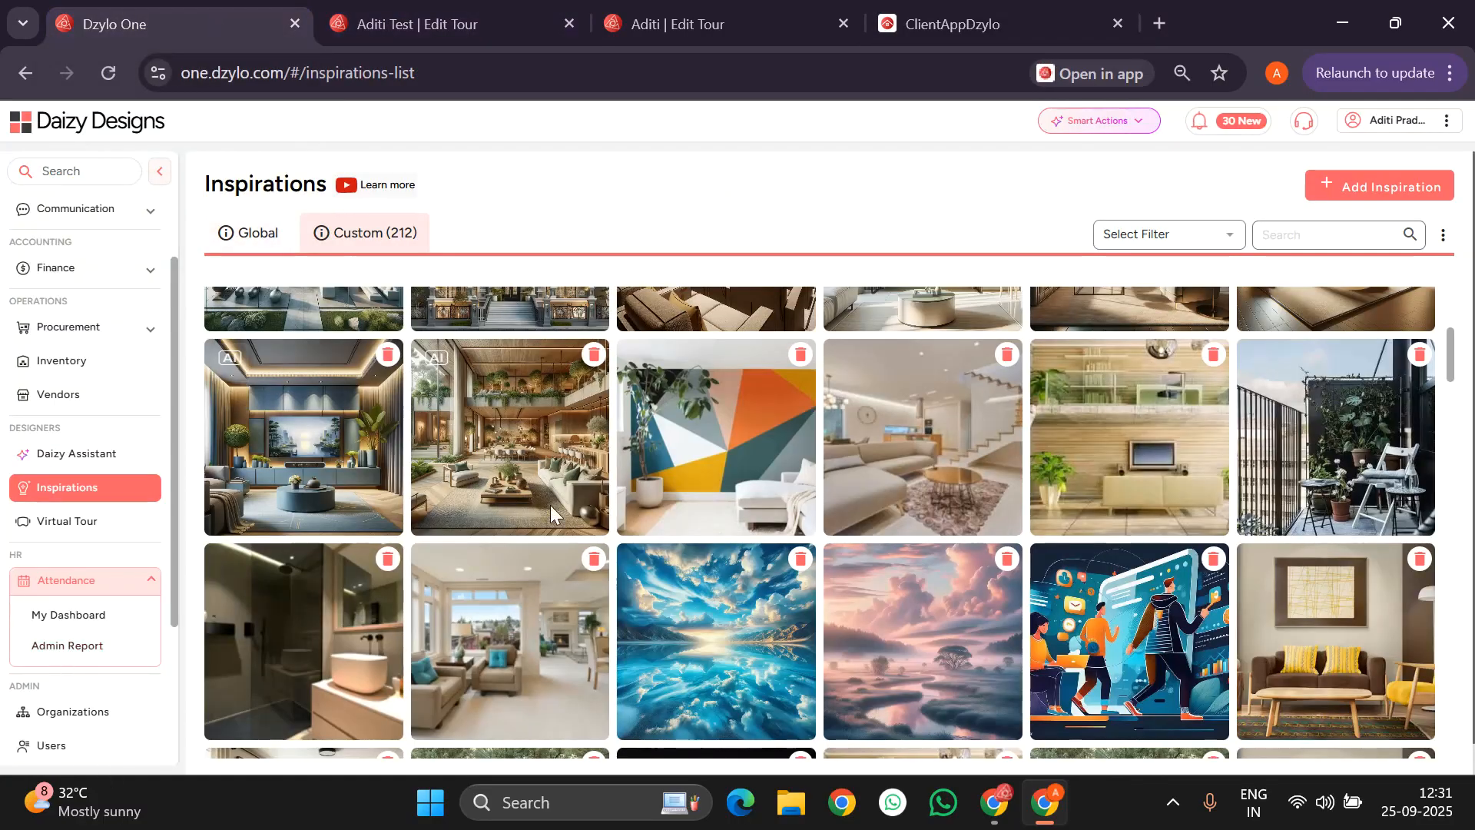
left_click(258, 233)
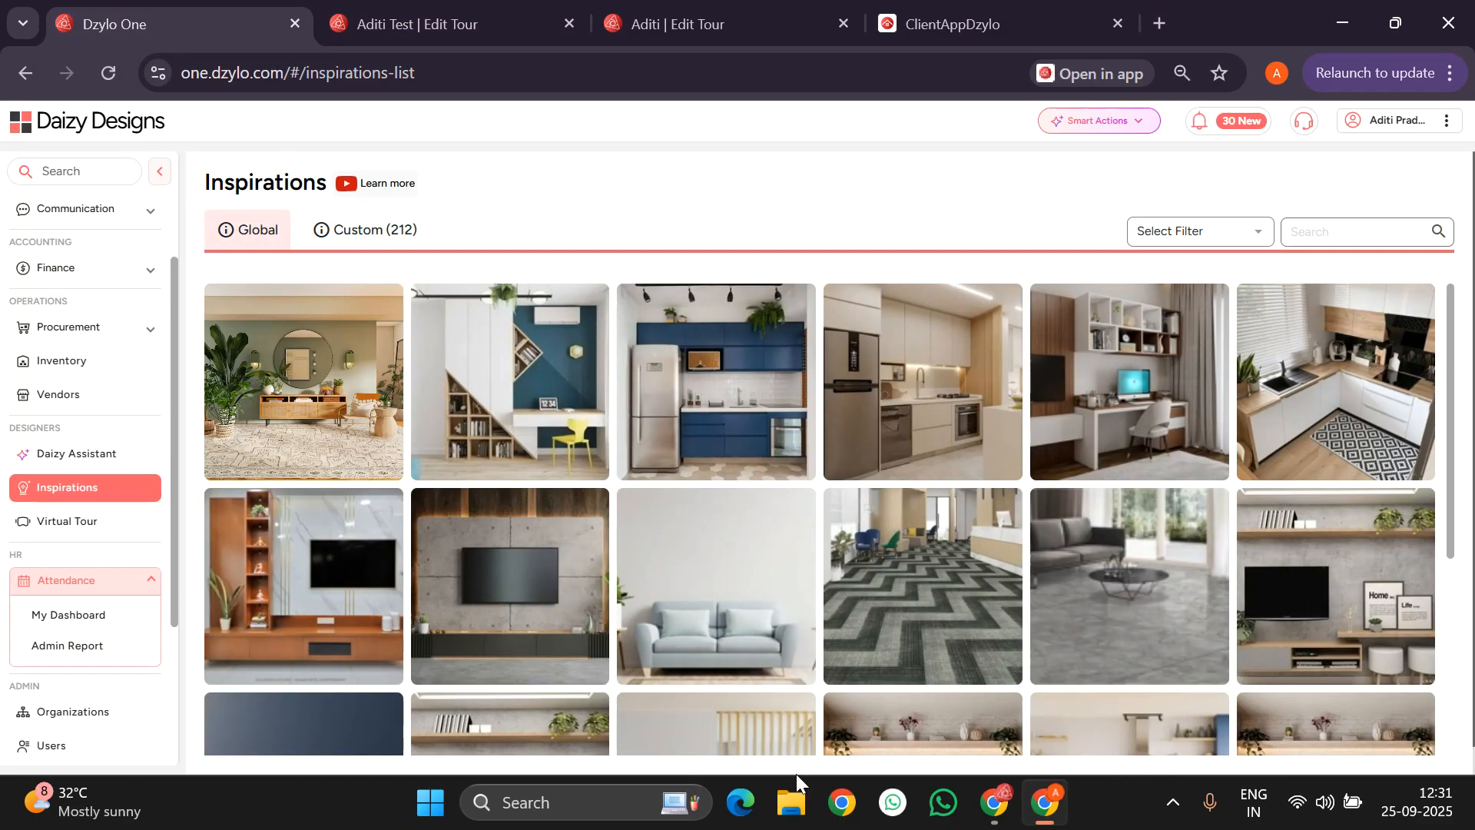
scroll(833, 599, "down", 10)
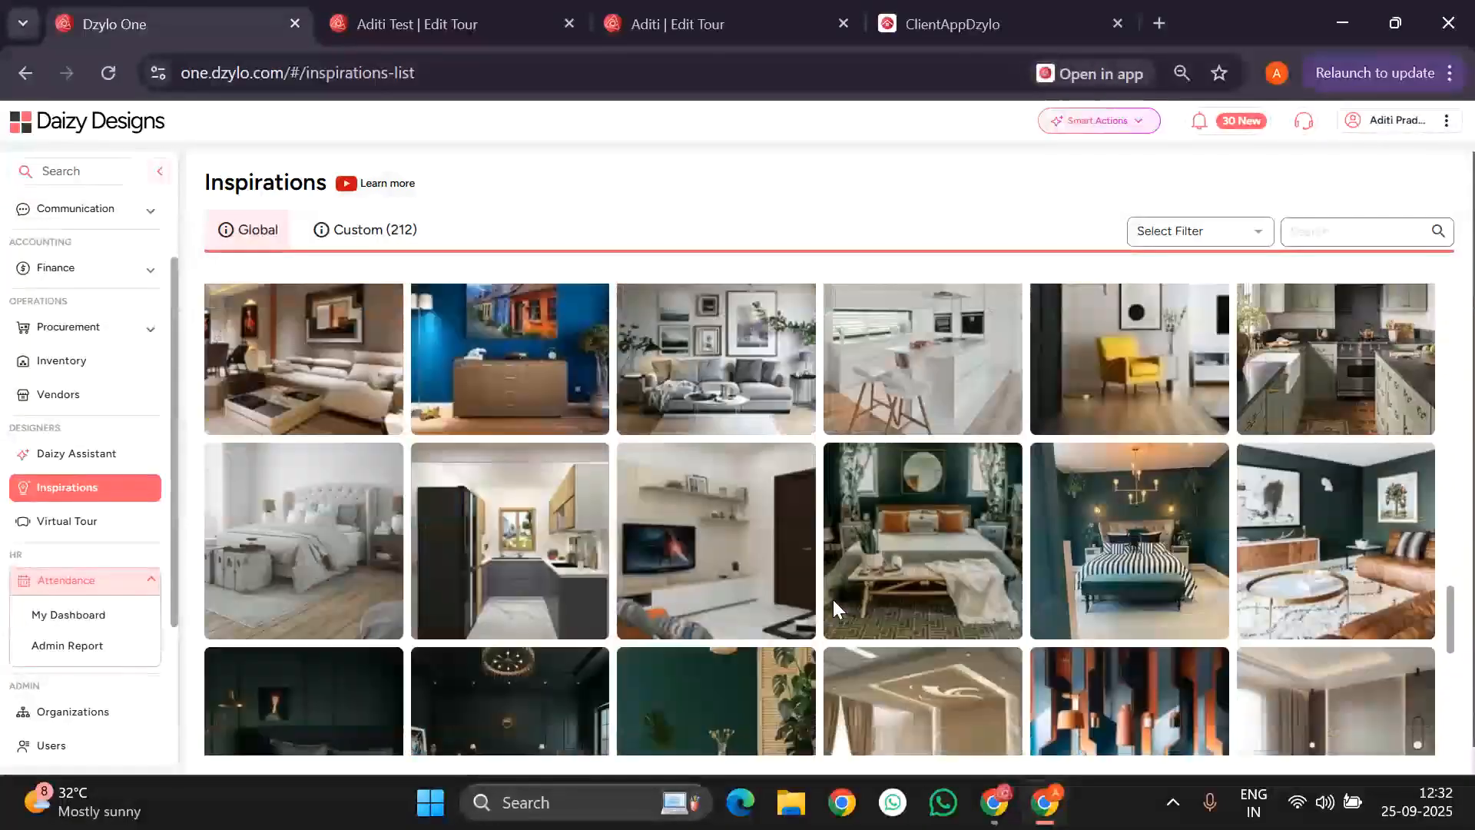
scroll(833, 599, "down", 15)
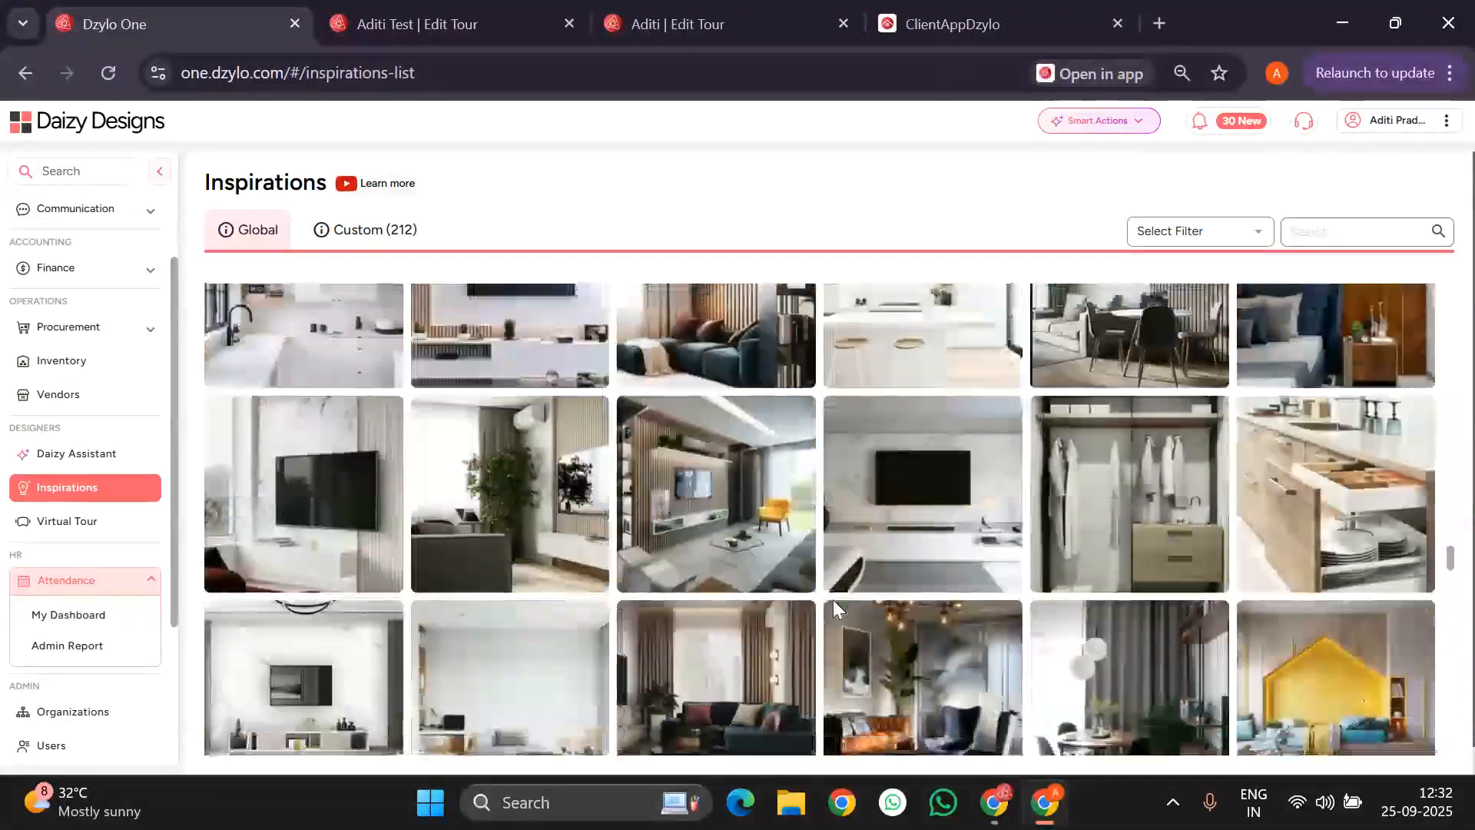
scroll(833, 599, "down", 5)
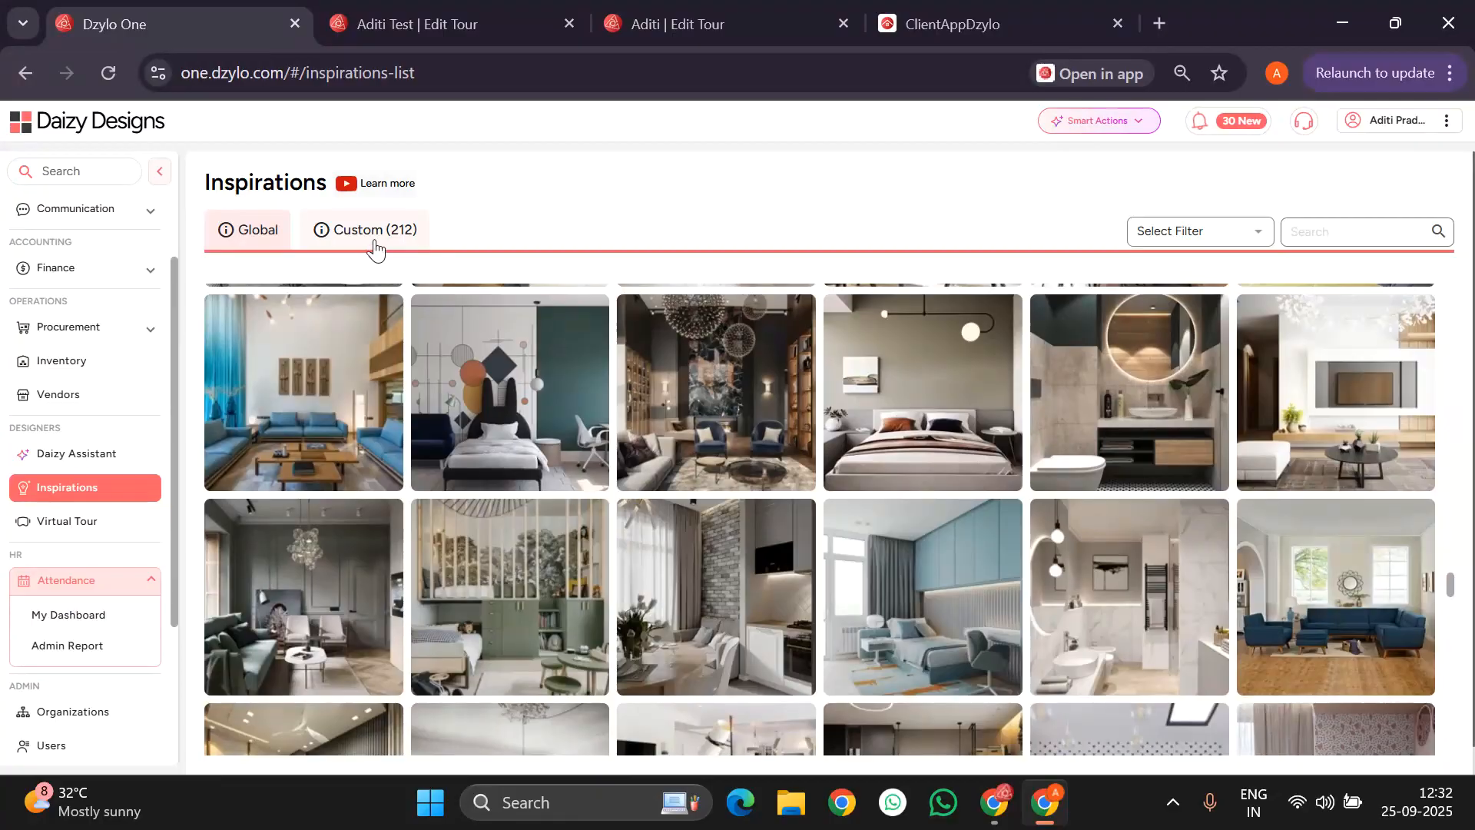
left_click(375, 245)
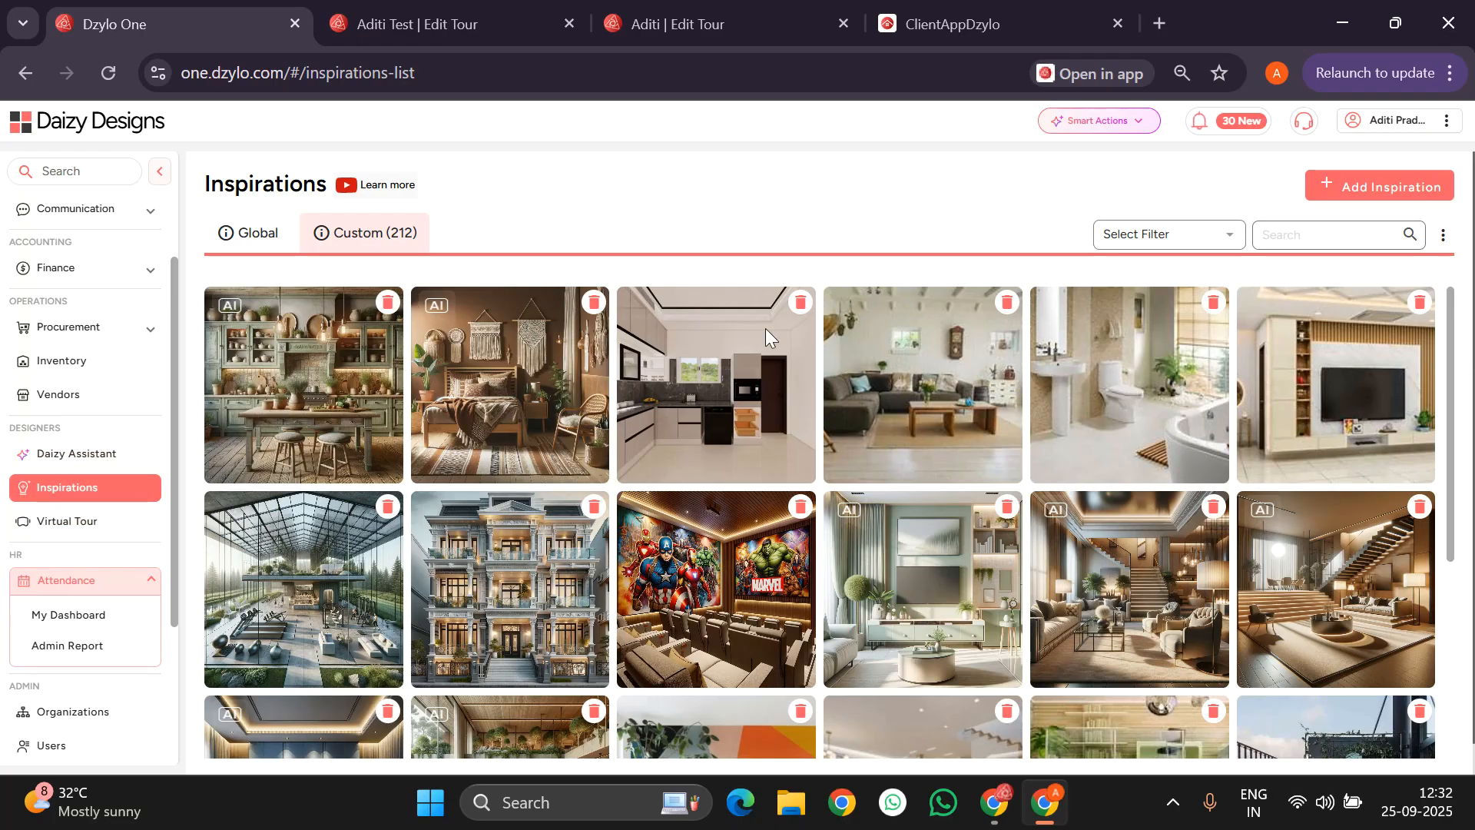
Open the Add Custom Inspiration form, check the client app's Inspiration gallery, and return to Dzylo One to close the form.
left_click(1354, 182)
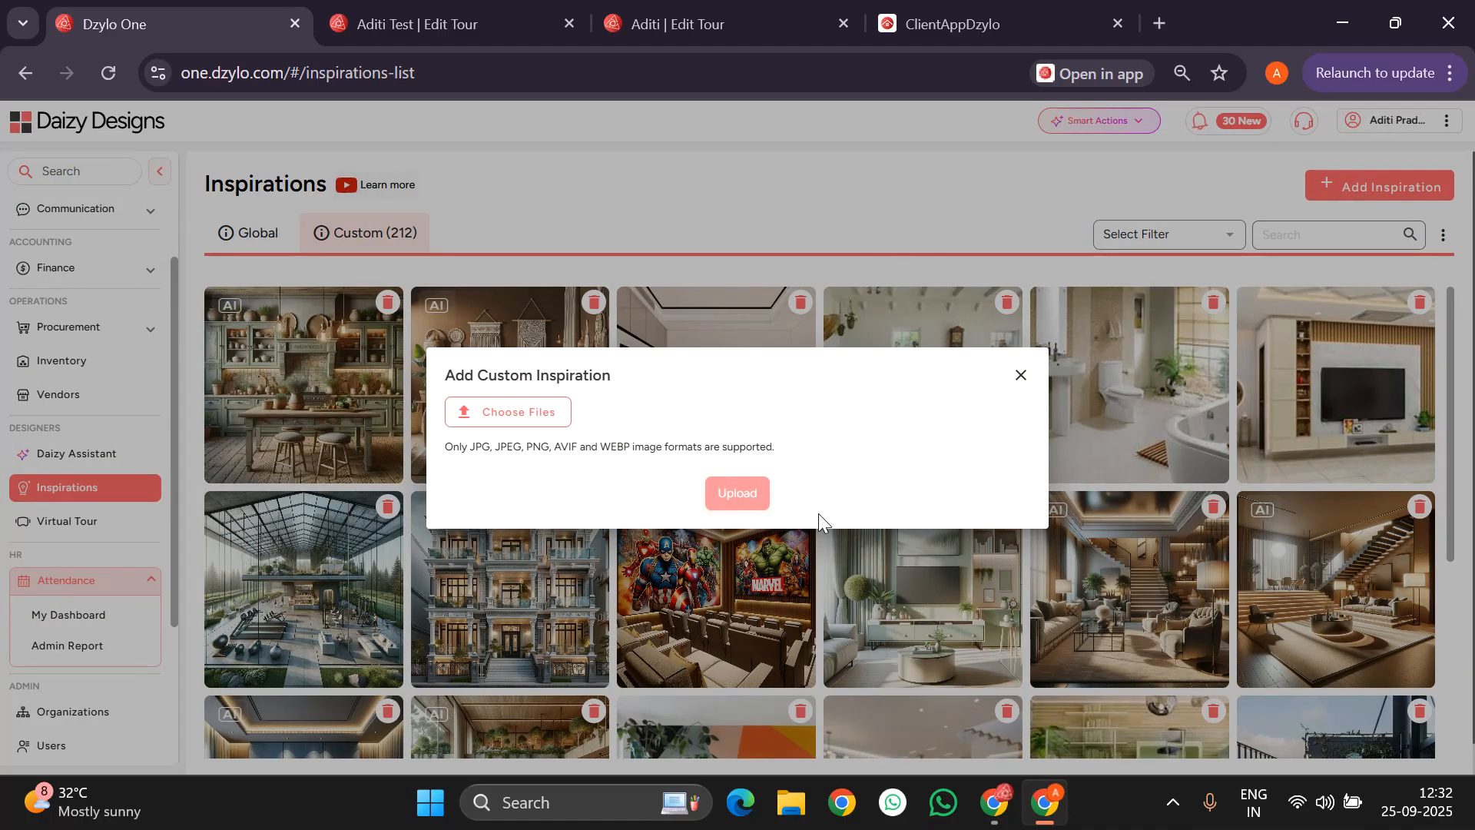
left_click(921, 17)
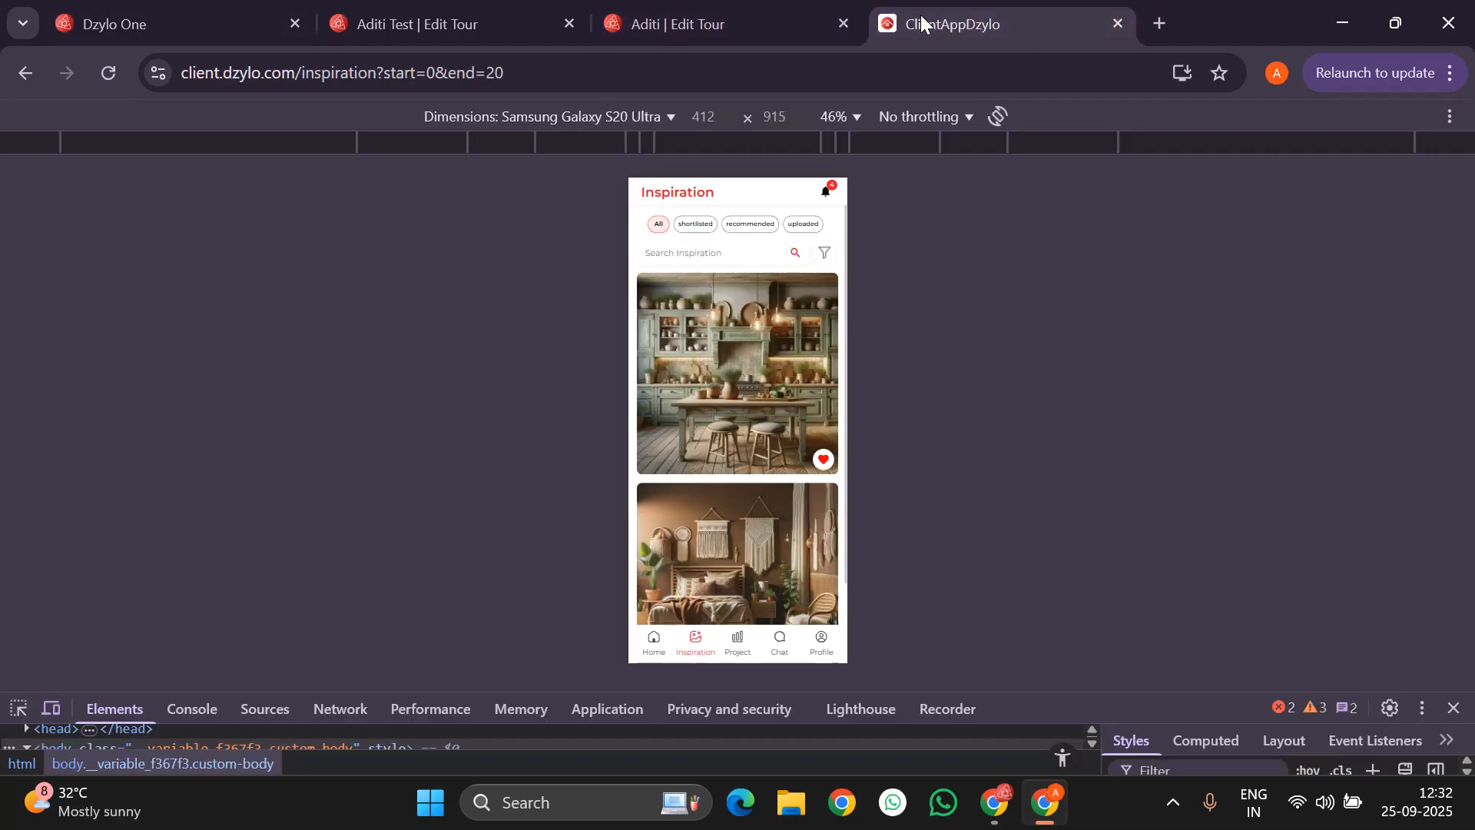
scroll(771, 402, "down", 10)
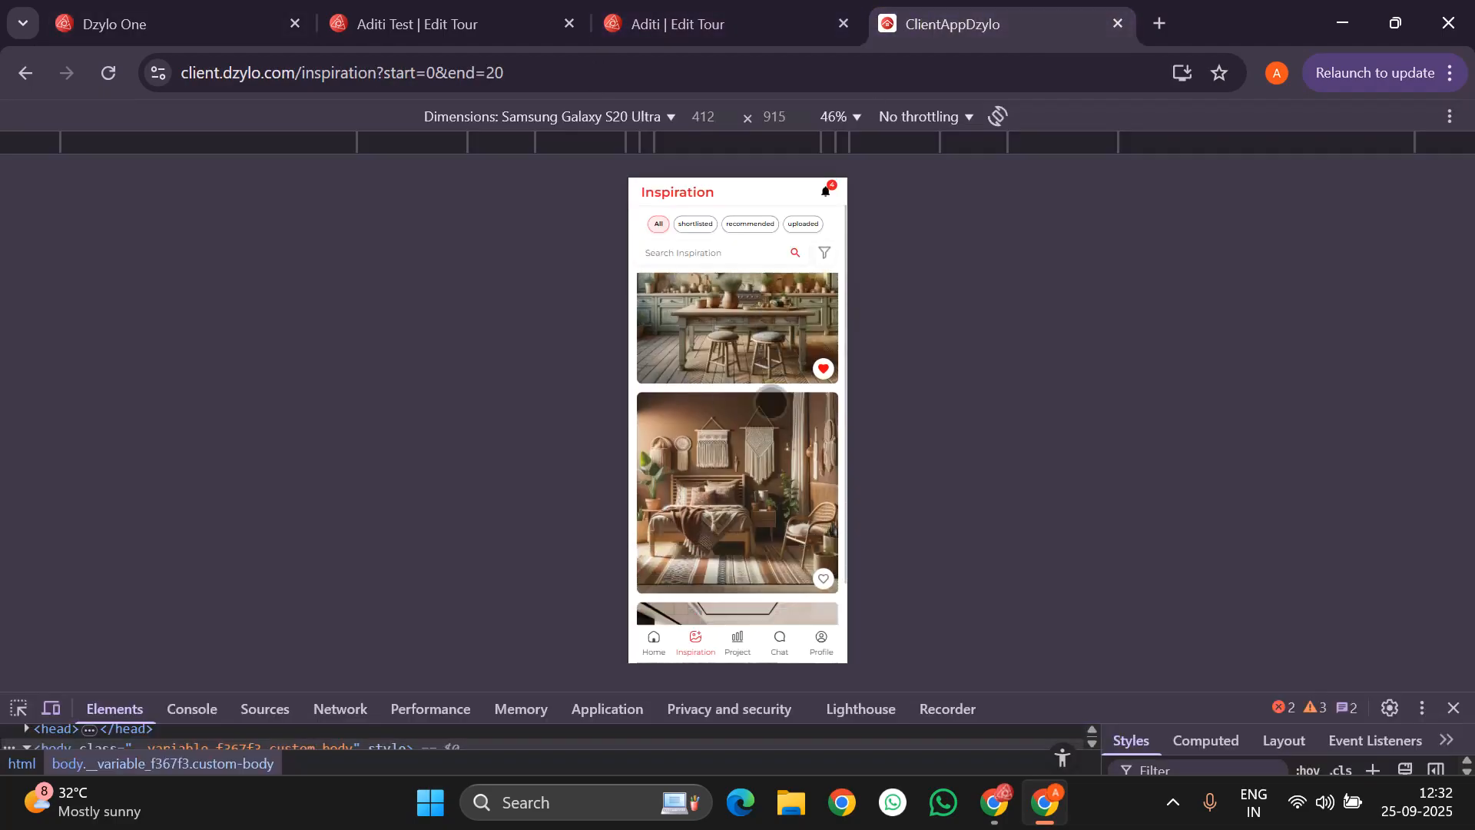
scroll(737, 450, "down", 10)
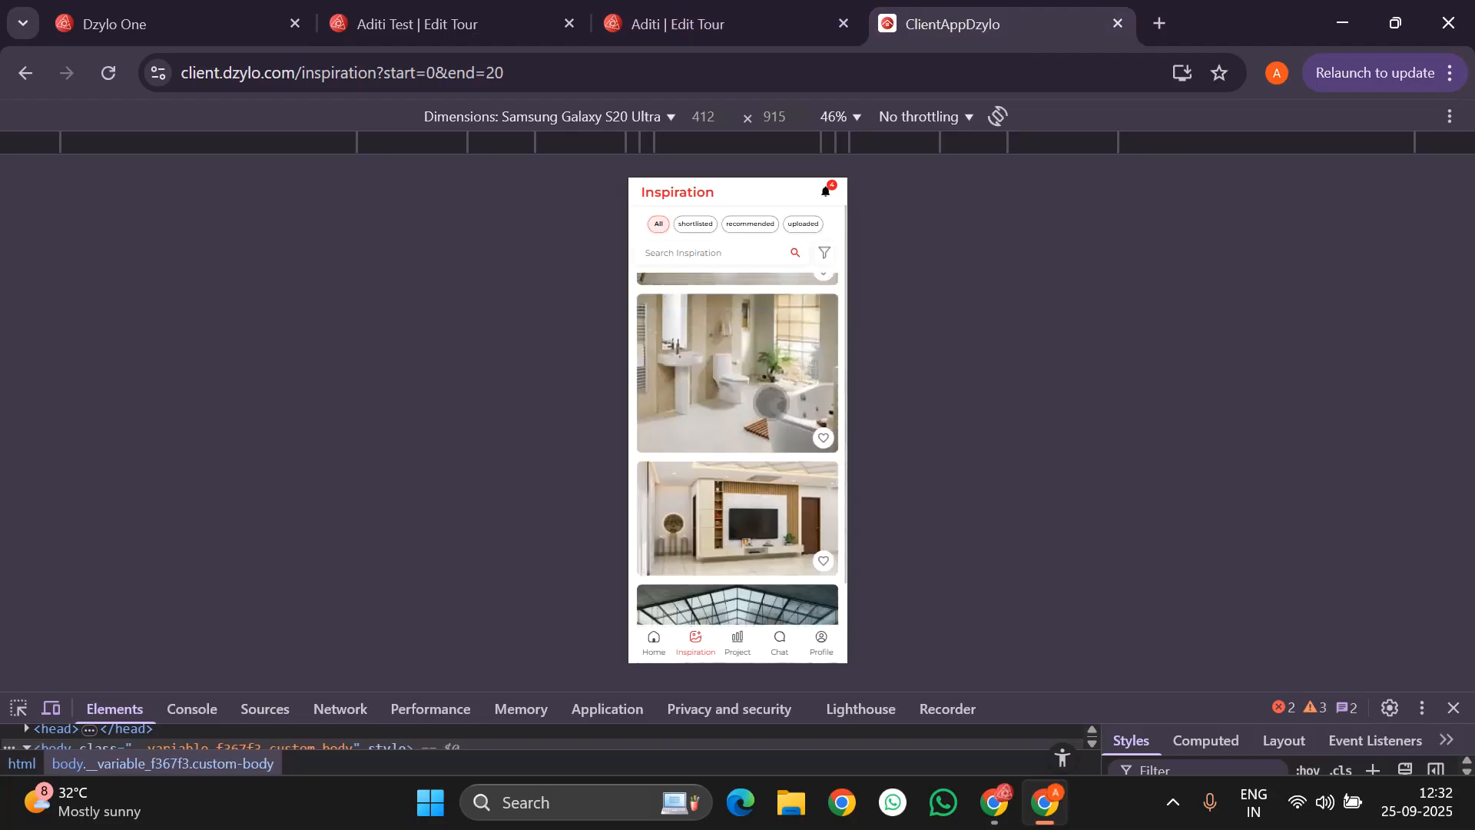
left_click(197, 9)
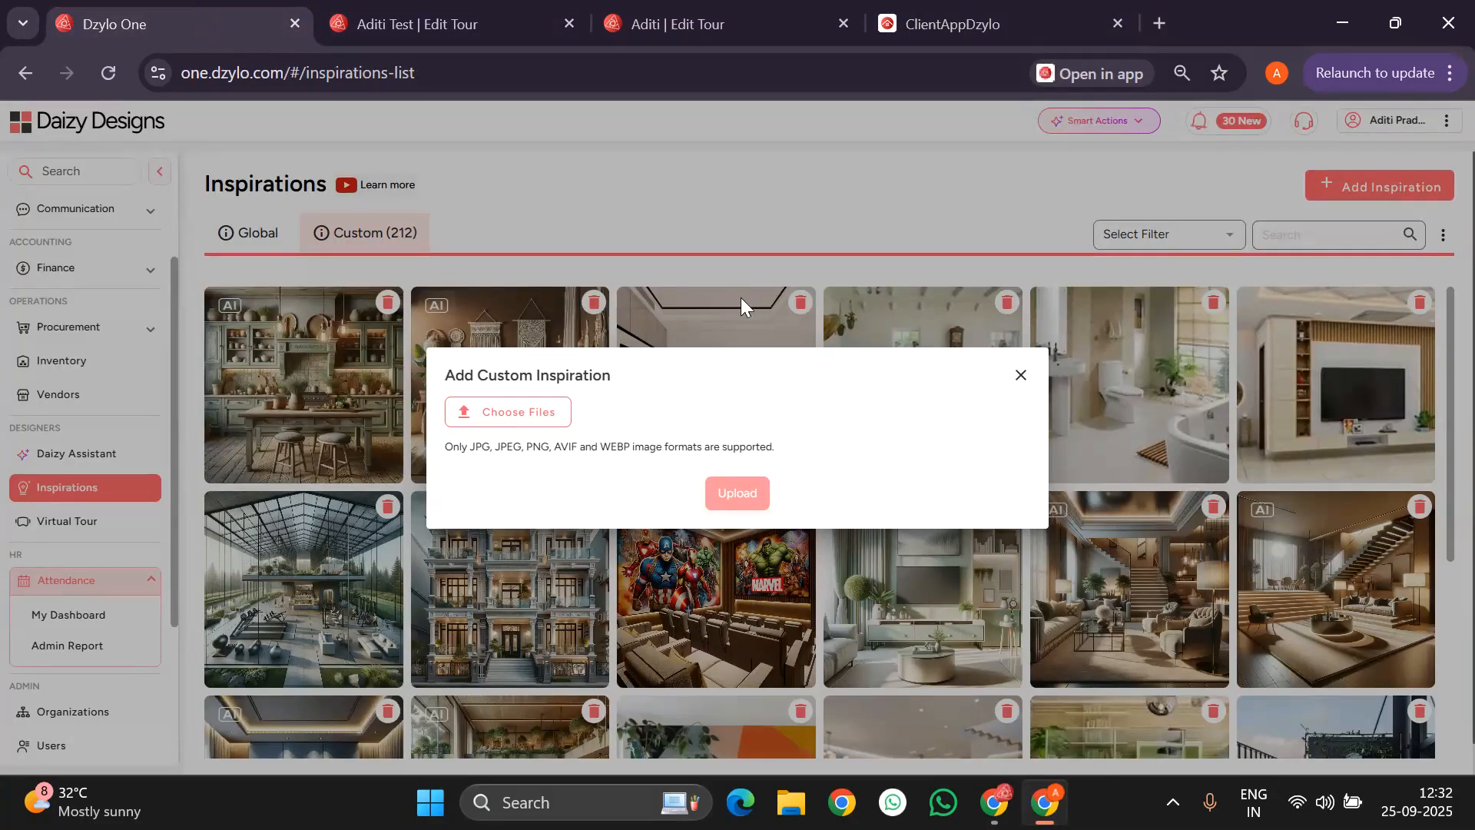
left_click(1020, 376)
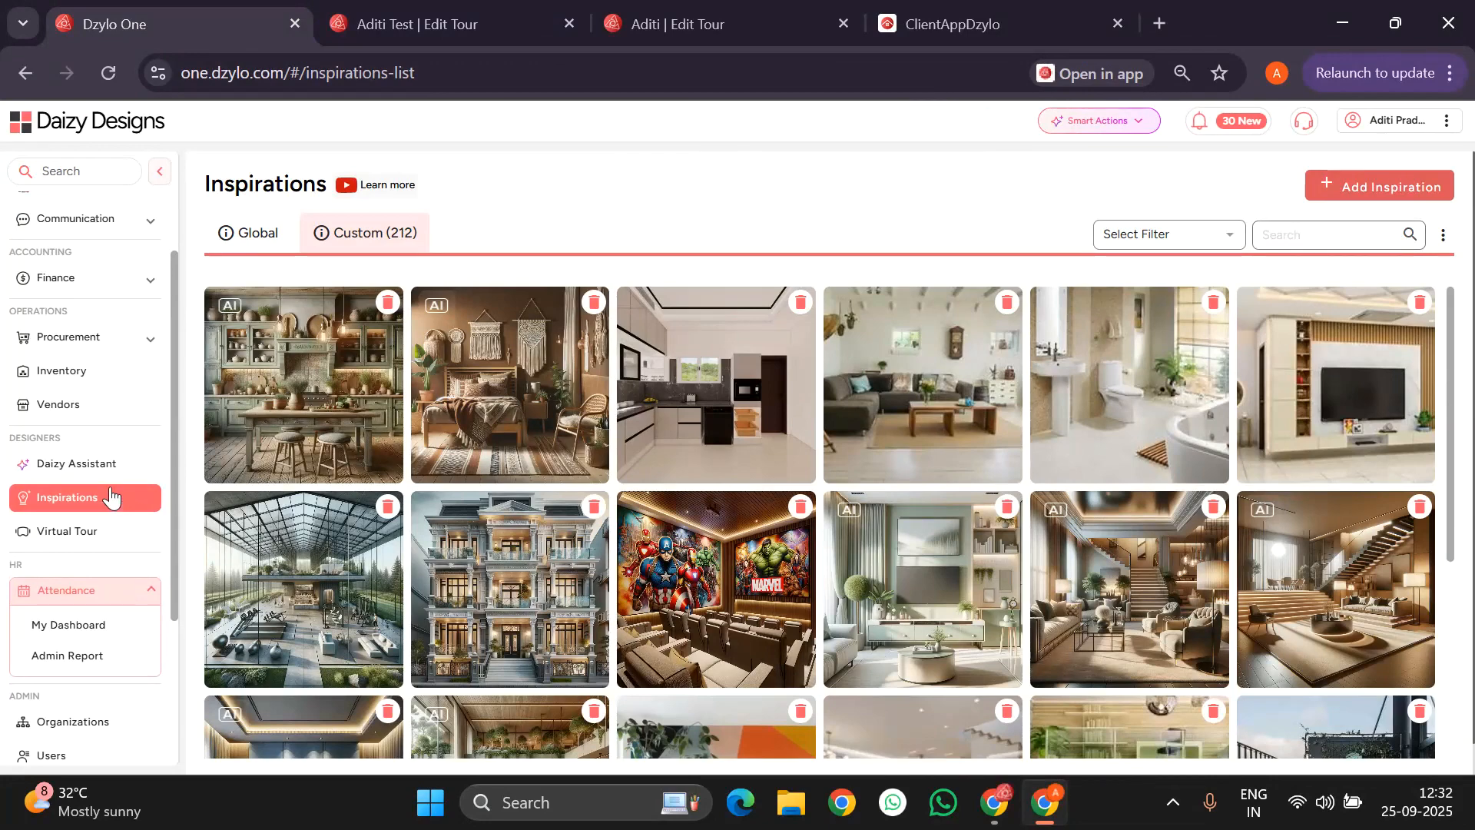
View the virtual tours list, then return to Dzylo One and open Designs & Documents of the first project in the Projects list.
left_click(68, 536)
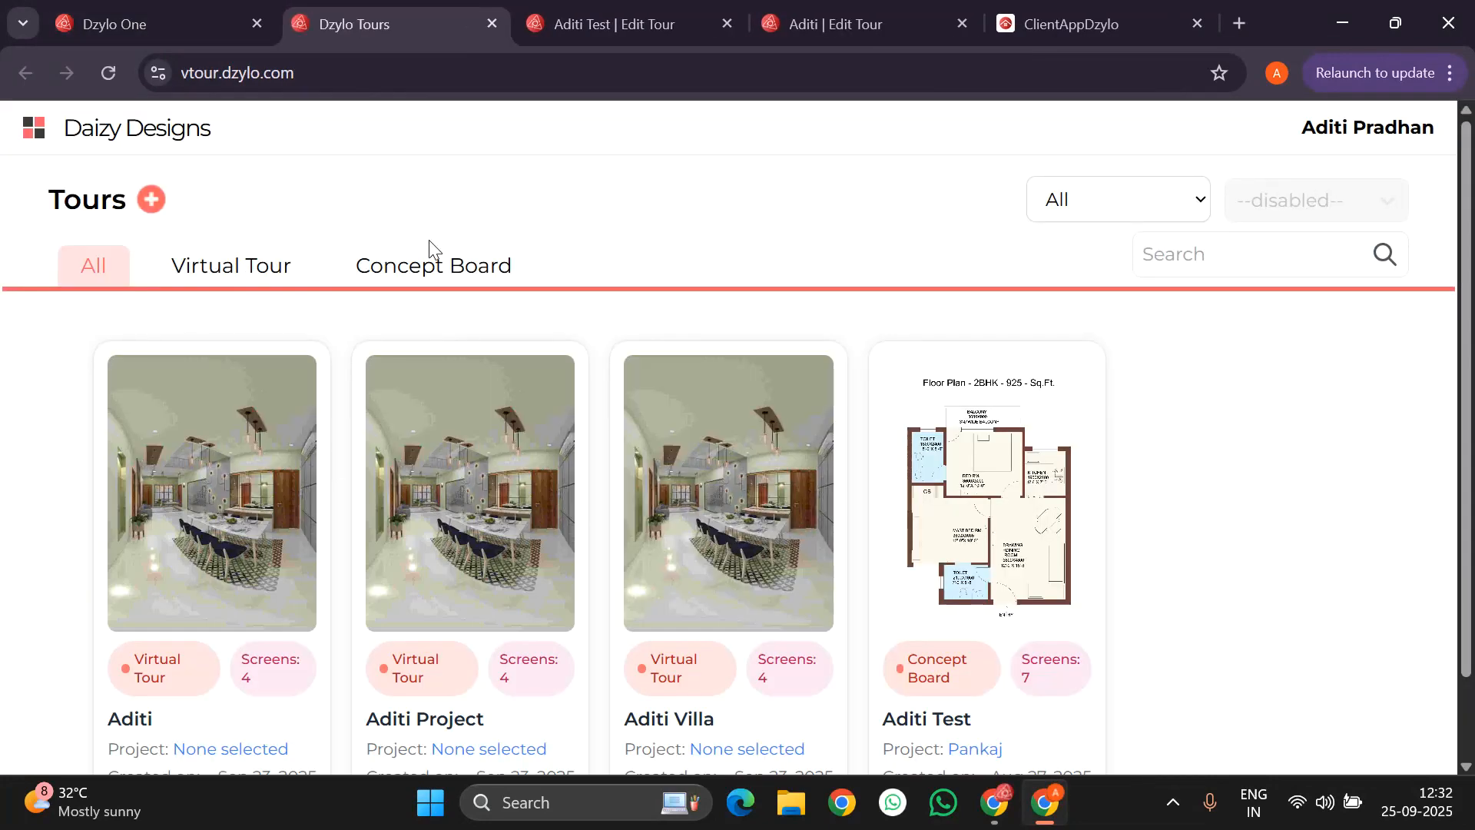
left_click(160, 9)
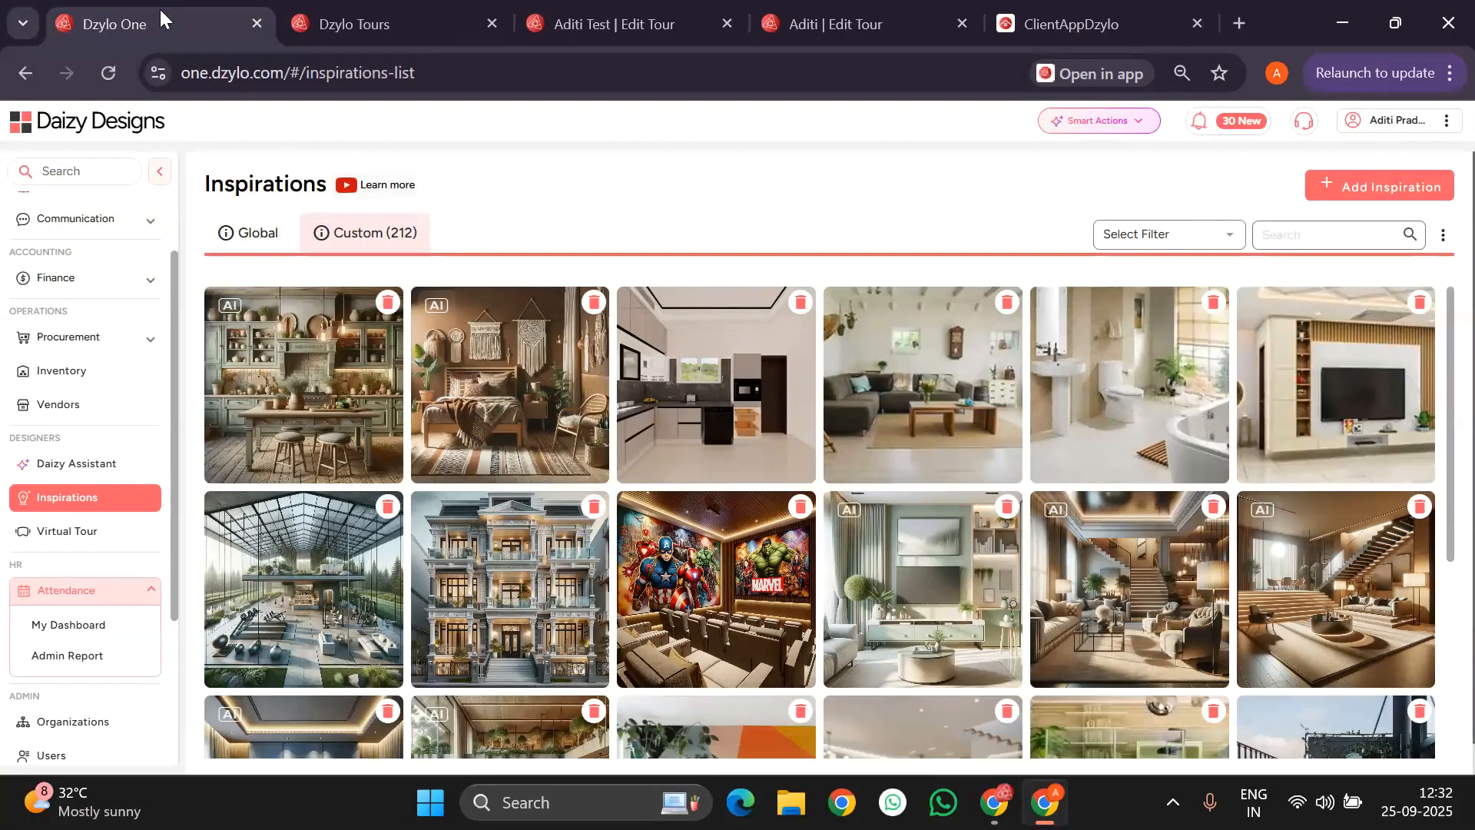
scroll(42, 245, "up", 3)
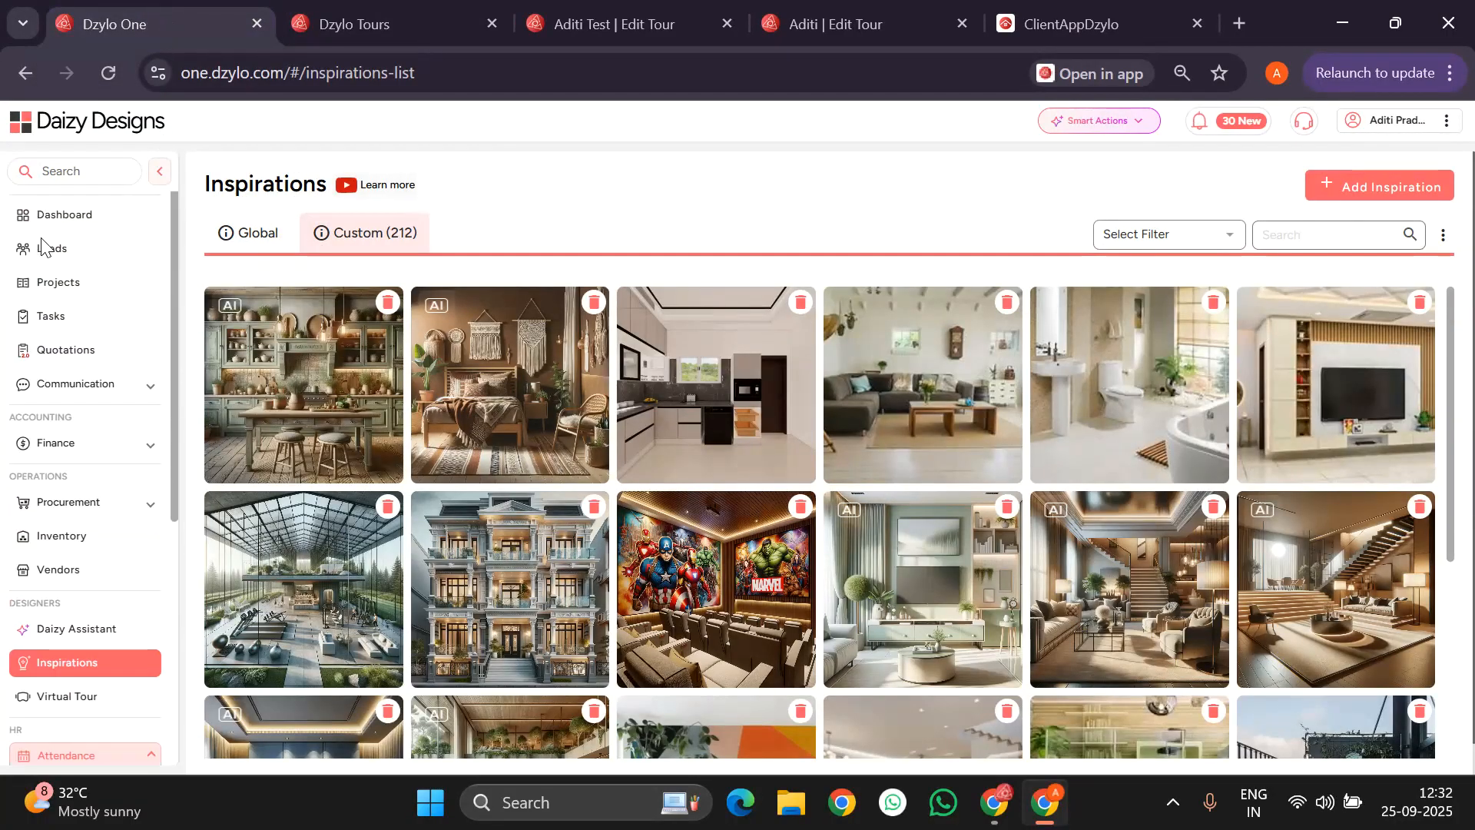
left_click(60, 290)
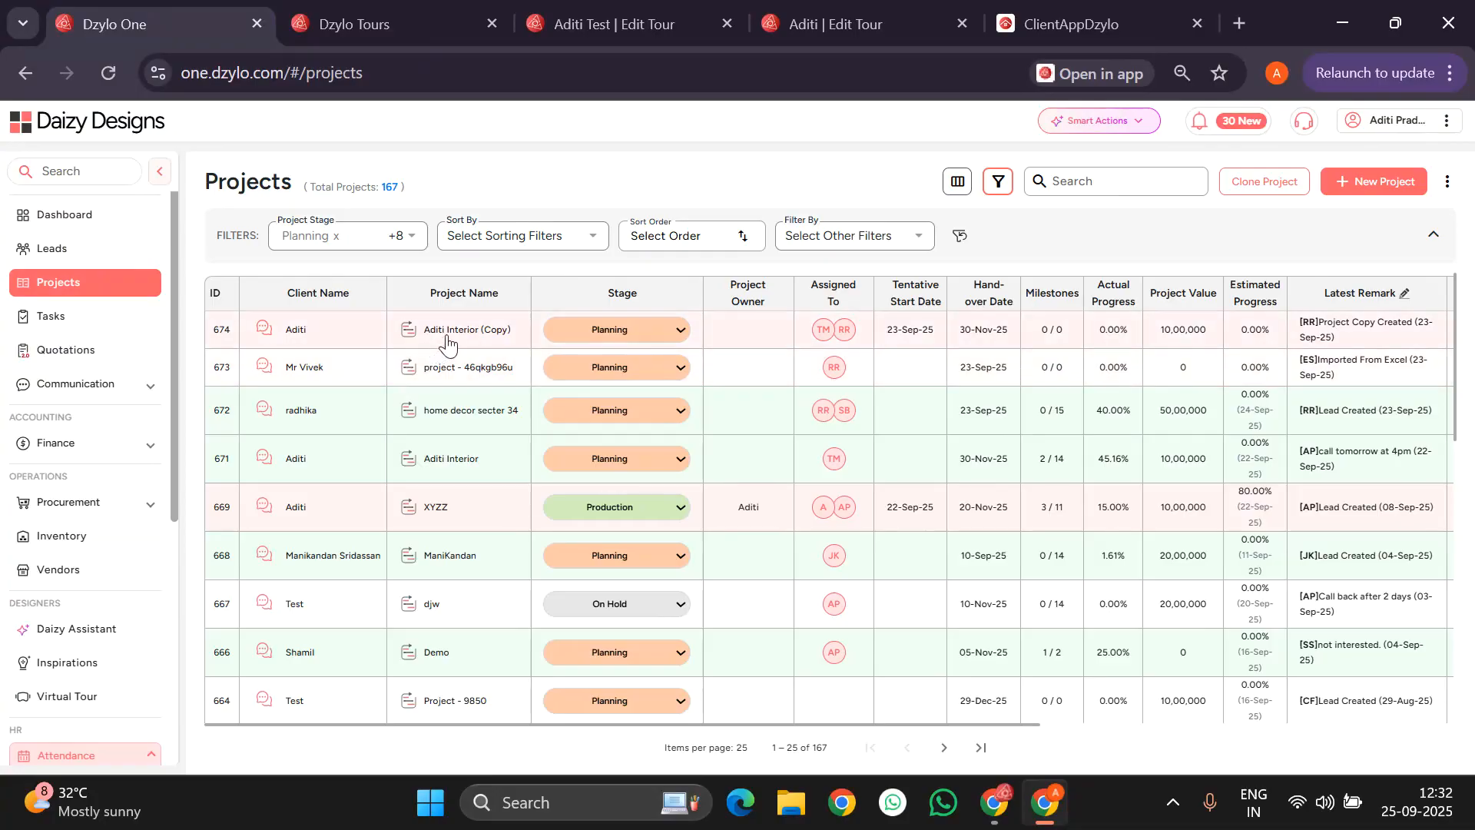
left_click(331, 343)
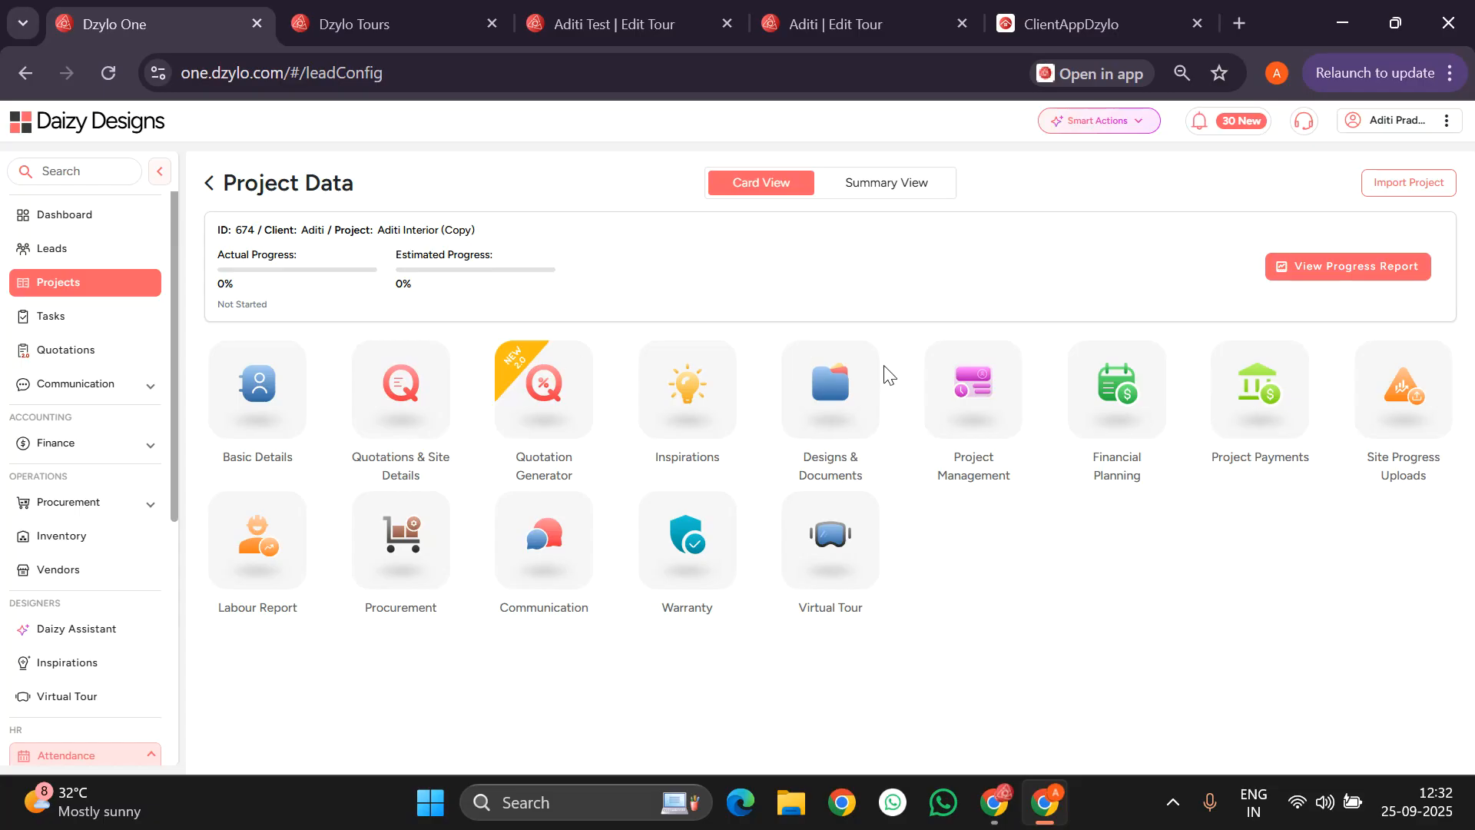
left_click(862, 425)
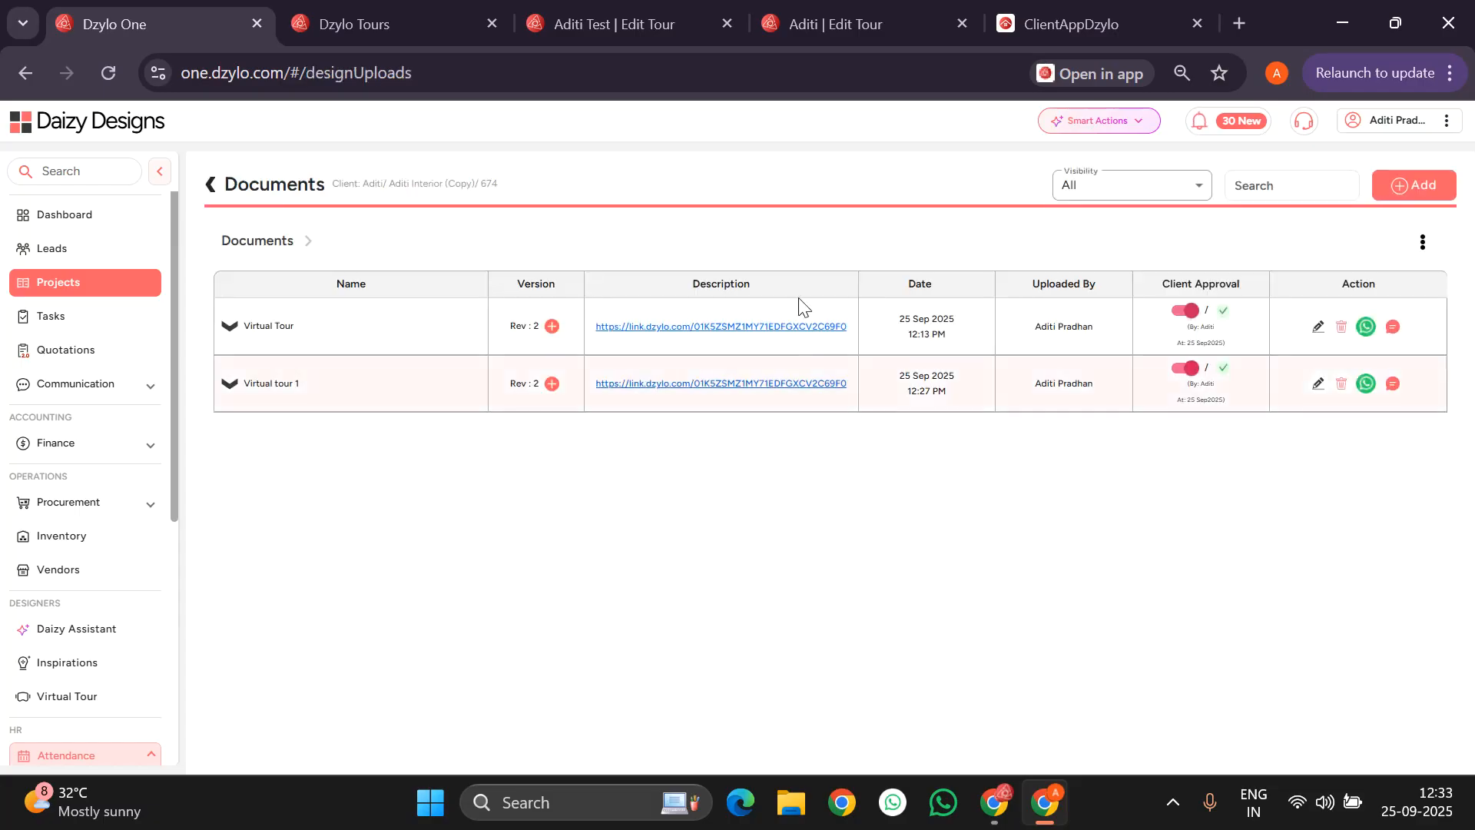
Switch to the client app and open all versions of the Virtual tour 1 document from the project's Documents.
left_click(1071, 26)
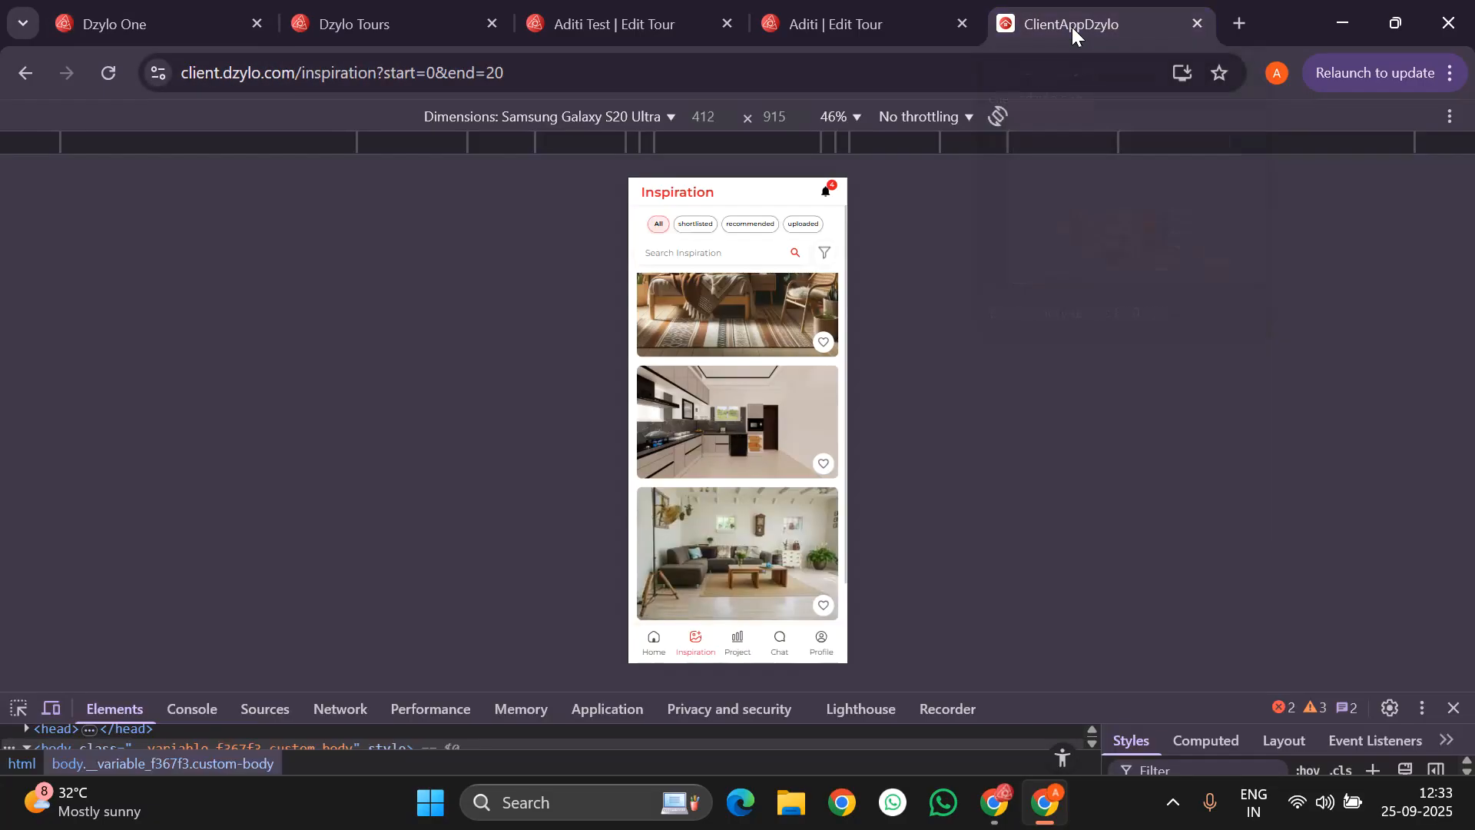
left_click(751, 656)
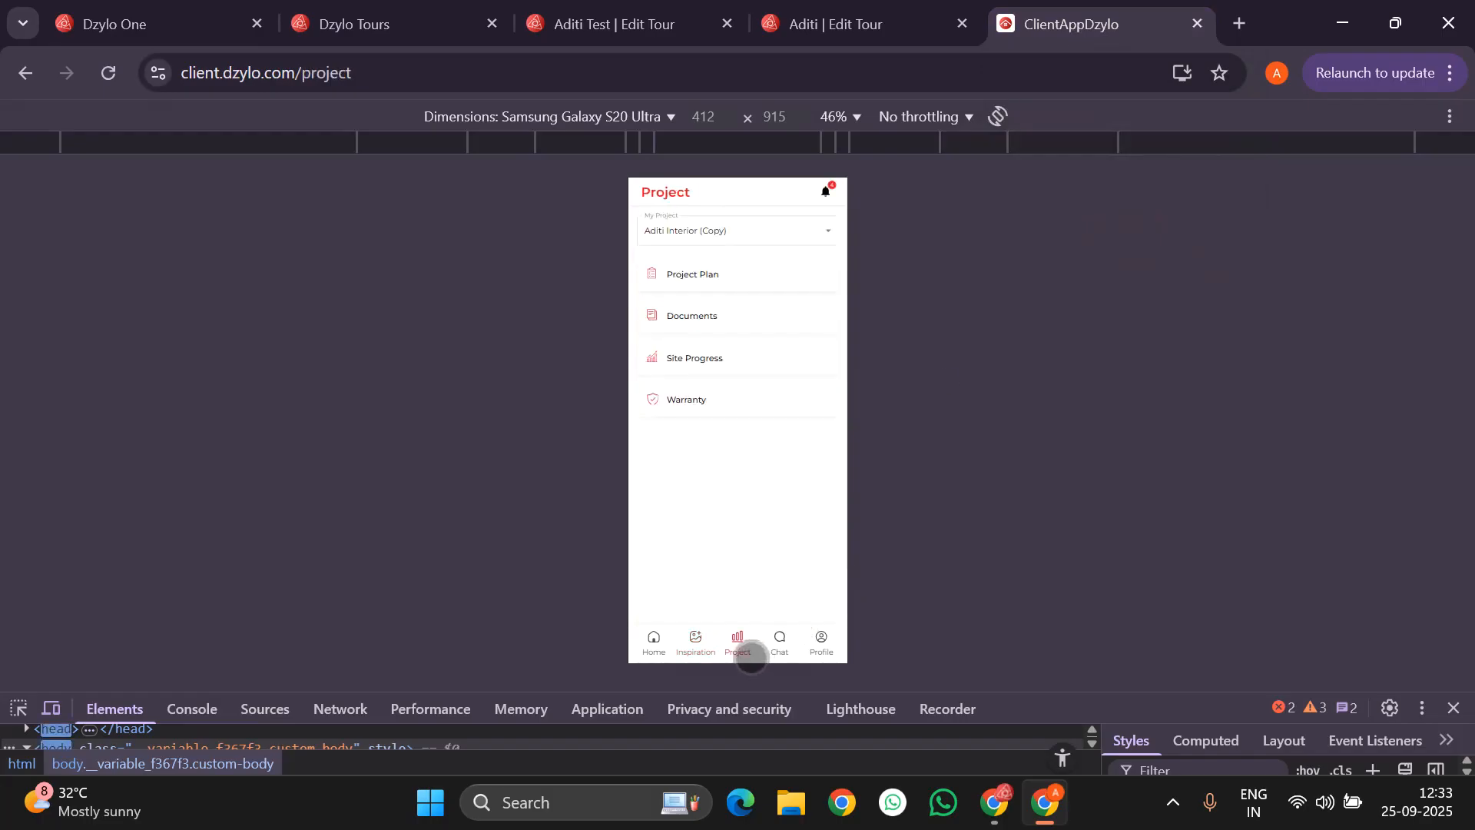
left_click(731, 322)
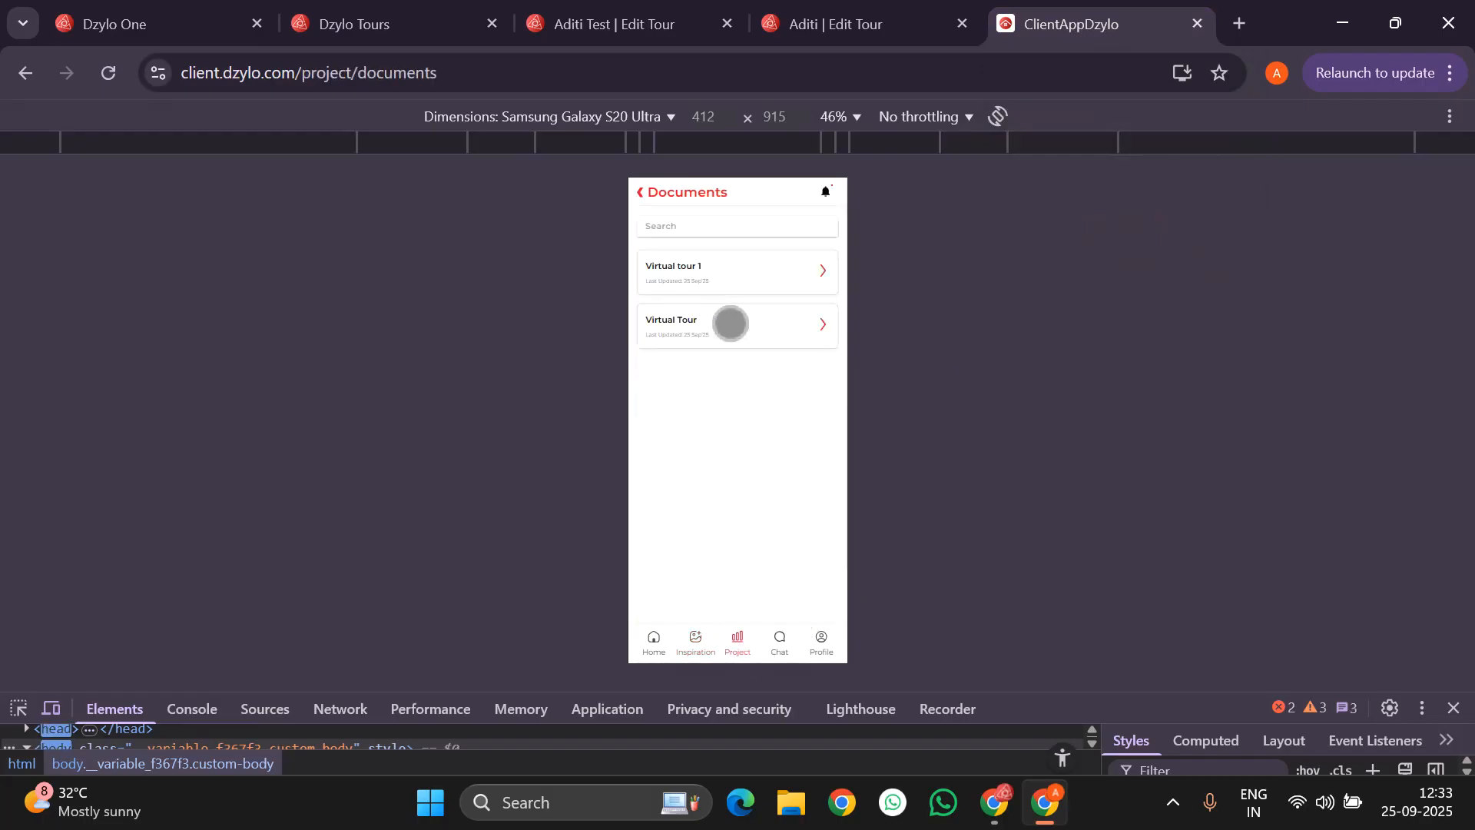
left_click(719, 289)
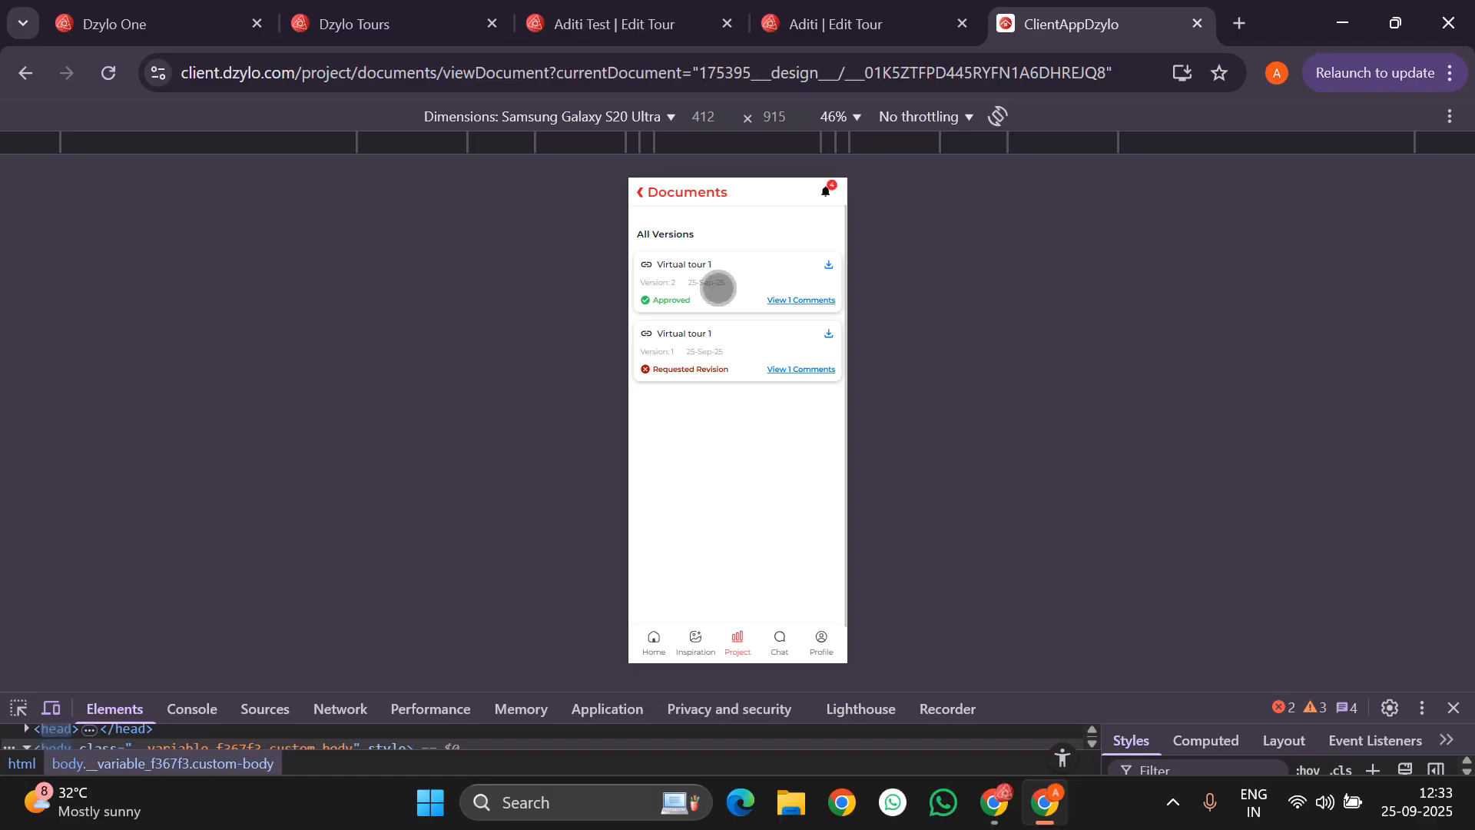
Return to Dzylo One, revisit the Daizy Assistant conversation, and browse the custom images in Inspirations.
left_click(158, 21)
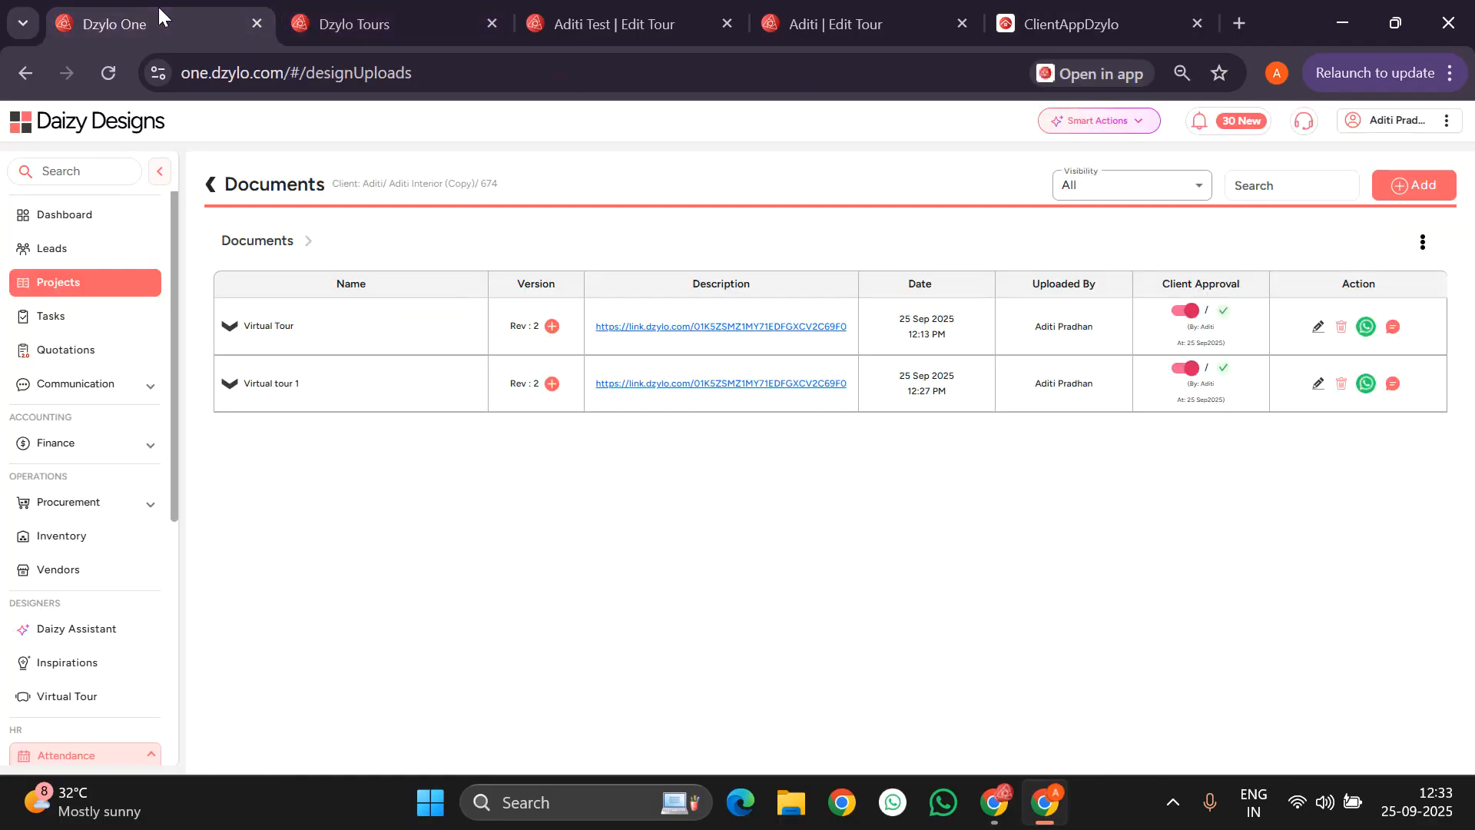
scroll(47, 480, "down", 3)
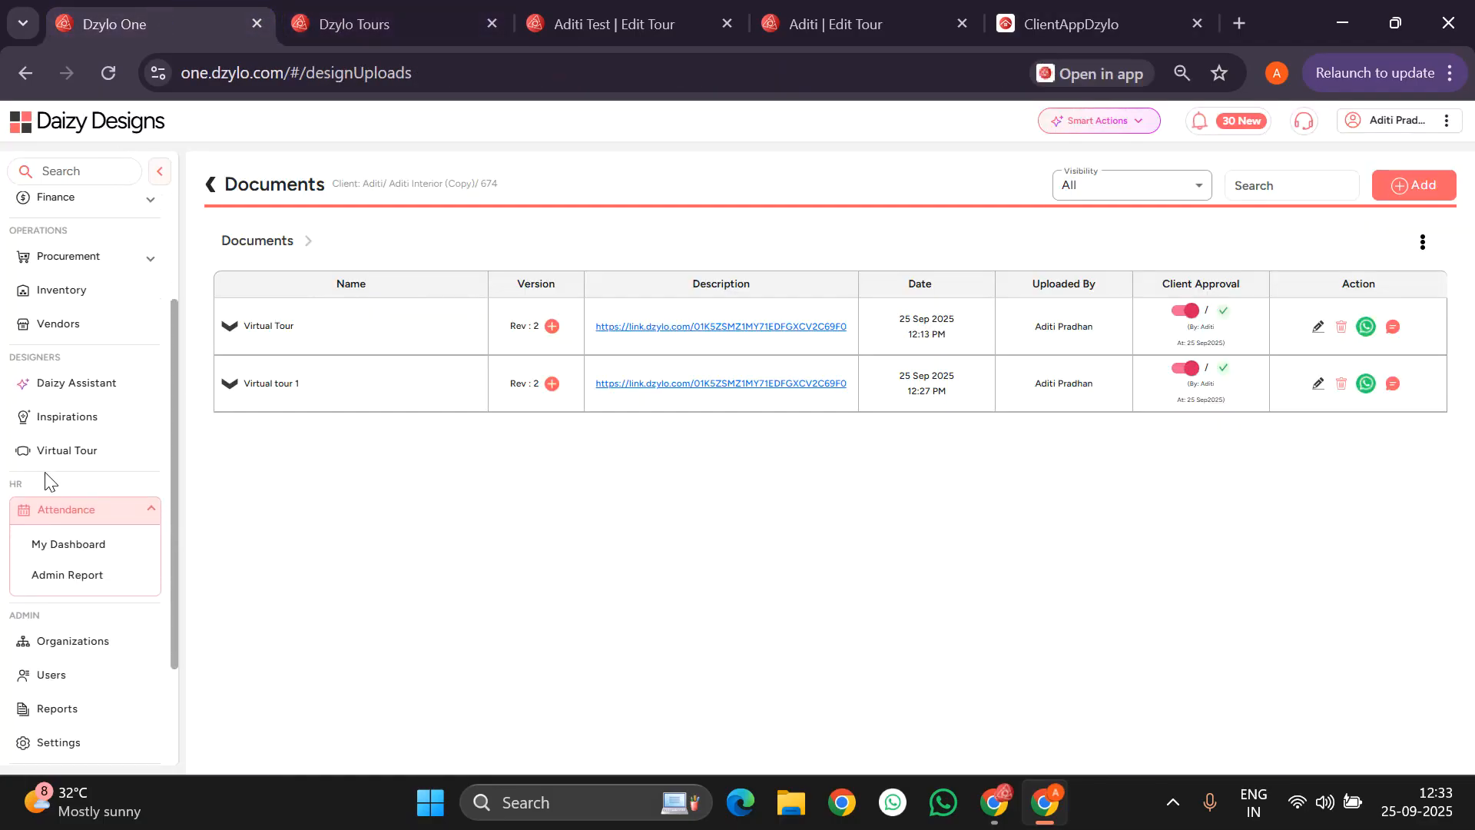
left_click(55, 381)
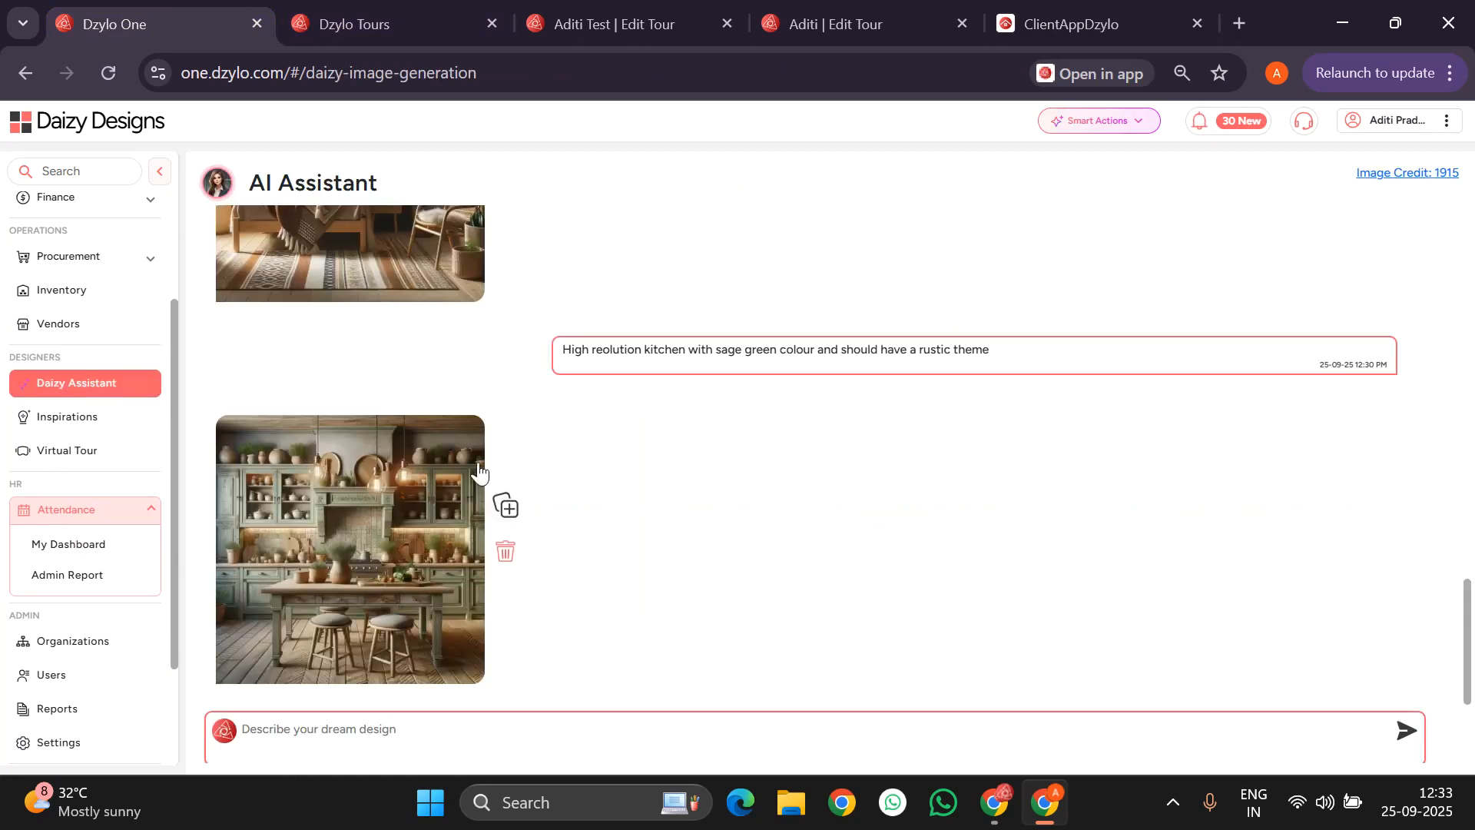
left_click(60, 422)
scroll(587, 533, "down", 15)
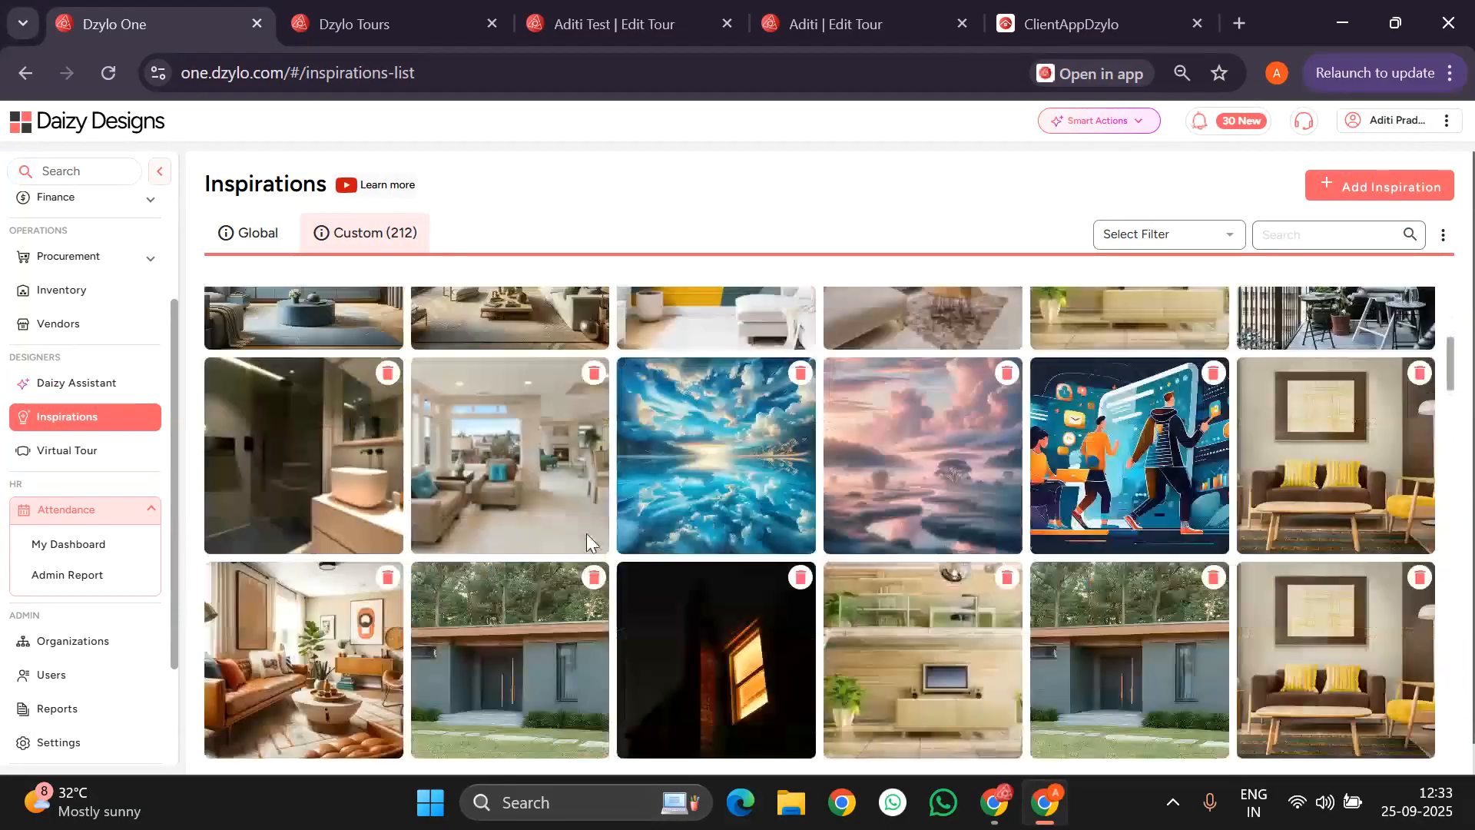
scroll(590, 543, "down", 8)
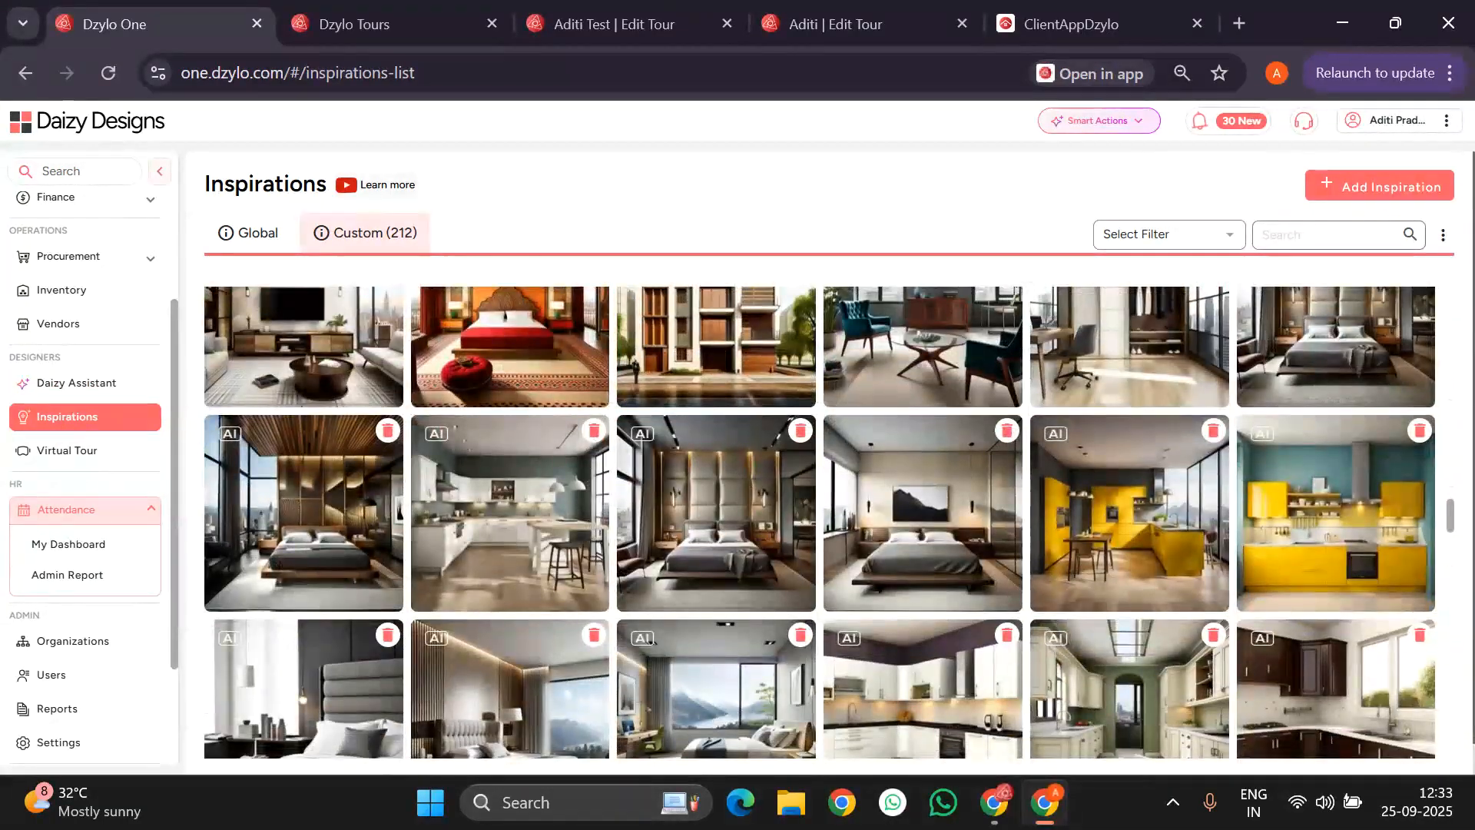